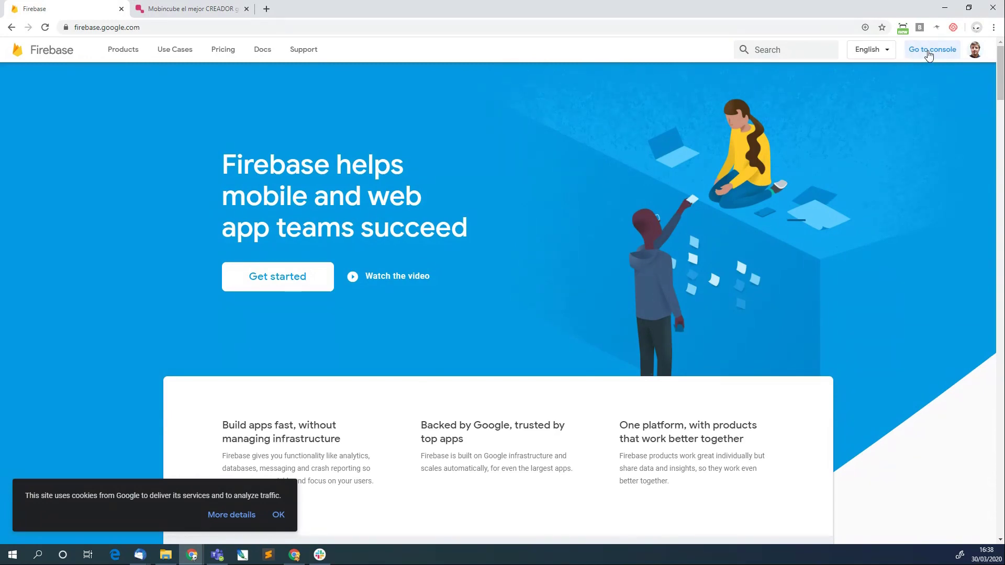
Open the Firebase console and scroll through the listed project cards.
click(928, 53)
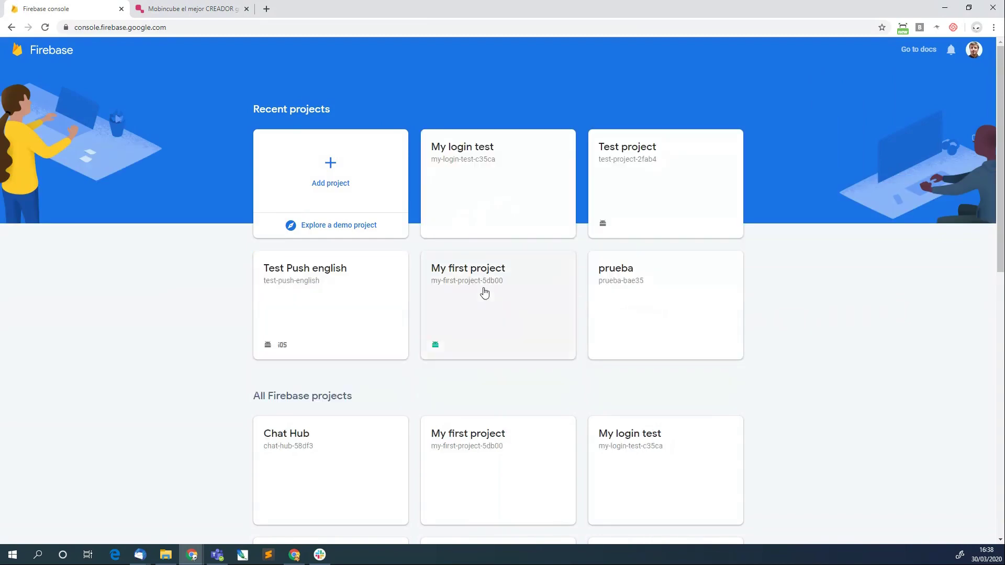
scroll(411, 303, down, 7)
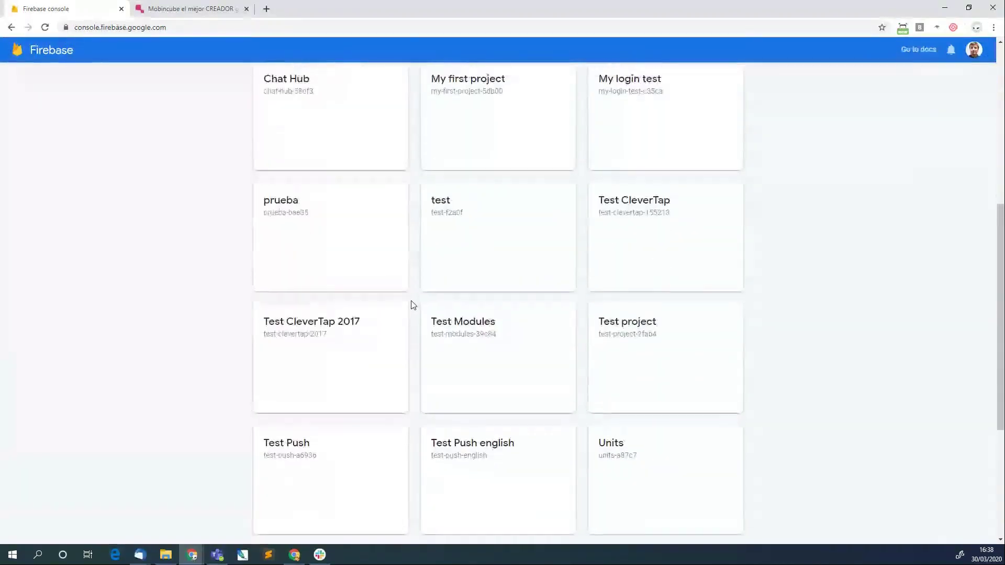
scroll(412, 303, up, 7)
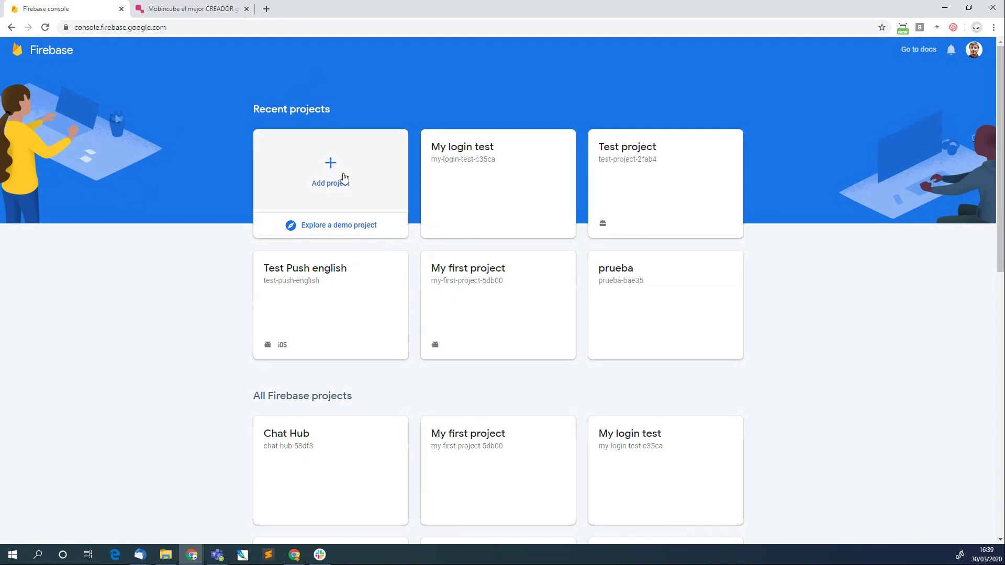
Start a new Firebase project named 'Webinar 30', leaving Google Analytics enabled.
click(361, 174)
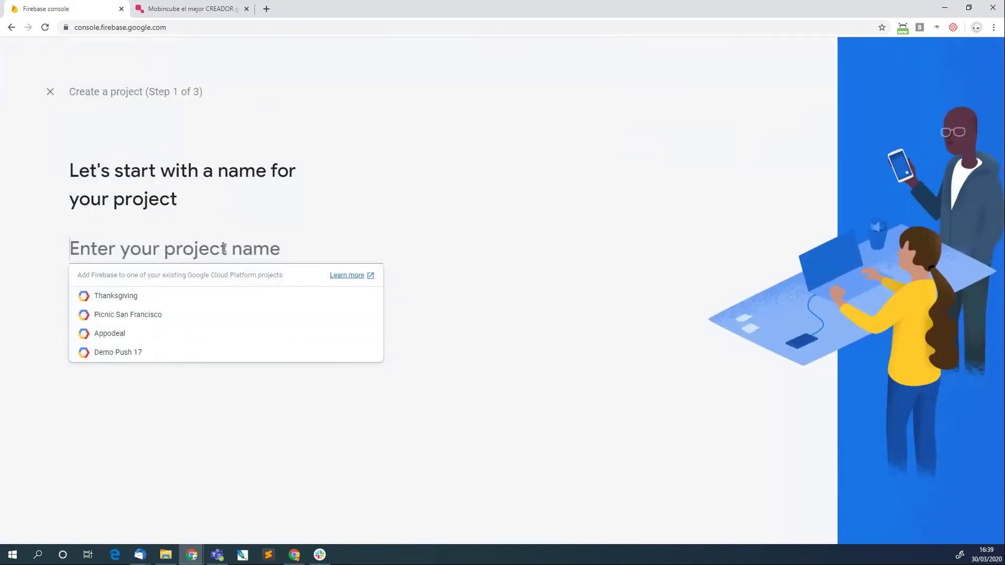
text(Webinar)
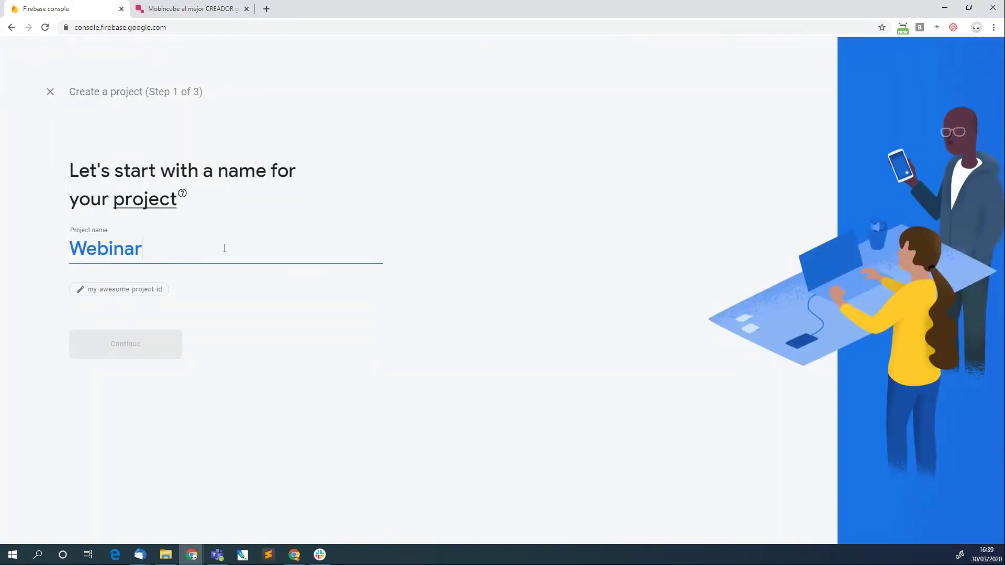
text( 30)
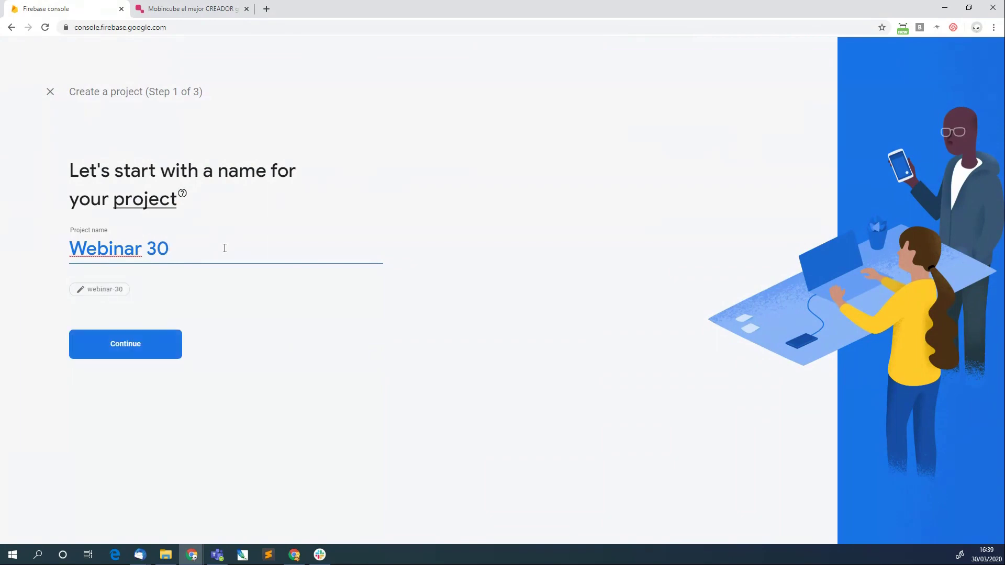
click(126, 348)
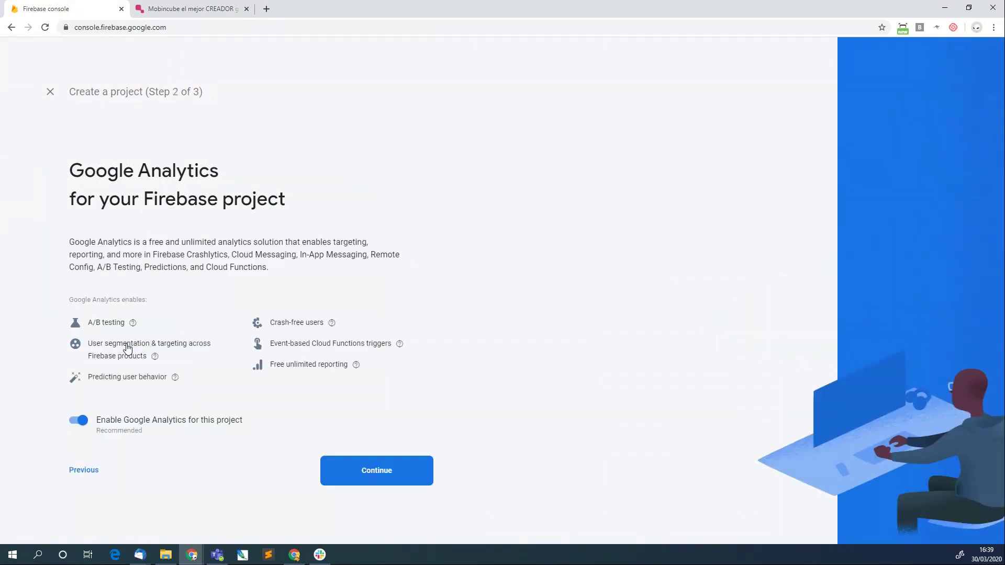
click(79, 426)
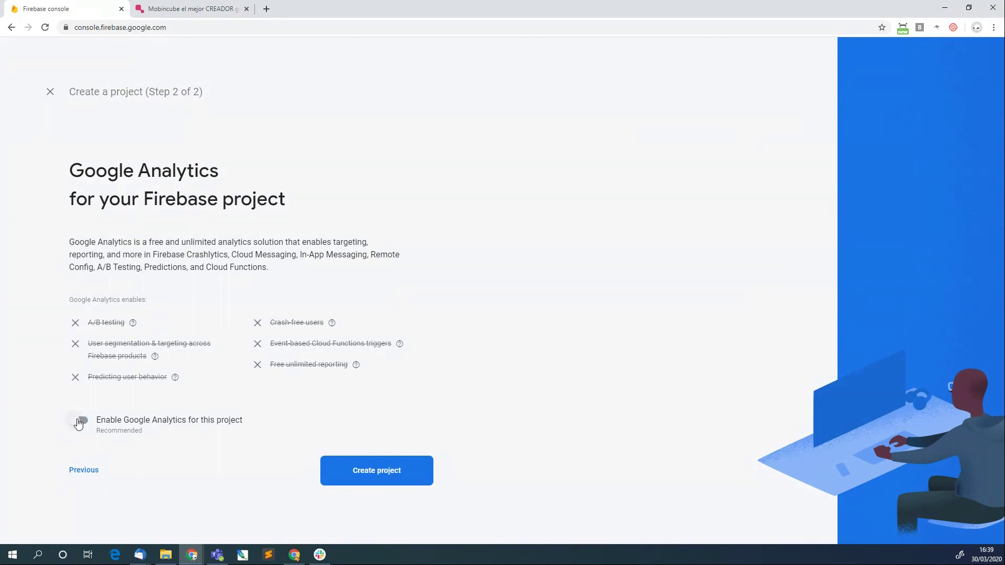
click(78, 423)
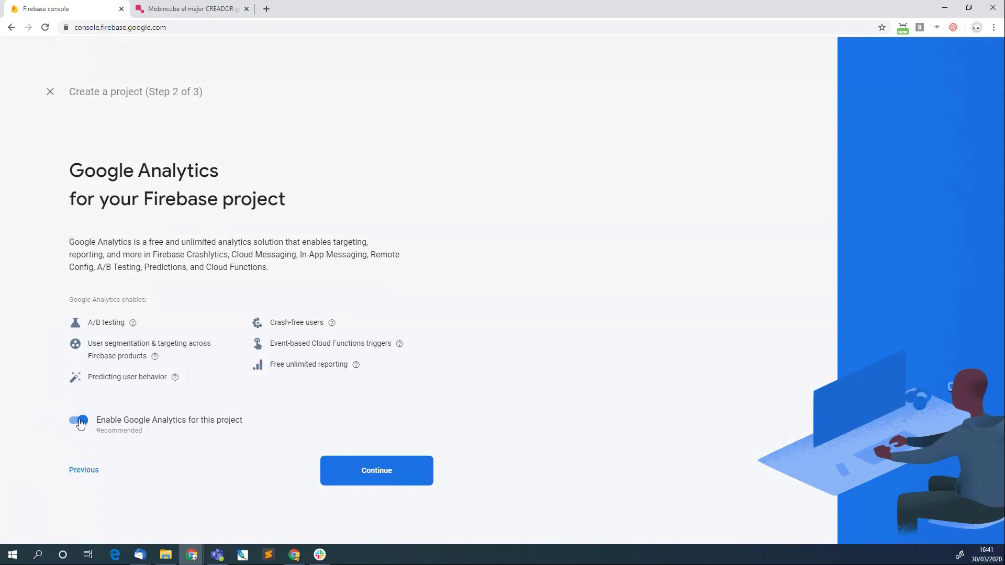
Link Webinar 30 to the 'Default Account for Firebase' analytics account and create the project.
click(400, 478)
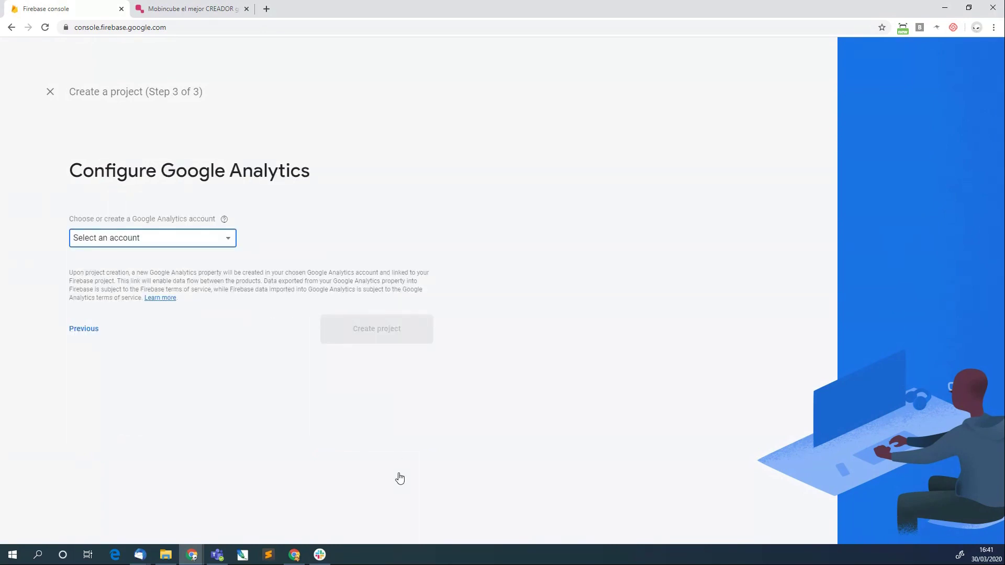
click(190, 242)
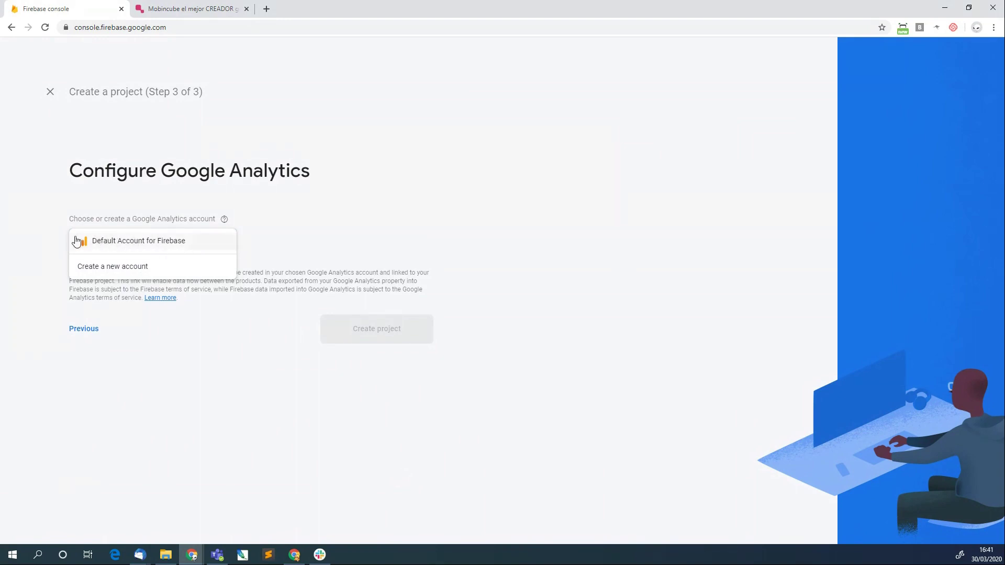
click(147, 246)
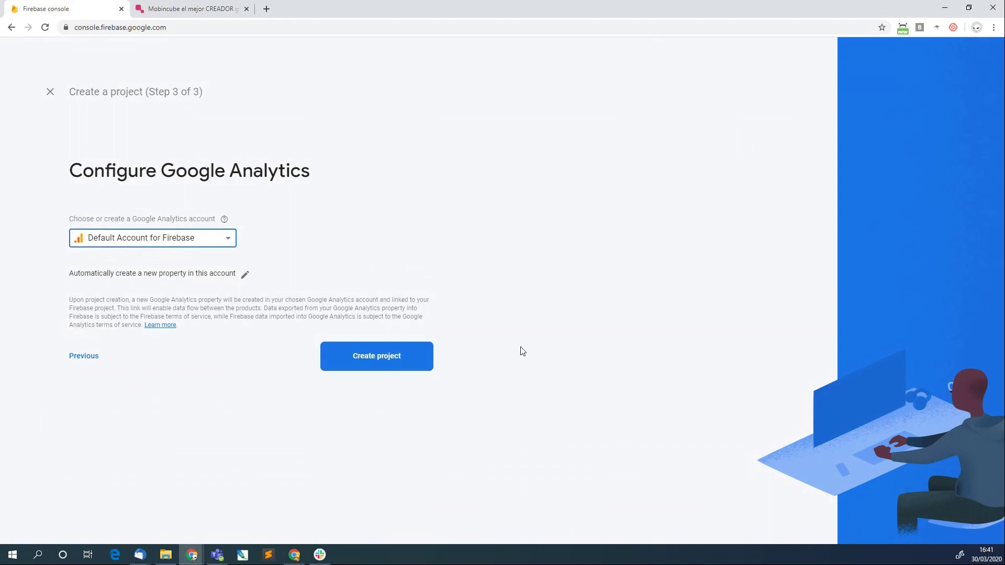
click(397, 354)
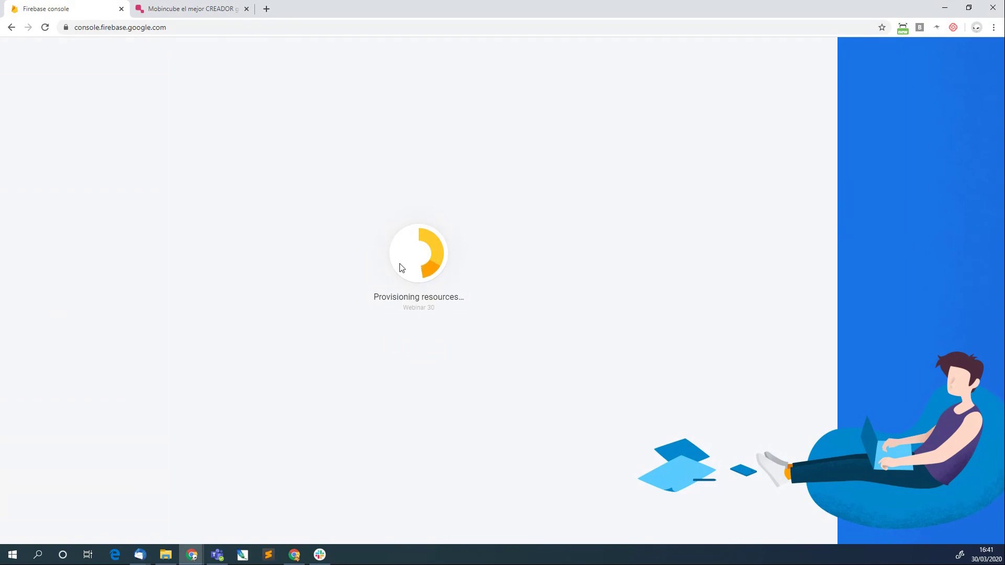
click(173, 6)
Sign in to Mobincube, dismiss the video banner, and switch to the new editor interface.
click(732, 62)
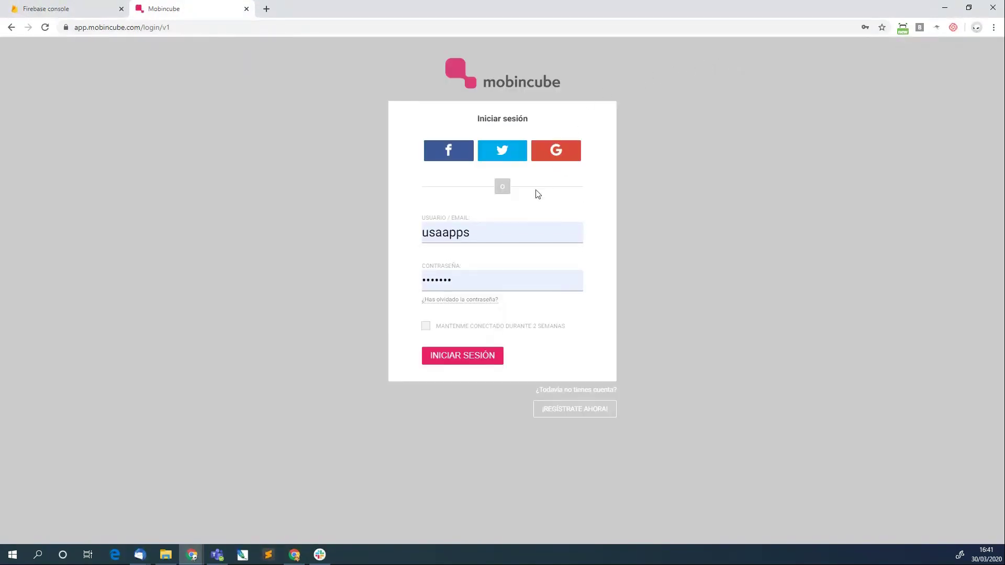
click(459, 356)
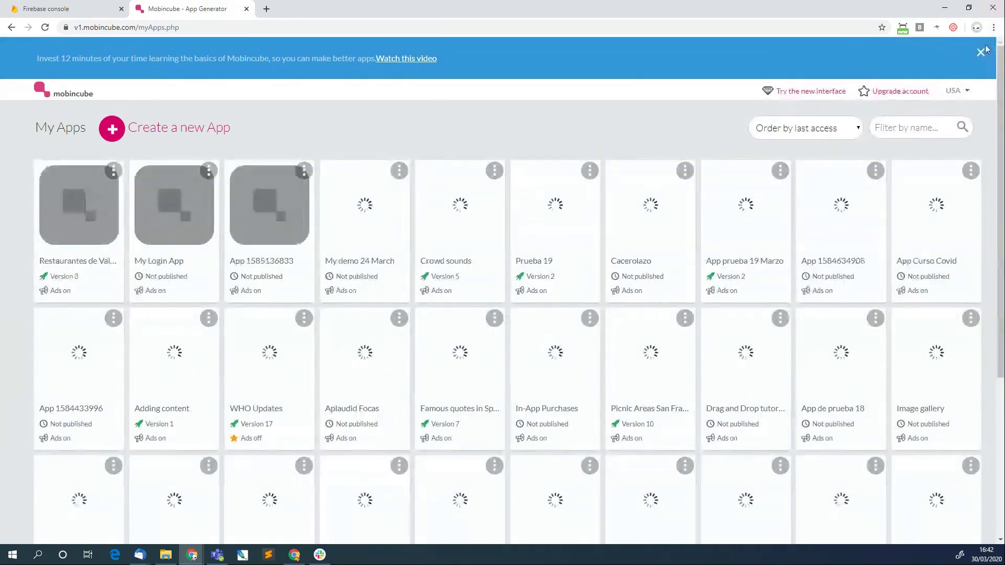
click(989, 52)
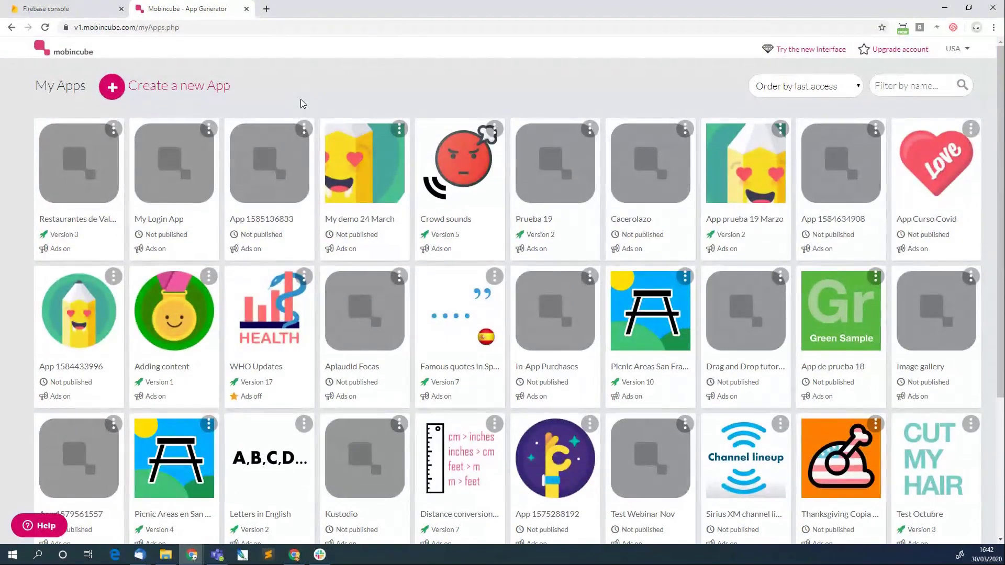
click(826, 50)
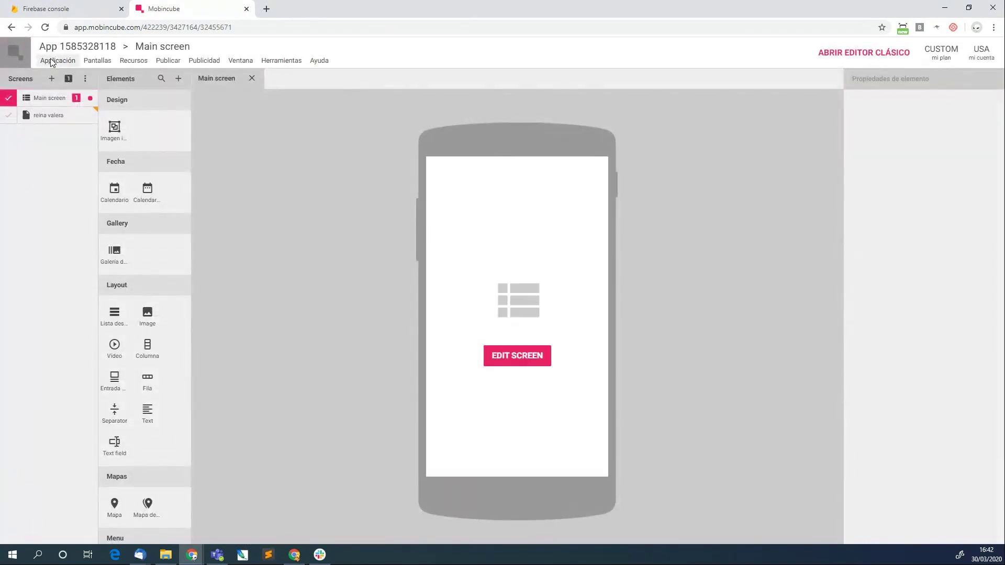
Create a new blank app titled 'Prueba Firebase'.
click(53, 60)
click(83, 73)
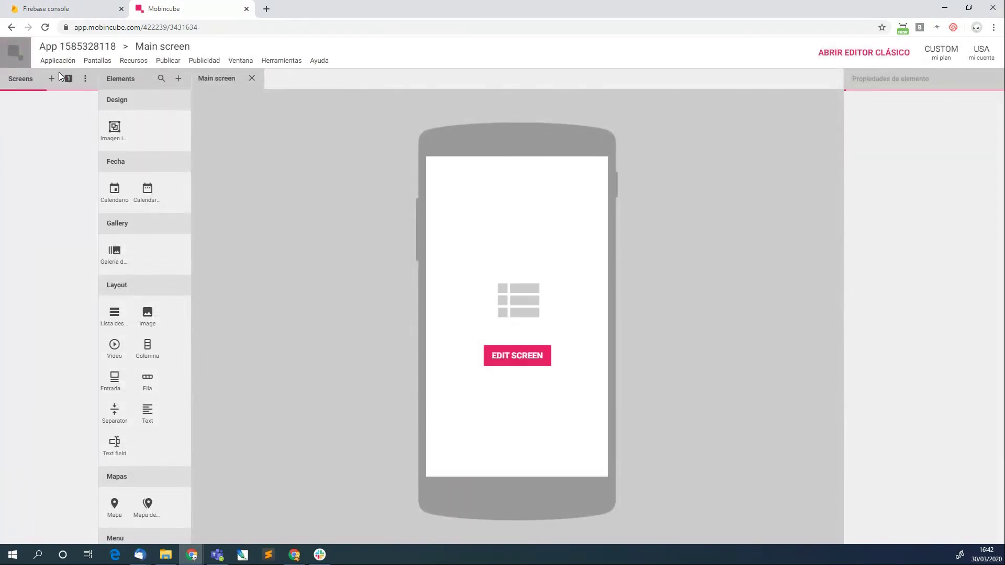
click(30, 104)
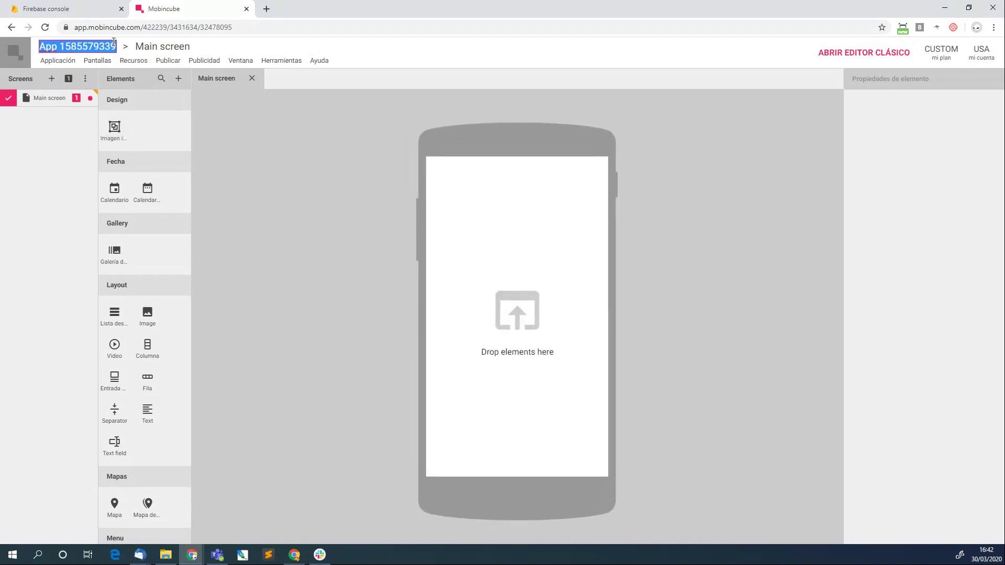
text(Prueba Firebase)
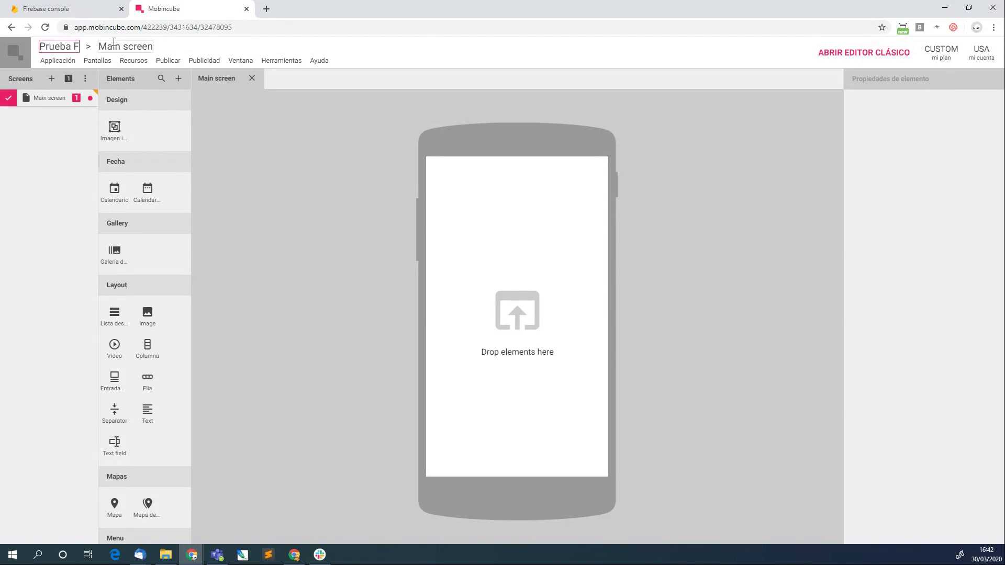
Rename the app's Main screen to 'Pantalla 1'.
click(152, 46)
key(ctrl+a)
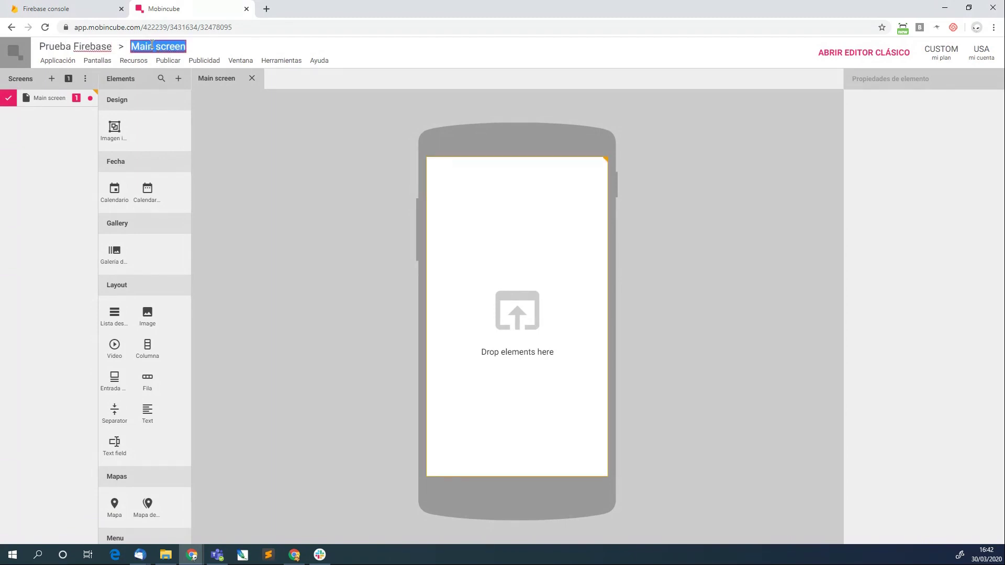
text(Pantalla 1)
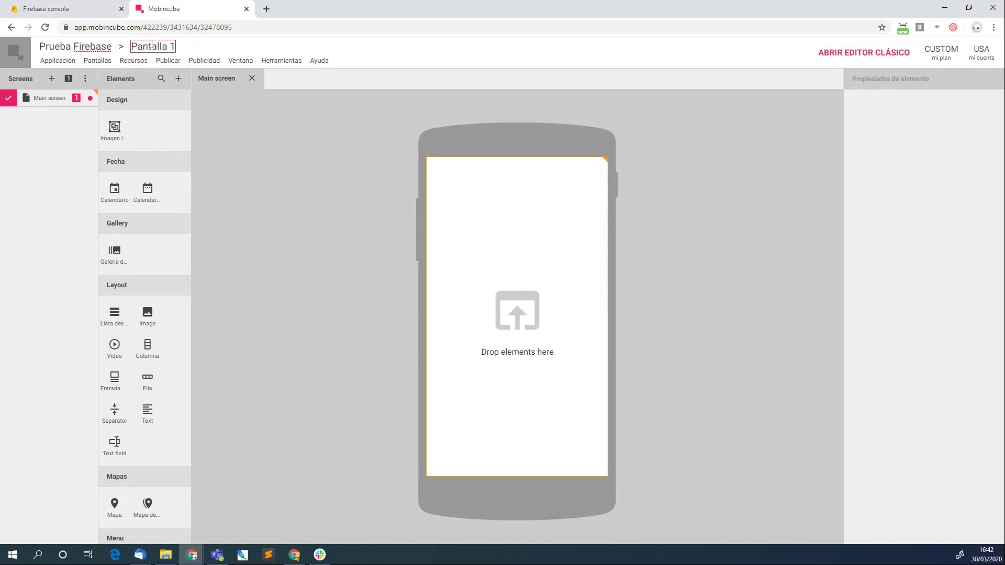
key(Return)
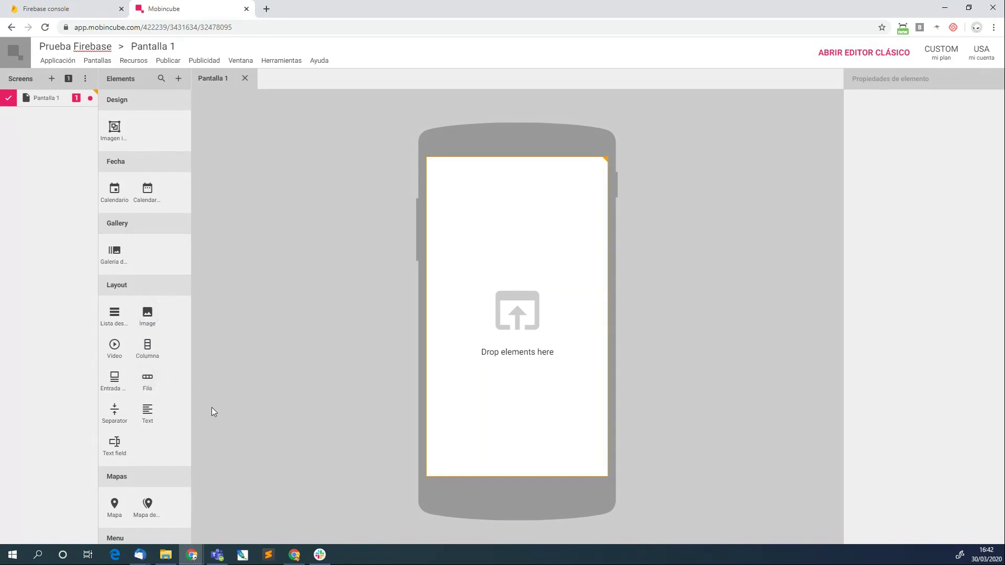
Add a 'Ir a la pantalla 2' text to Pantalla 1 whose tap opens a newly created screen.
drag(147, 410, 536, 347)
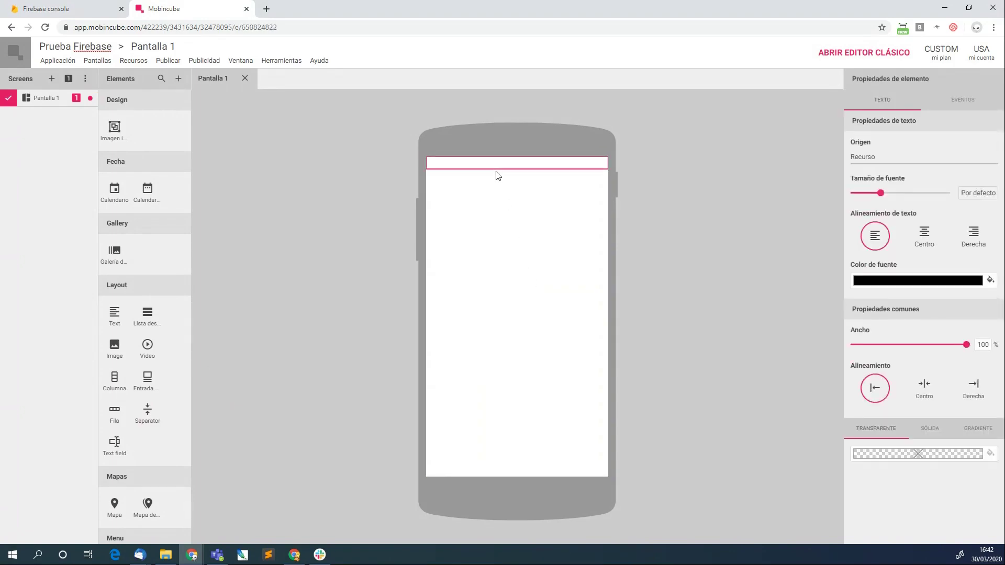
text(Ir a la pantalla 2)
click(960, 100)
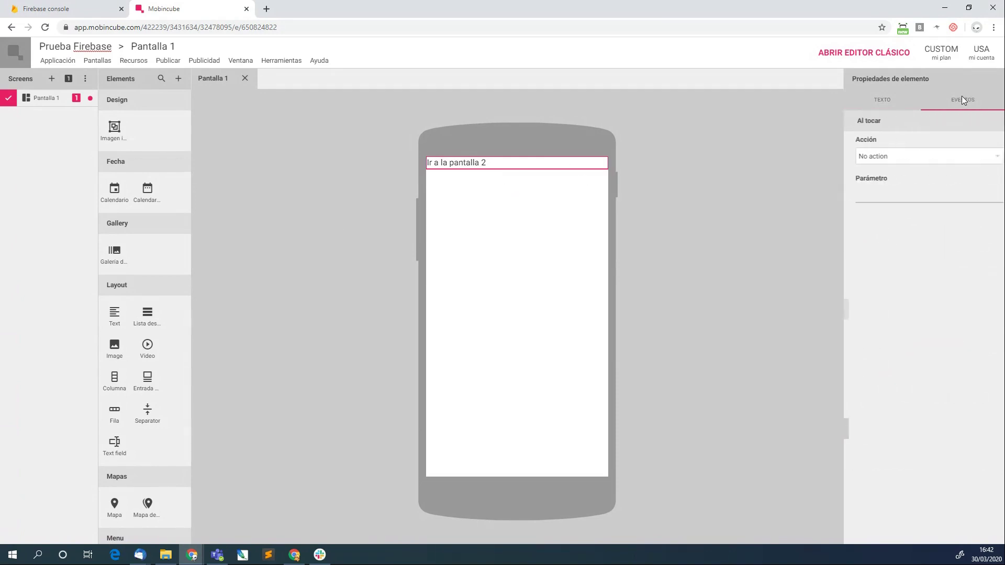
click(902, 156)
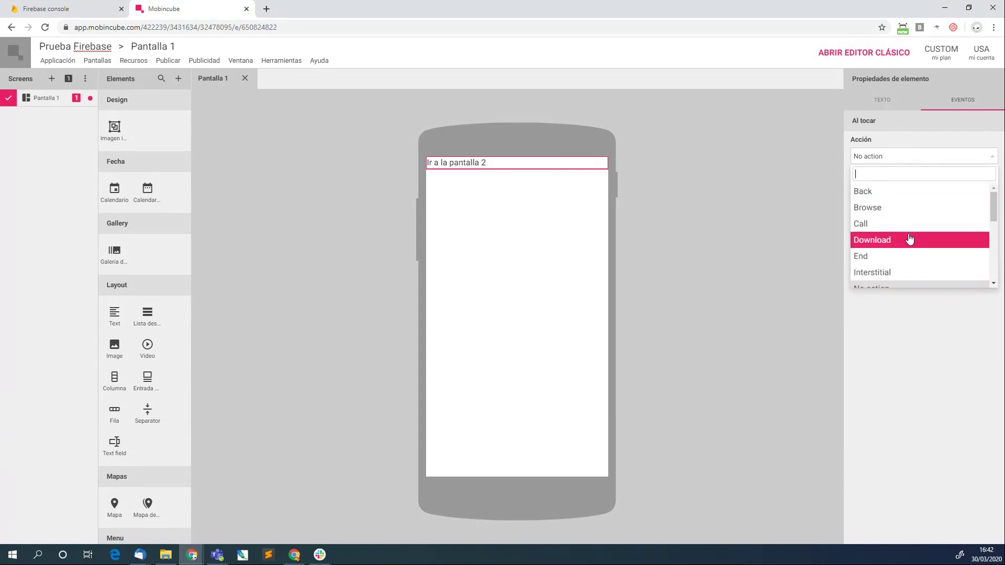
scroll(909, 236, down, 3)
scroll(908, 200, up, 2)
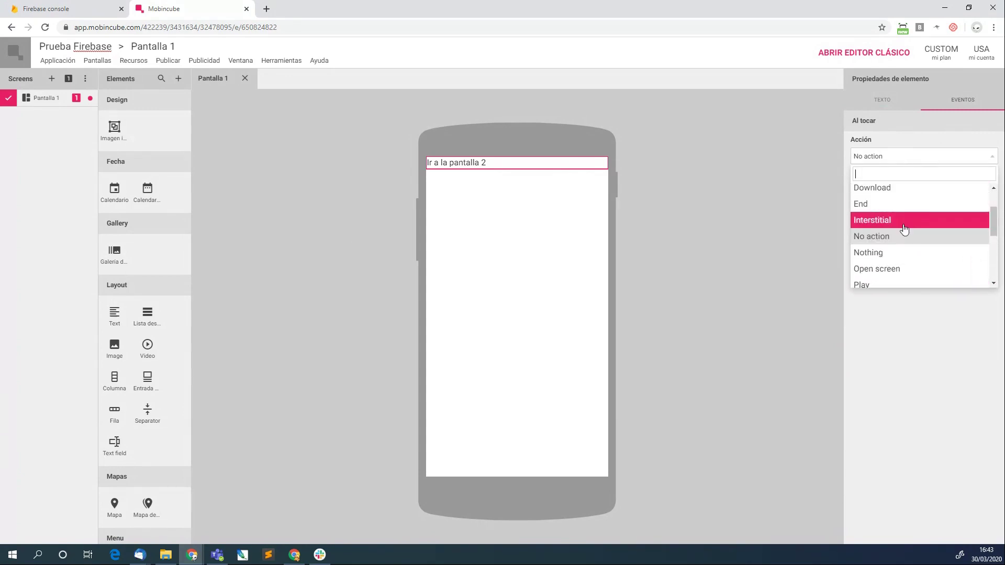
click(892, 266)
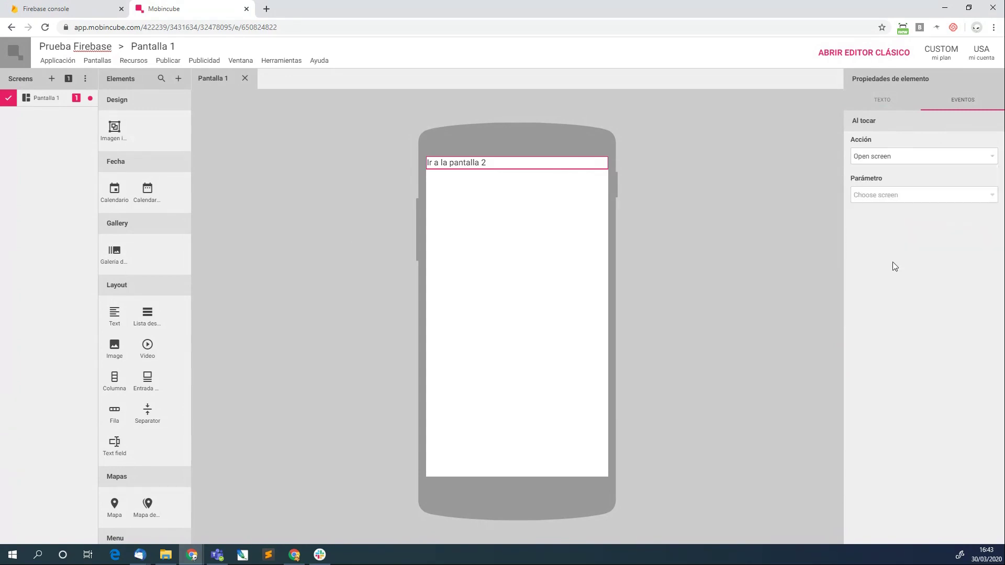
click(979, 194)
click(947, 257)
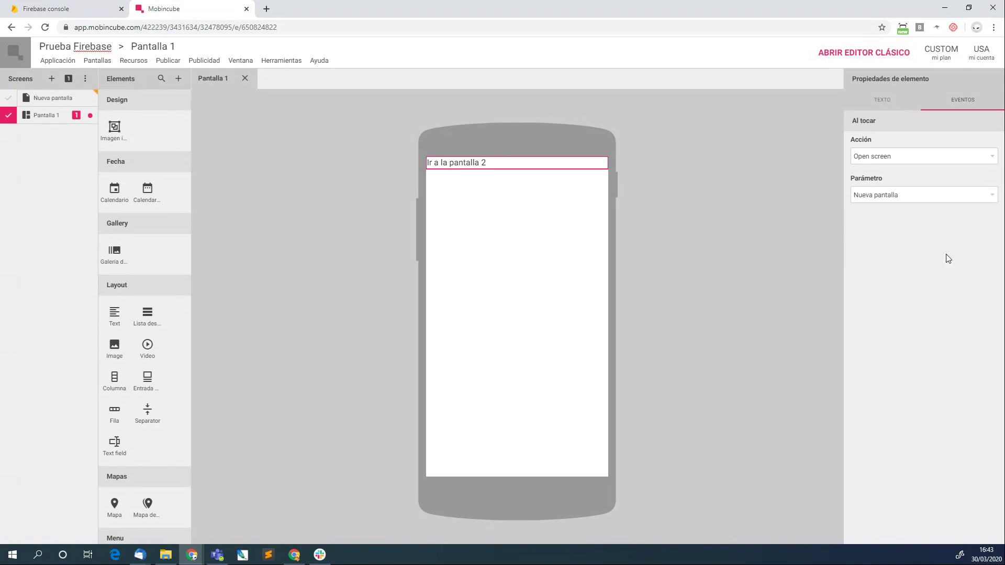
click(45, 99)
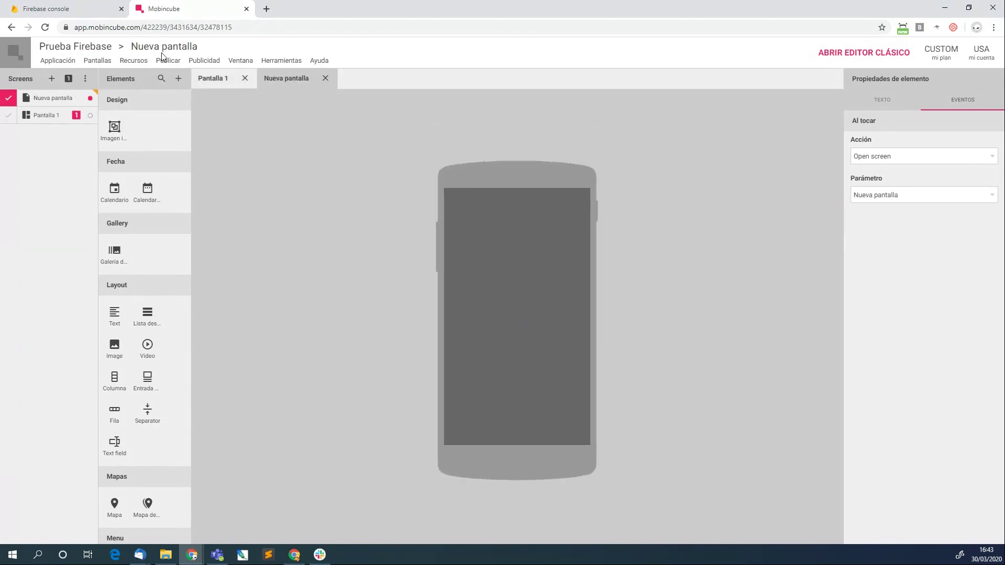
Rename the new screen to 'Pantalla 2' and add a text reading 'Pantalla 2'.
click(161, 48)
text(Pantalla 2)
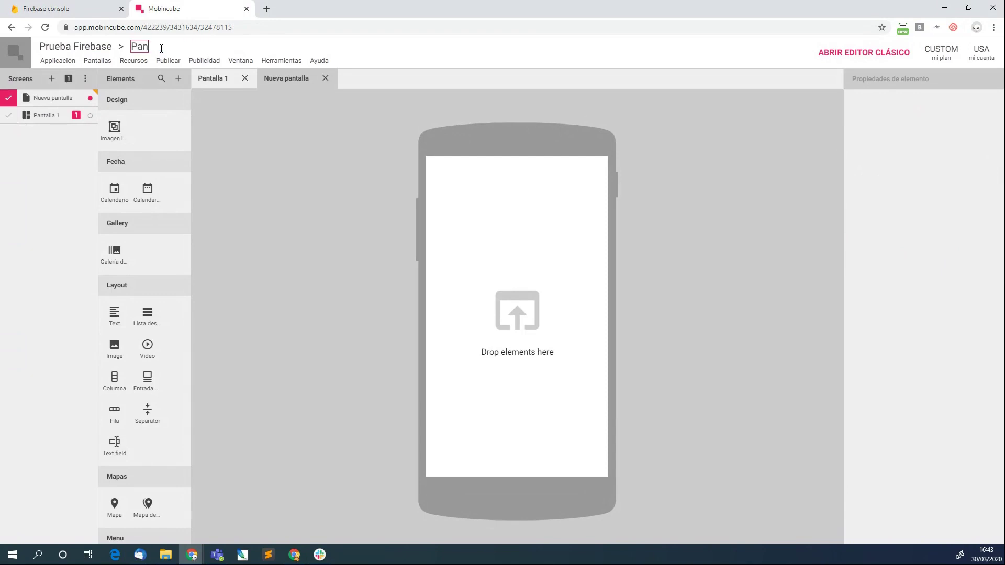
key(Return)
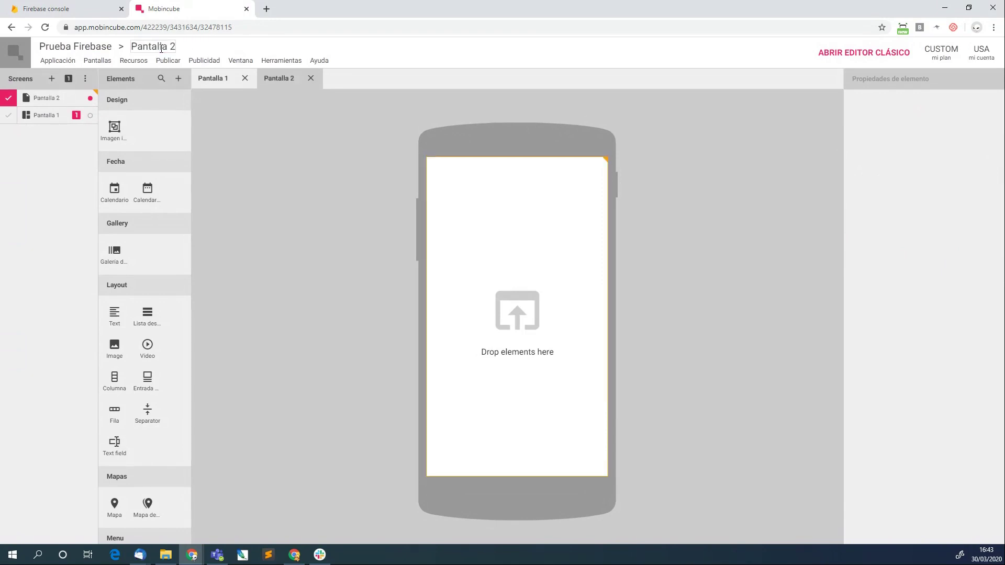
drag(114, 312, 521, 305)
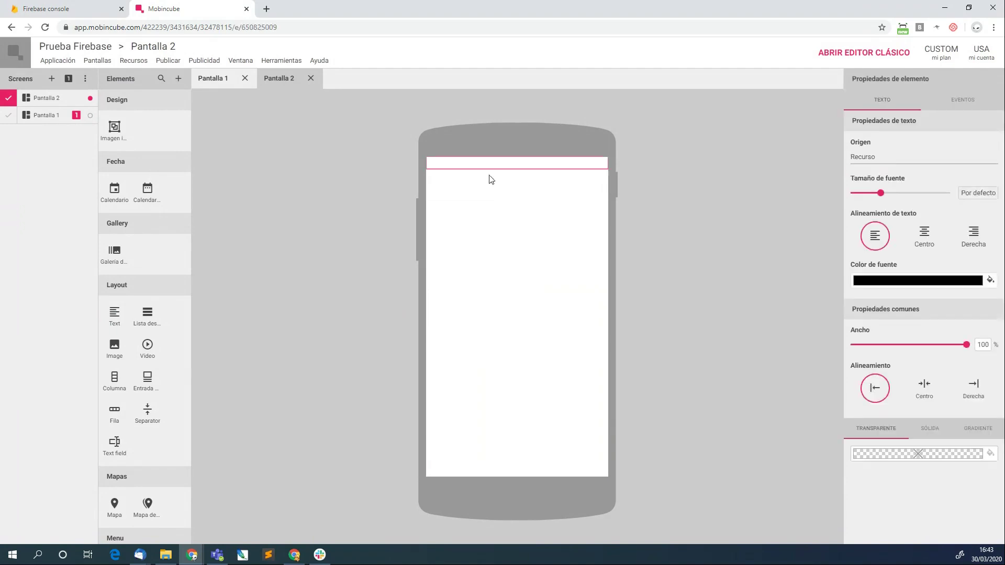
click(510, 164)
text(Pan)
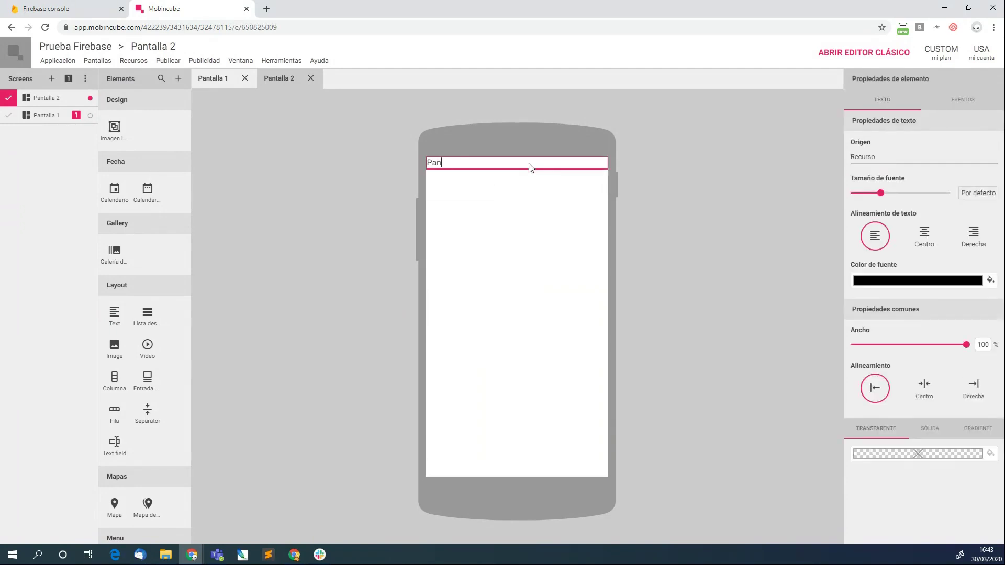
text(talla 2)
click(286, 262)
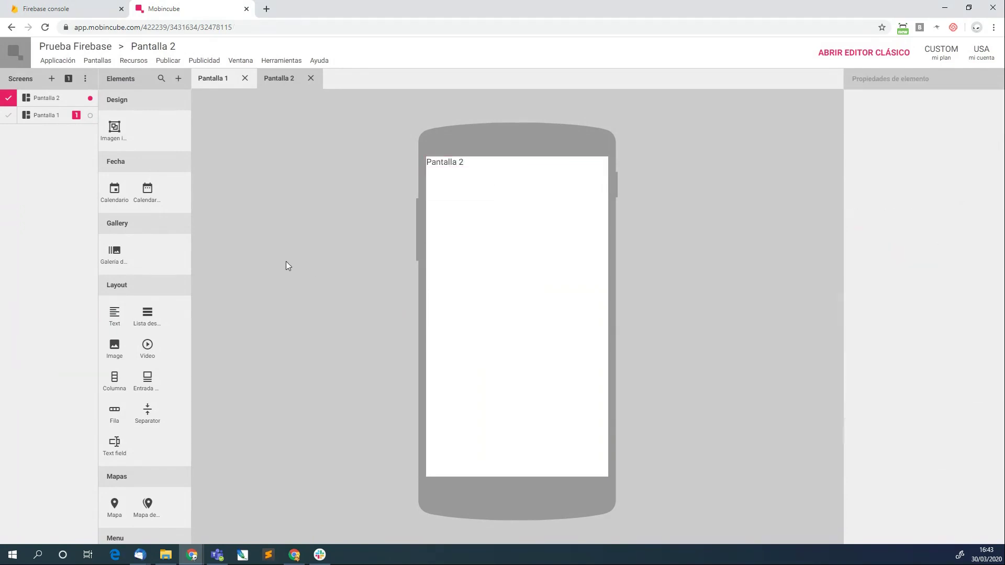
Verify on Pantalla 1 that the 'Ir a la pantalla 2' text opens Pantalla 2.
click(48, 116)
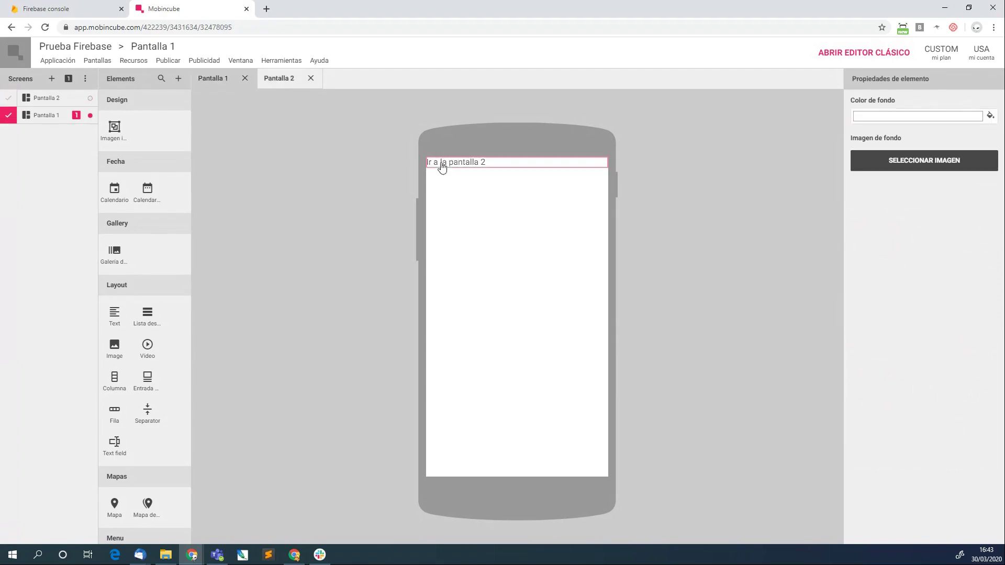
click(441, 167)
click(965, 100)
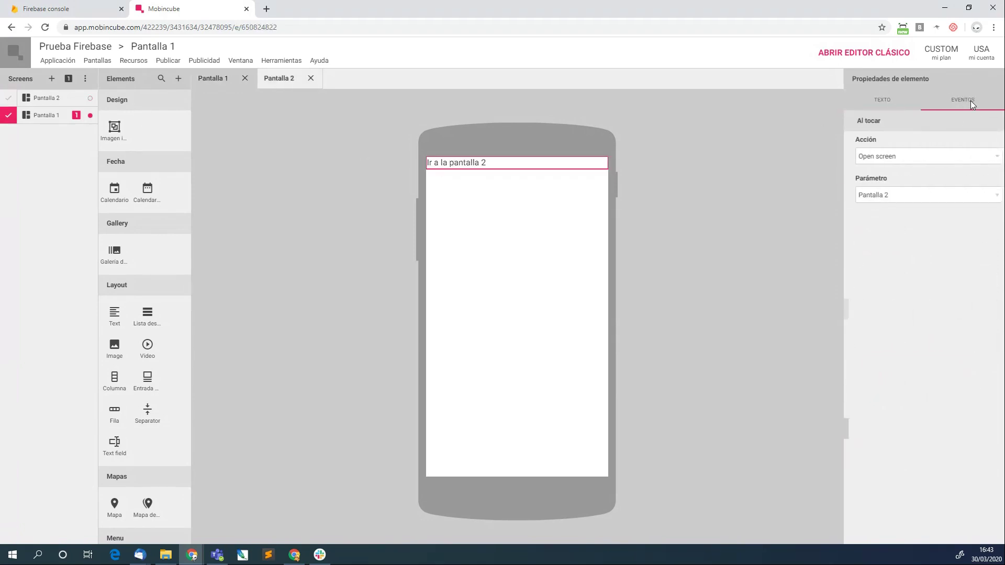
click(722, 248)
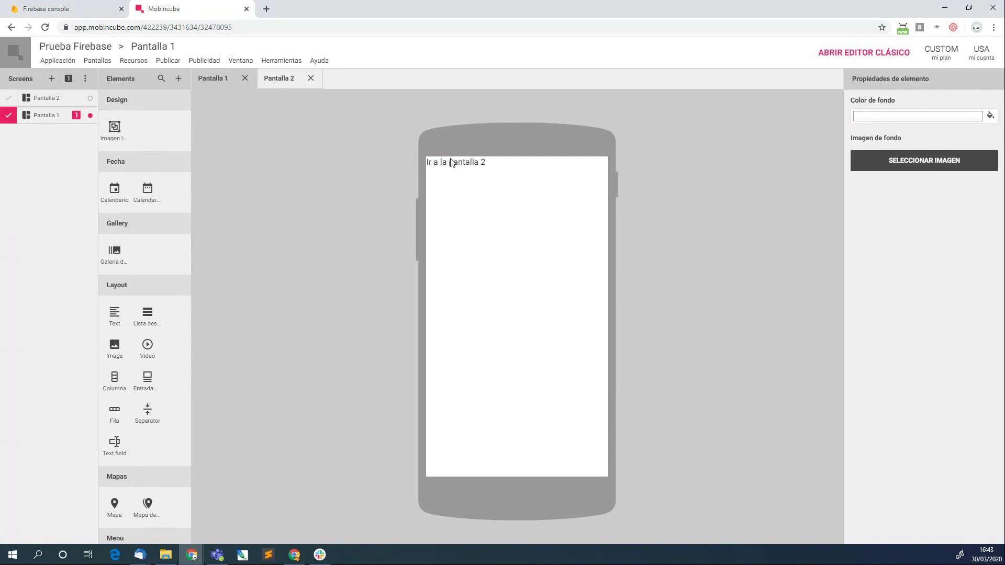
Continue into the ready Webinar 30 project and begin adding an Android app.
click(68, 11)
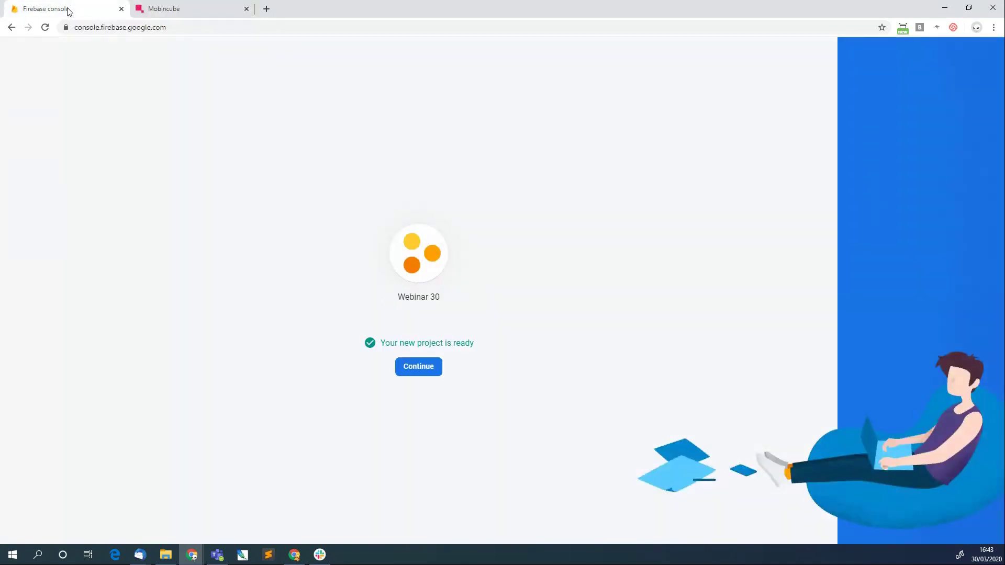
click(422, 369)
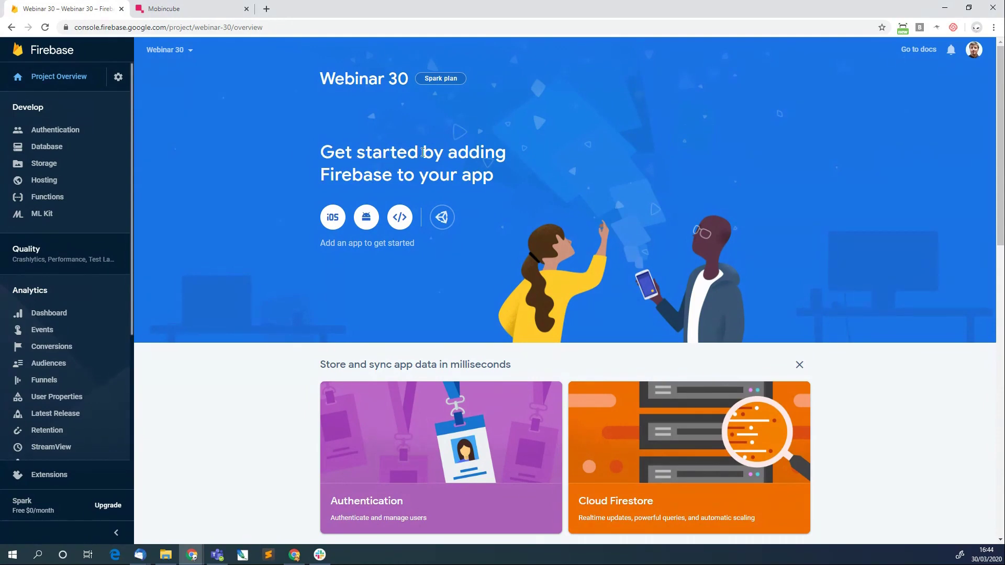
click(366, 218)
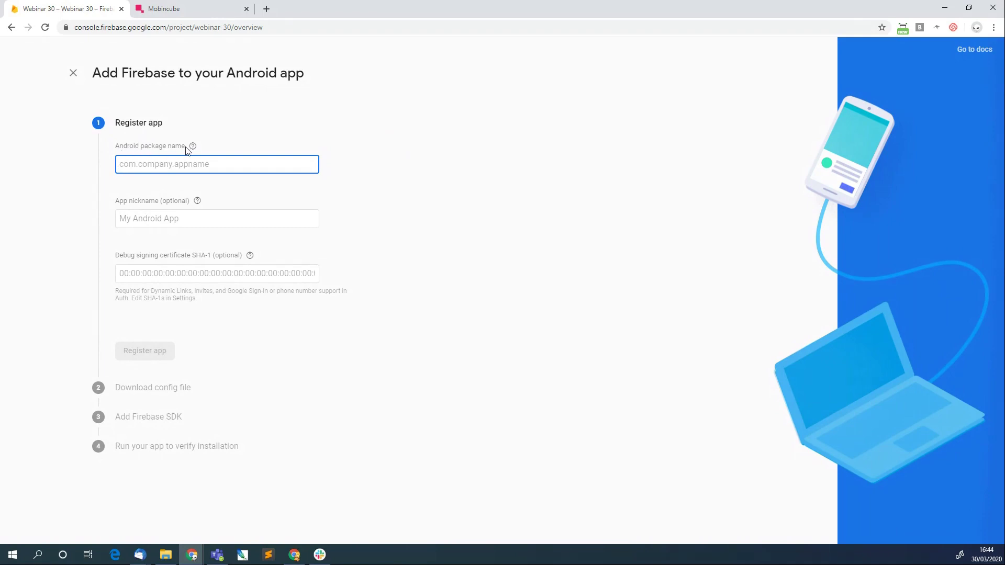
mouse_move(189, 150)
Open the Mobincube app's Identificador settings and select the full Android package name.
click(190, 7)
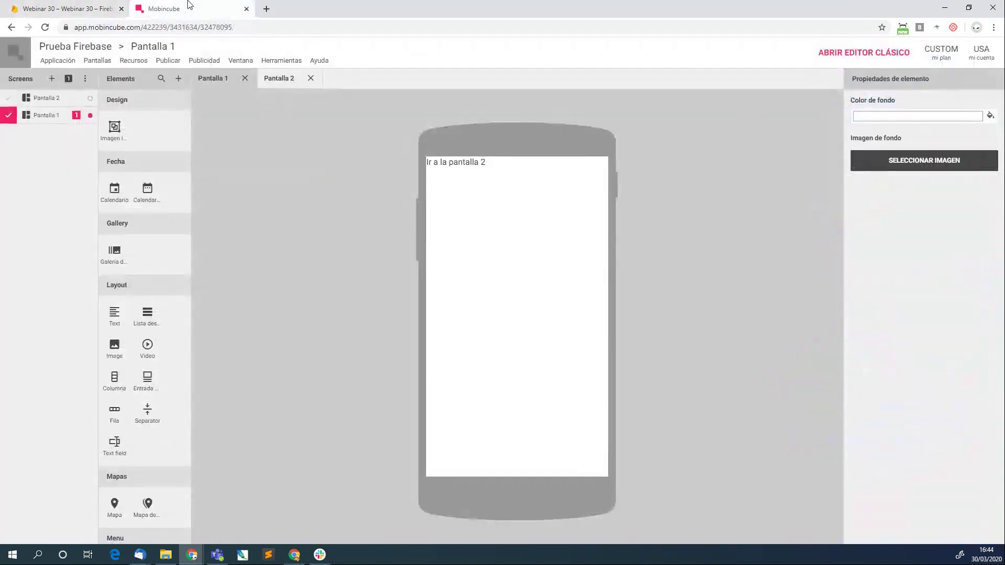
click(56, 61)
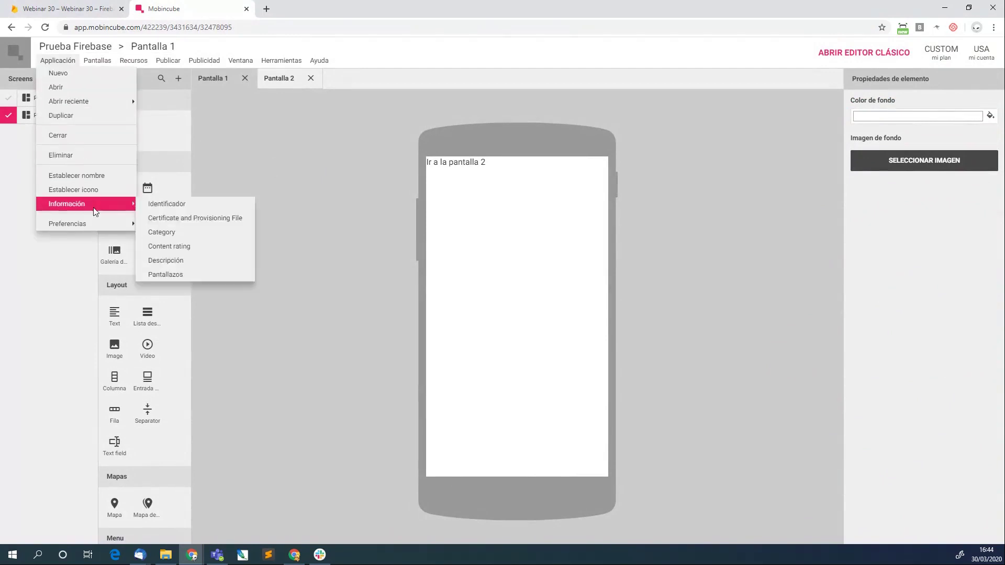
mouse_move(93, 218)
mouse_move(74, 204)
click(204, 206)
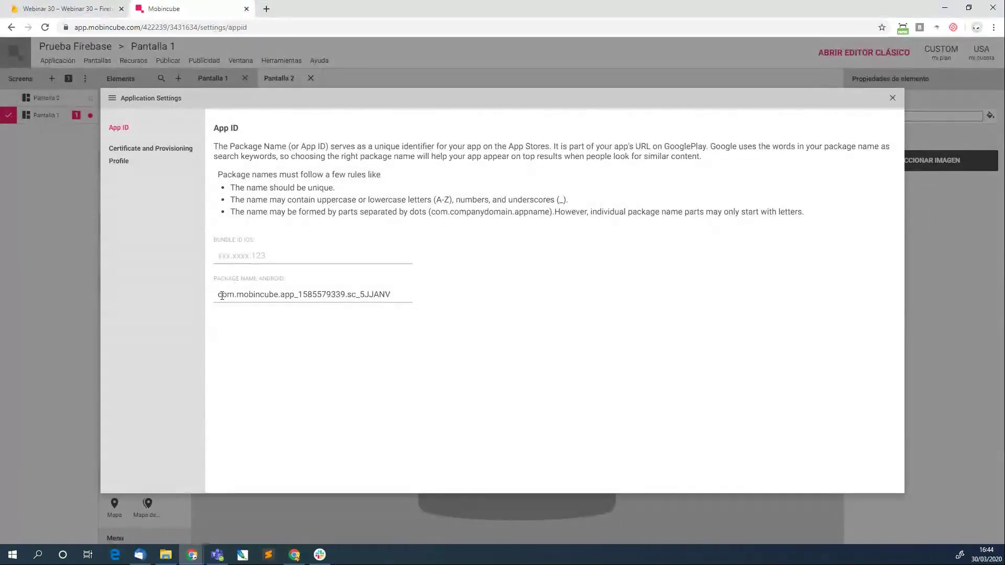
drag(217, 297, 418, 294)
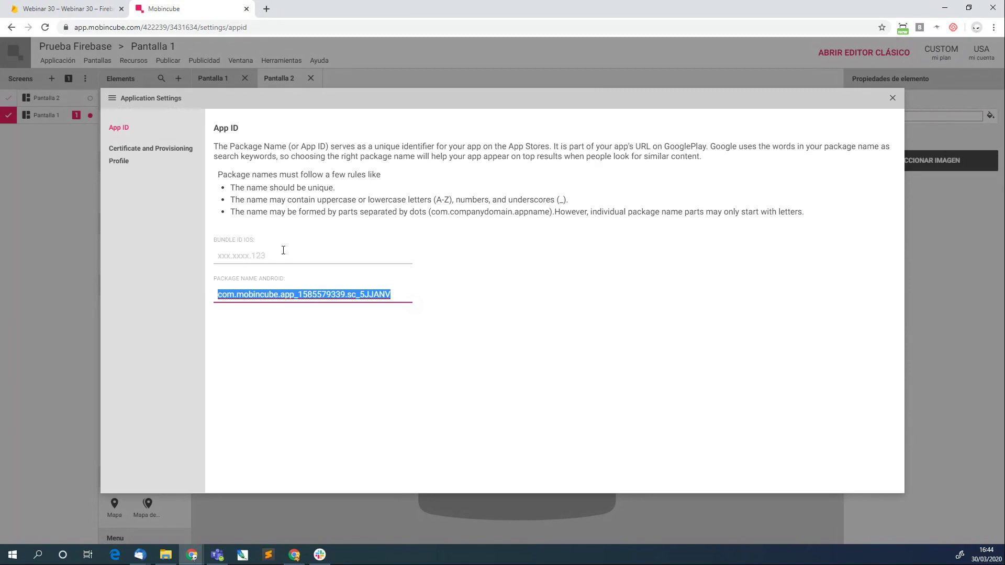
click(241, 295)
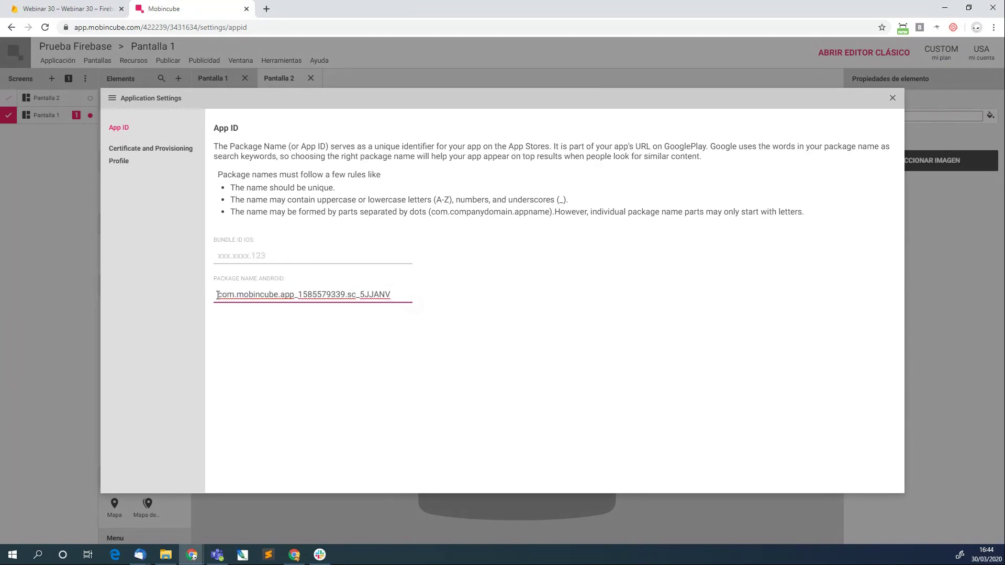
drag(217, 295, 391, 293)
key(ctrl+c)
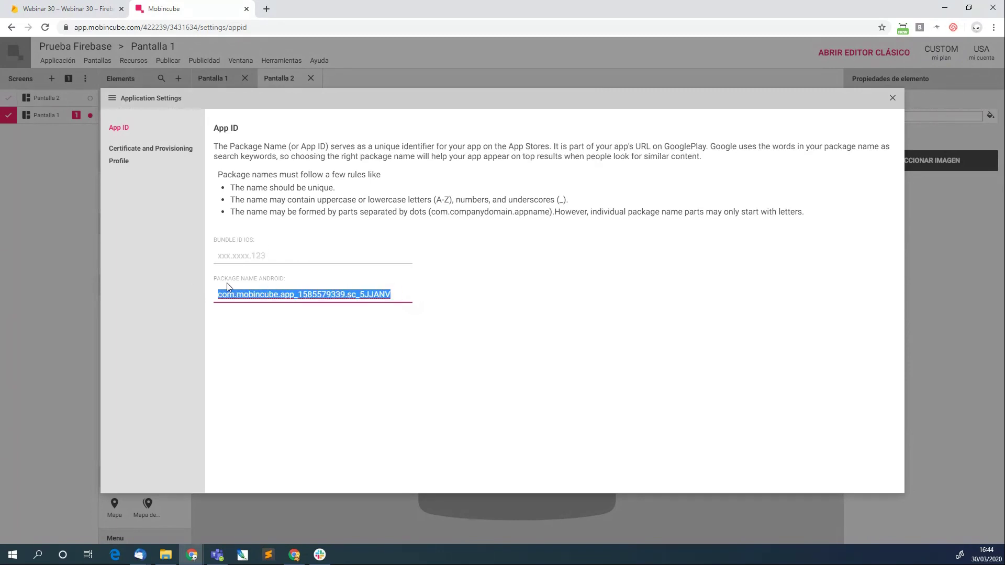
Register the Android app in Firebase with the pasted package name and nickname 'app android'.
click(100, 5)
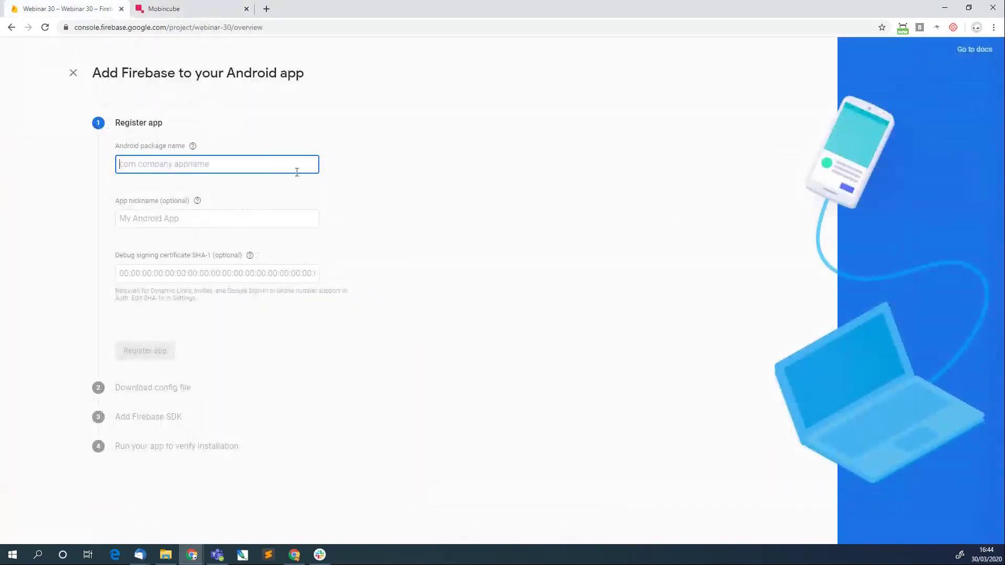
key(ctrl+v)
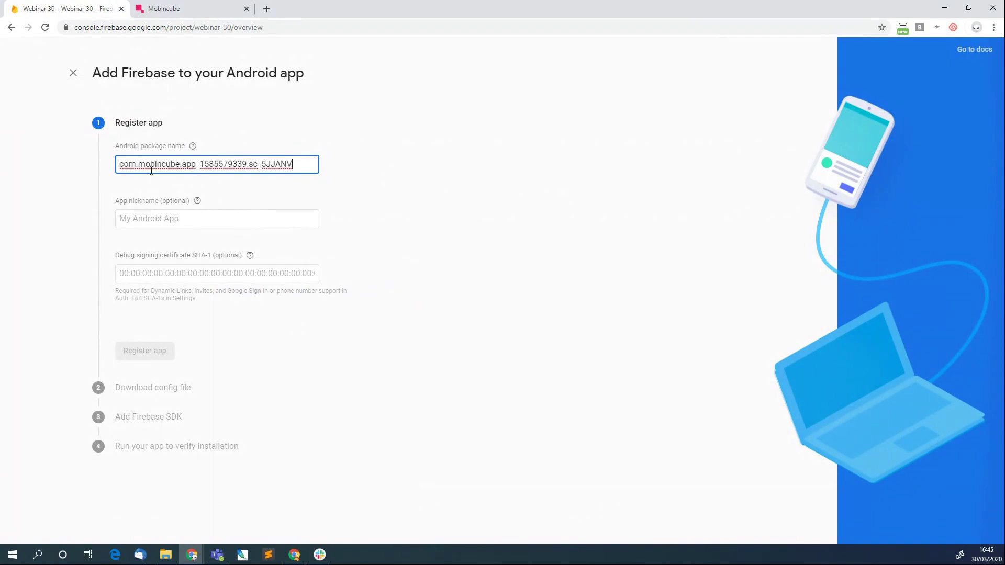
click(161, 214)
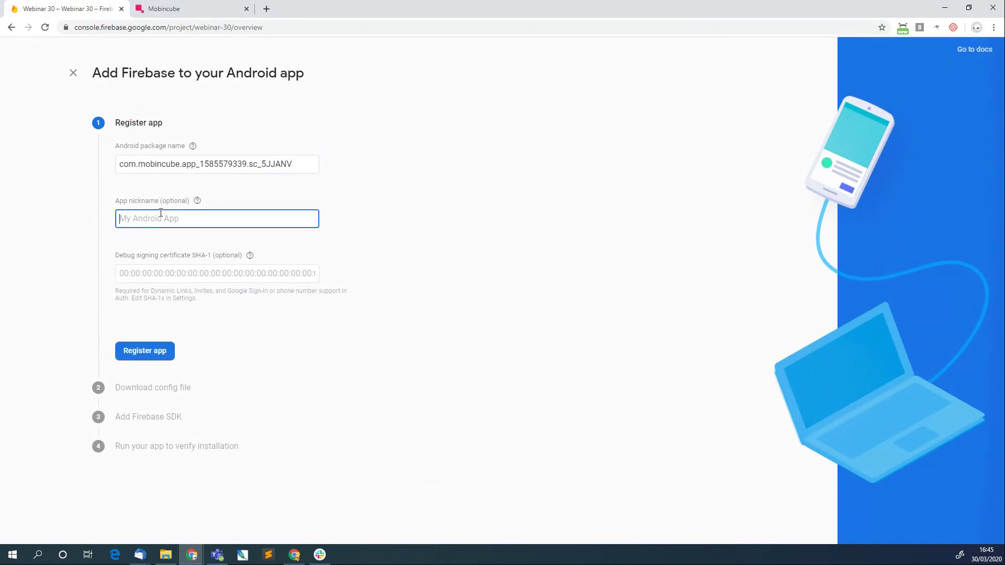
text(app android)
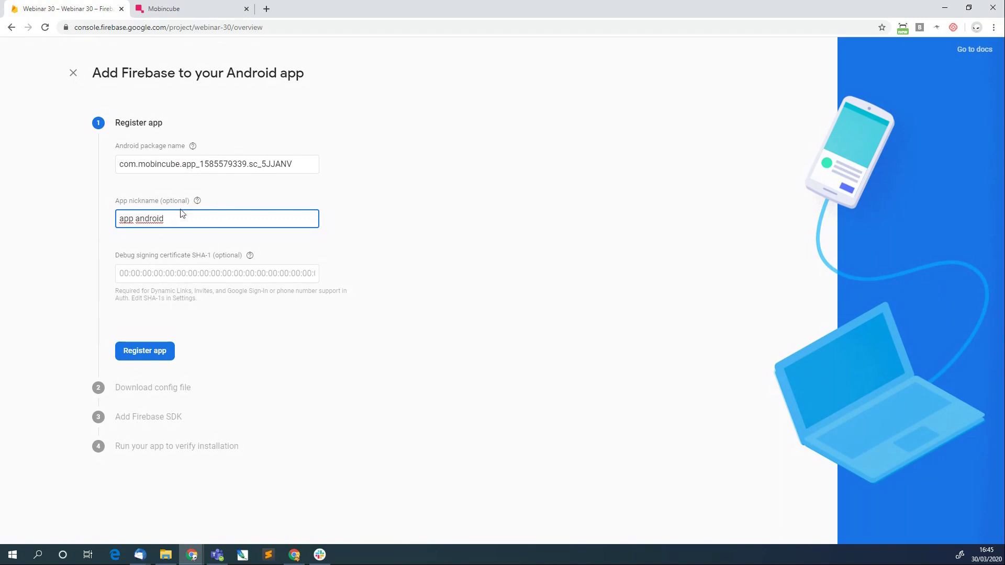
drag(119, 218, 213, 224)
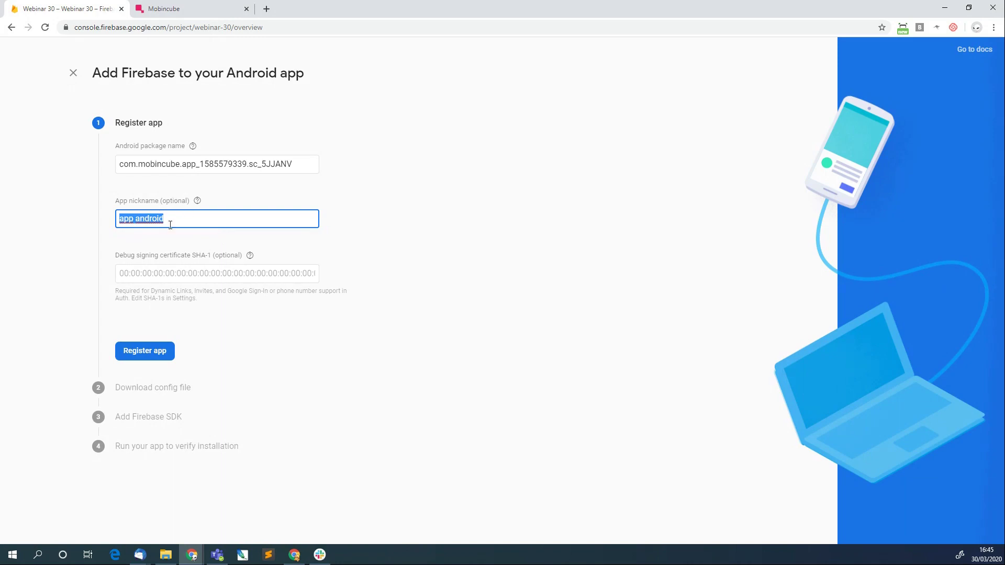
click(146, 356)
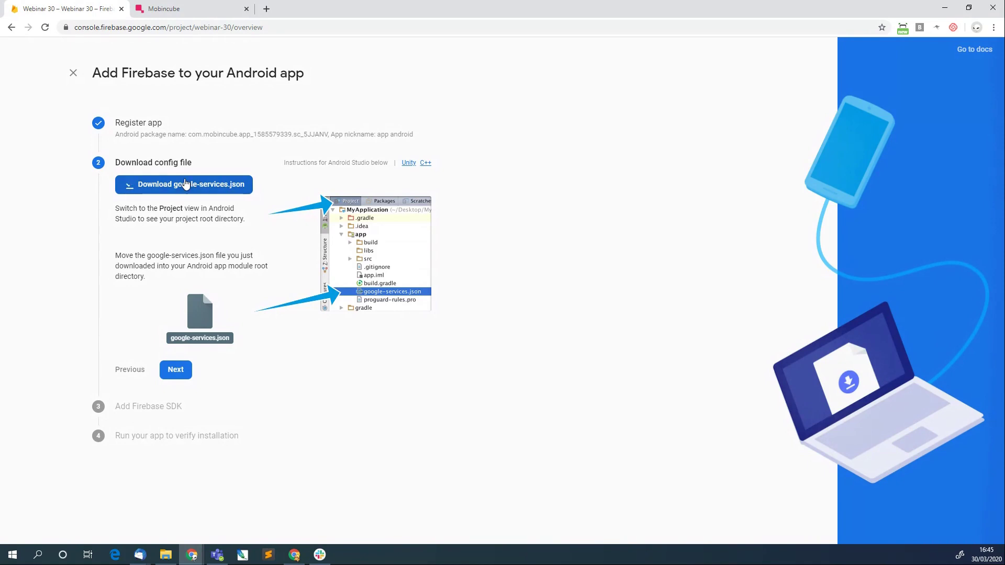
Download google-services.json from the Firebase console and show the downloaded file in its folder.
click(185, 183)
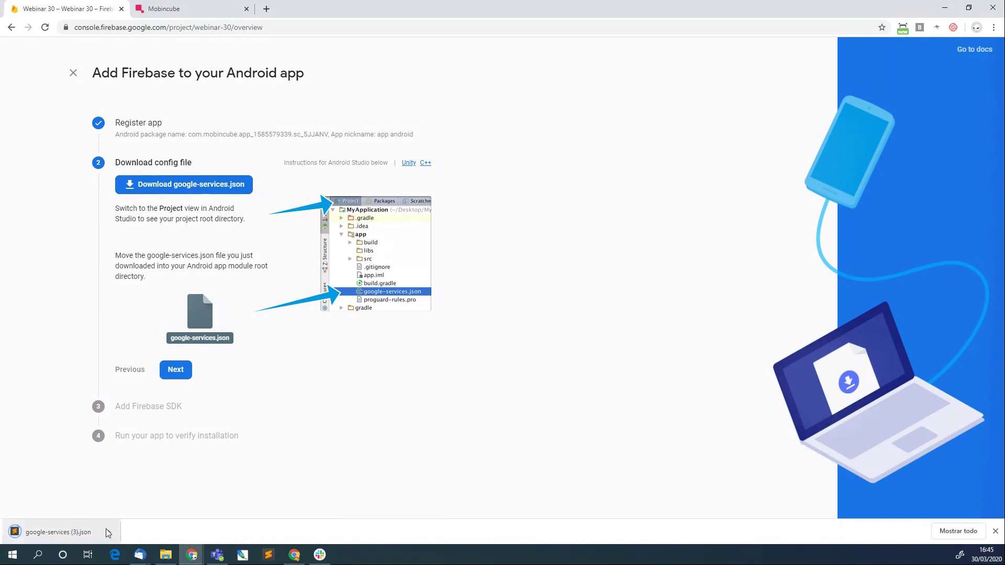
click(108, 532)
click(134, 499)
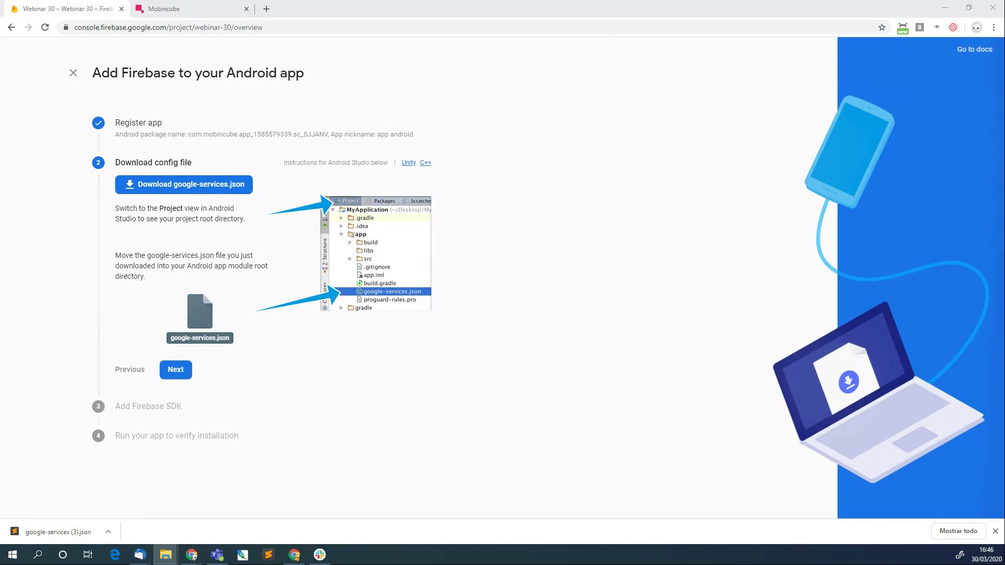
key(alt+Tab)
Permanently delete the old google-services.json and copy the new download into the firebase folder.
drag(404, 148, 478, 148)
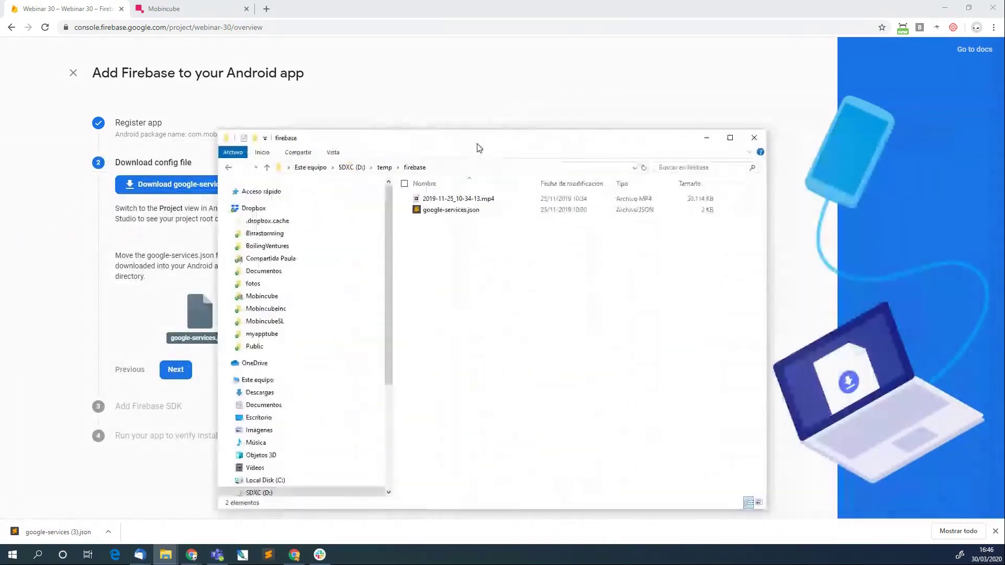
click(453, 210)
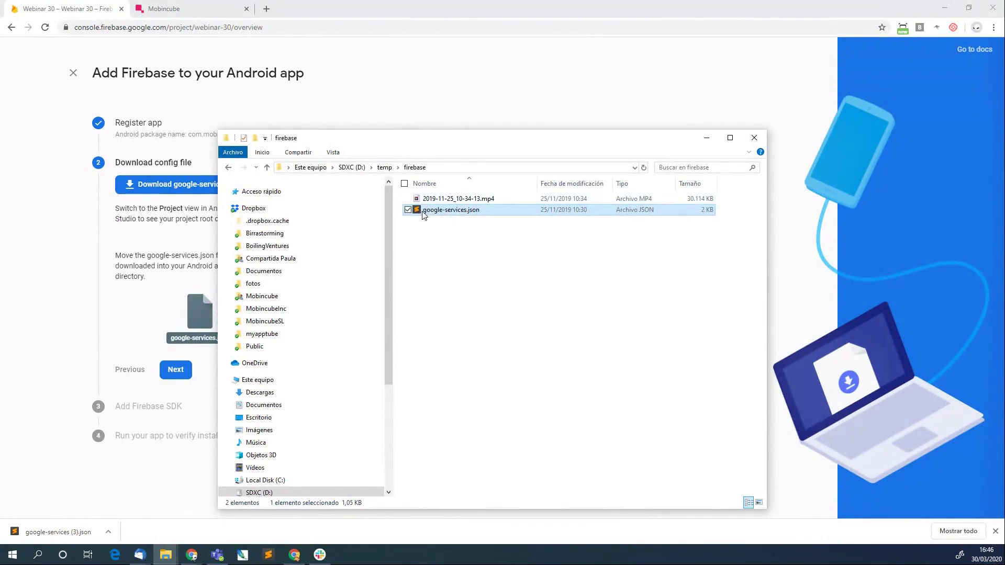
key(shift+Delete)
click(458, 260)
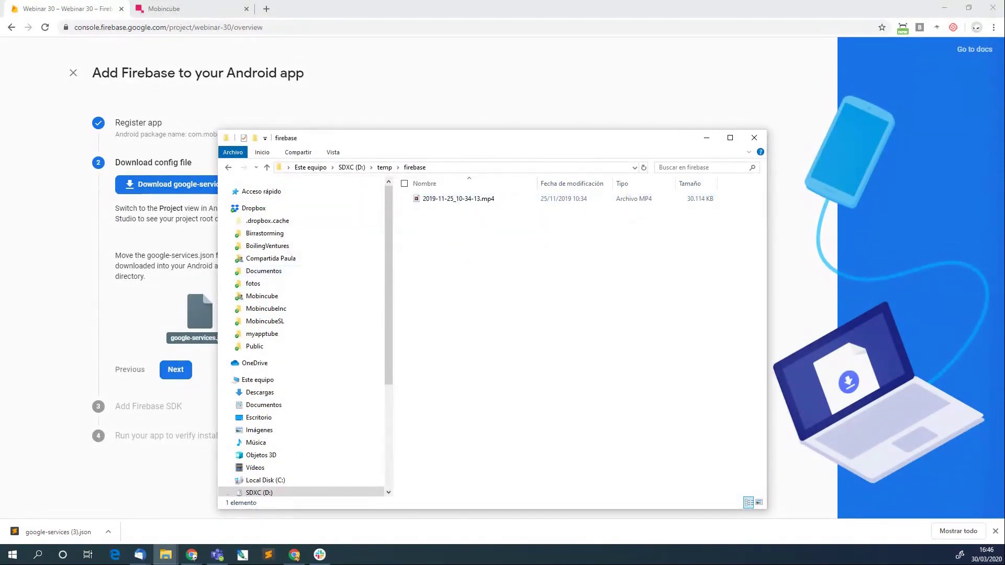
drag(58, 532, 479, 256)
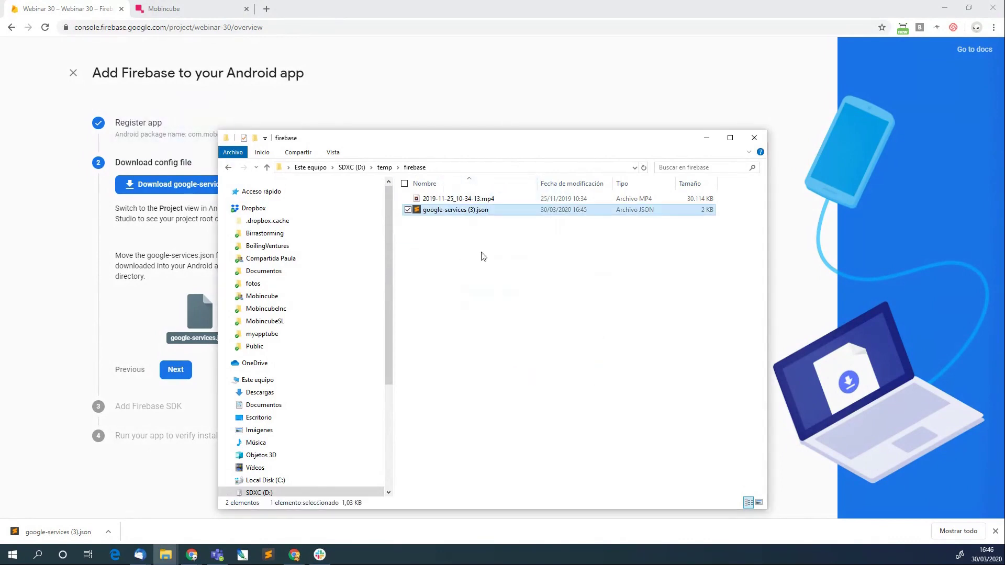
Rename 'google-services (3).json' to 'google-services.json'.
click(464, 213)
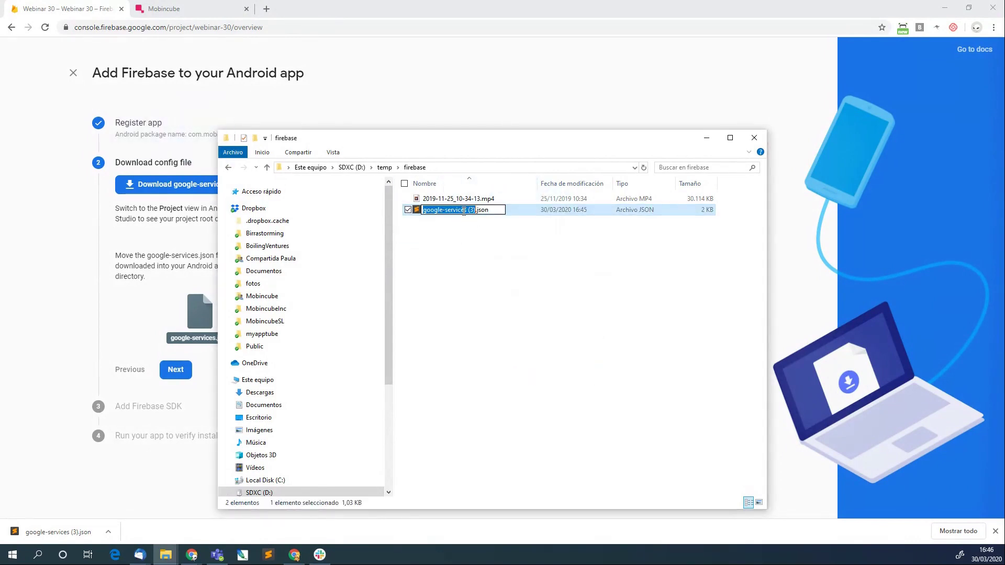
click(464, 210)
key(Right)
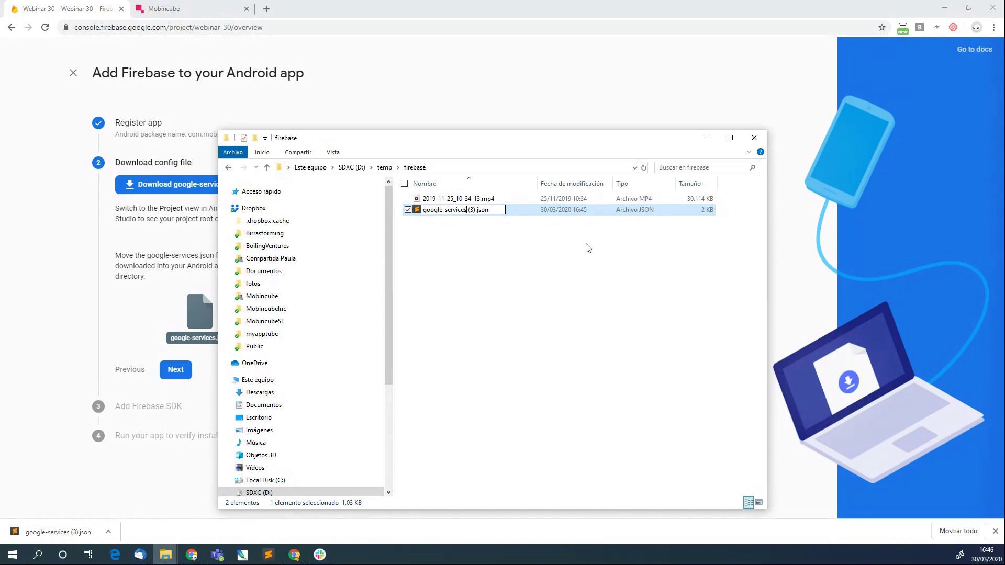
key(Delete)
key(Delete)
key(Delete)
key(Delete)
key(Return)
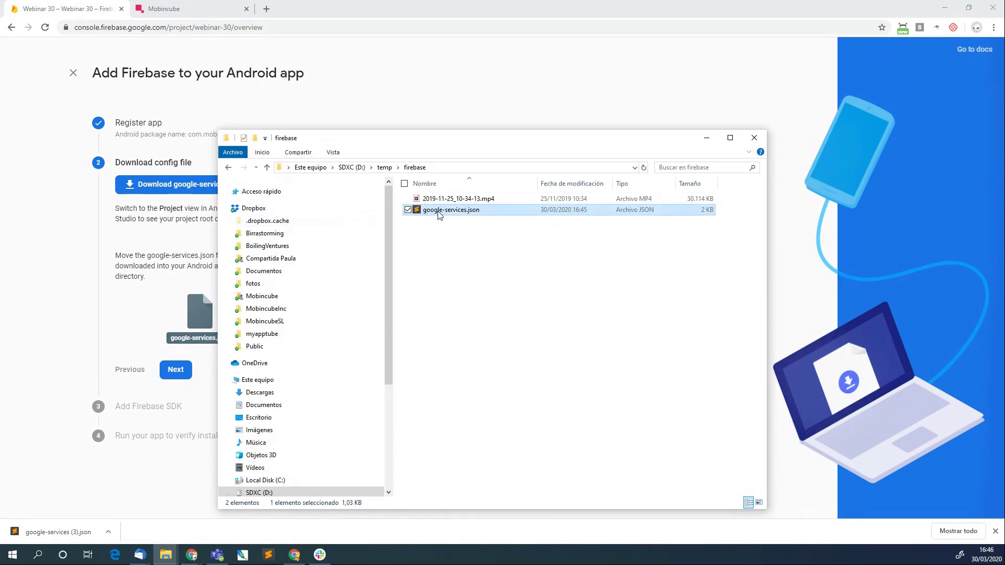
click(182, 6)
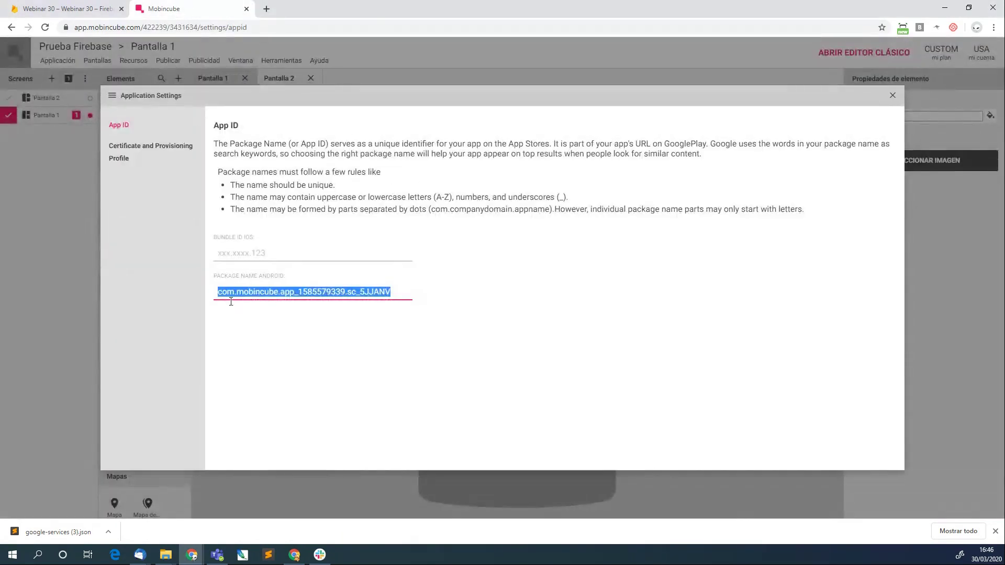
Close the App ID settings and open Herramientas > Marketing y analítica > Firebase.
click(893, 95)
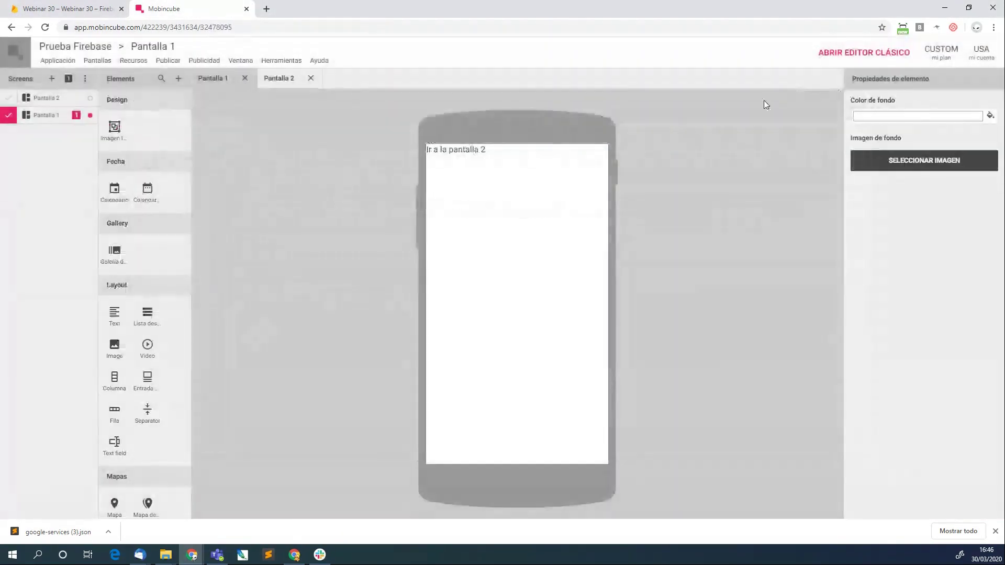
click(272, 62)
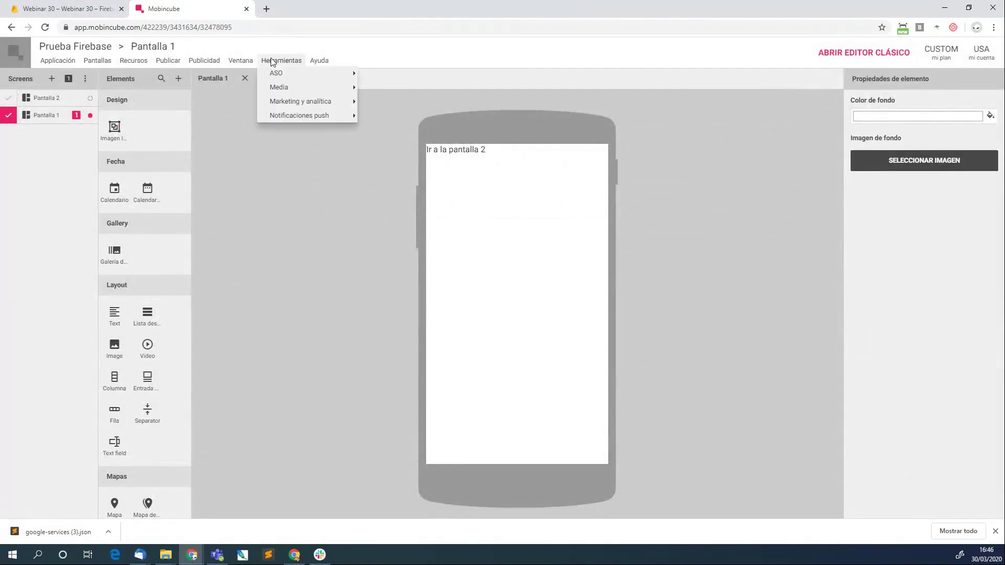
mouse_move(287, 105)
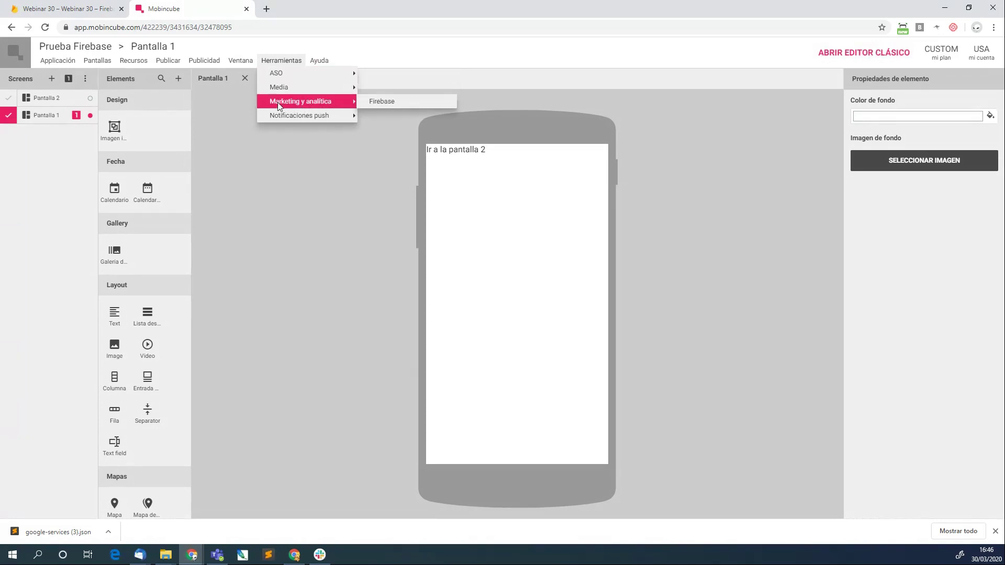
mouse_move(301, 120)
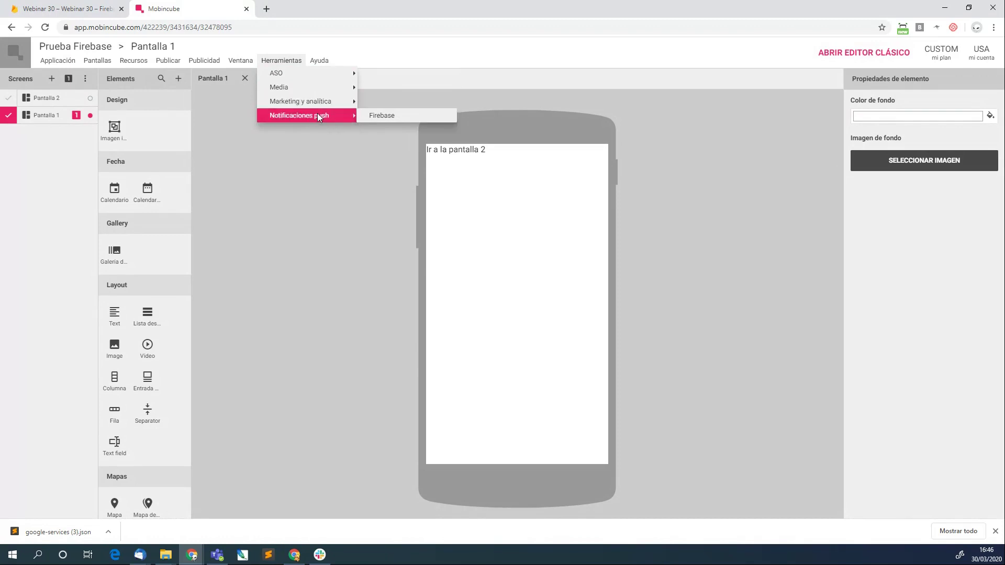
mouse_move(323, 108)
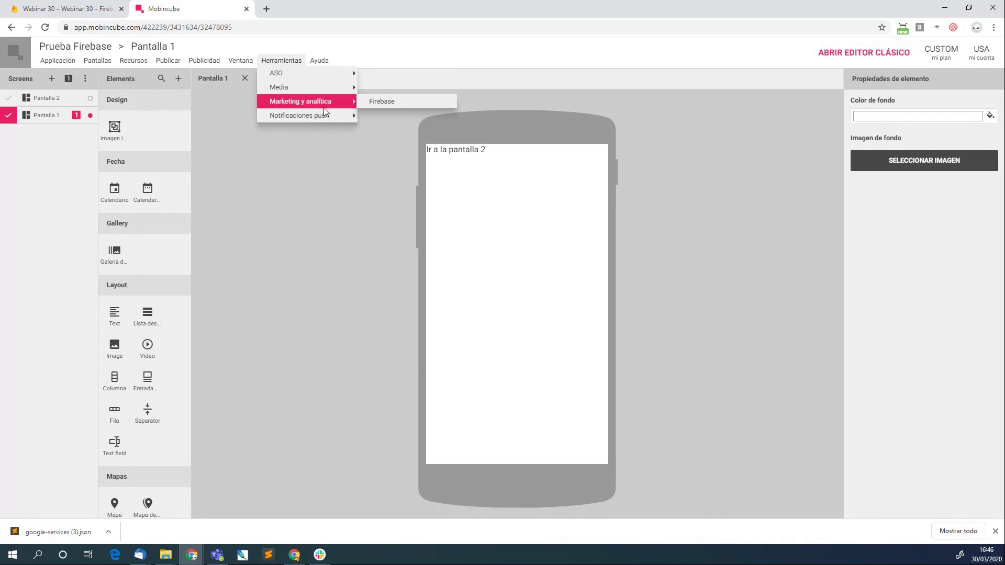
click(392, 101)
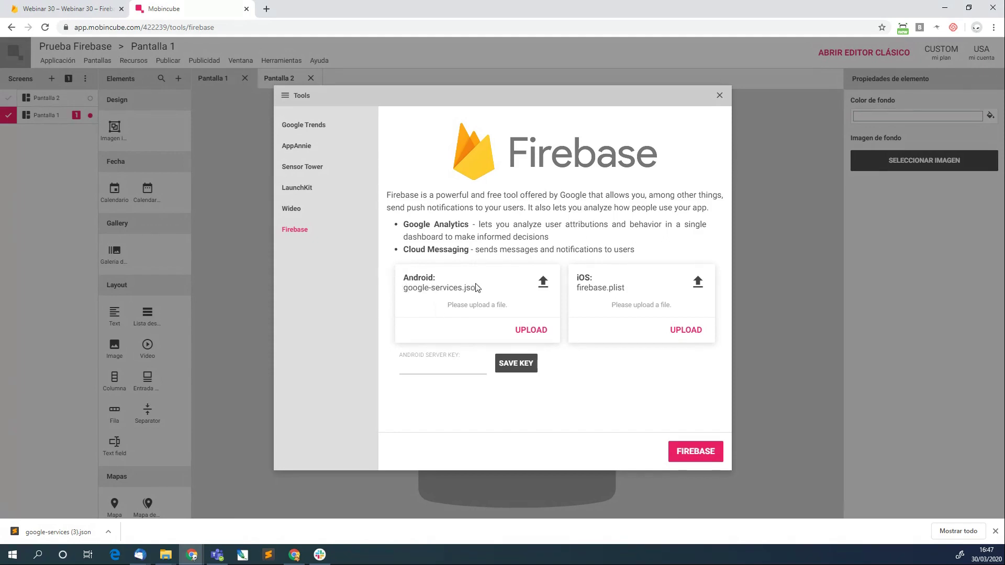
Upload google-services.json from D:\temp\firebase as the Android config file, then return to Firebase.
click(531, 330)
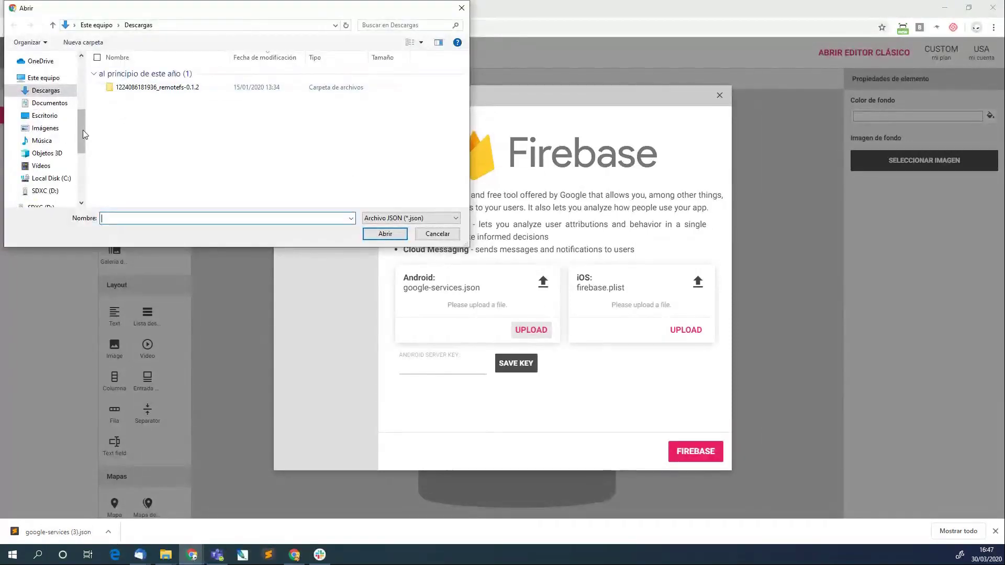
drag(82, 130, 85, 183)
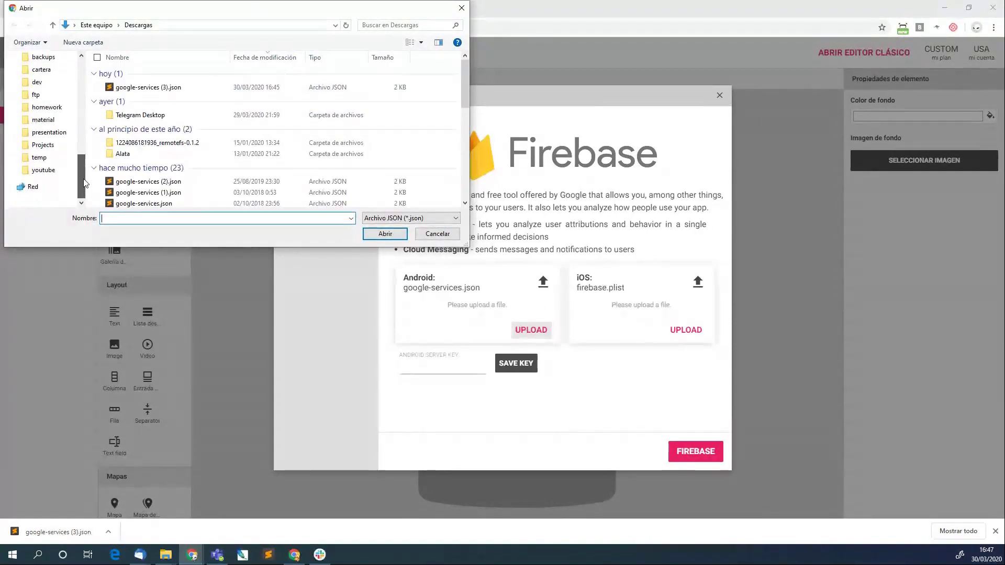
click(40, 158)
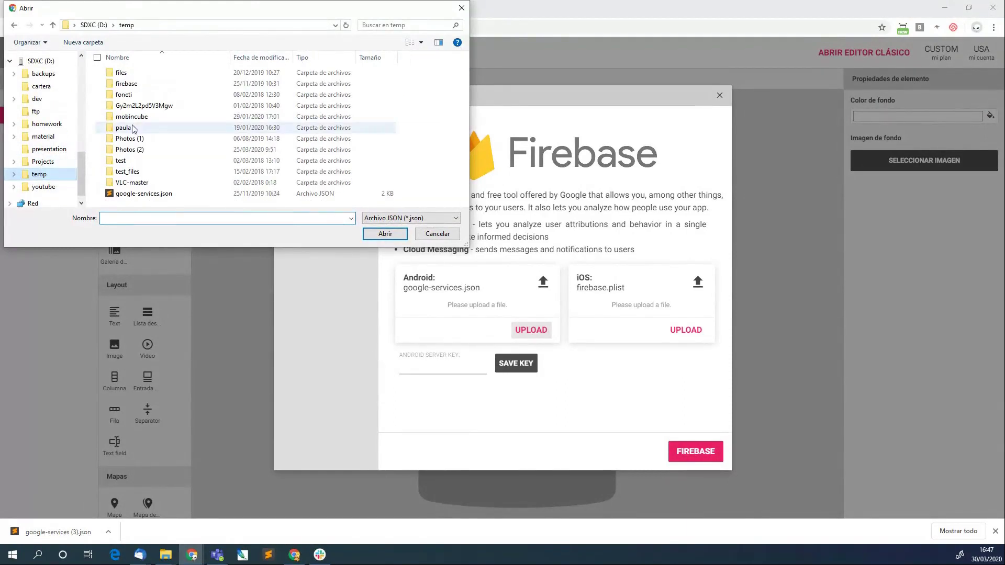
double_click(126, 84)
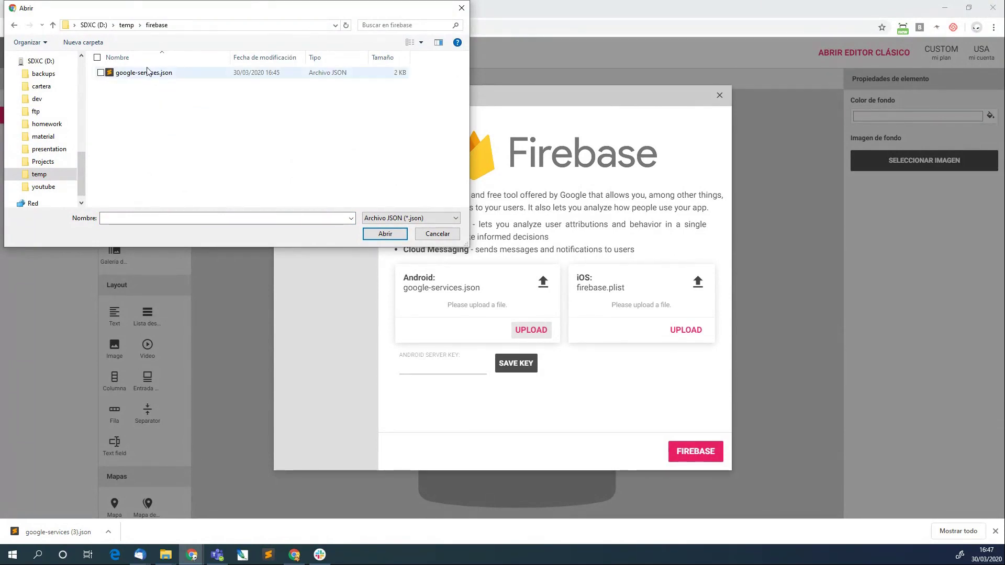
double_click(113, 73)
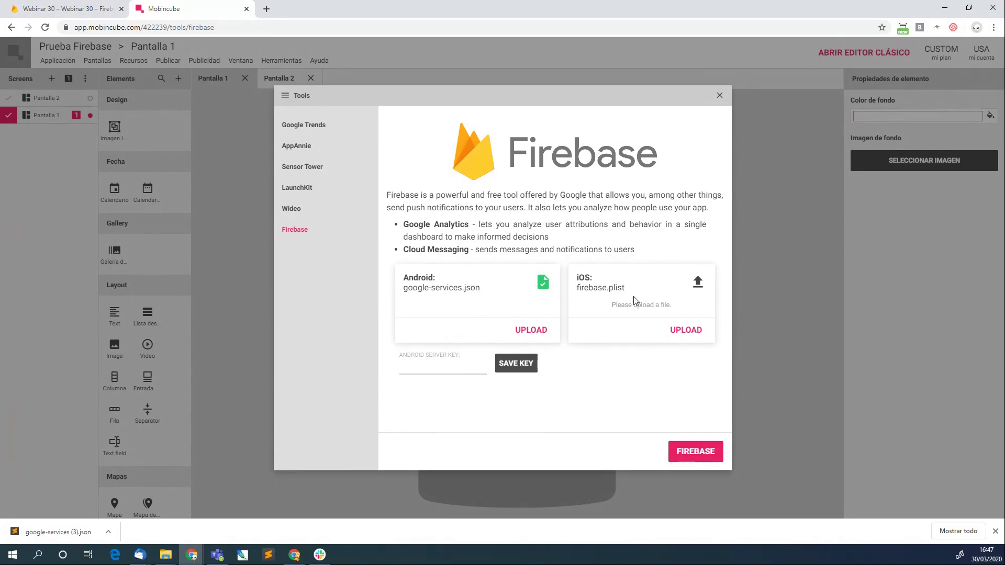
click(28, 4)
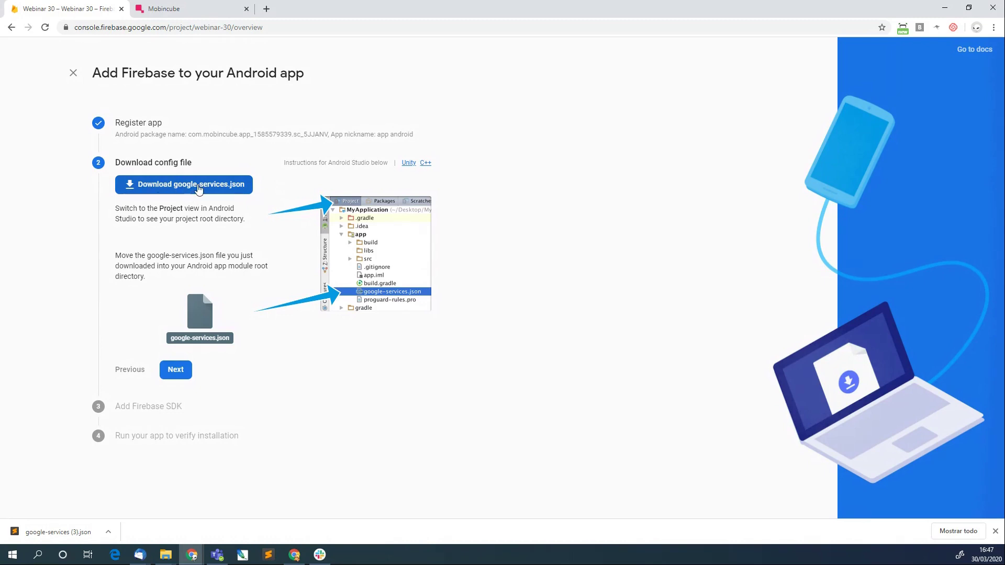
Advance past the config file and SDK steps, then skip verification to finish the Android wizard.
click(205, 8)
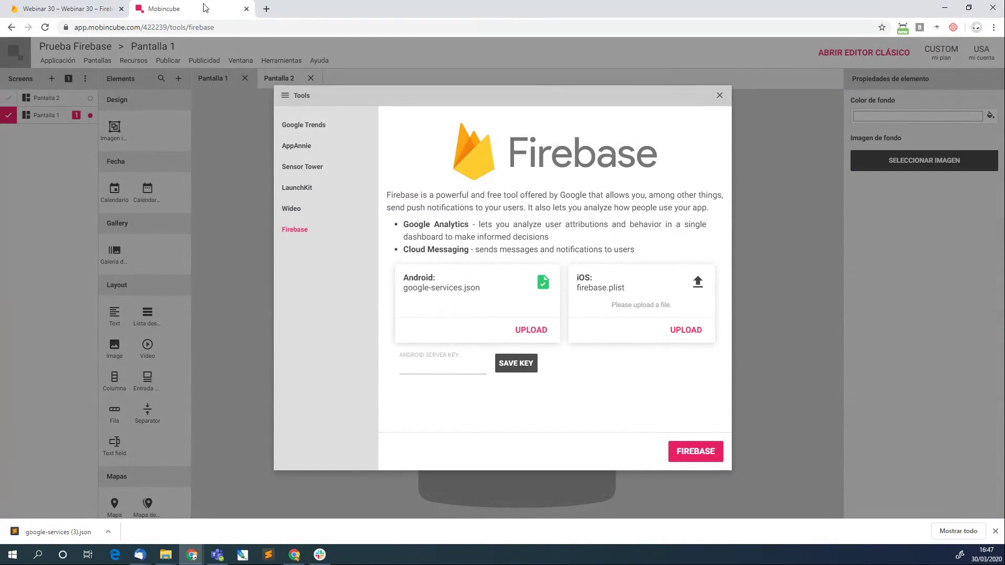
click(77, 8)
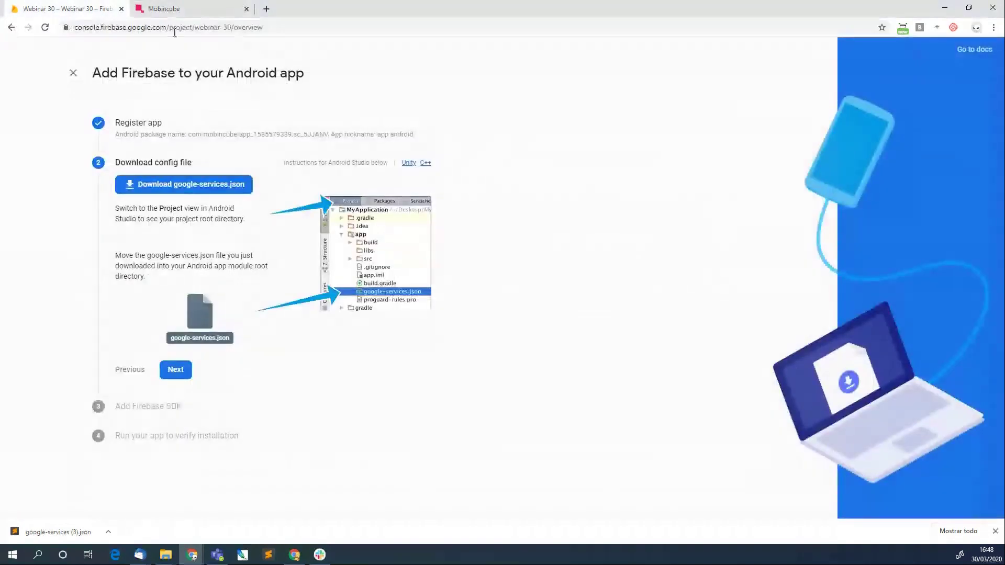
click(176, 370)
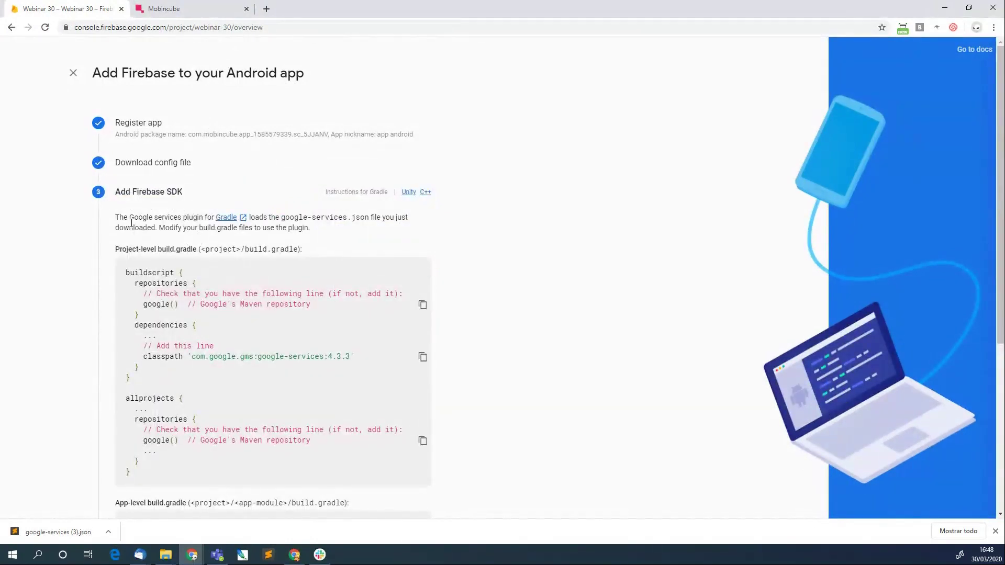
scroll(131, 223, down, 2)
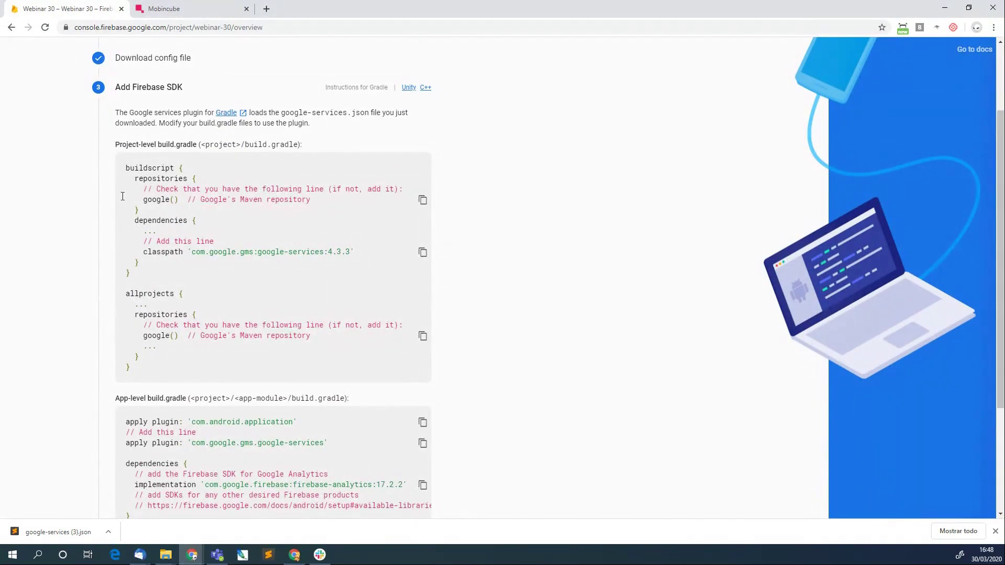
scroll(307, 376, down, 3)
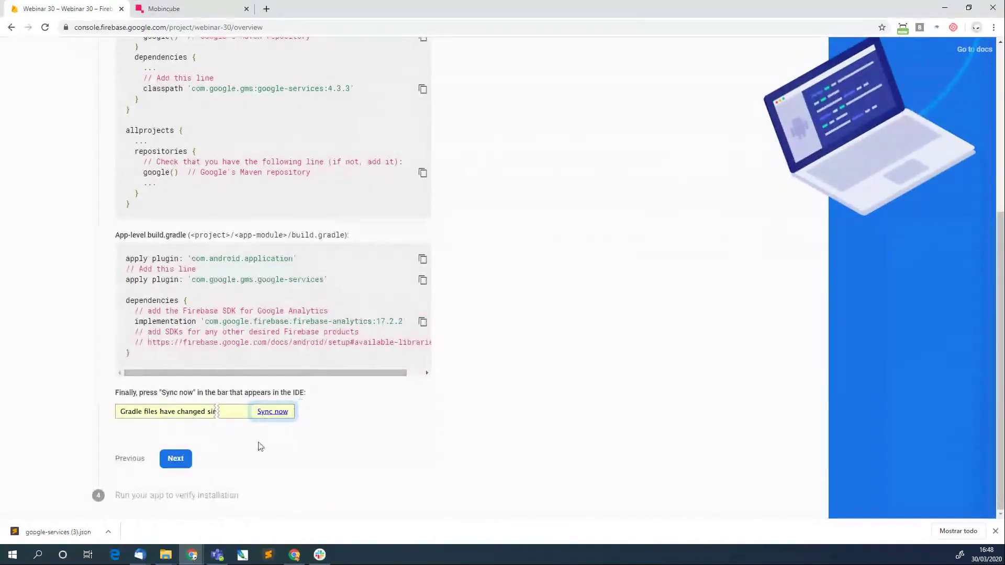
click(186, 459)
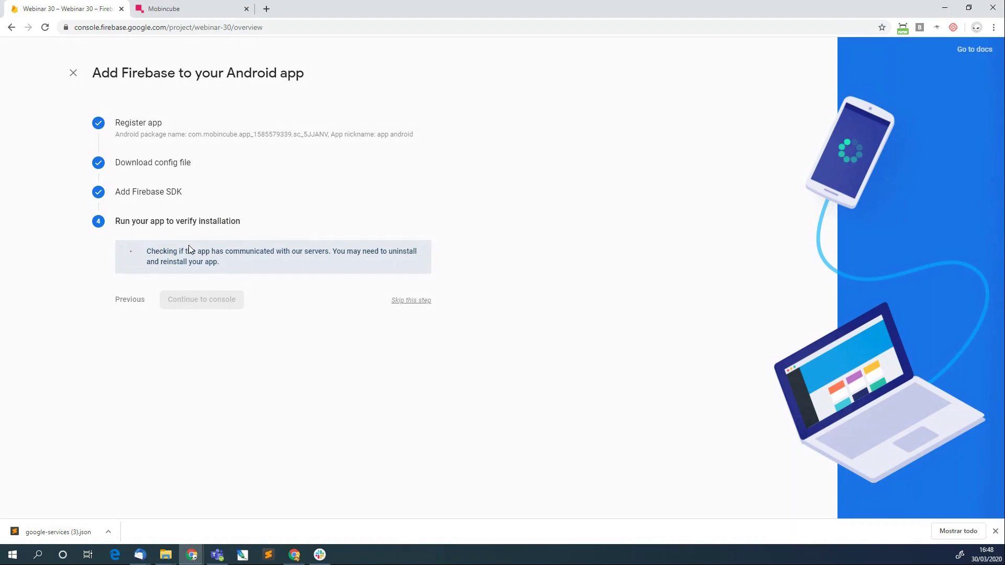
click(410, 301)
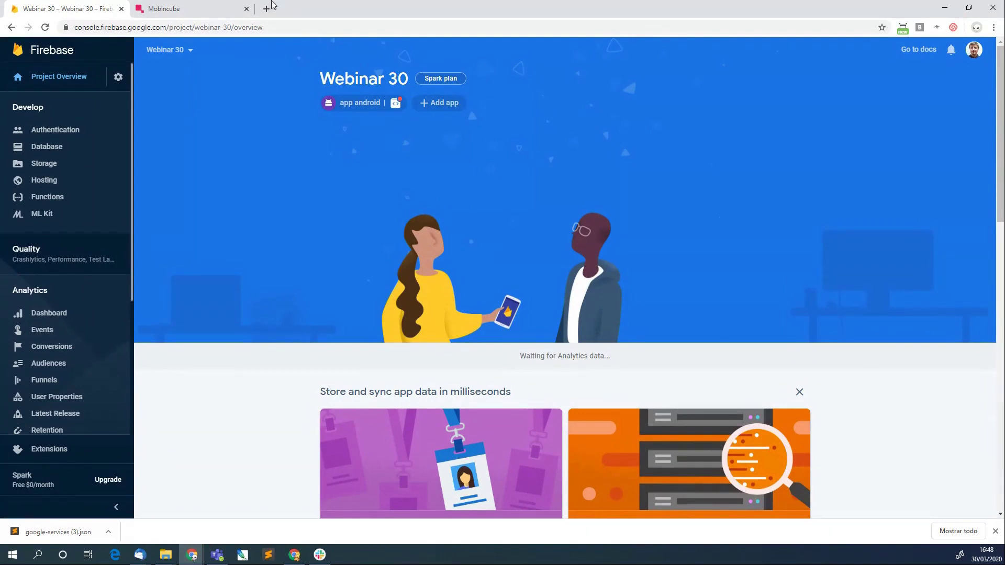
Open the Webinar 30 project's general settings and compare with Mobincube's empty server-key field.
click(209, 11)
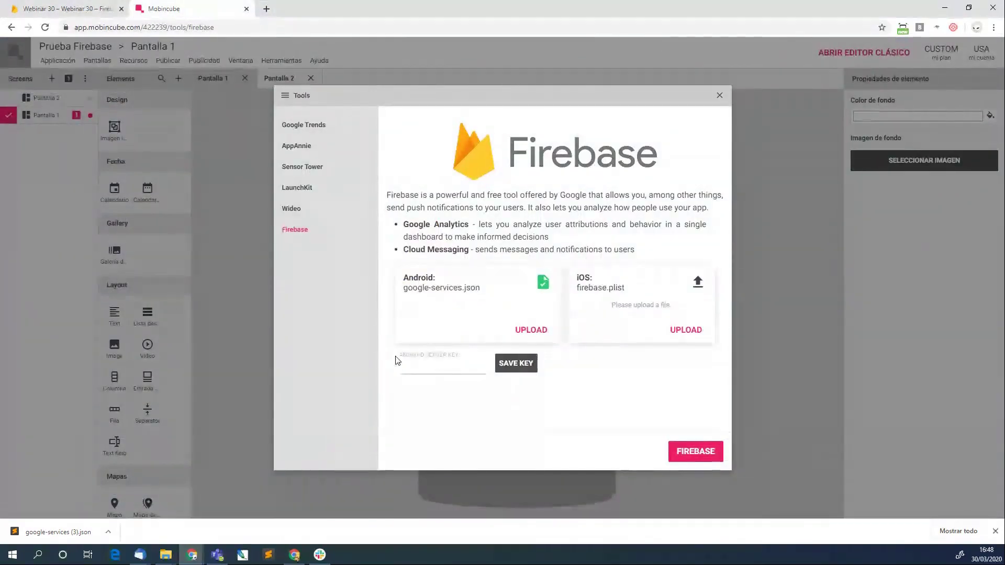
click(111, 8)
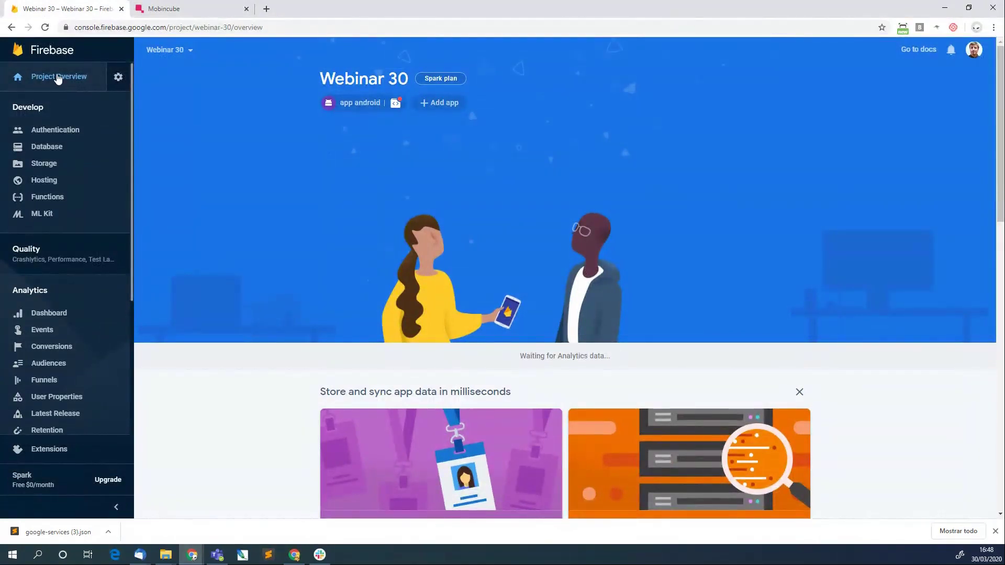
click(119, 77)
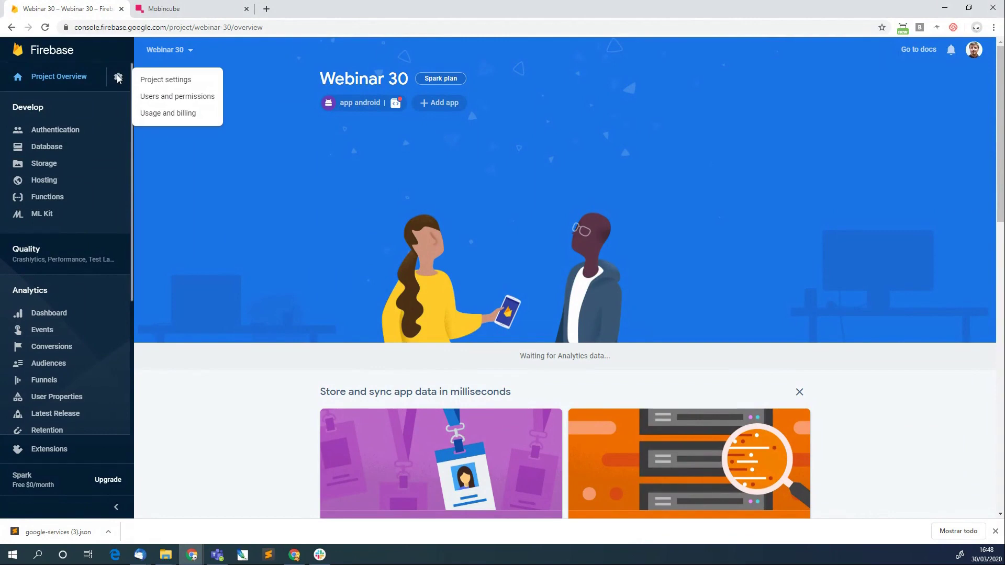
click(200, 79)
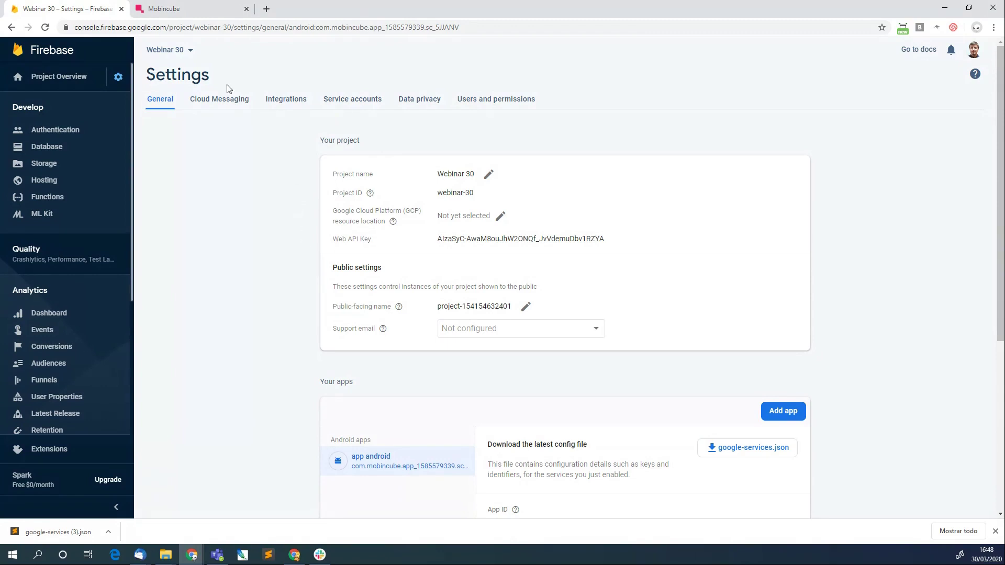
click(183, 6)
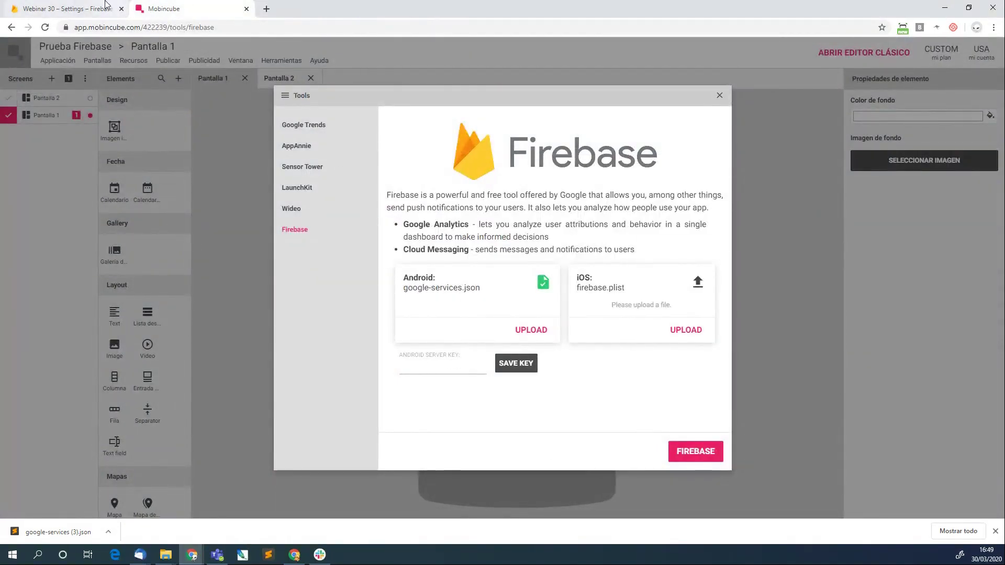
click(79, 4)
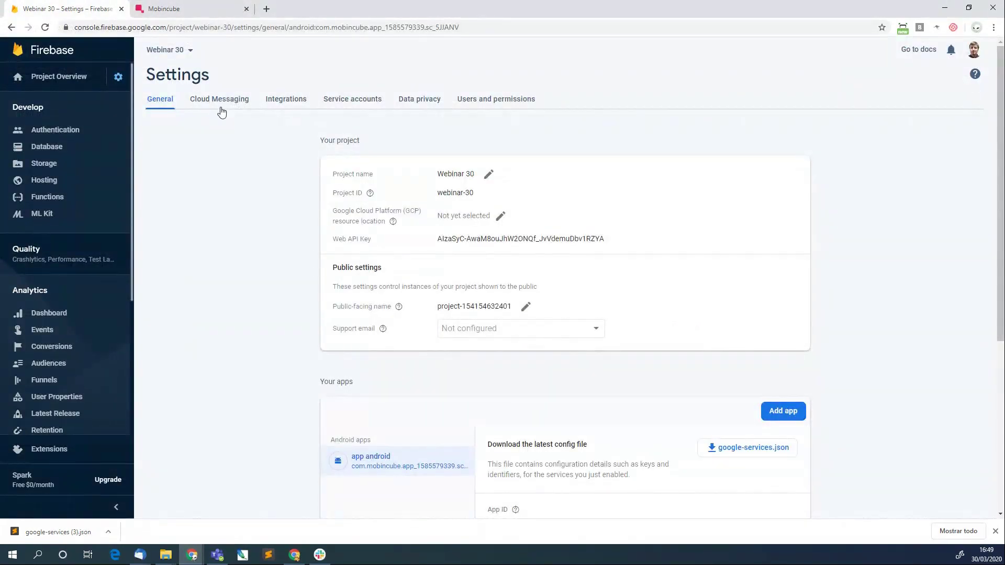
click(167, 7)
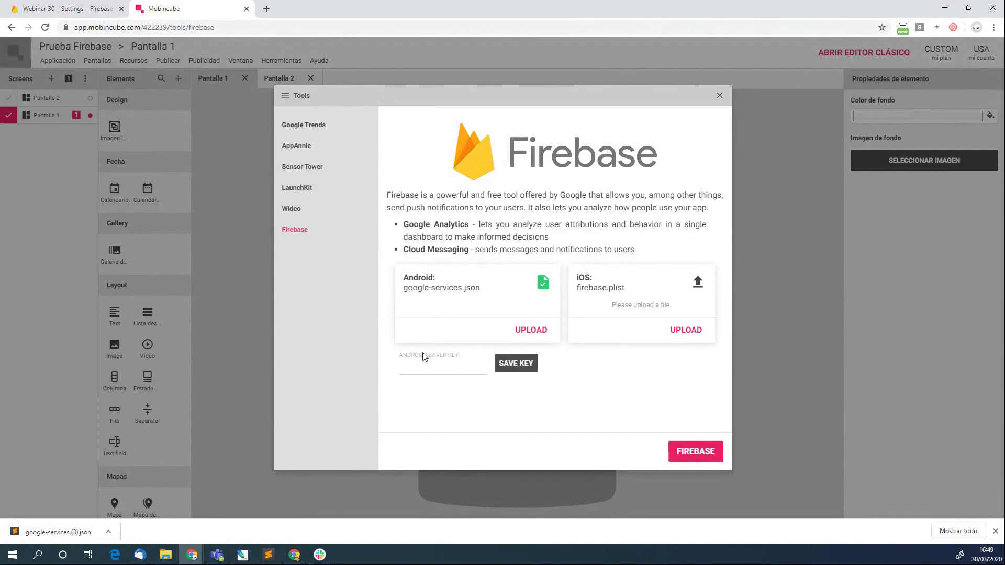
Copy the server key token from the Webinar 30 Cloud Messaging settings.
click(78, 8)
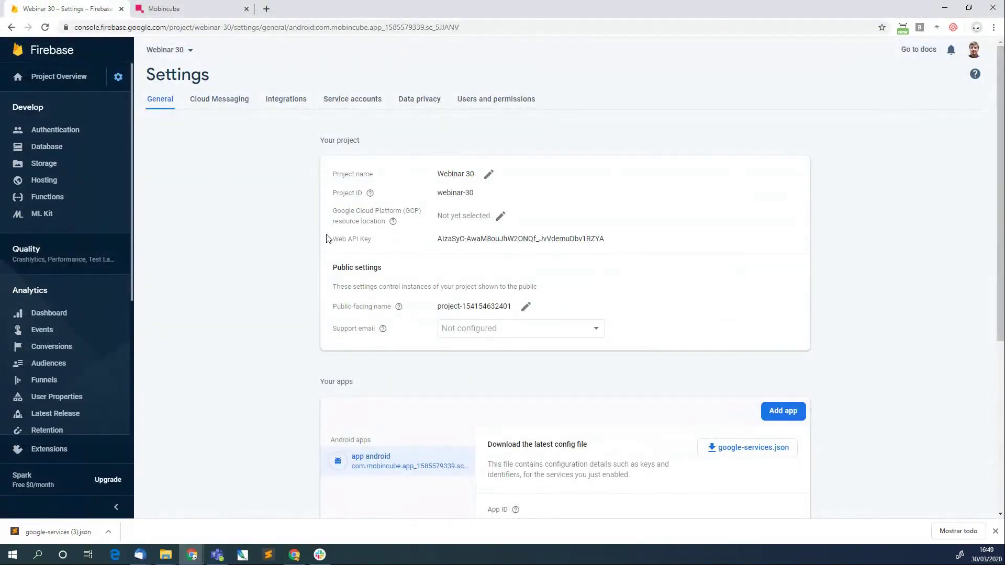
triple_click(613, 243)
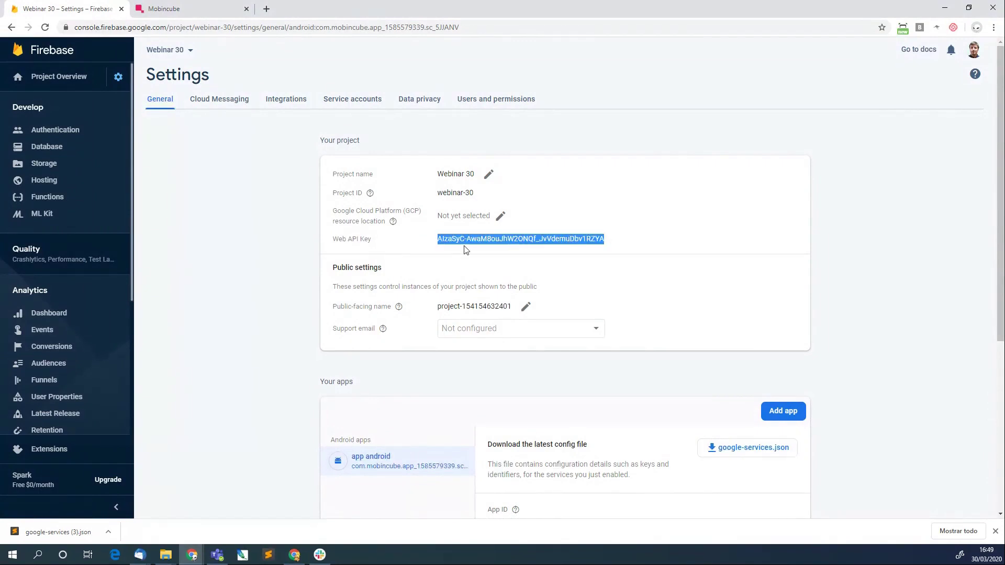
click(250, 177)
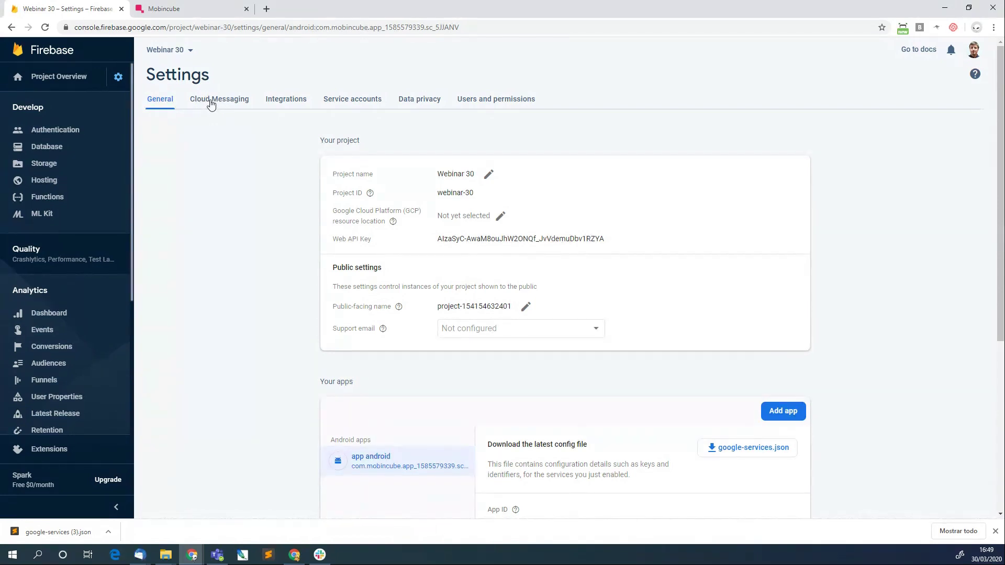
click(212, 105)
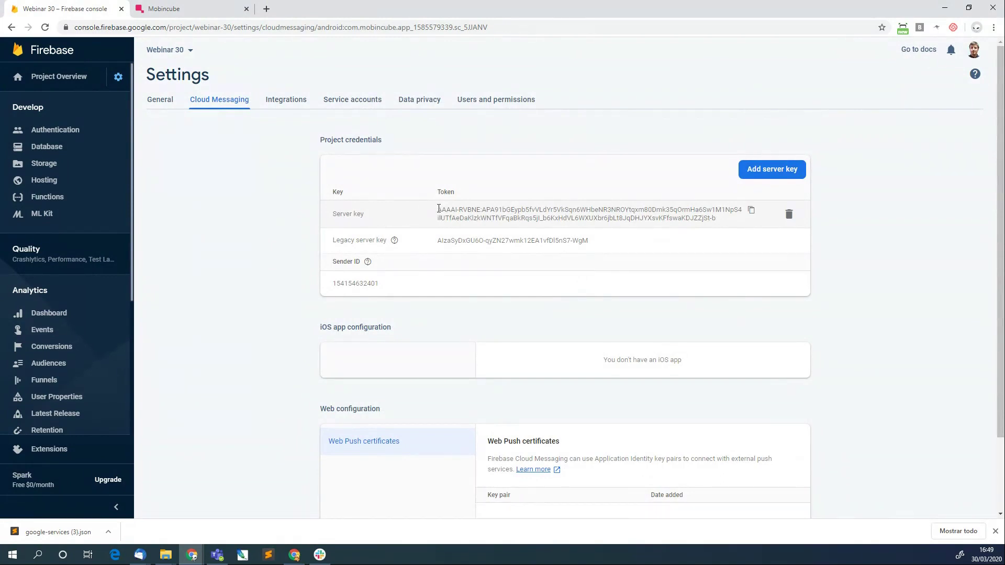
click(751, 211)
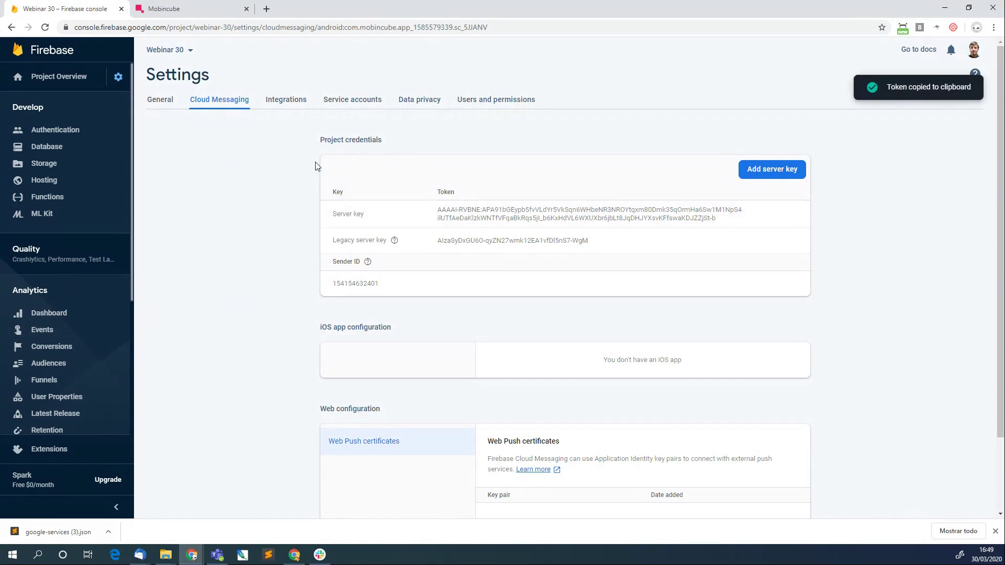
Paste the copied server key into Android Server Key and save it.
click(183, 6)
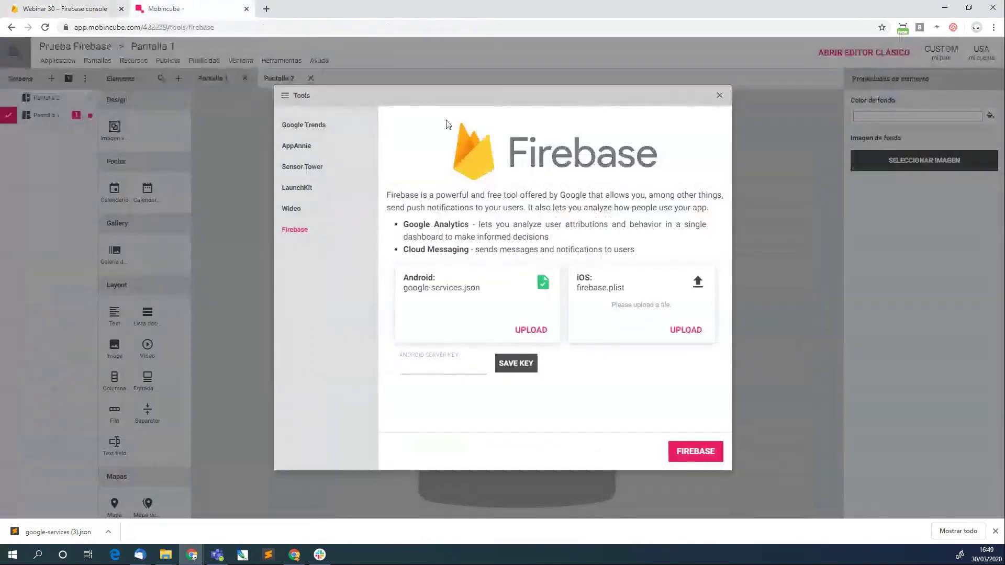
click(451, 366)
key(ctrl+v)
click(514, 364)
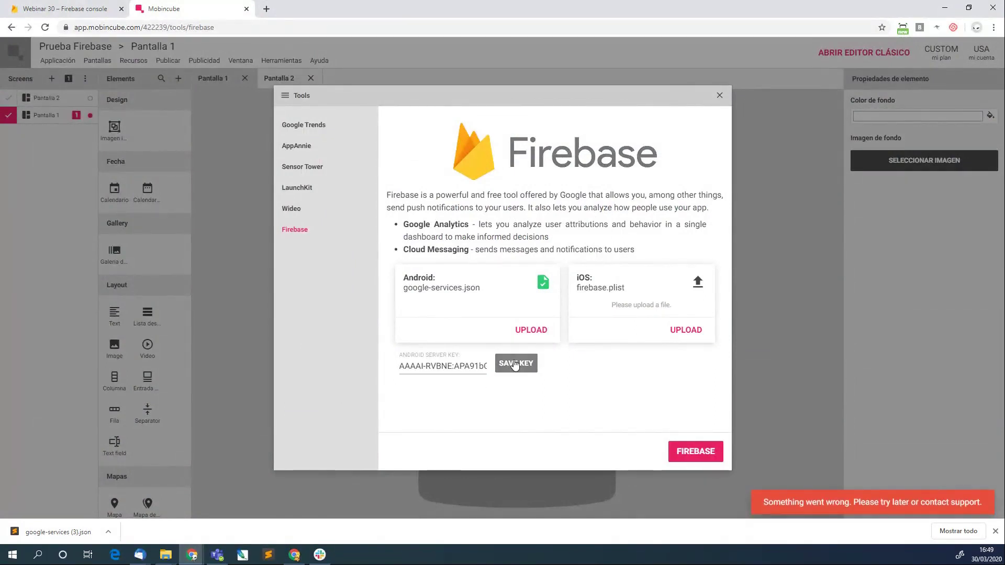
Clear the Android Server Key field, paste the key again, save, and close the Firebase tools.
click(444, 367)
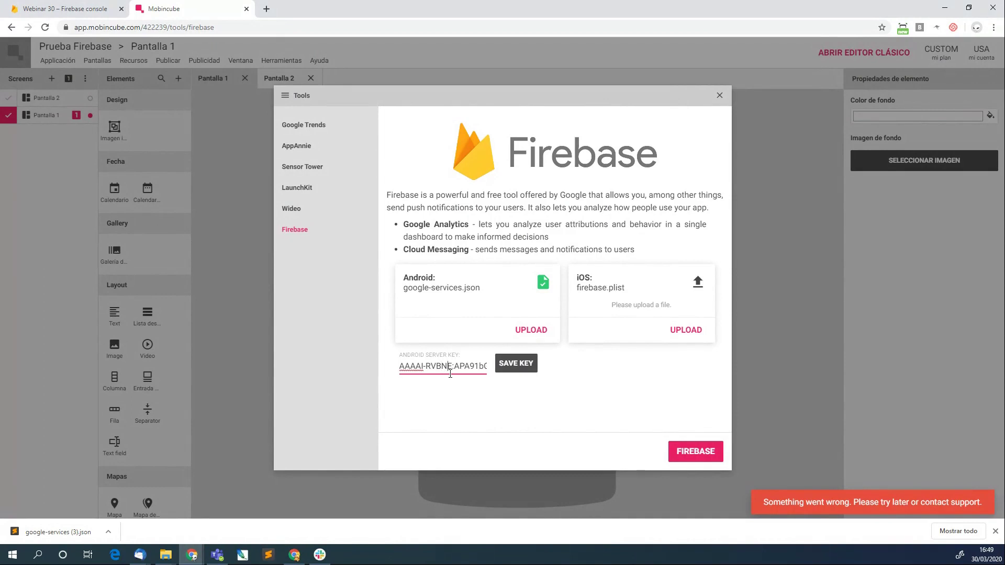
double_click(450, 368)
click(518, 365)
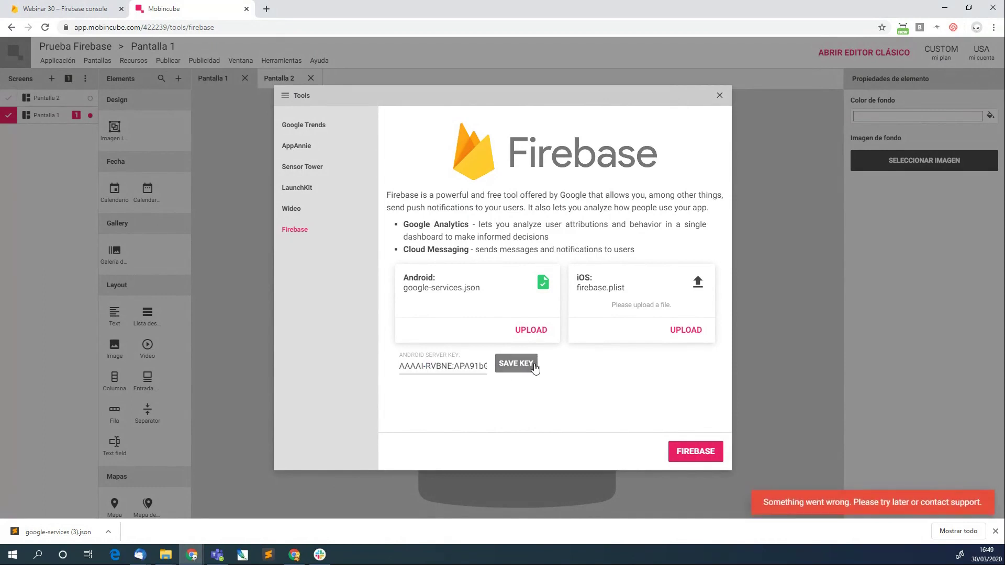
double_click(442, 366)
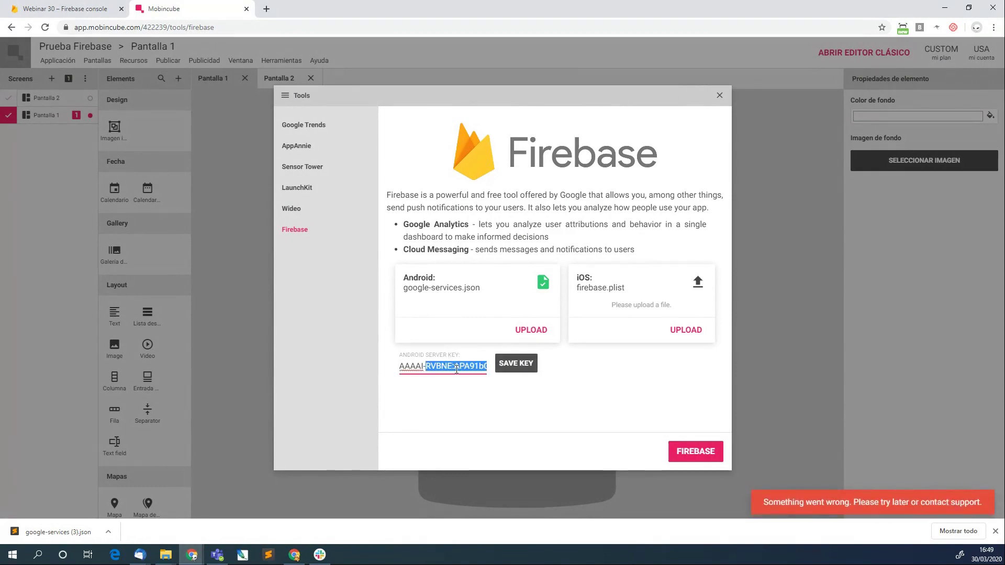
key(BackSpace)
drag(434, 367, 355, 369)
key(BackSpace)
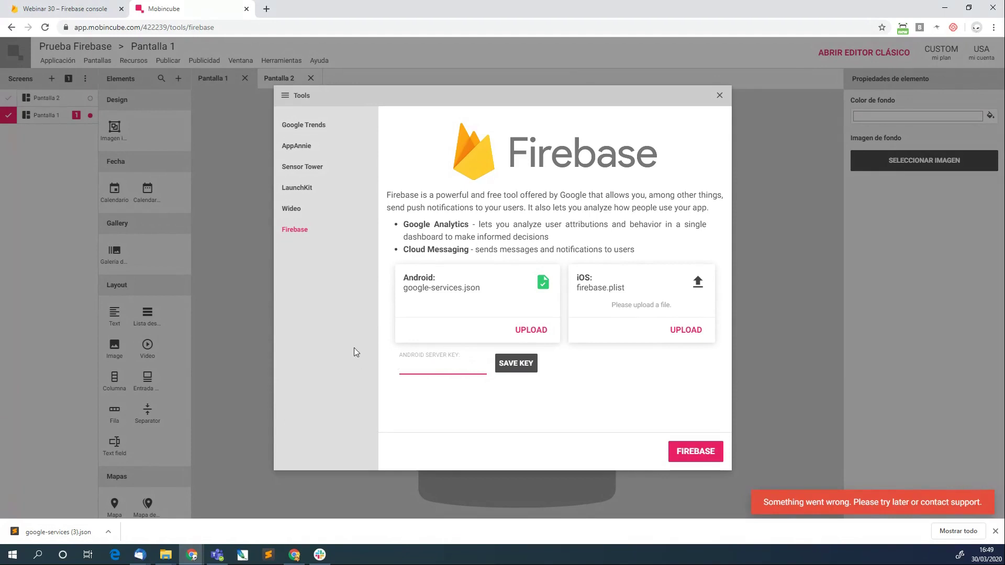
key(ctrl+v)
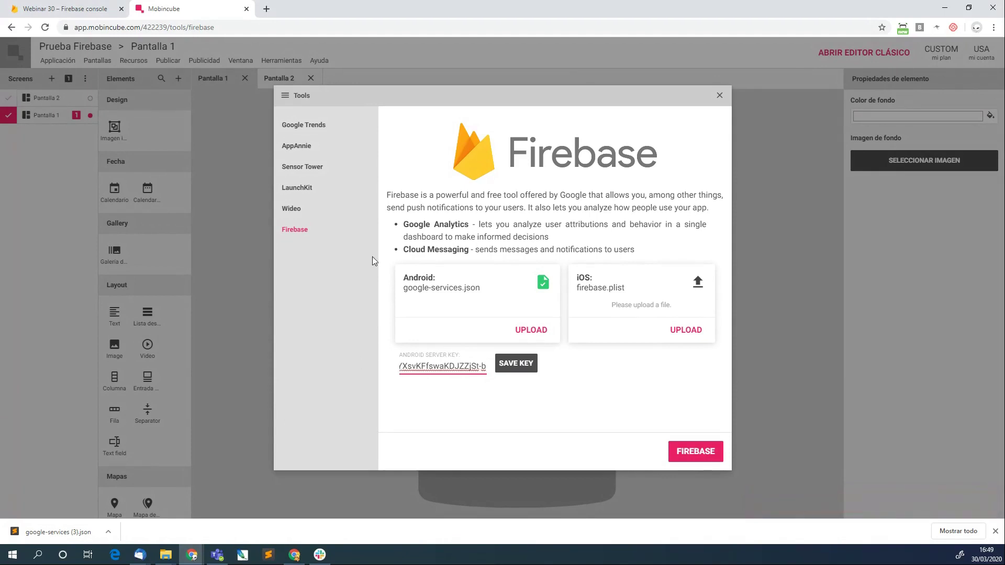
click(522, 365)
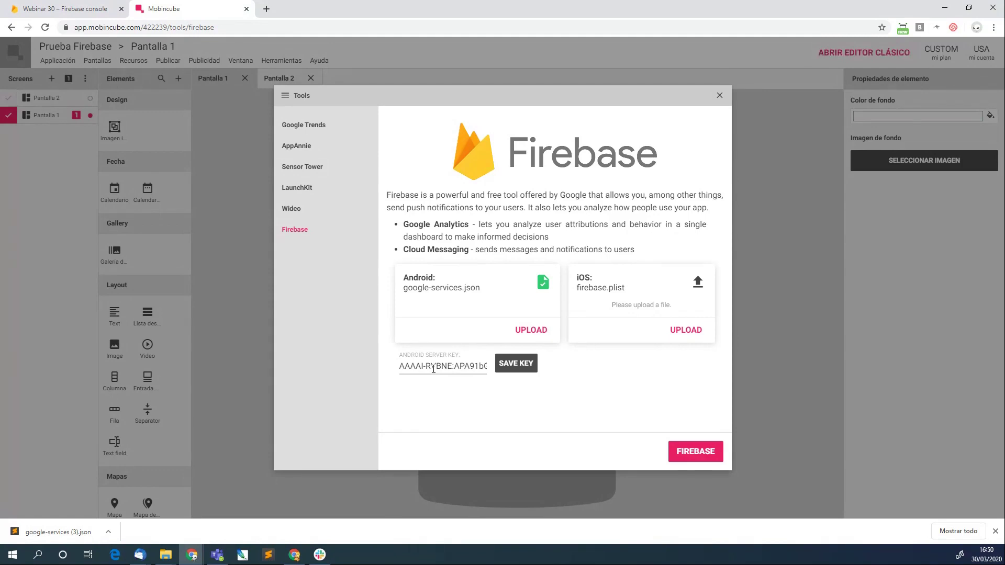
click(720, 96)
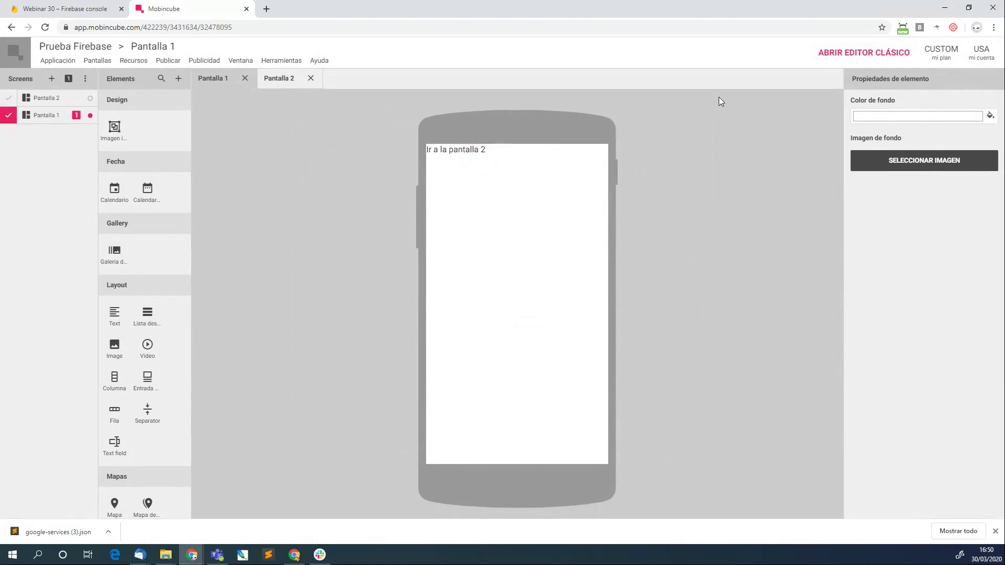
Log out of the Mobincube account and load the Mobincube login page.
click(985, 52)
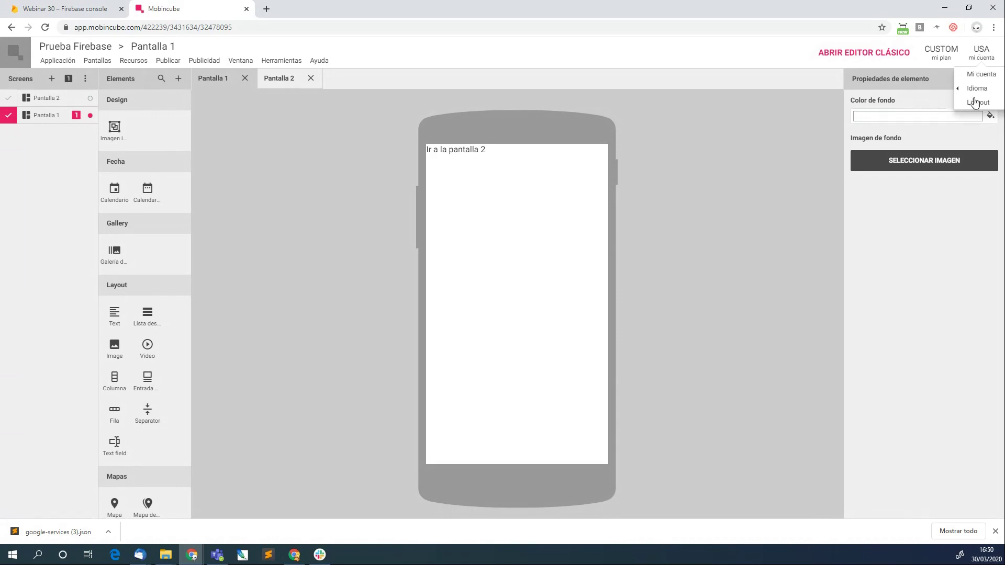
click(980, 101)
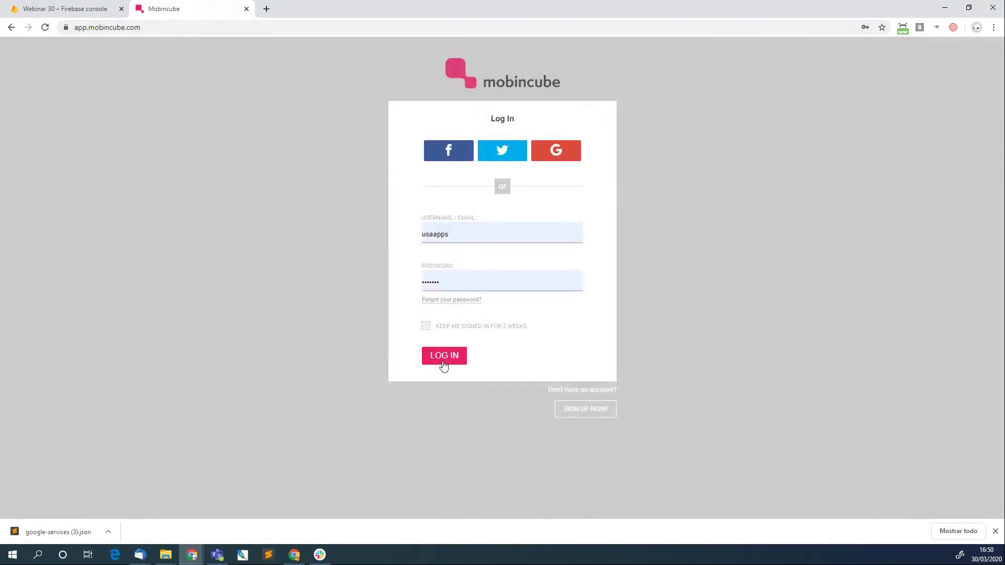
click(161, 27)
key(End)
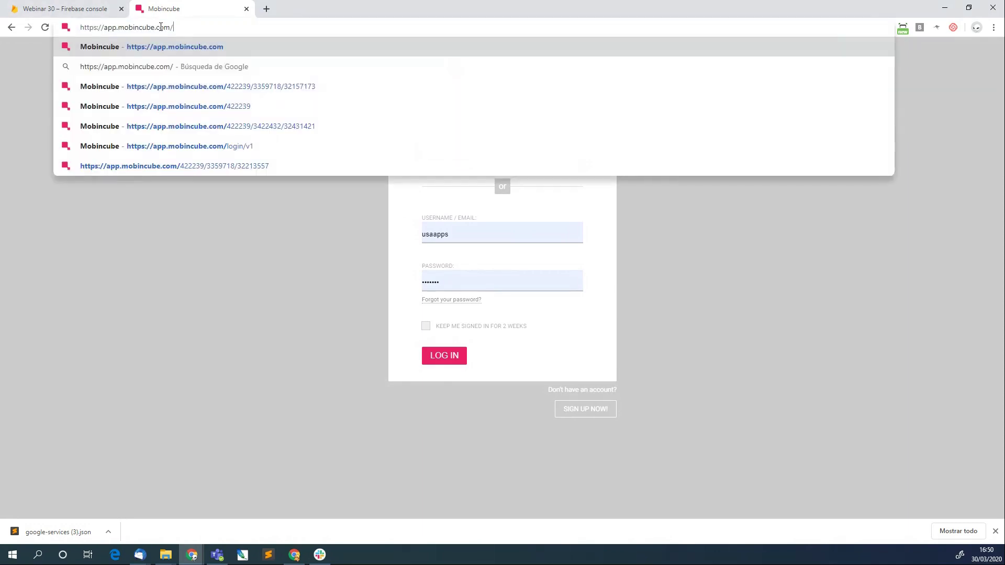
text(lo)
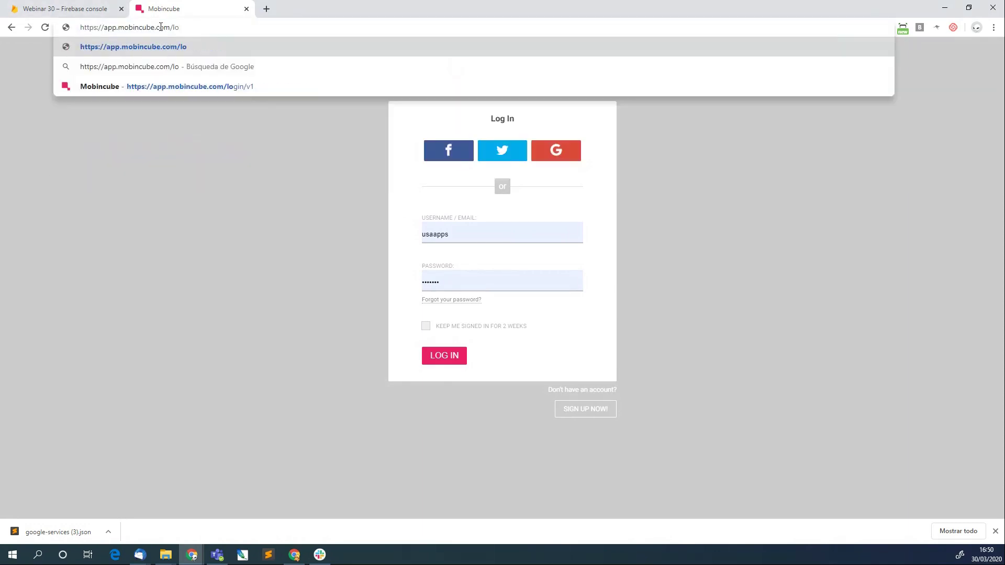
key(Down)
key(Down)
key(Return)
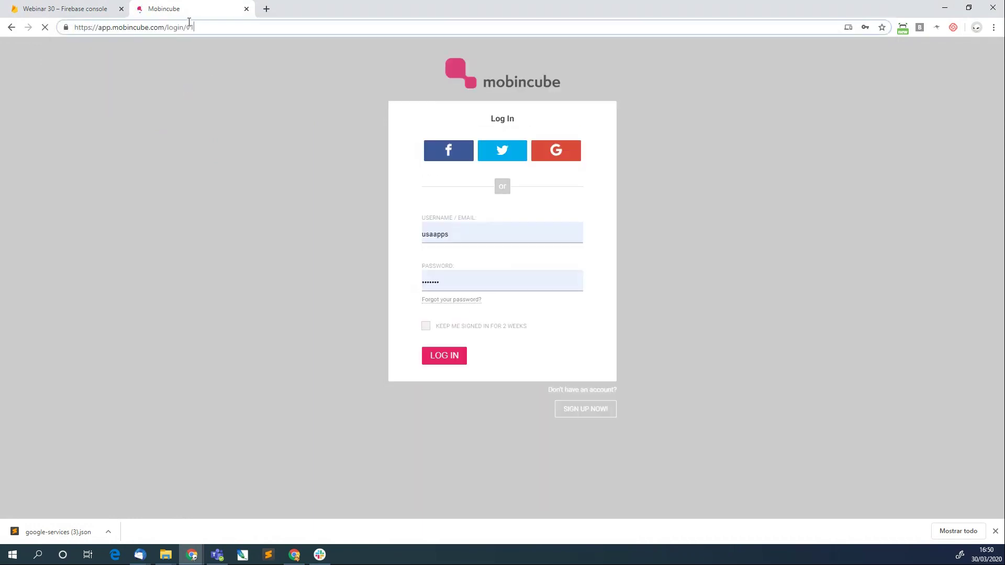
Sign back into Mobincube using a different saved Chrome login.
click(189, 22)
text(mob)
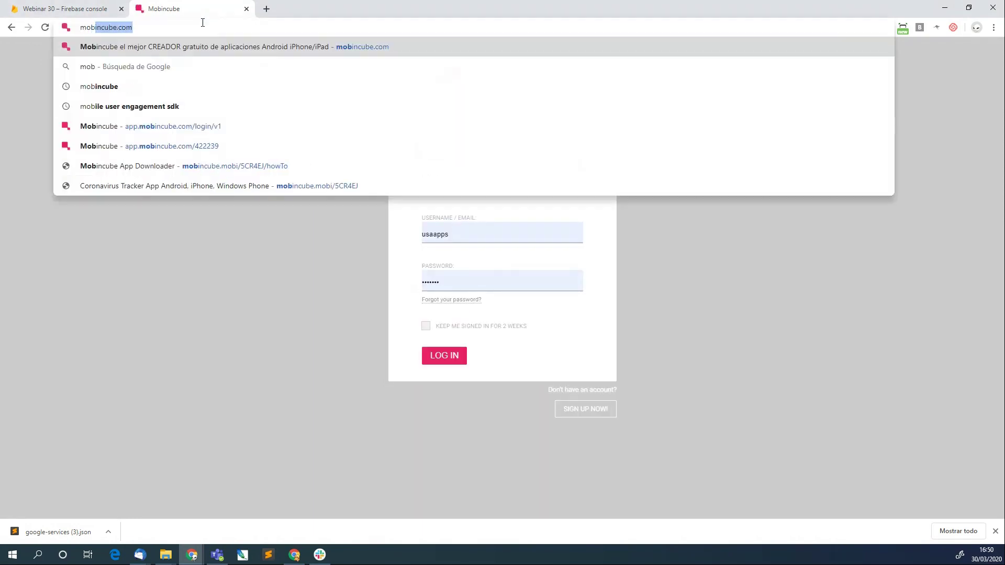
key(Return)
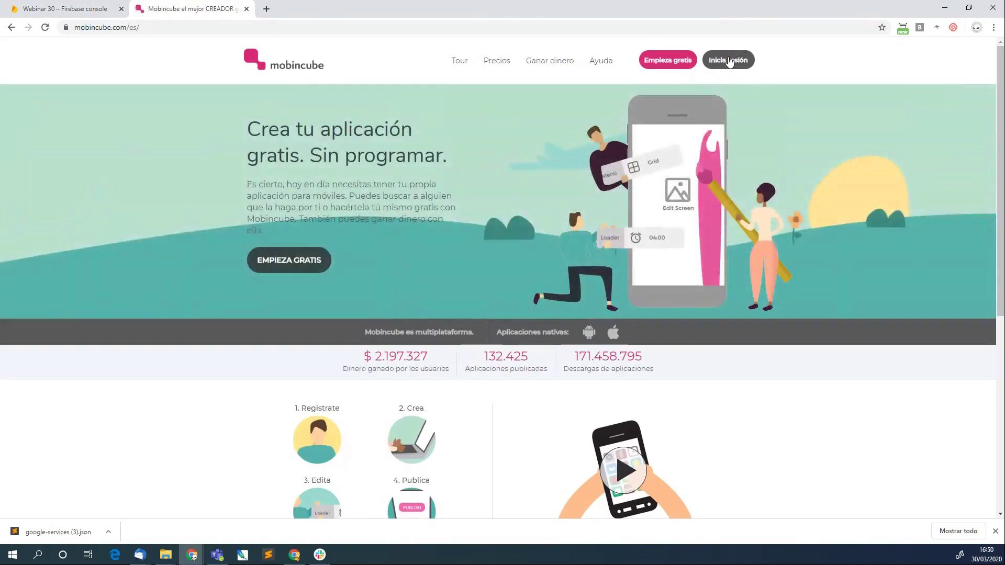
click(729, 60)
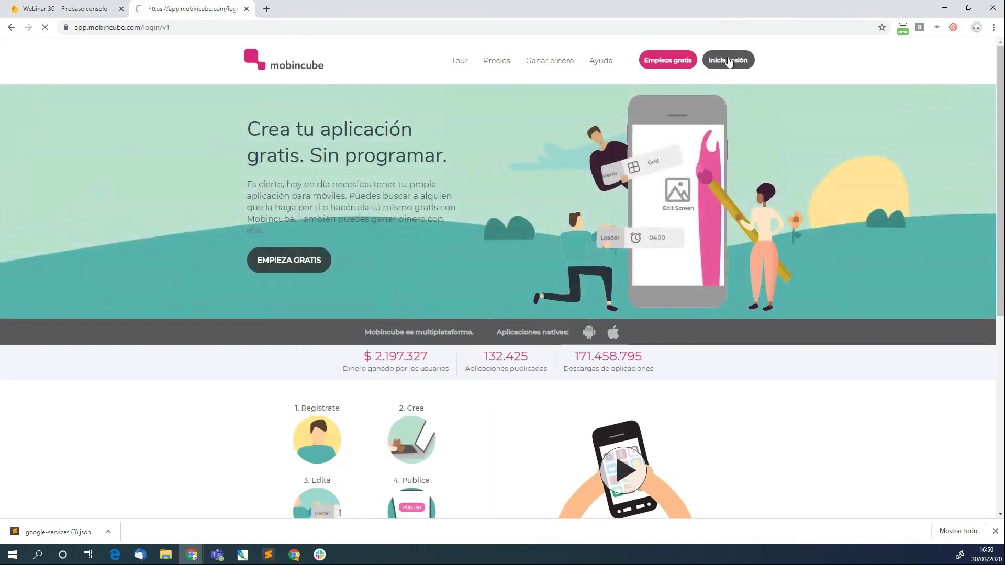
drag(141, 31, 177, 30)
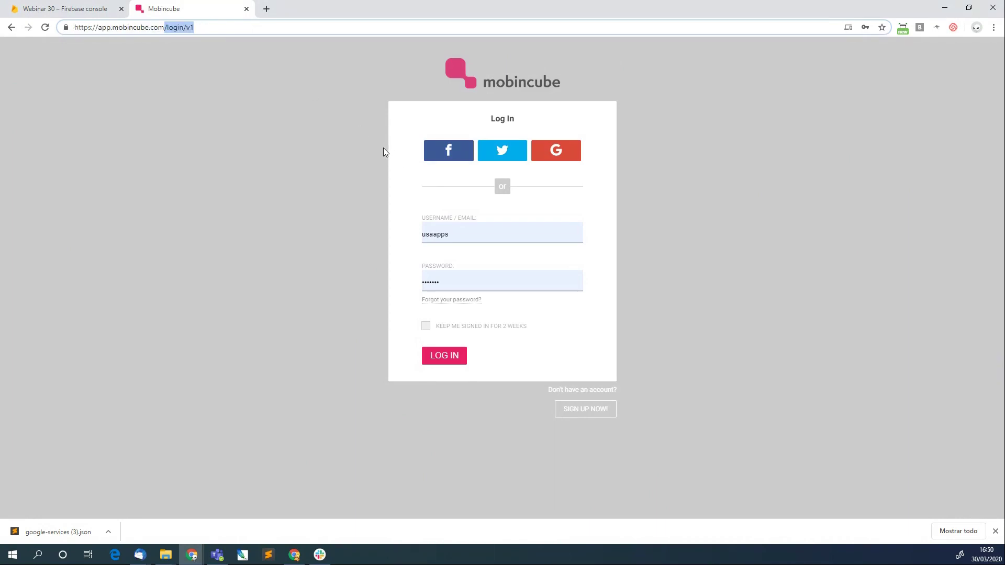
click(462, 281)
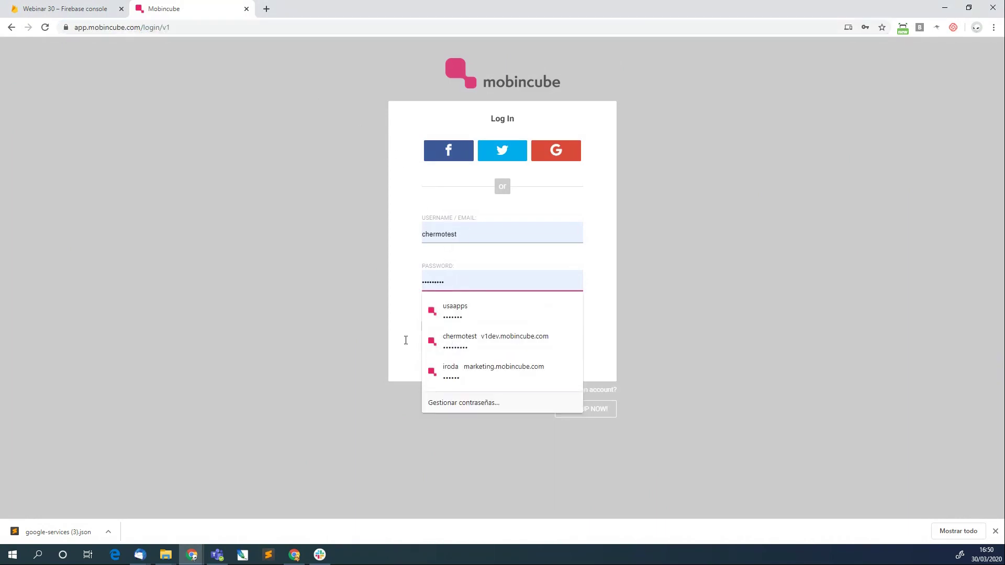
click(442, 355)
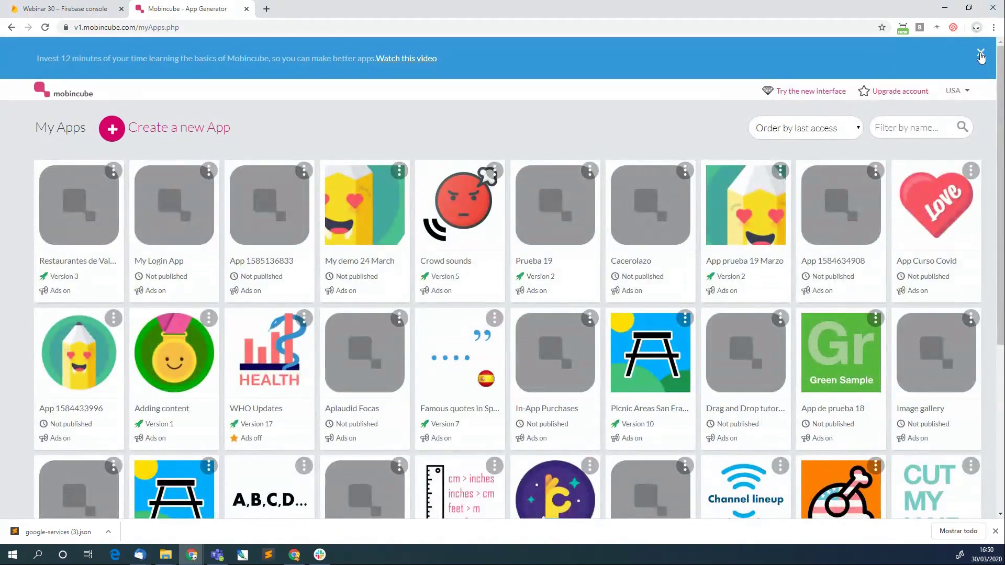
Dismiss the info banner, filter apps by 'Fireba', and open Tools for Prueba Firebase.
click(988, 53)
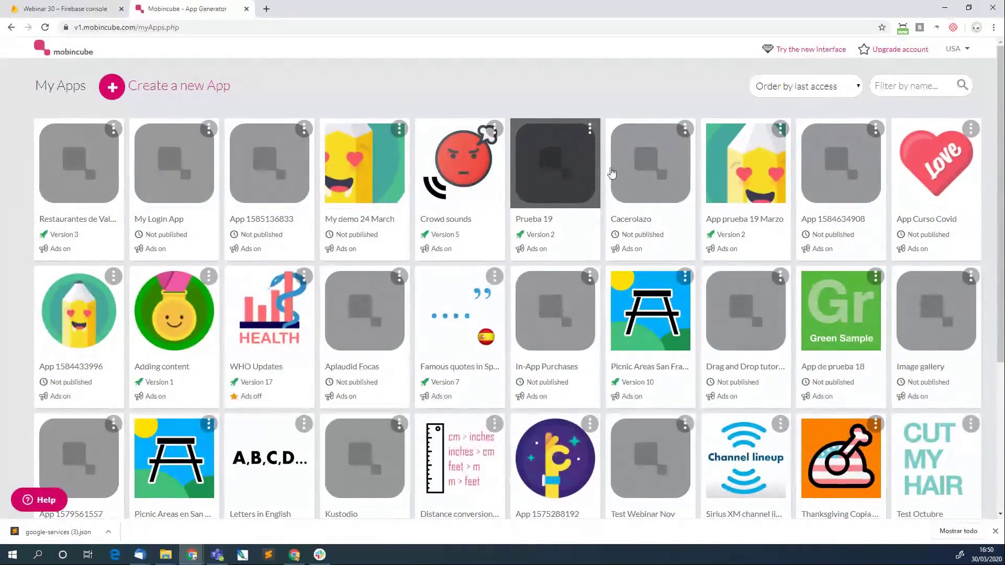
scroll(617, 176, down, 5)
scroll(639, 179, up, 1)
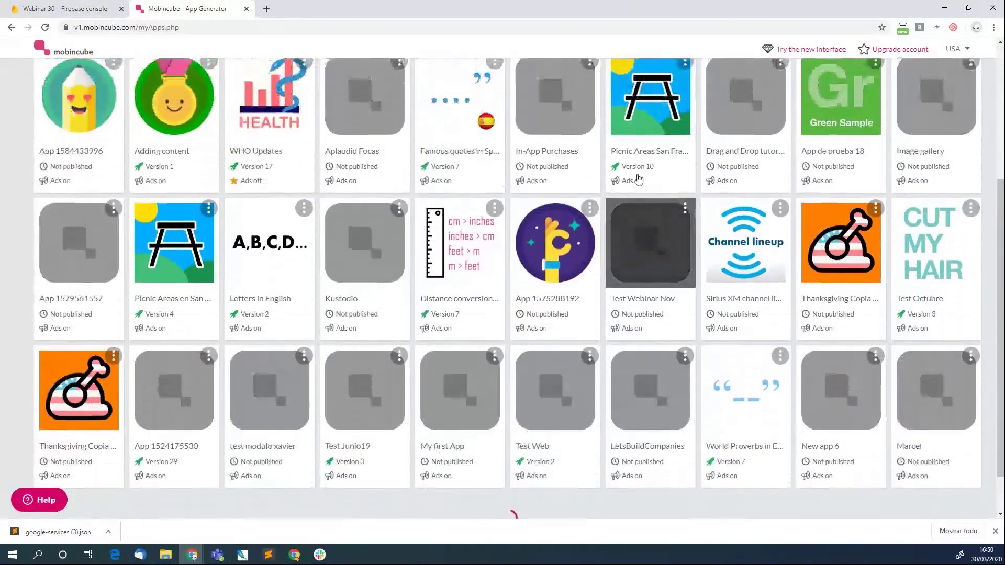
scroll(639, 179, up, 4)
click(893, 87)
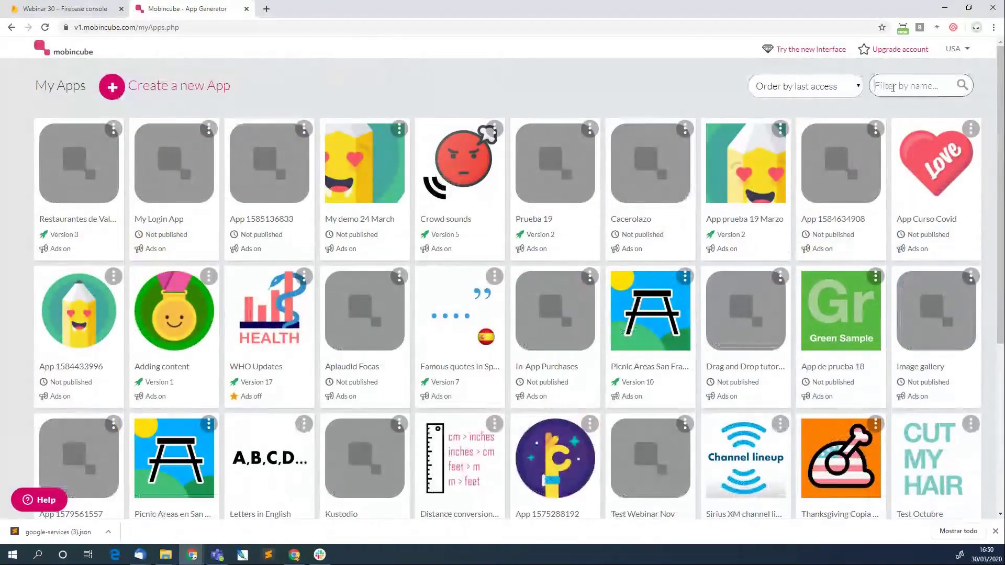
text(Fireba)
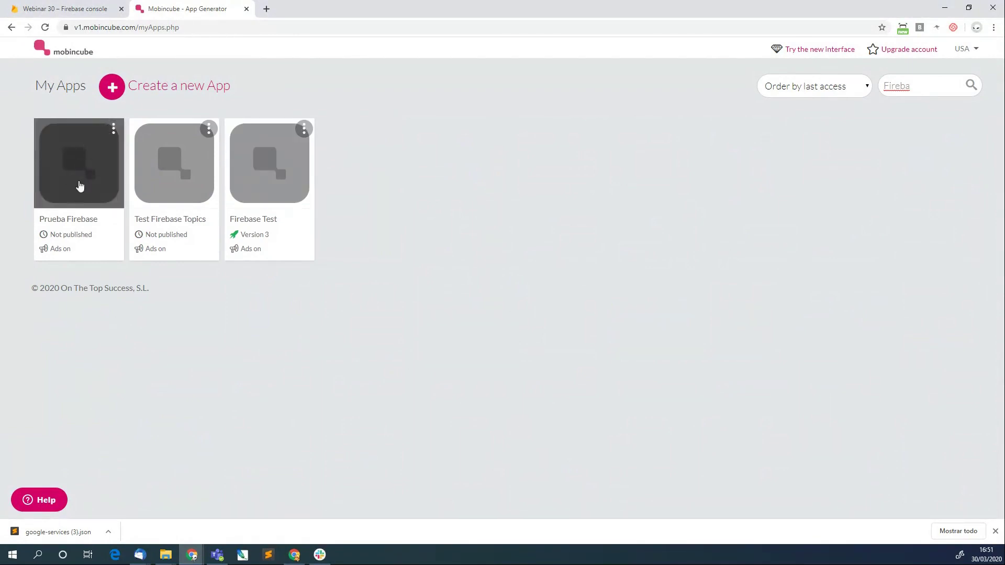
click(113, 129)
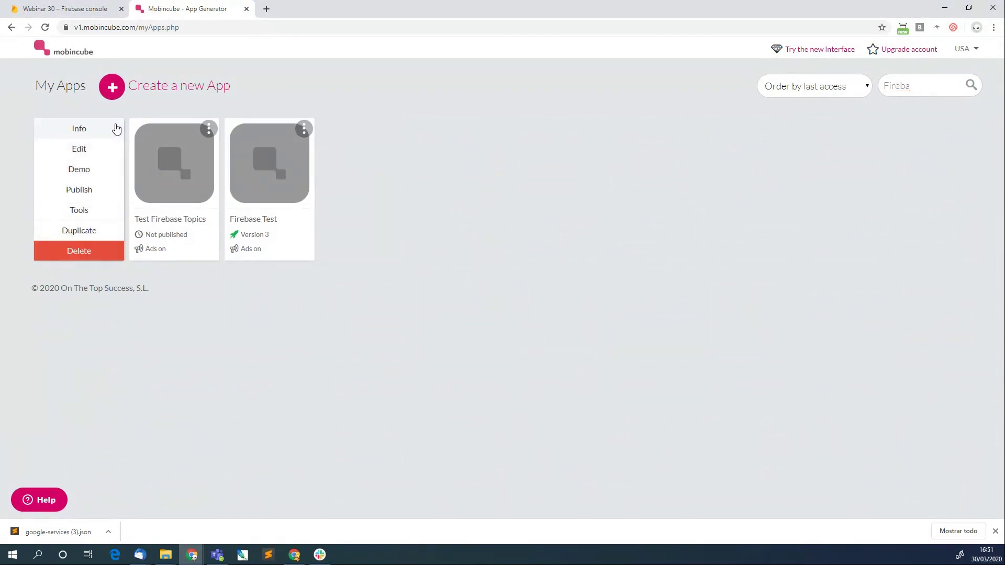
right_click(82, 213)
click(82, 211)
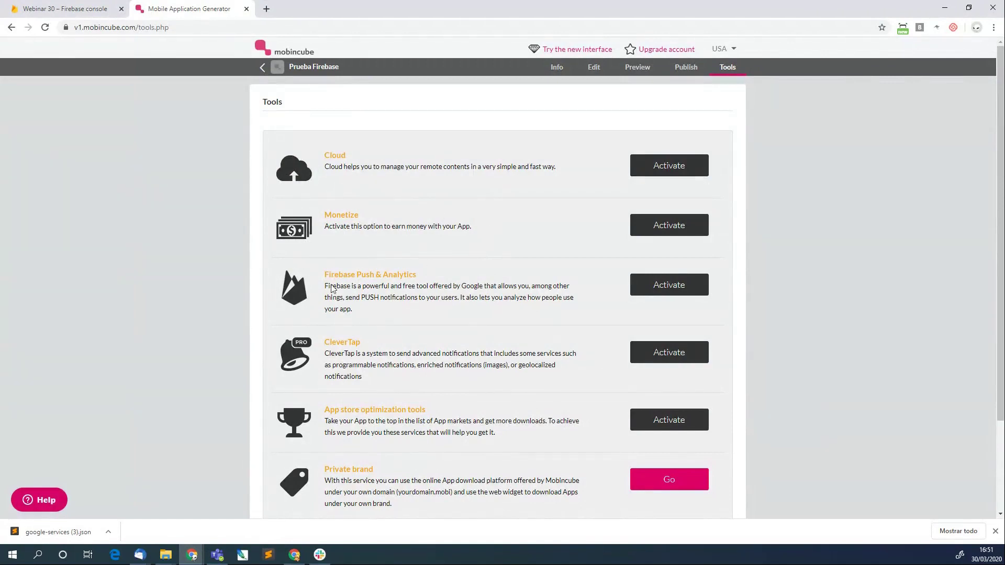
Activate Firebase Push & Analytics and upload google-services.json as the Android configuration file.
click(668, 285)
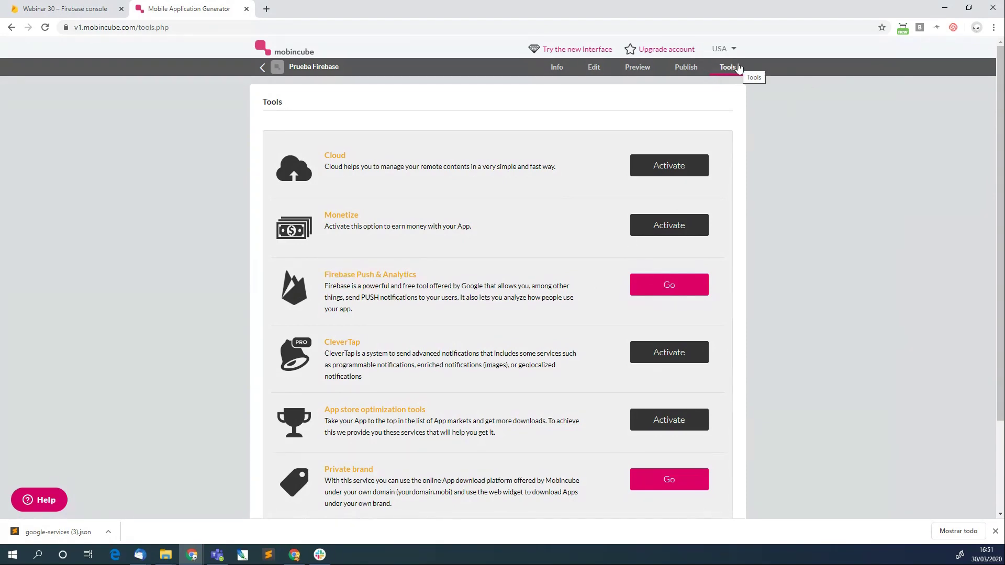
click(677, 289)
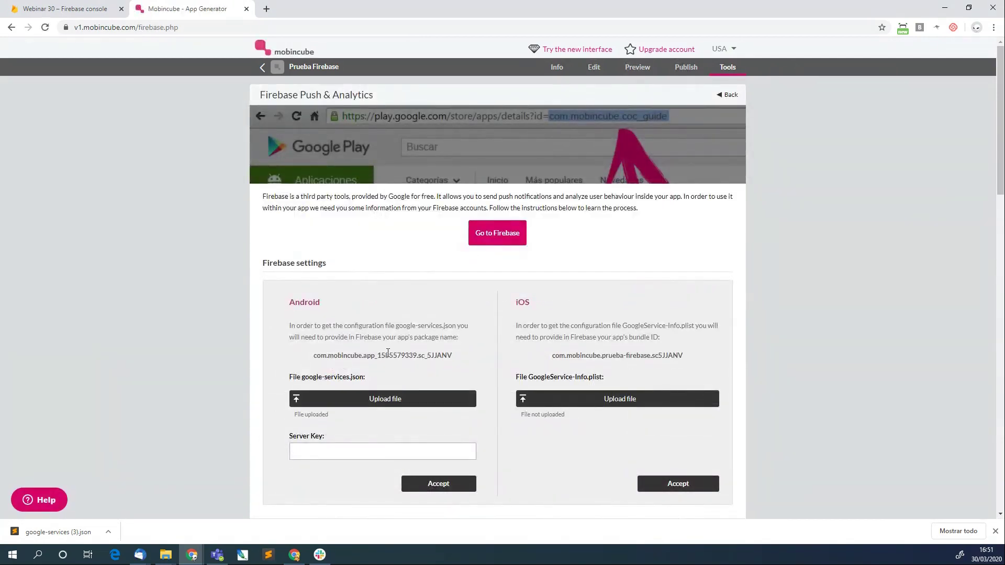
scroll(394, 353, down, 1)
scroll(376, 353, down, 1)
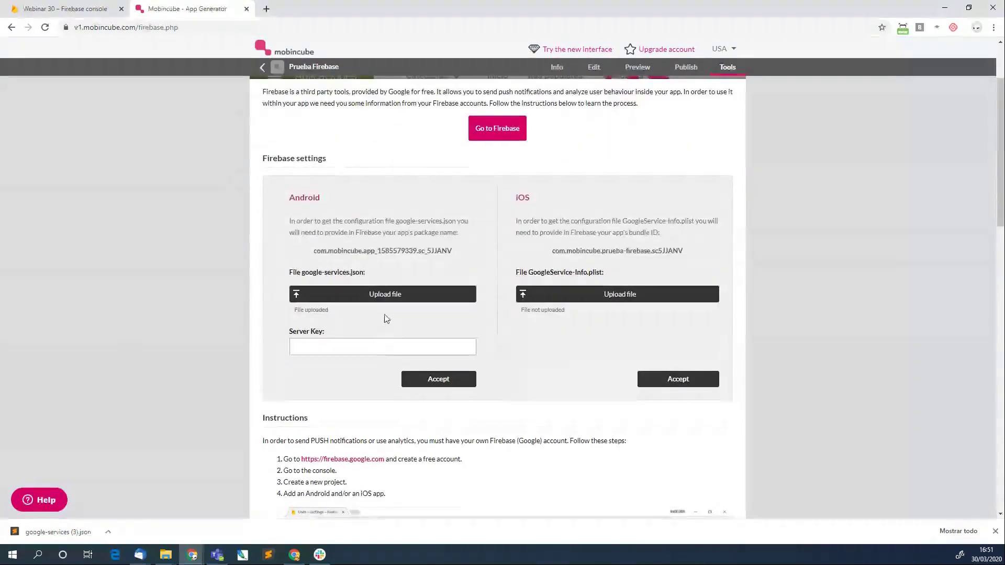
click(381, 294)
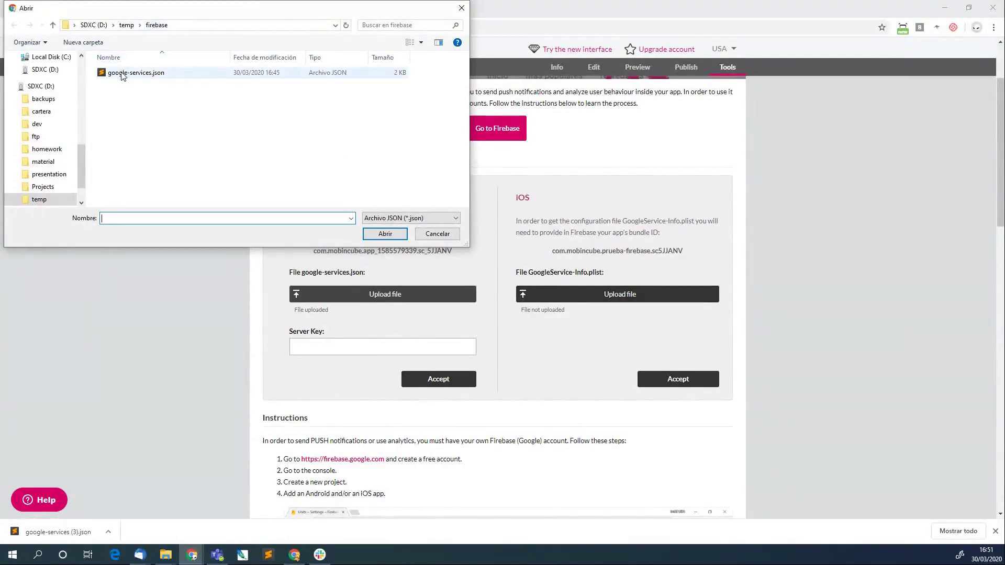
double_click(121, 74)
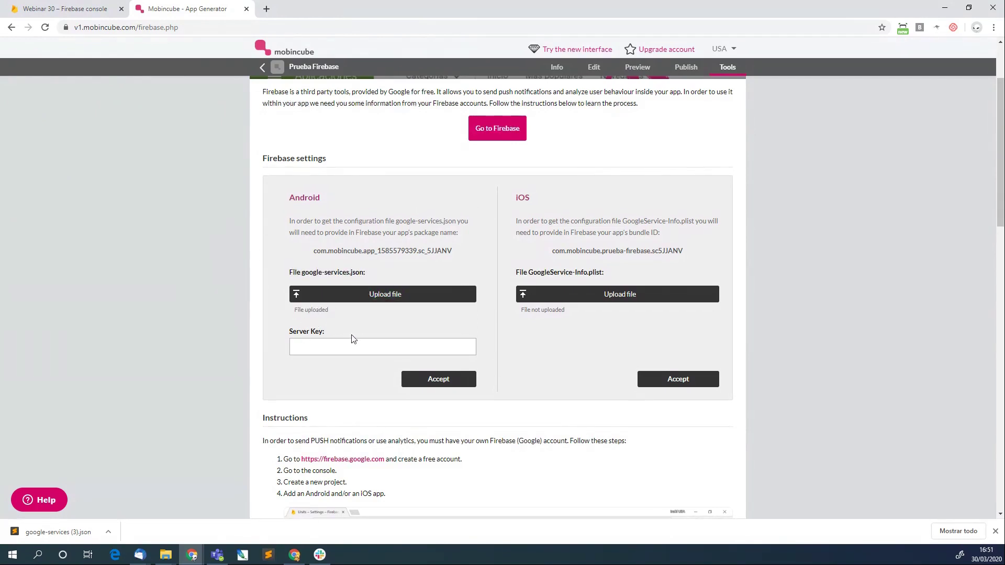
Copy the server key from the Firebase console's Cloud Messaging settings.
click(366, 345)
click(52, 9)
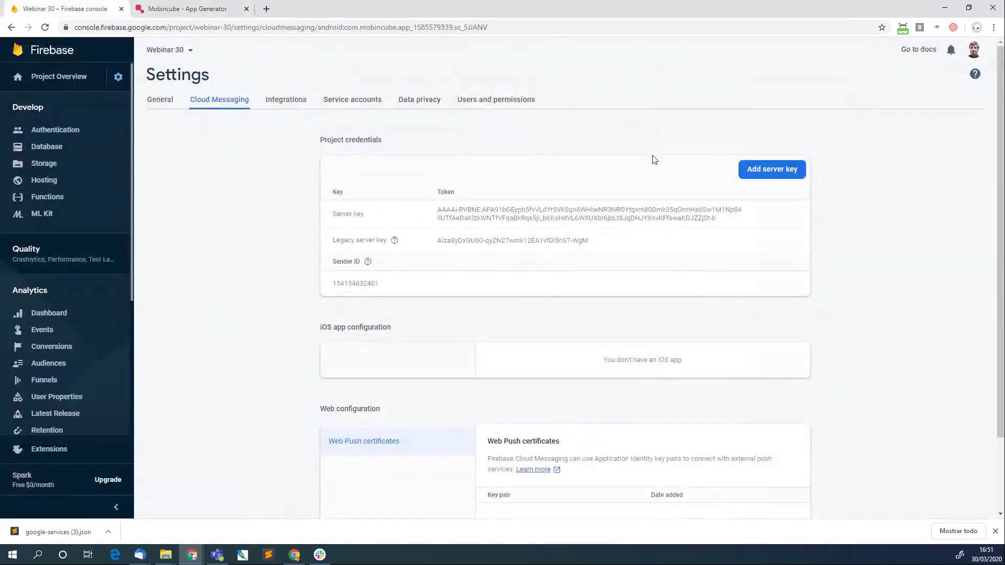
click(752, 212)
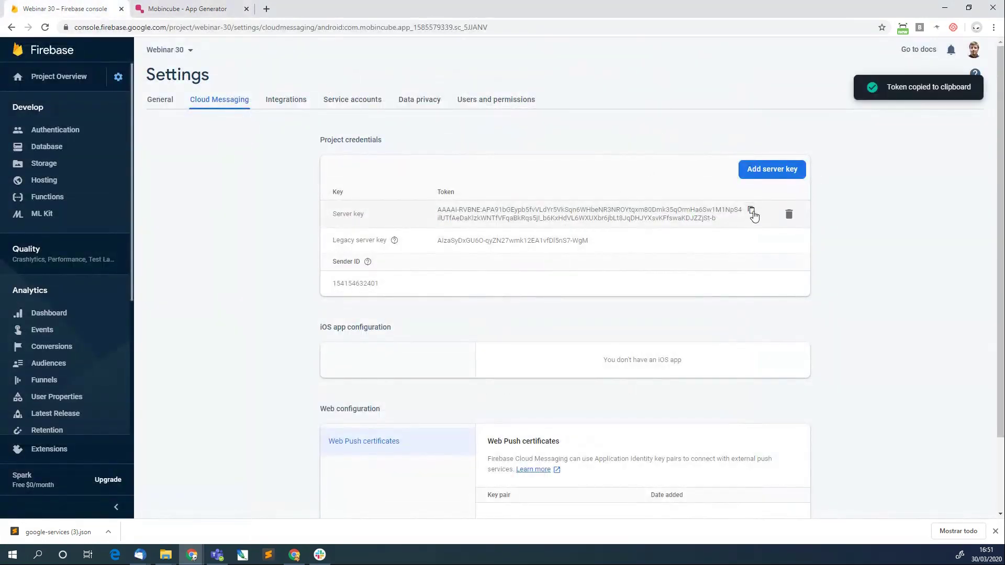
click(185, 8)
click(22, 6)
click(165, 99)
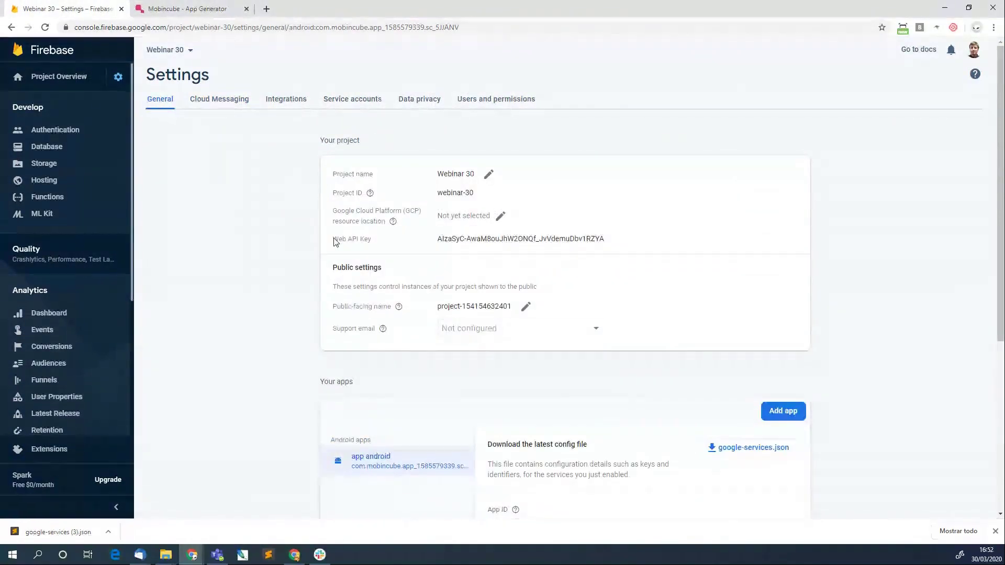
click(220, 98)
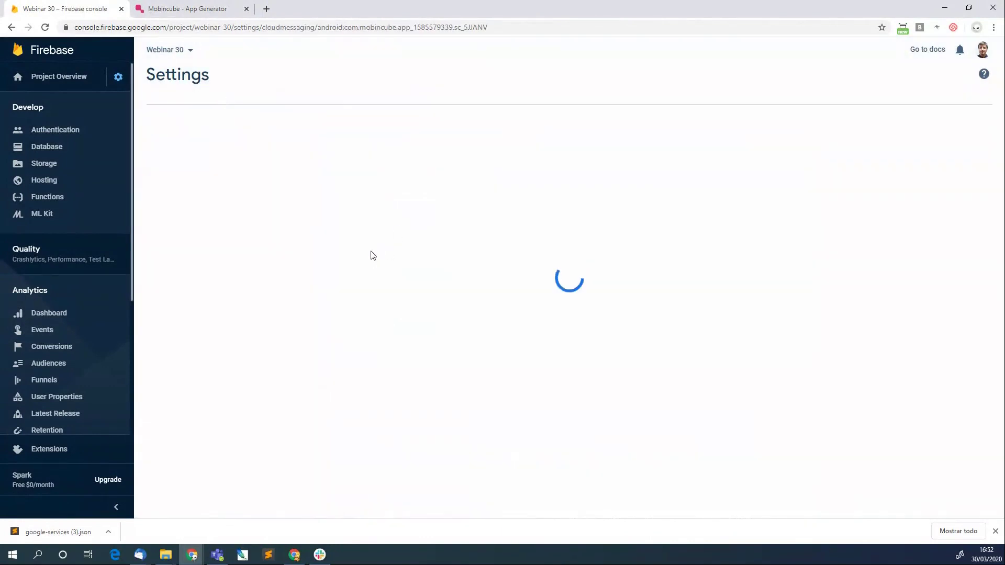
click(184, 8)
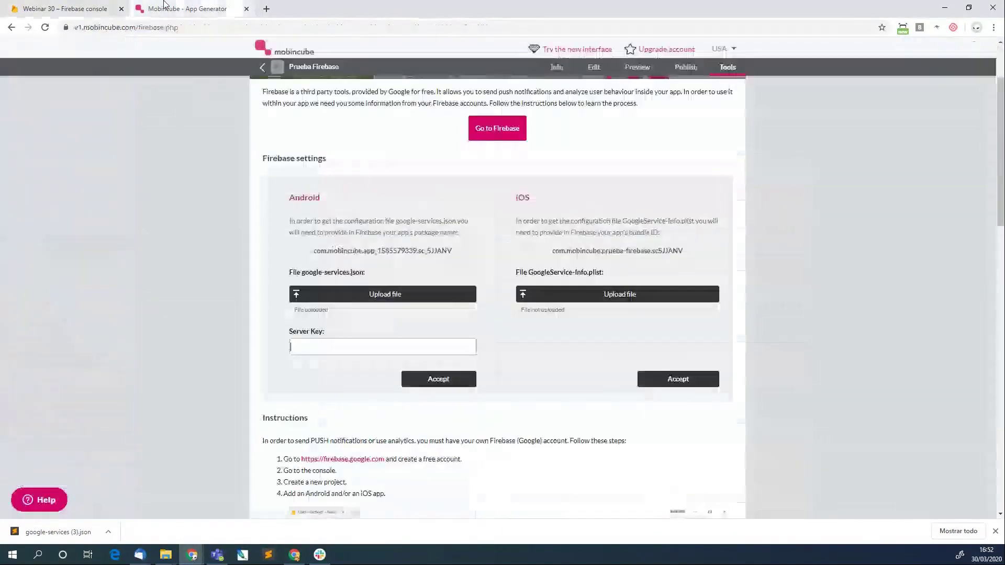
Paste the server key into Mobincube's Server Key field and save, accepting the Data saved message.
key(ctrl+v)
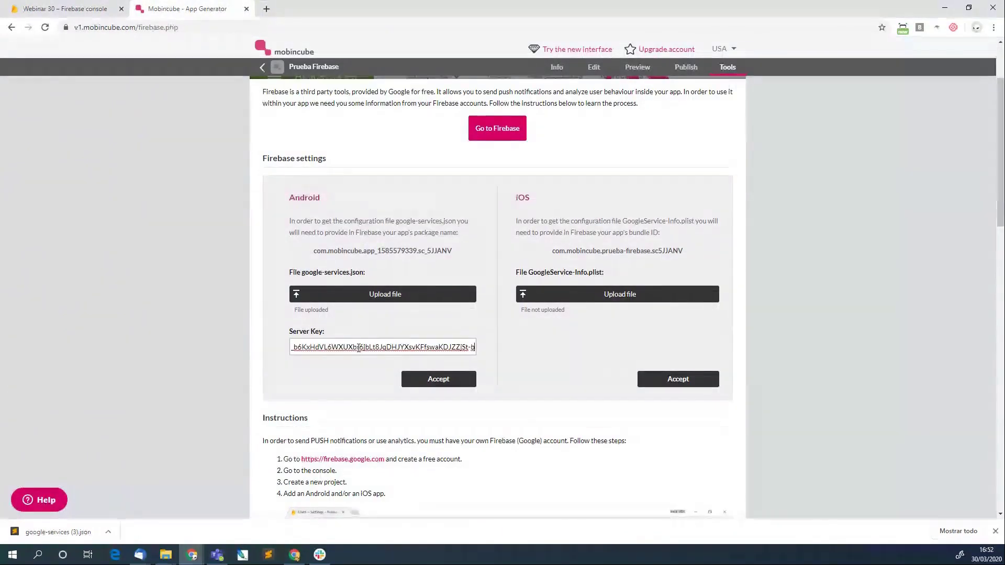
click(438, 380)
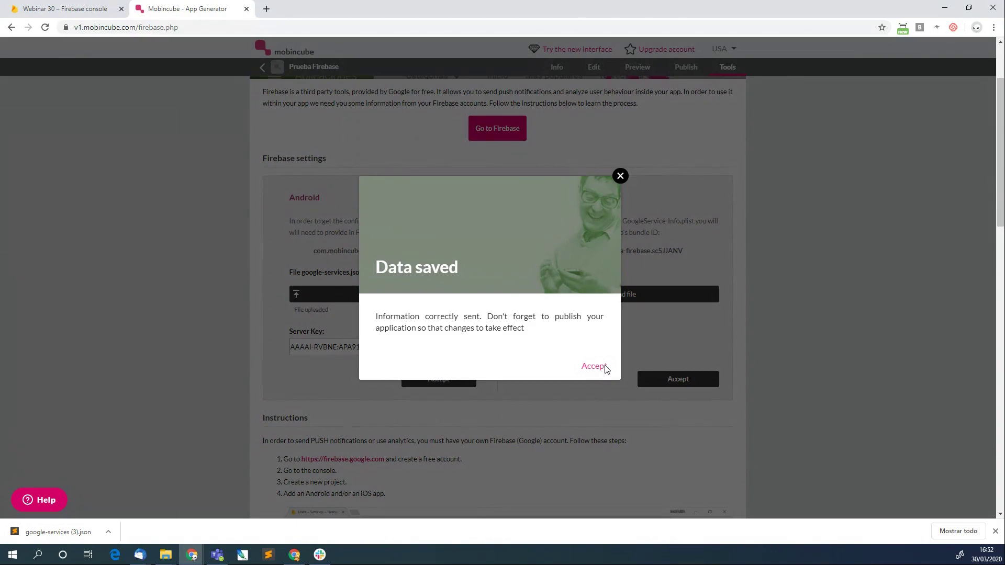
click(605, 367)
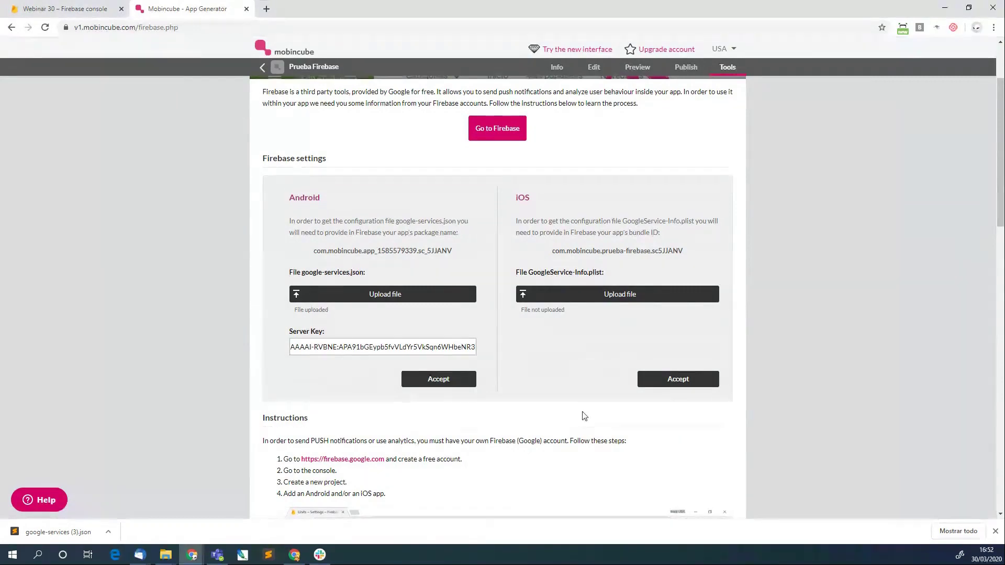
scroll(585, 416, down, 5)
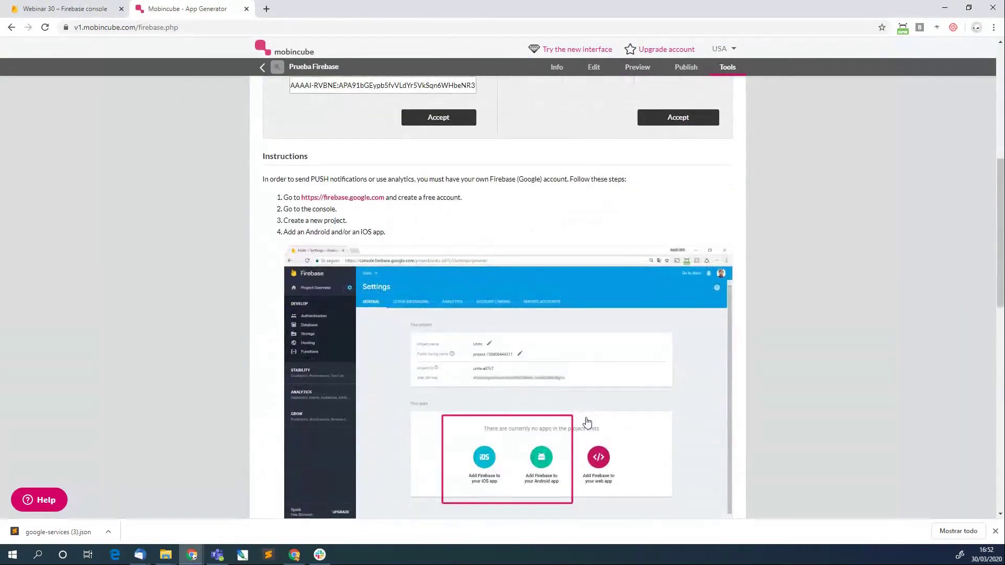
scroll(586, 421, up, 7)
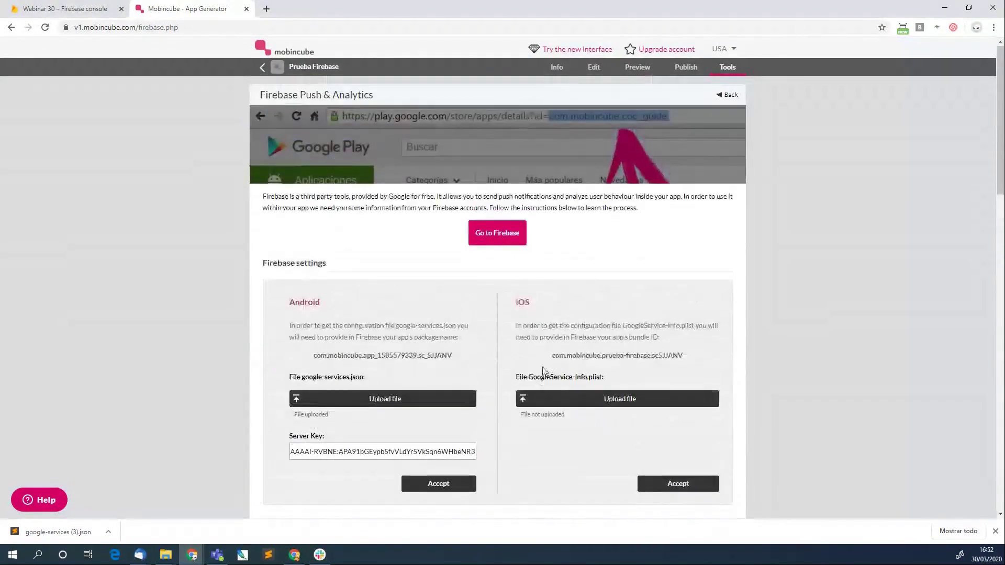
Open Prueba Firebase in the new Mobincube editor and bring up its Publish window.
click(560, 52)
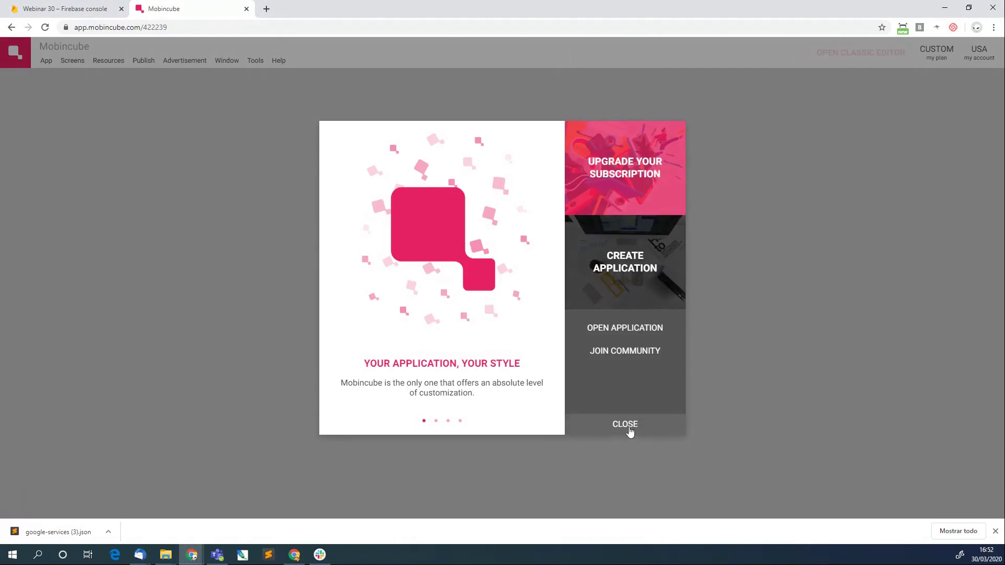
click(630, 328)
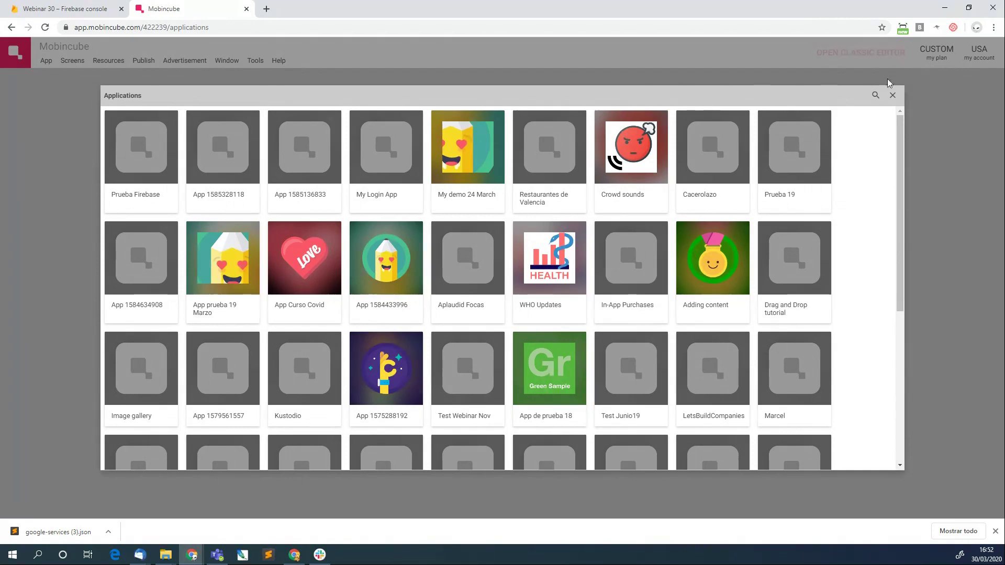
click(131, 148)
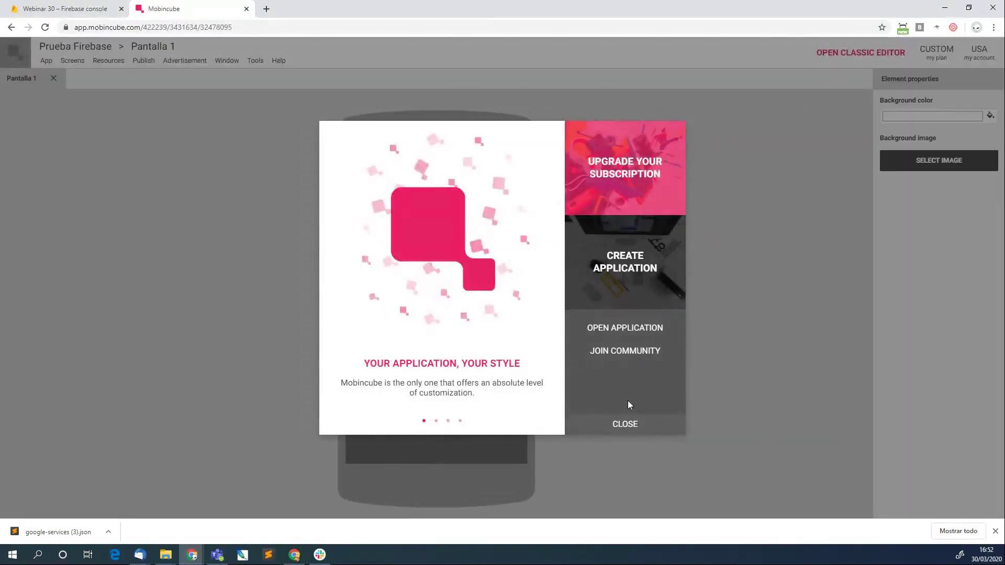
click(628, 424)
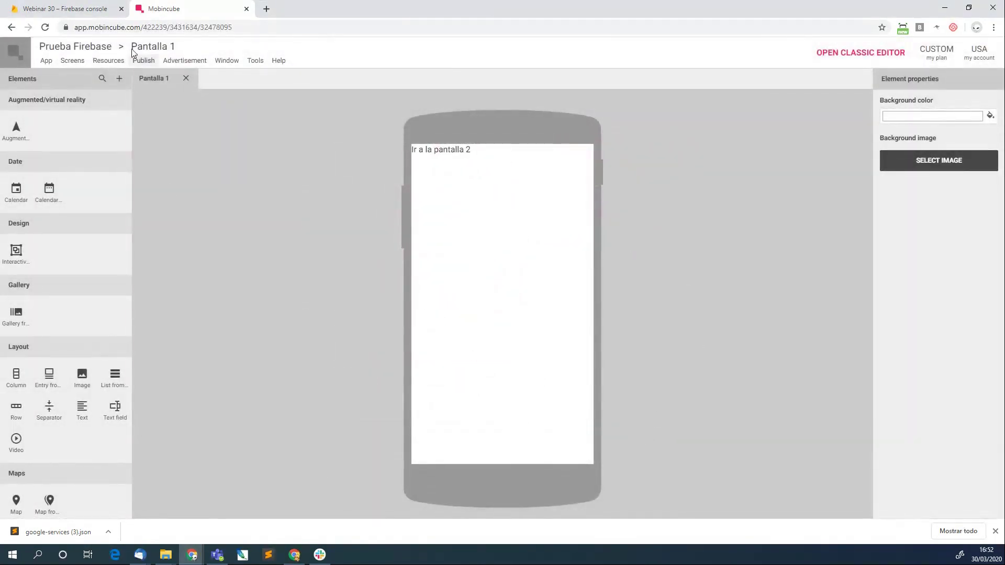
click(143, 60)
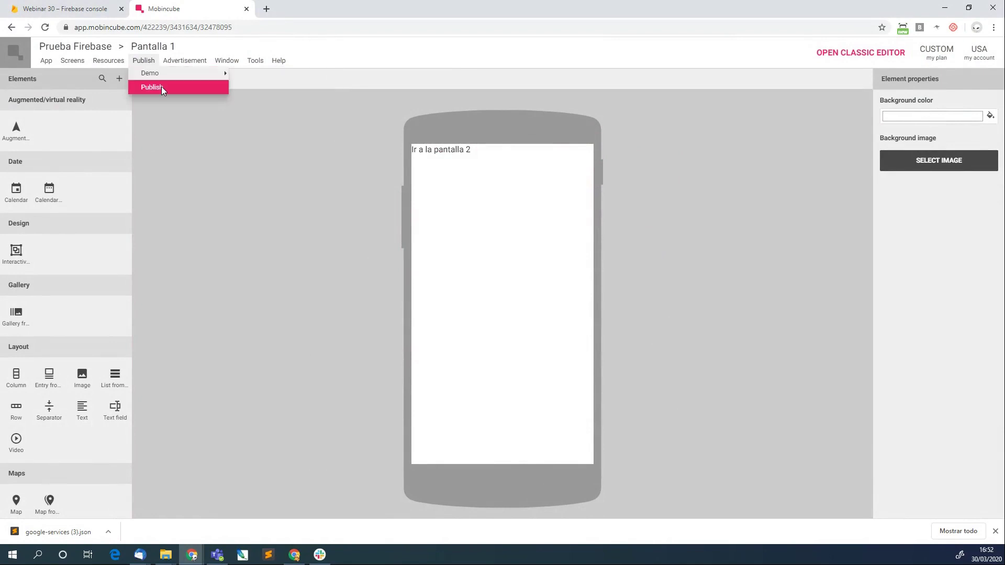
click(157, 87)
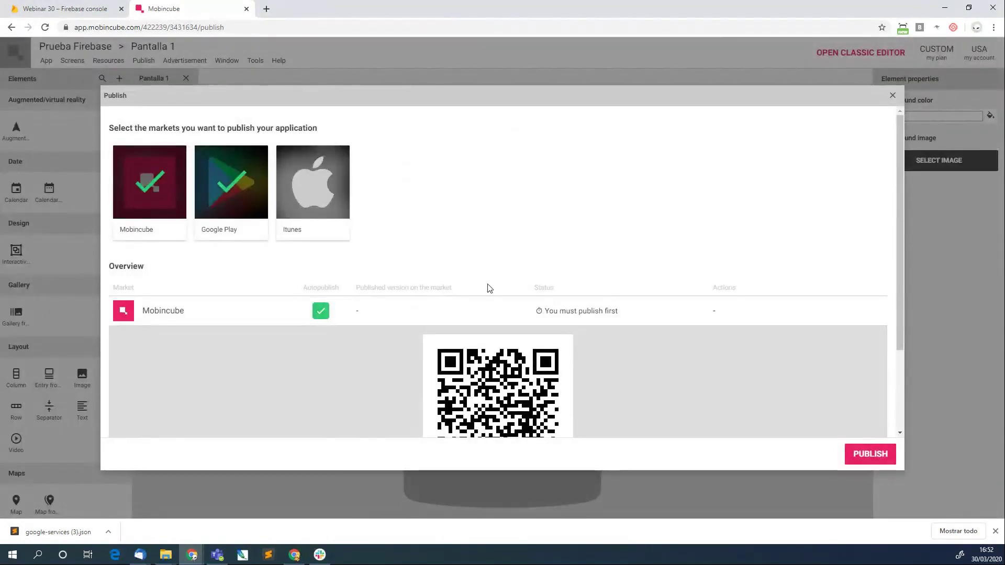
Publish Prueba Firebase to the Mobincube and Google Play markets.
click(866, 455)
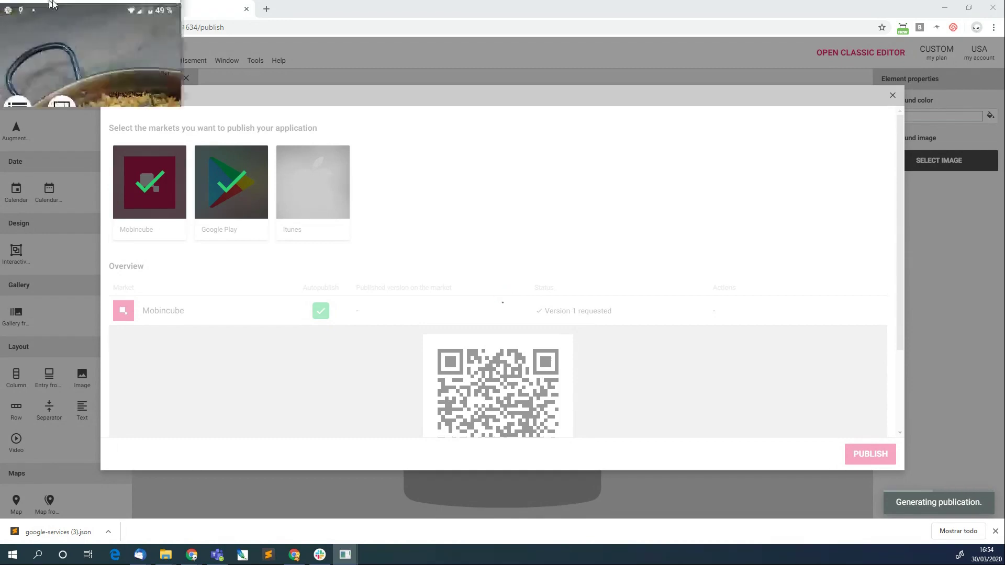
Move the Aquaris X2 Pro mirror window to the right side of the desktop.
drag(260, 4, 798, 26)
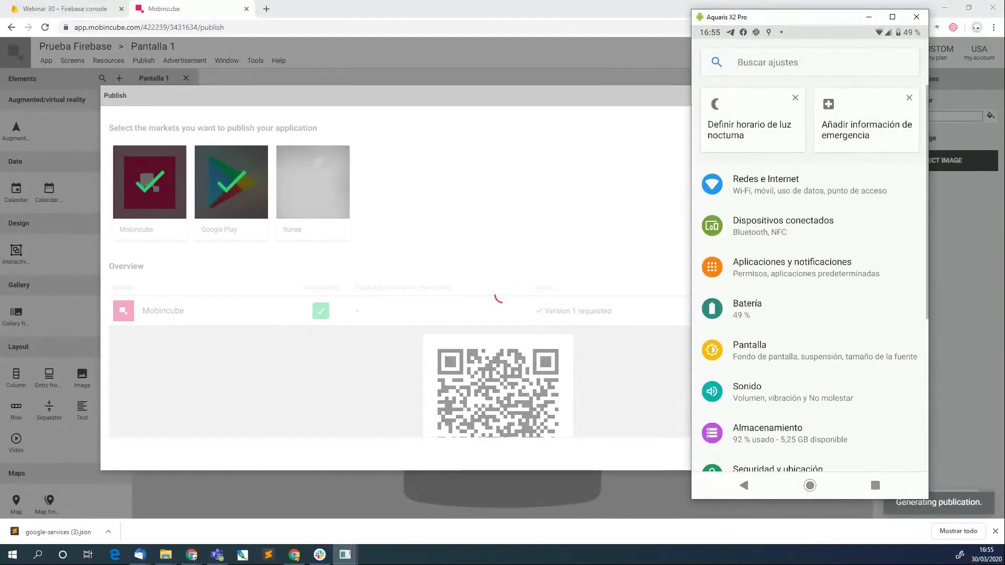
scroll(815, 278, down, 5)
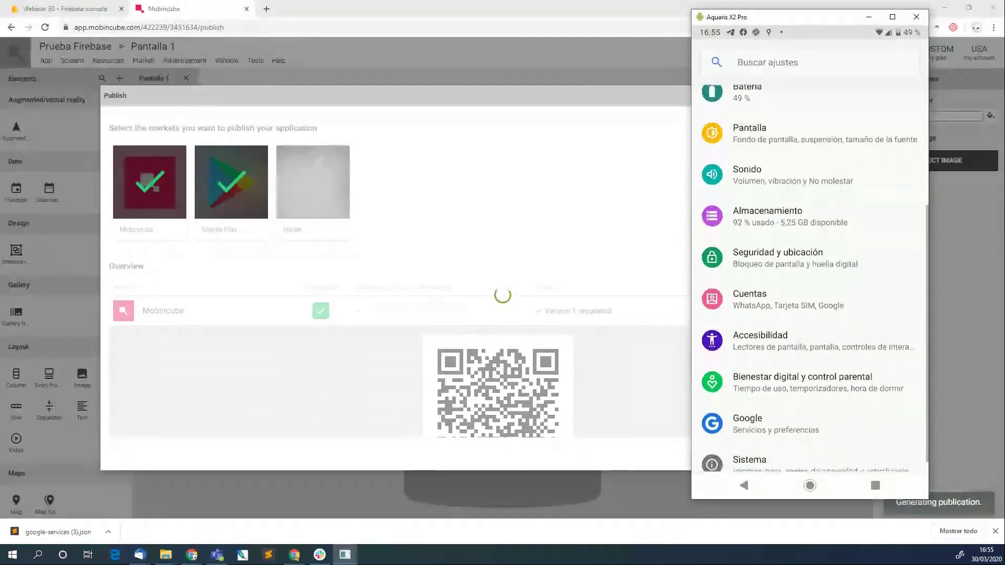
scroll(810, 277, down, 1)
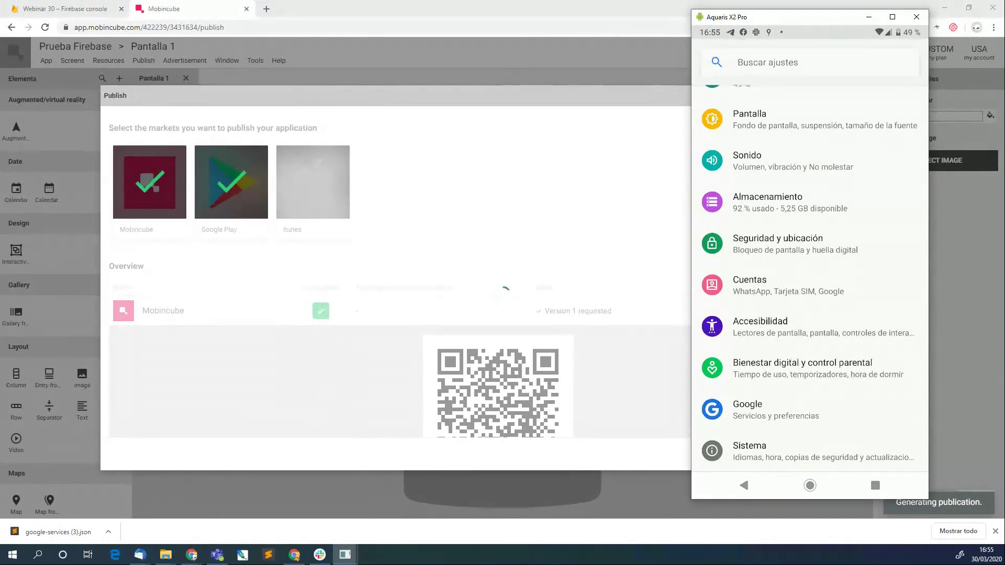
click(749, 451)
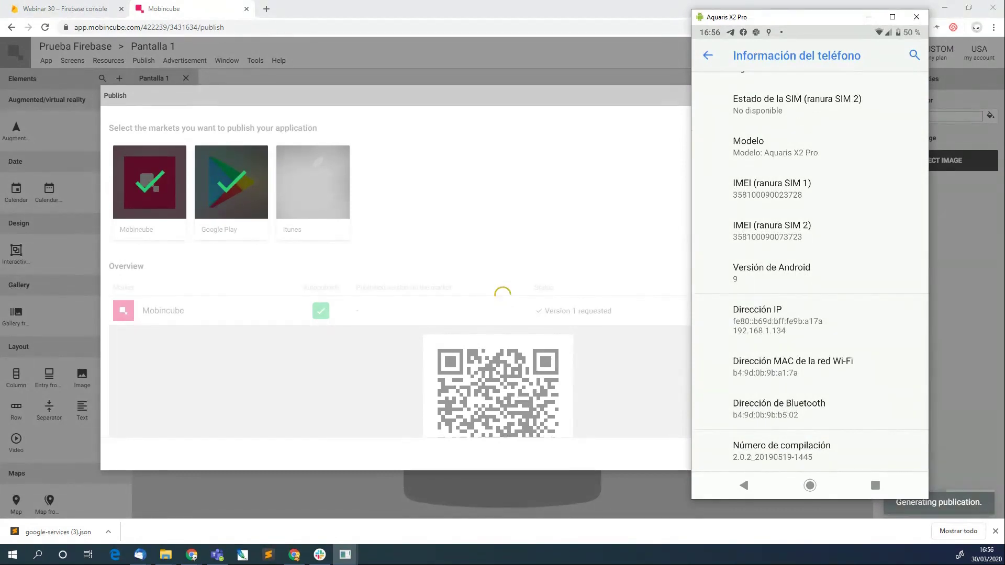
click(744, 485)
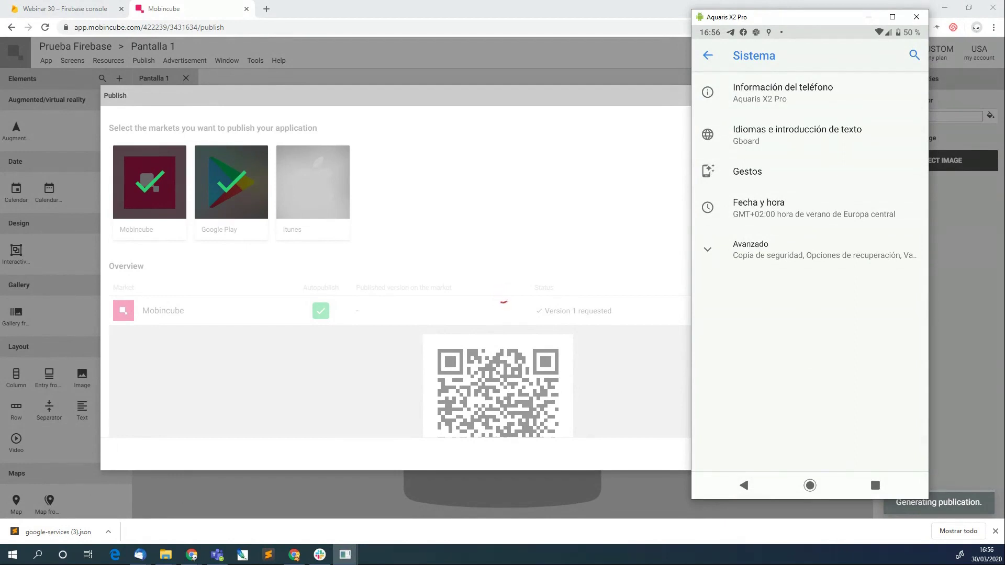
click(744, 485)
scroll(809, 314, down, 2)
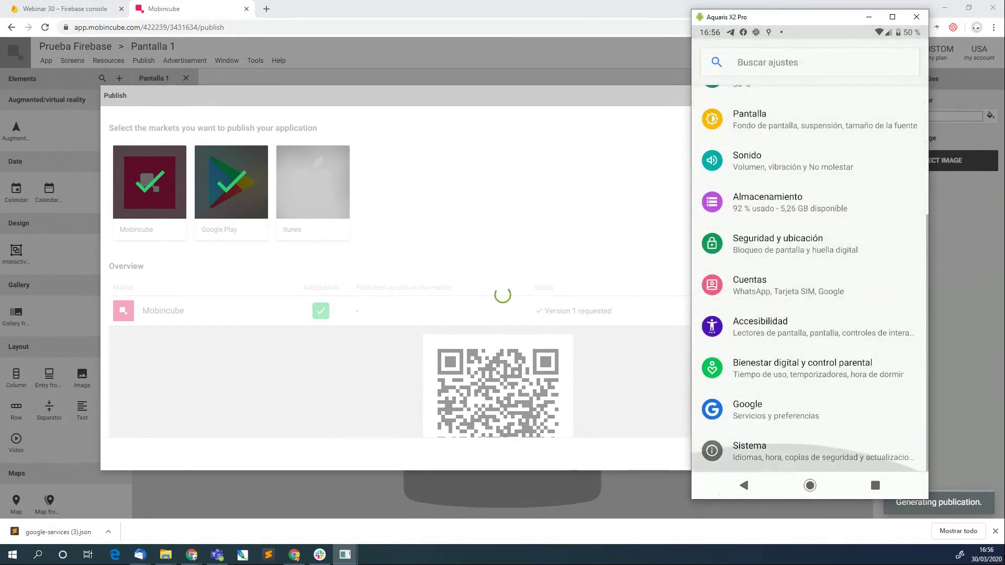
scroll(809, 286, up, 3)
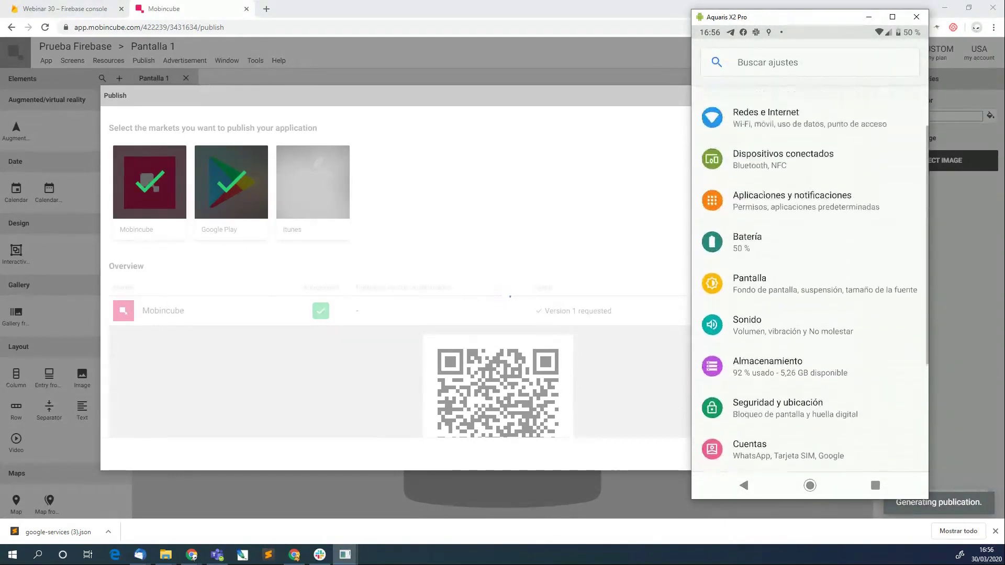
scroll(809, 286, up, 2)
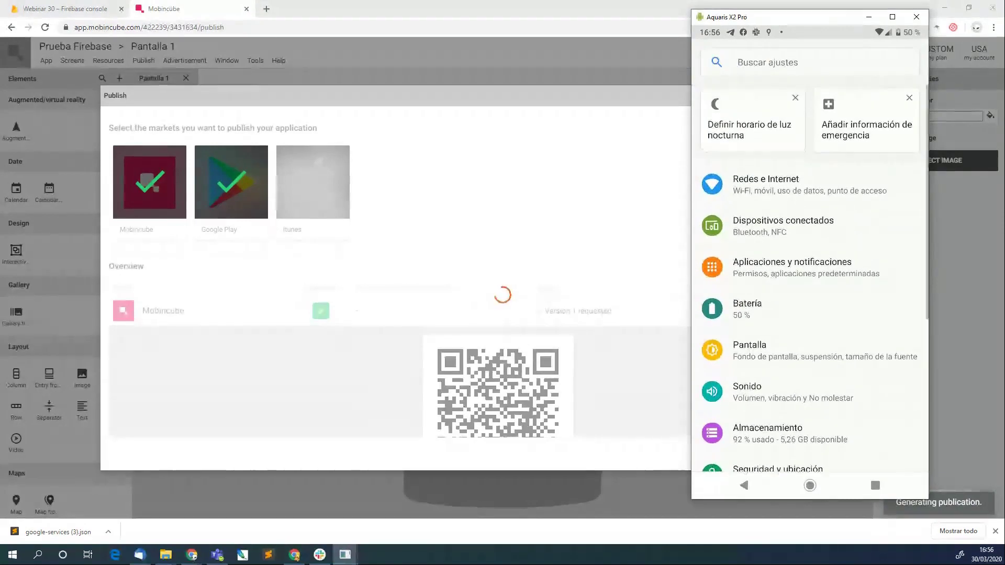
scroll(810, 279, down, 1)
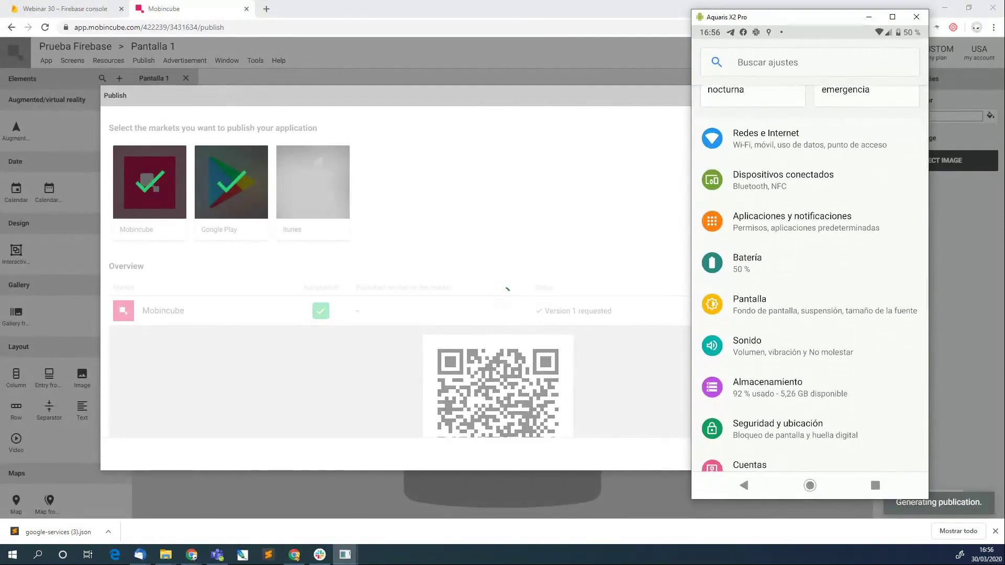
scroll(809, 280, down, 4)
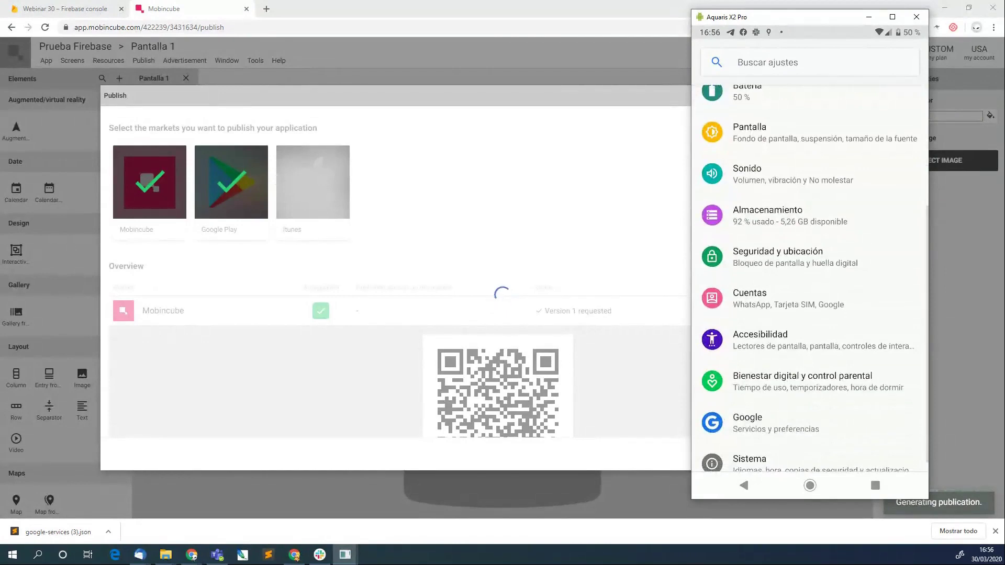
click(810, 257)
scroll(809, 272, down, 1)
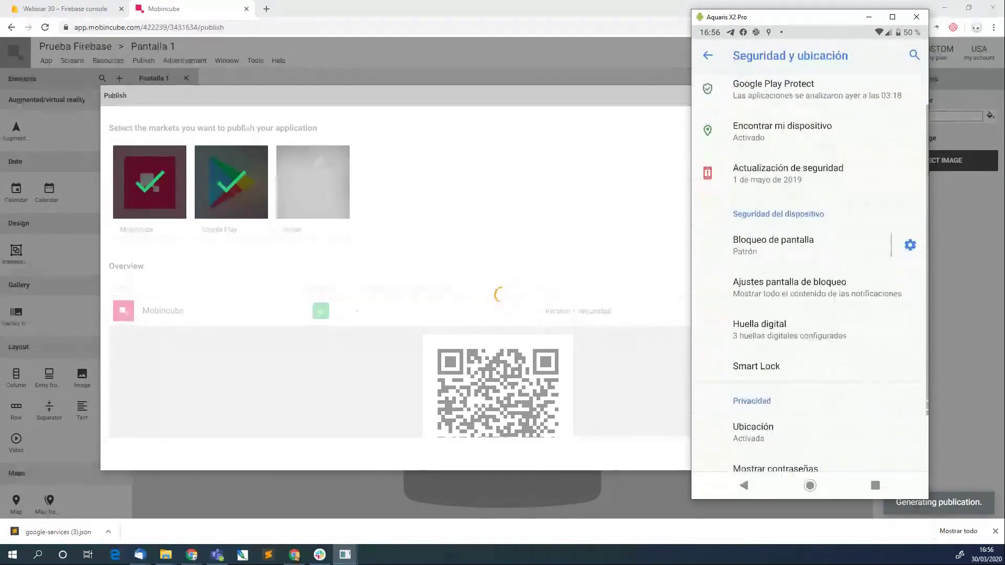
scroll(809, 272, down, 2)
scroll(809, 272, up, 3)
scroll(810, 272, down, 3)
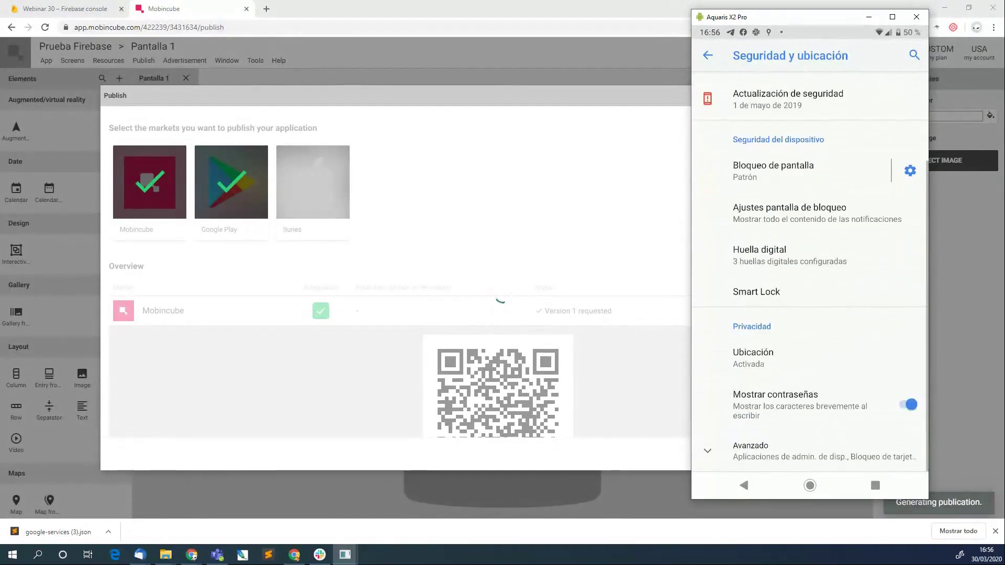
scroll(809, 272, up, 3)
click(743, 485)
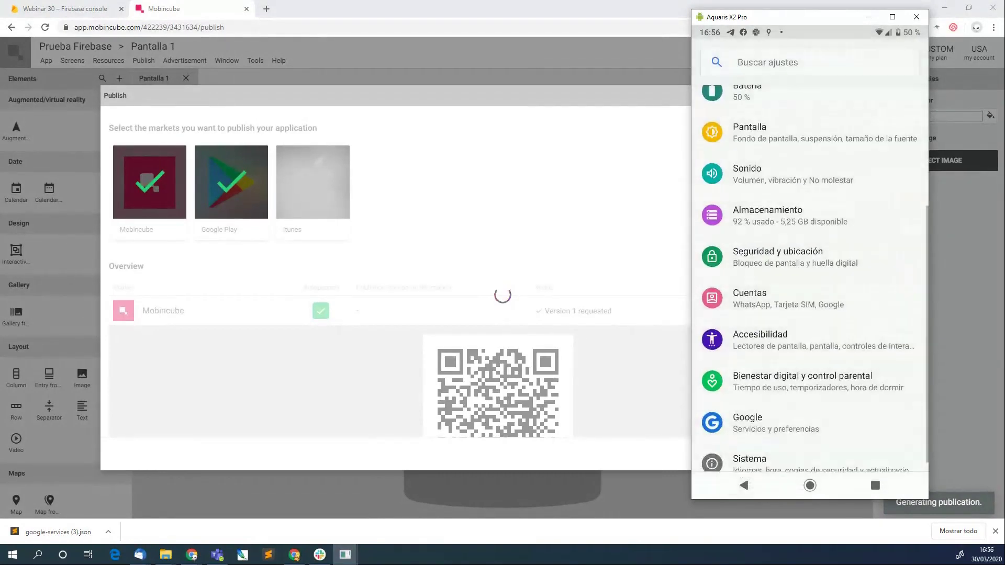
scroll(809, 279, down, 1)
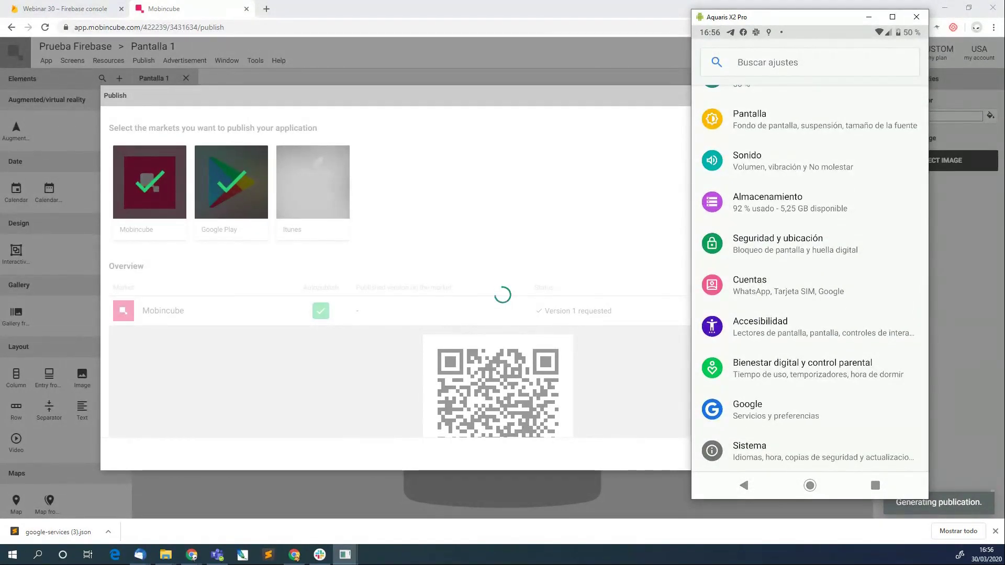
Check that USB debugging is on in the phone's developer options, then go to the home screen.
click(749, 451)
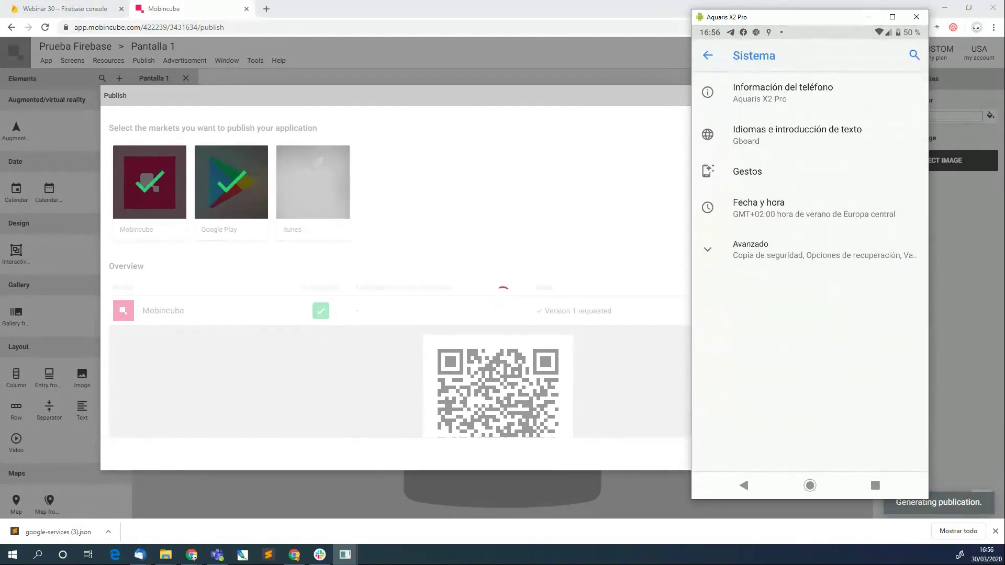
click(750, 249)
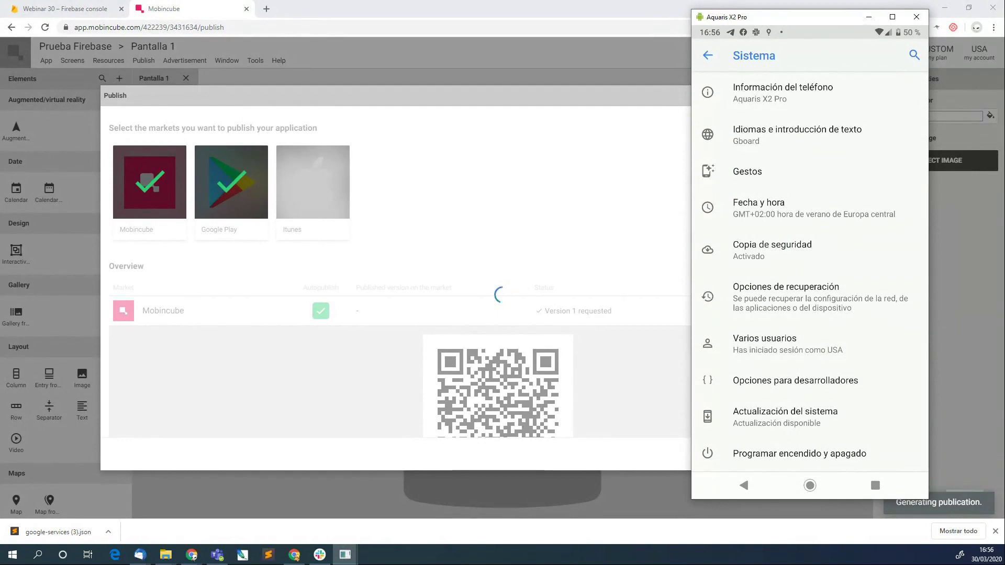
click(795, 380)
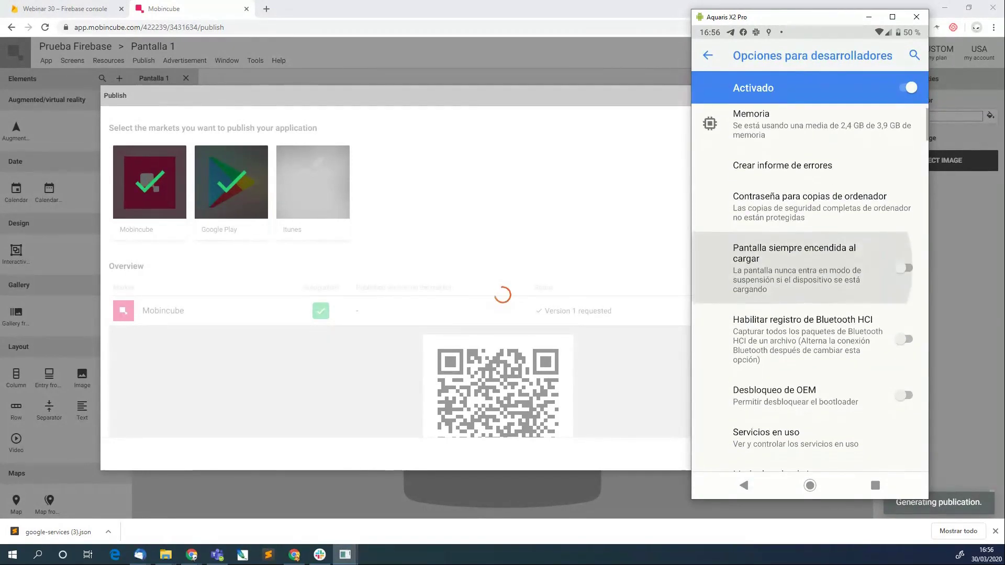
scroll(809, 288, down, 5)
scroll(810, 288, down, 3)
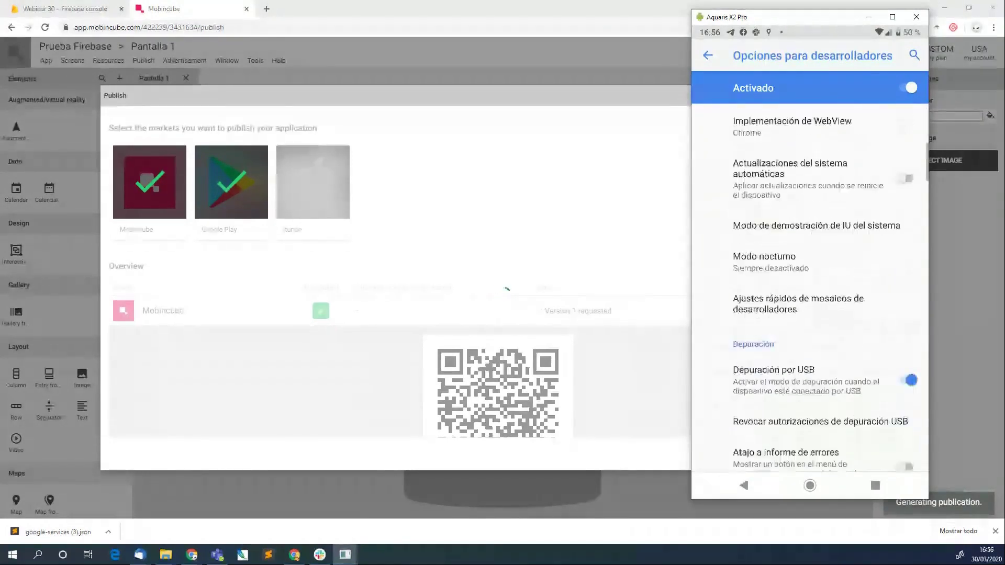
scroll(809, 287, up, 6)
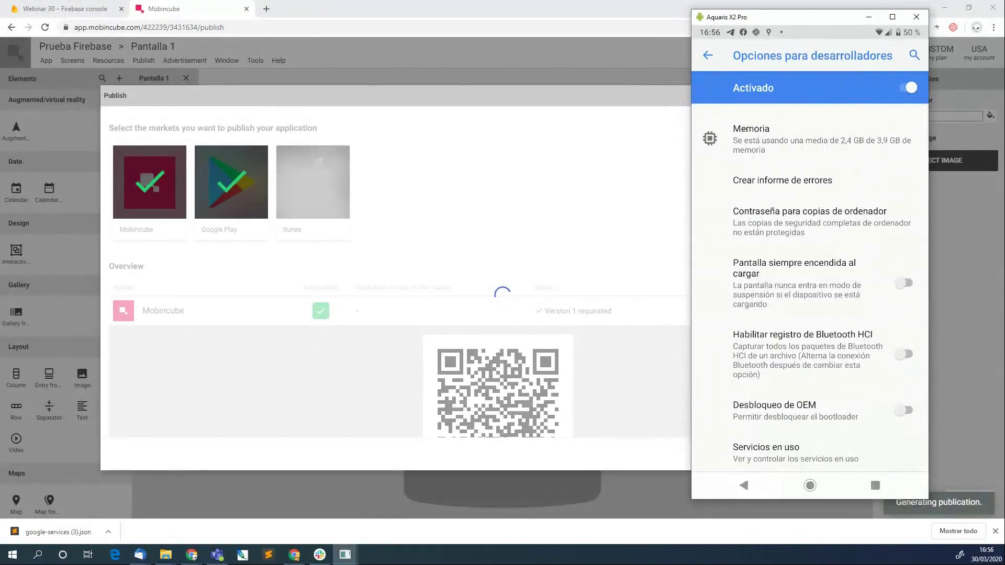
click(810, 485)
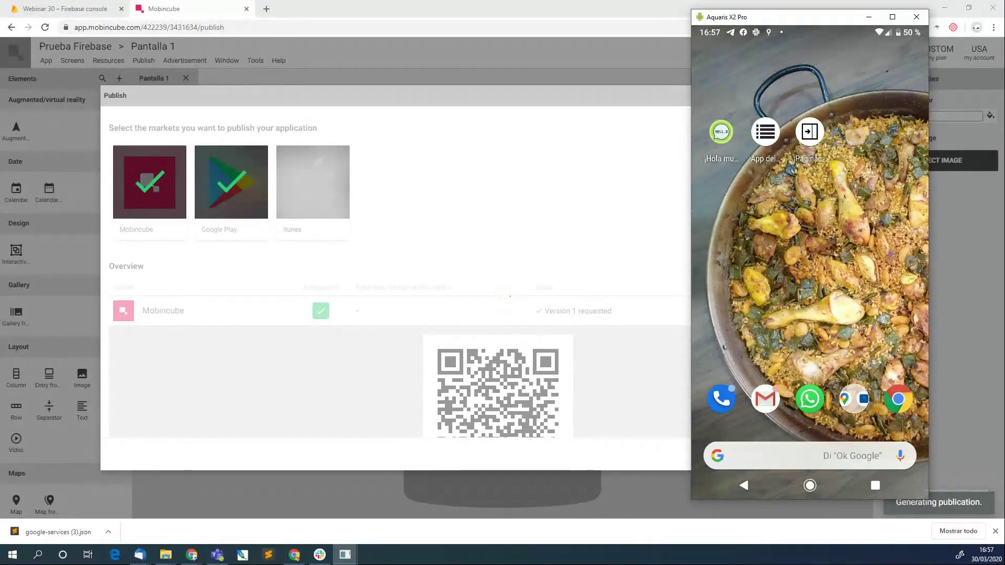
Reload the Mobincube editor and reopen the Publish window showing version 1 published with a download link.
click(506, 136)
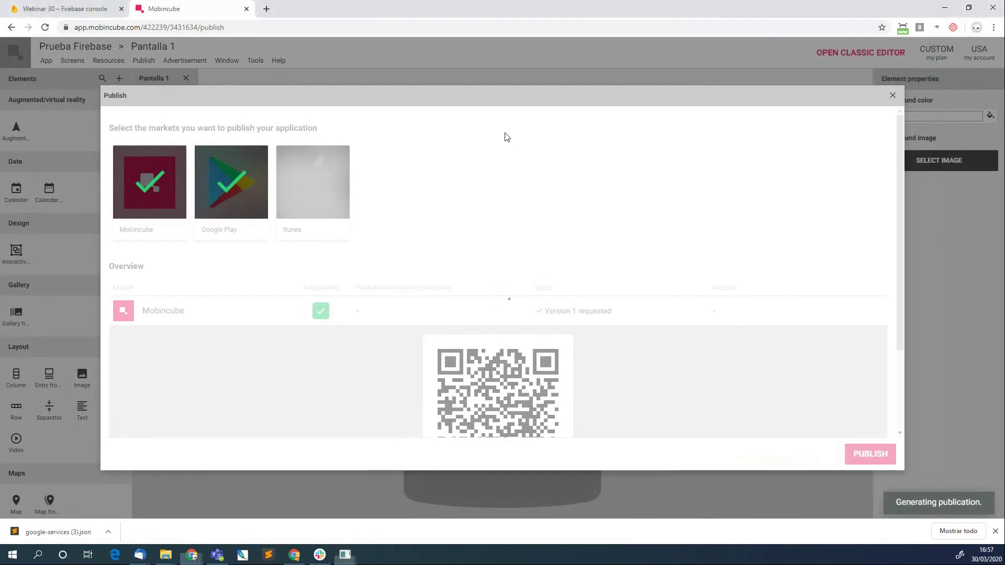
click(892, 95)
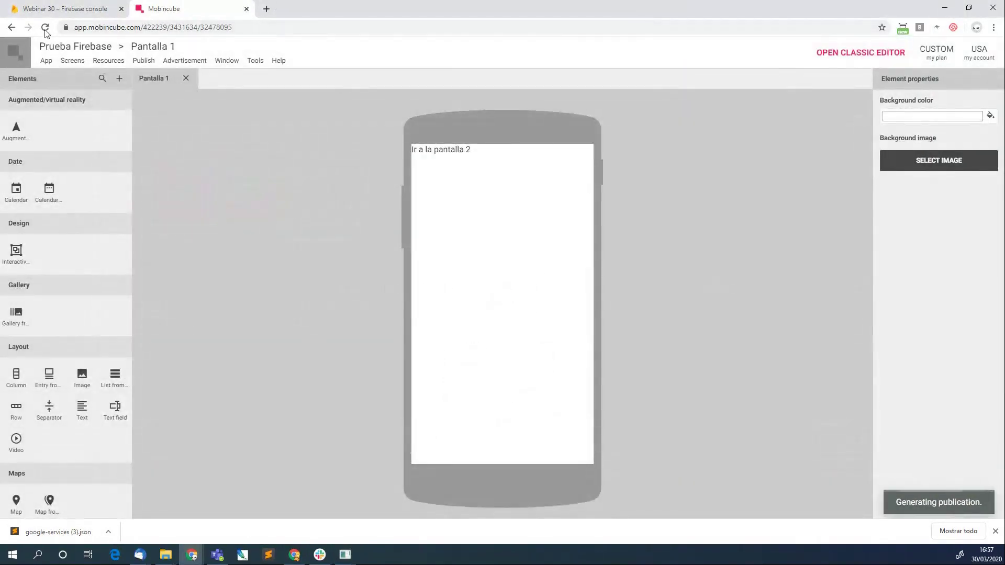
click(45, 29)
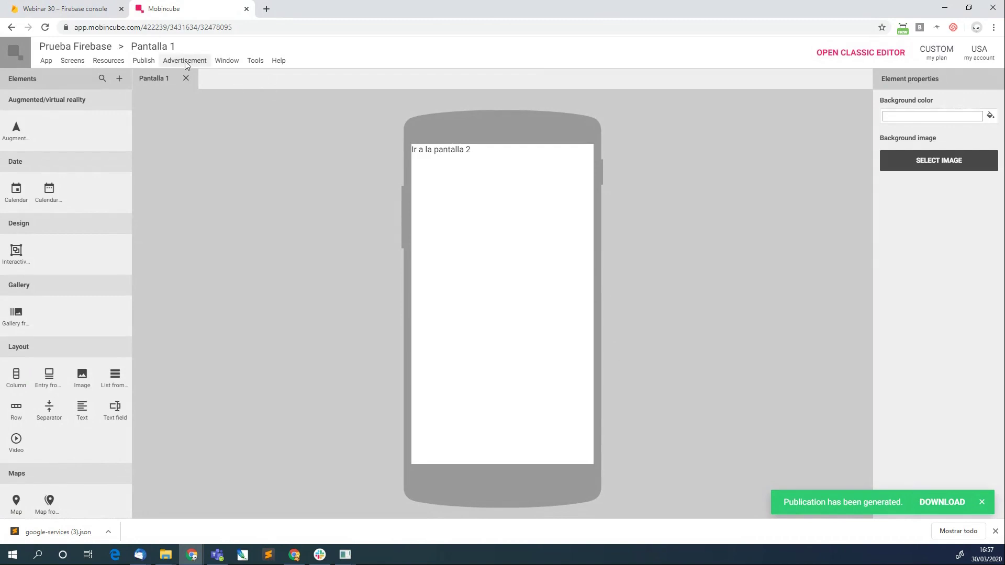
click(155, 64)
click(156, 82)
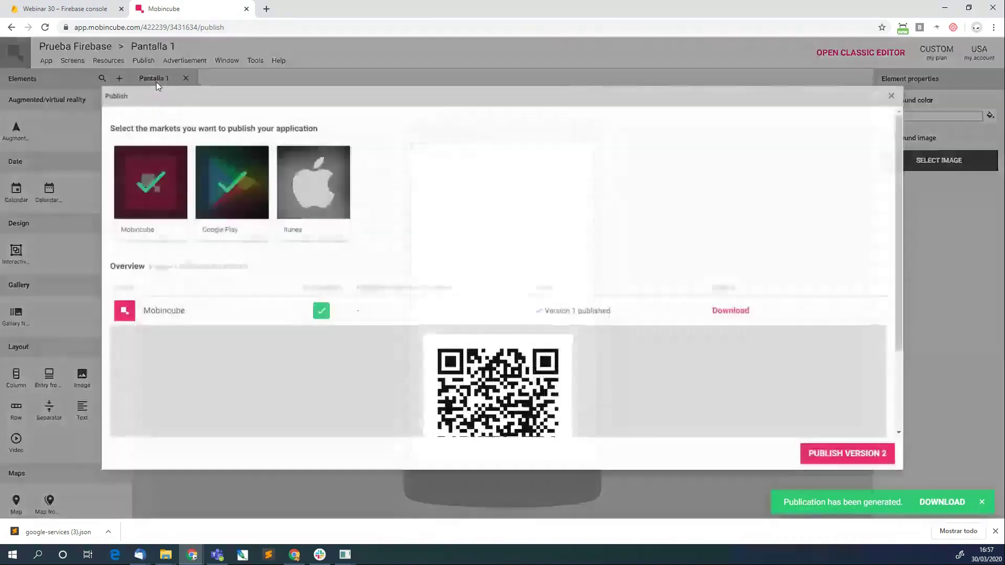
Scroll the Publish window to reveal the Google Play row.
scroll(422, 281, down, 2)
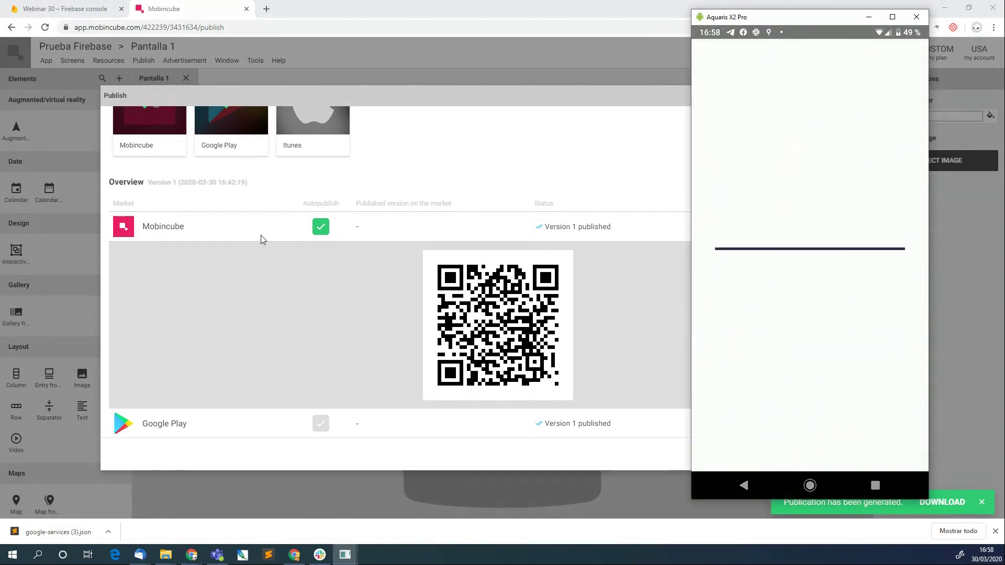
Resize the Firebase console browser window to sit beside the phone mirror on the right.
click(100, 9)
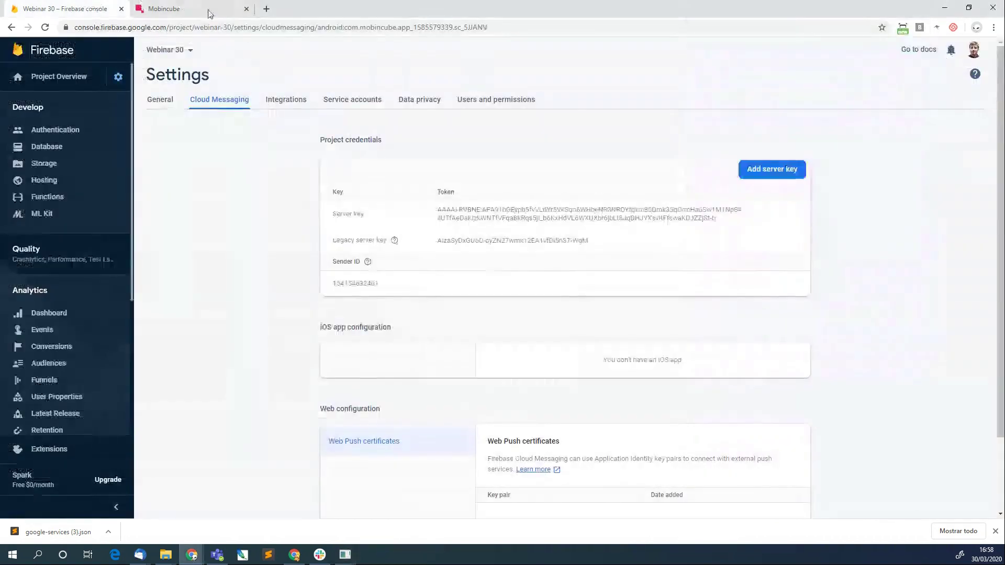
click(343, 551)
click(404, 505)
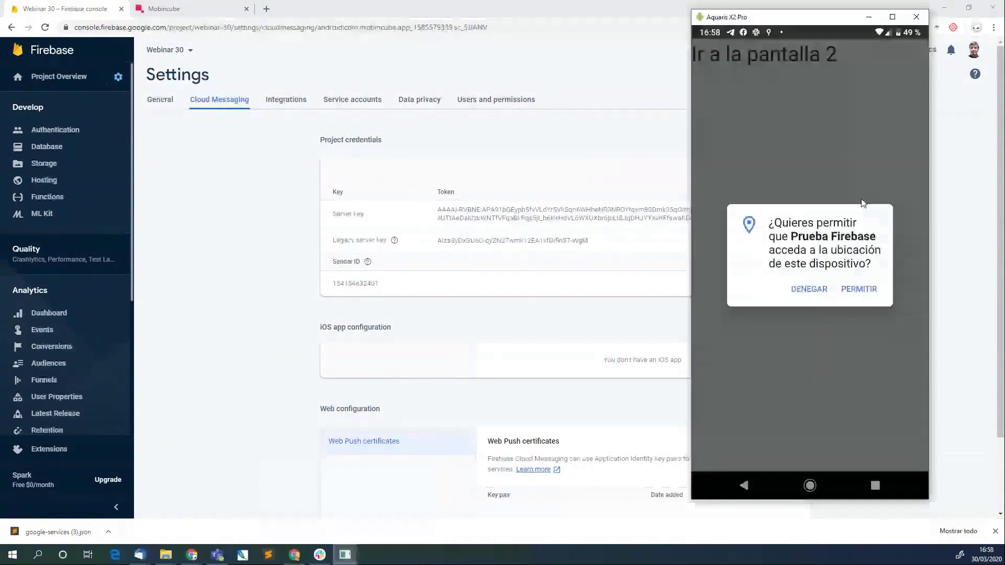
click(704, 4)
click(968, 8)
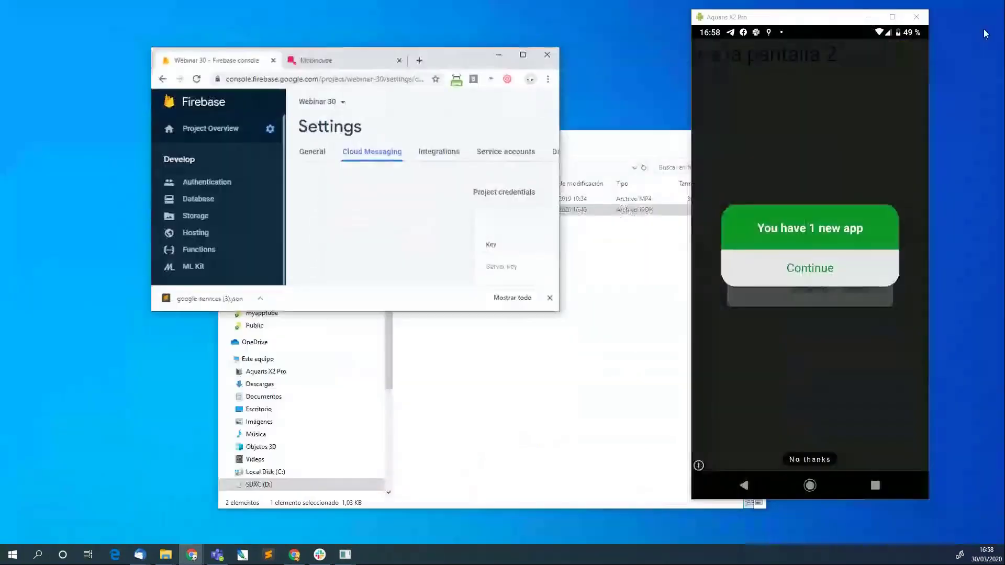
drag(448, 68, 297, 21)
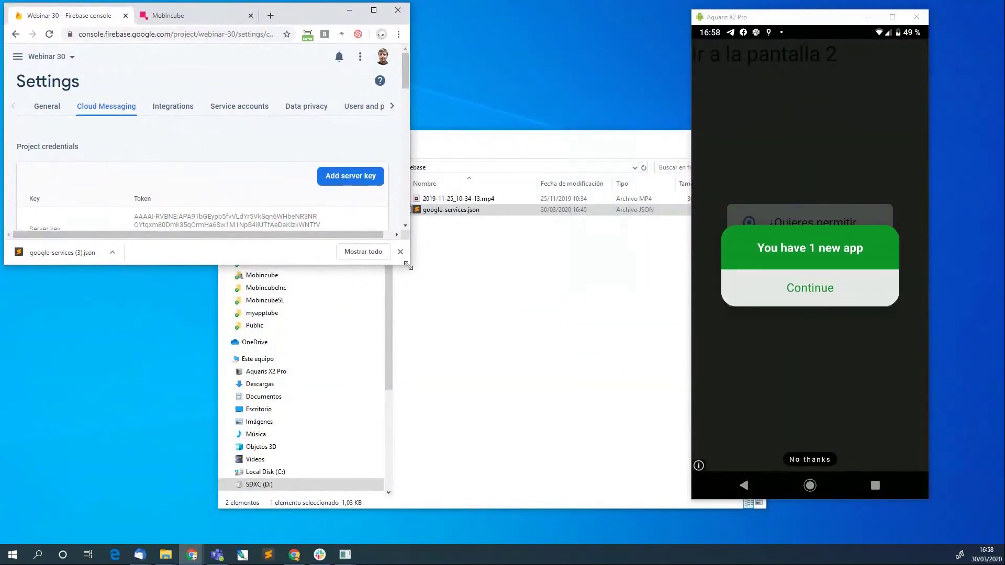
drag(409, 264, 686, 503)
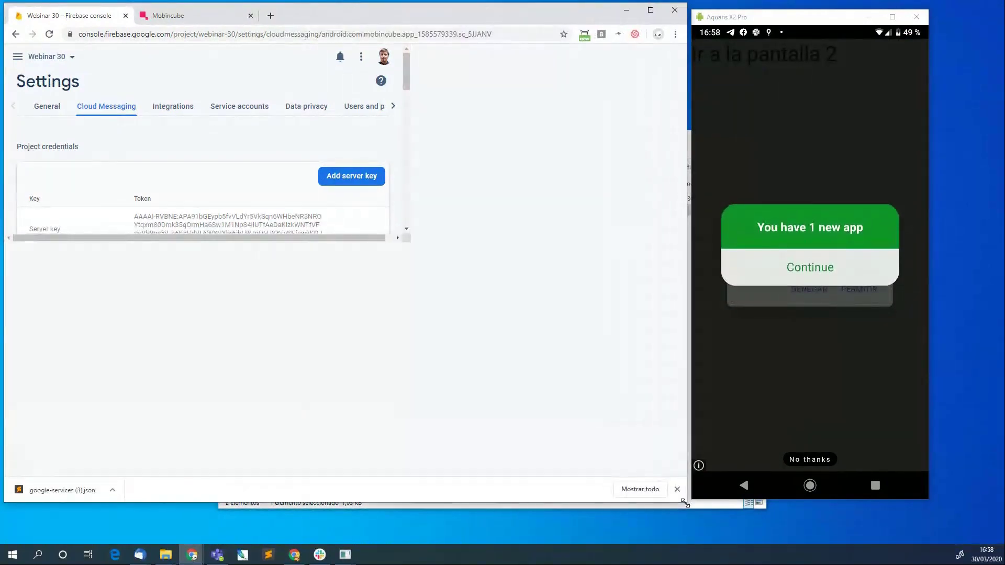
drag(824, 20, 896, 12)
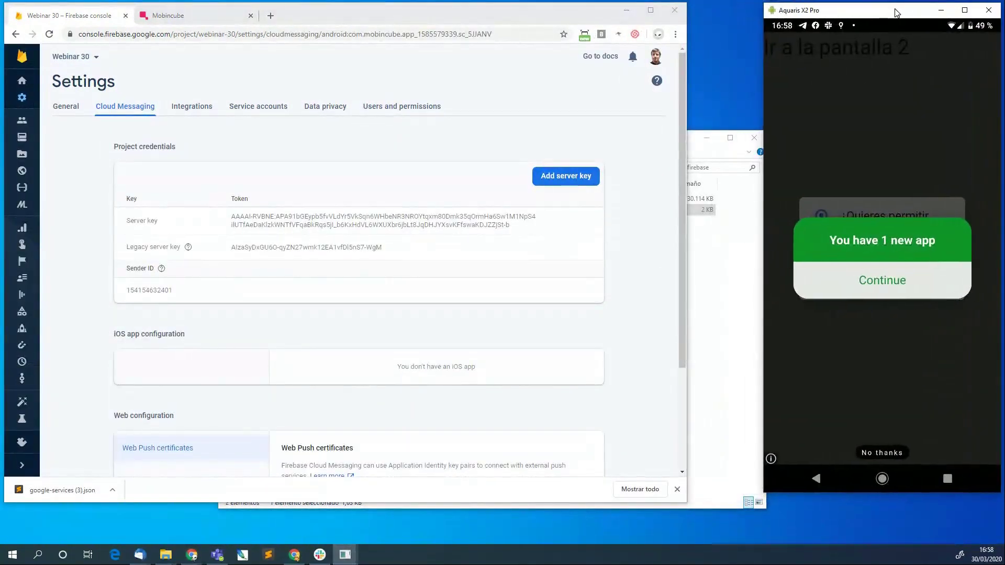
drag(687, 504, 757, 513)
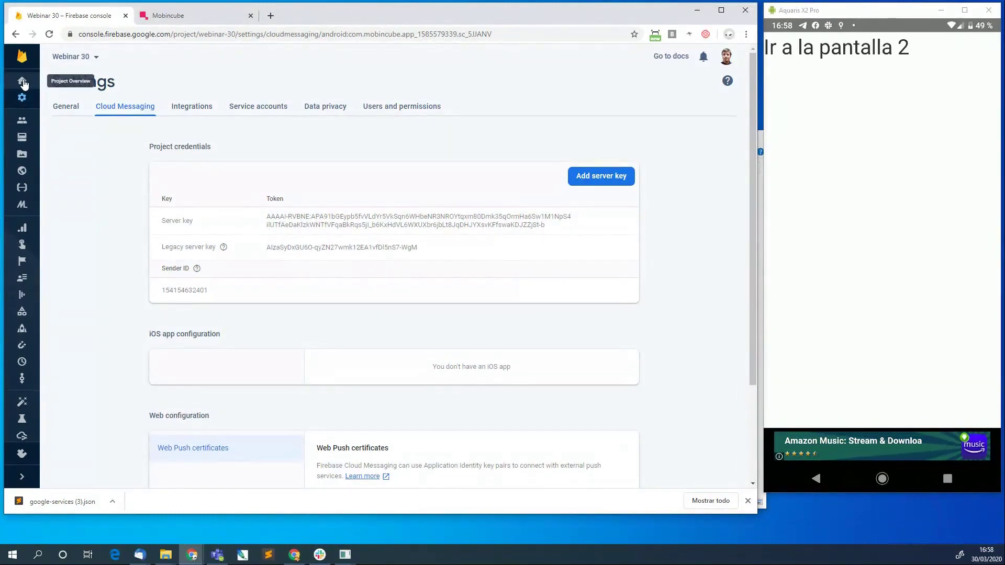
Open the Webinar 30 project from the Firebase projects list to check for Analytics data.
click(23, 82)
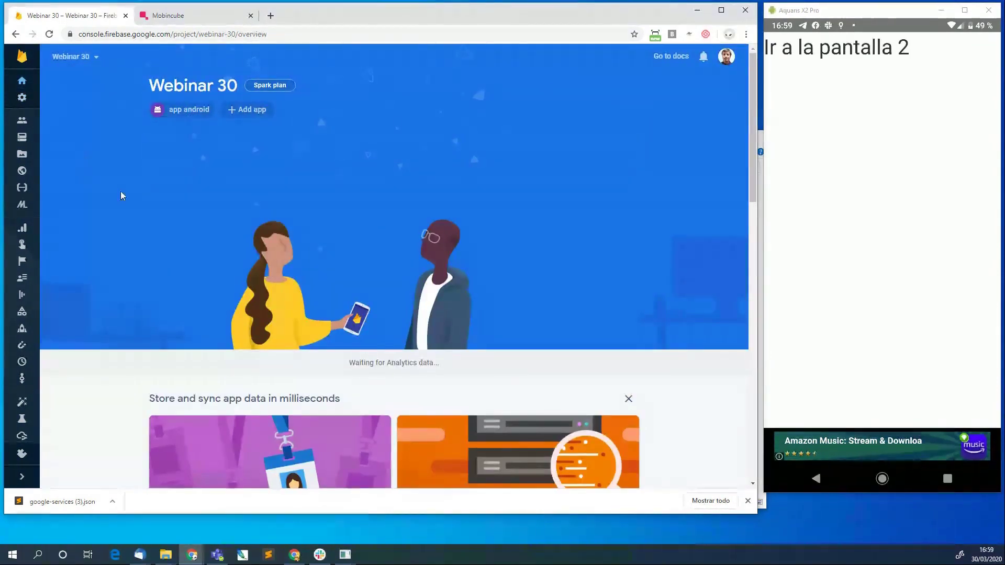
scroll(231, 325, down, 6)
scroll(232, 331, up, 4)
scroll(232, 331, up, 2)
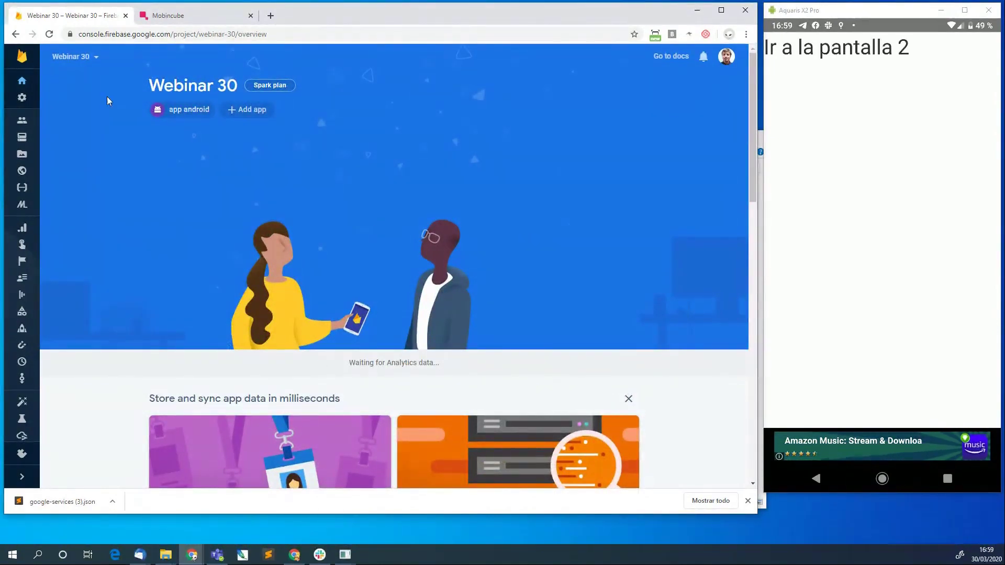
click(36, 54)
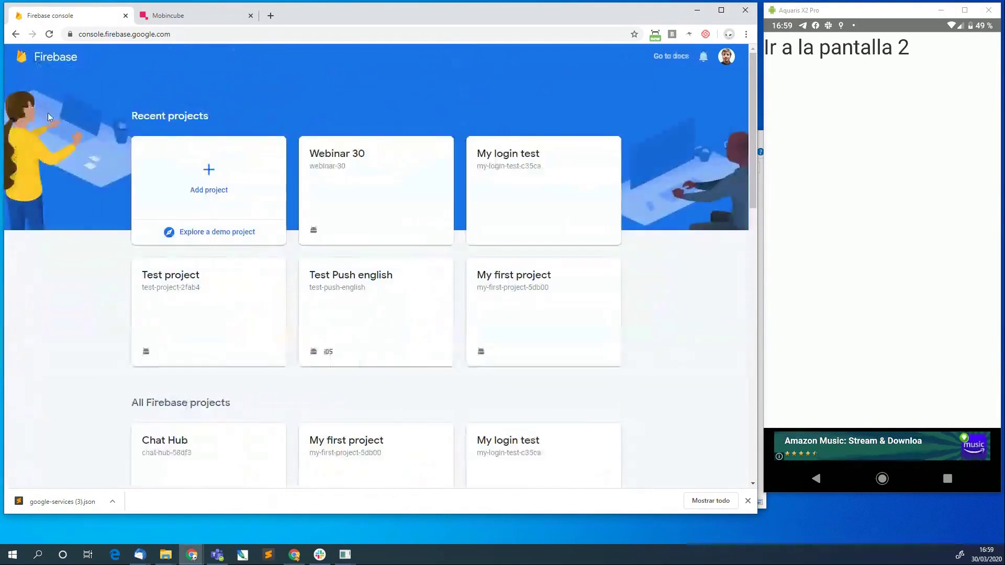
click(382, 197)
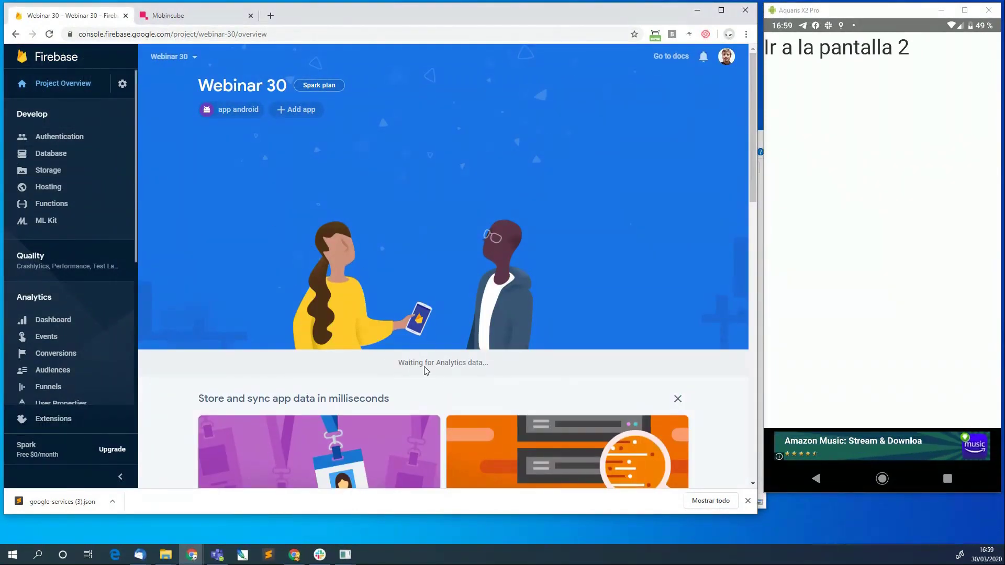
scroll(424, 370, down, 10)
scroll(425, 369, up, 10)
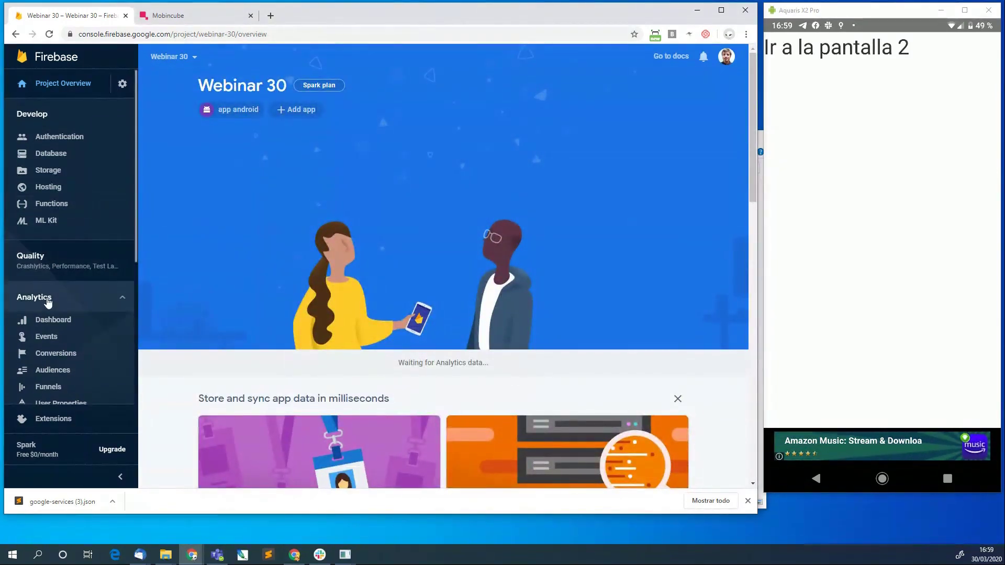
Open the Webinar 30 Analytics dashboard and review its cards: 1 user and 1 first_open event.
click(55, 325)
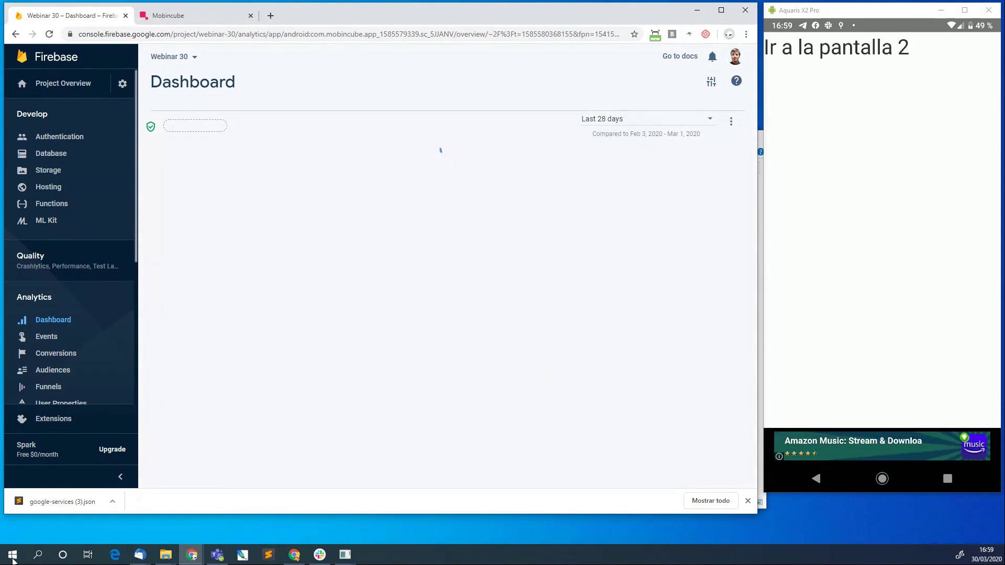
click(747, 500)
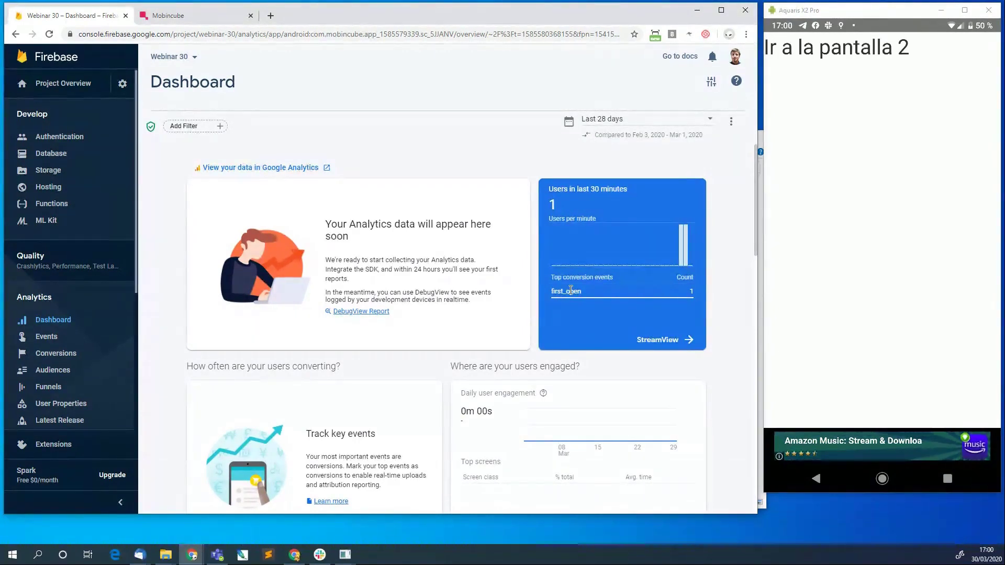
scroll(580, 294, down, 10)
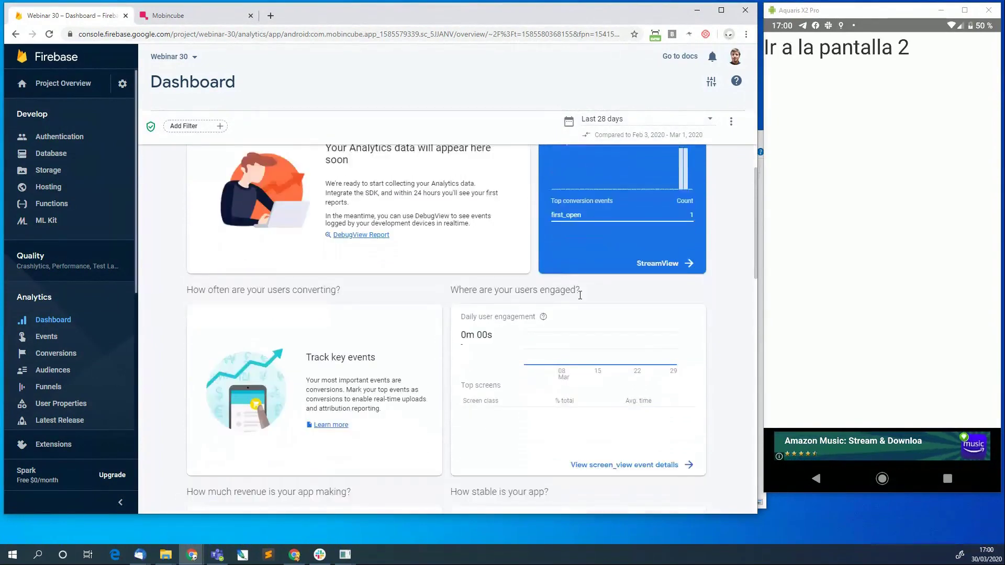
scroll(580, 295, up, 10)
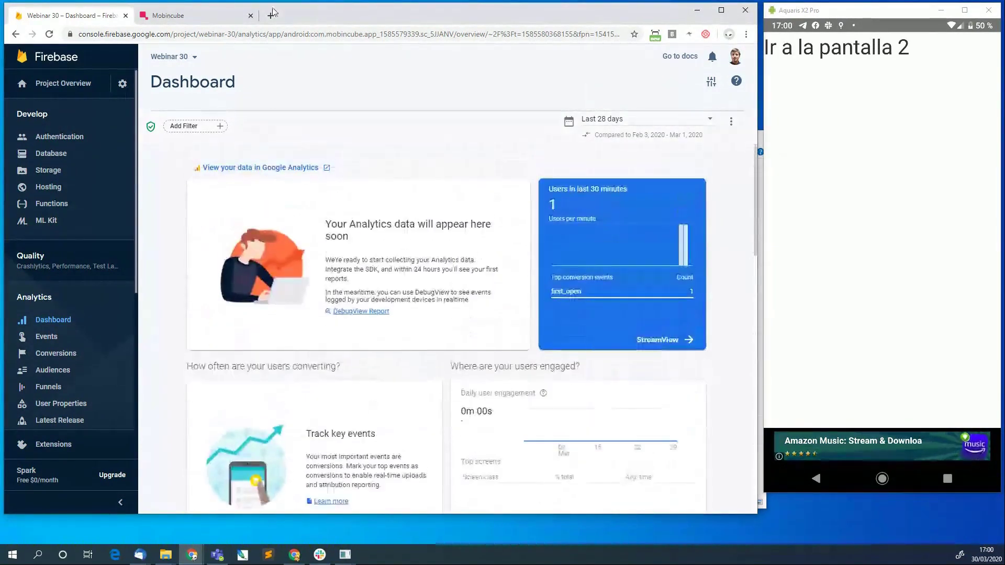
Return to the Mobincube editor and open Pantalla 2 of Prueba Firebase.
click(202, 17)
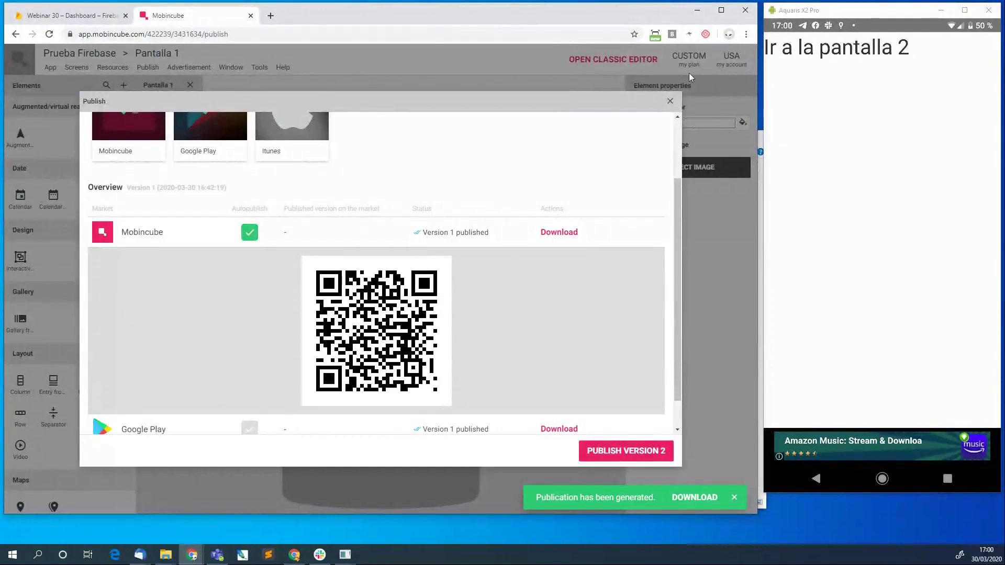
click(670, 101)
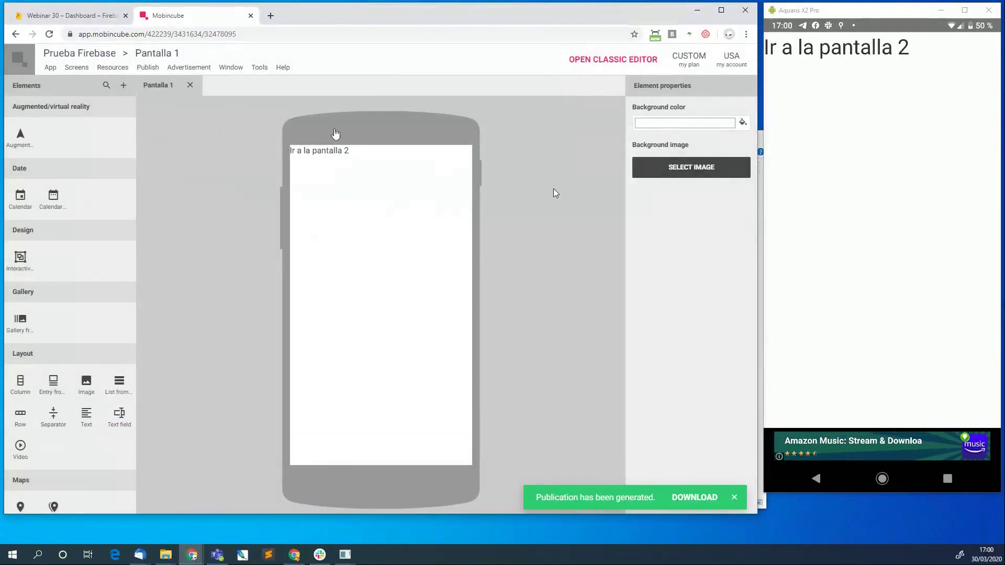
click(231, 68)
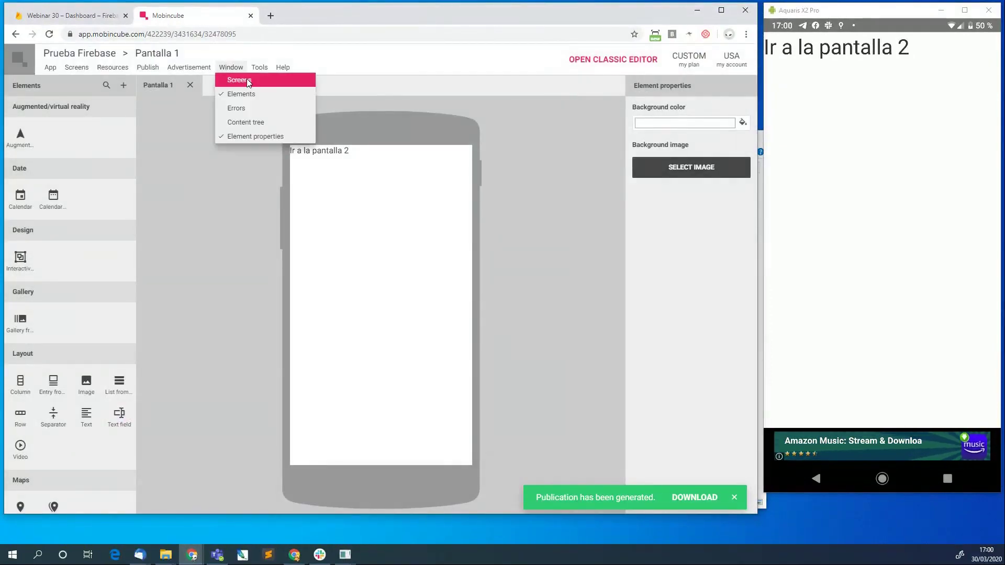
click(248, 82)
click(46, 122)
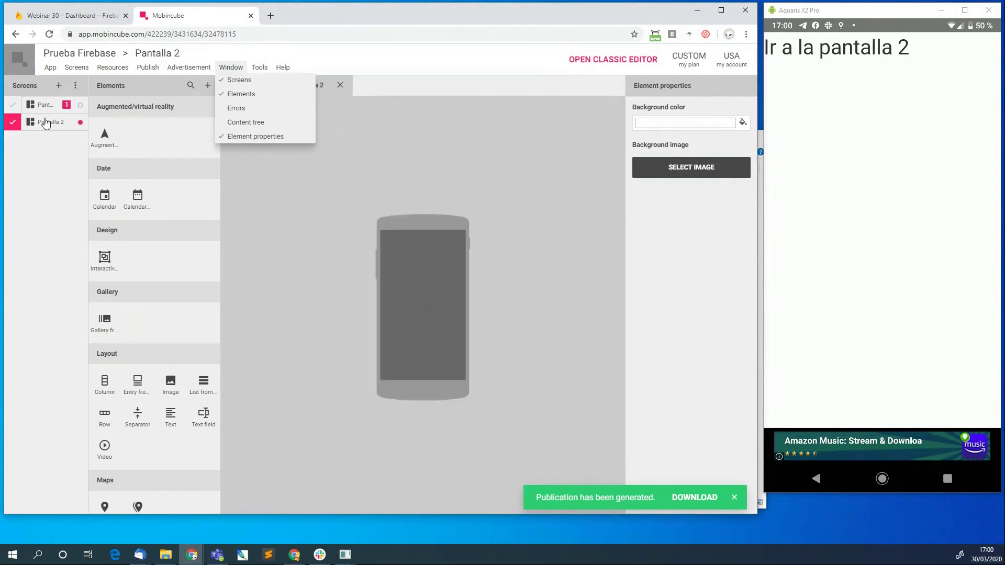
click(275, 215)
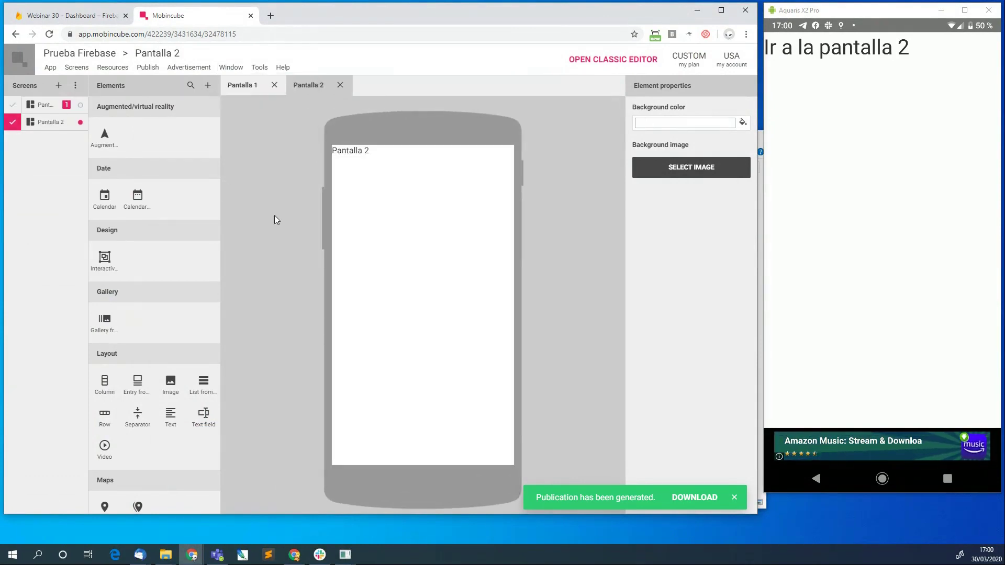
click(73, 68)
mouse_move(107, 155)
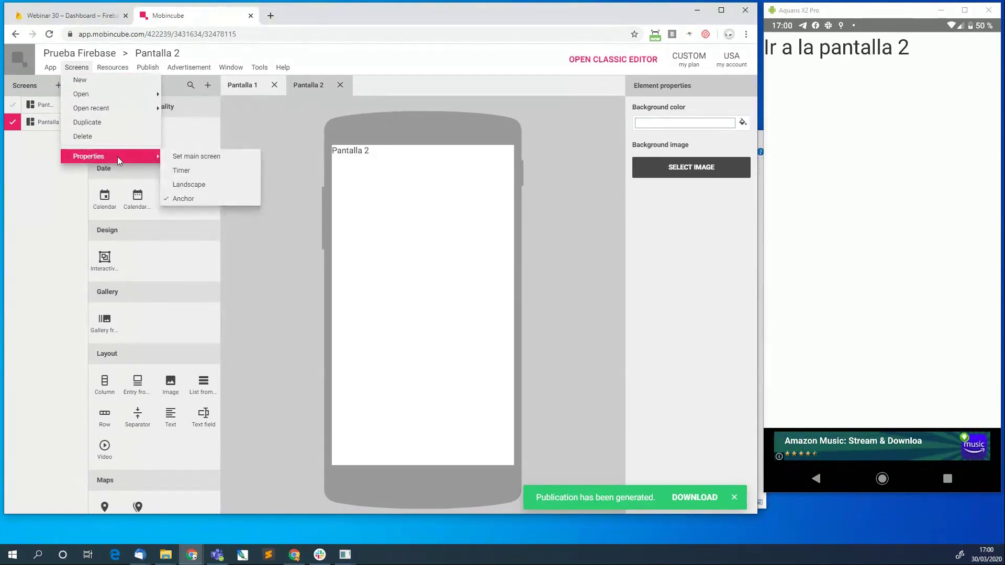
click(542, 152)
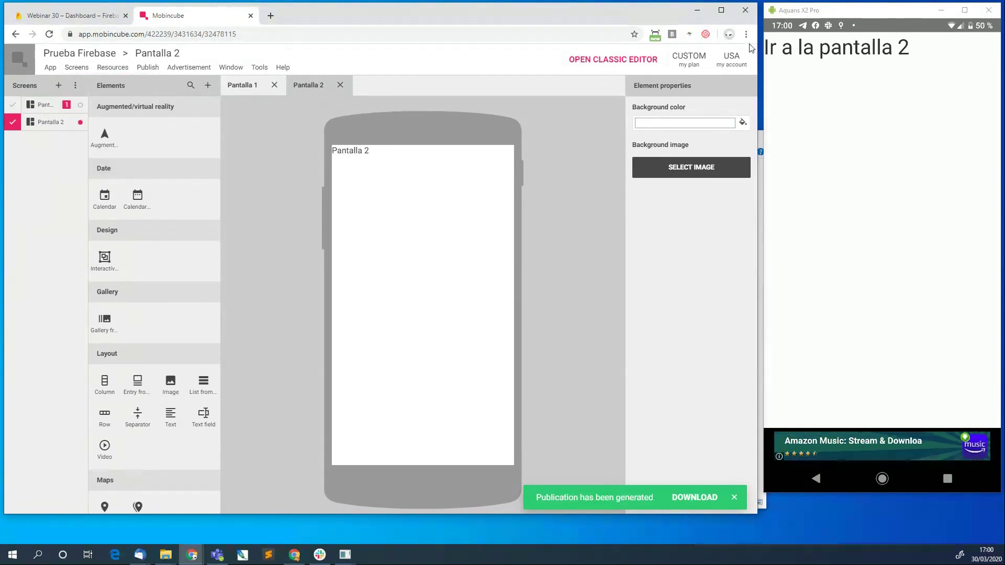
Switch the editor's interface language to Spanish from the account menu.
click(734, 67)
mouse_move(721, 98)
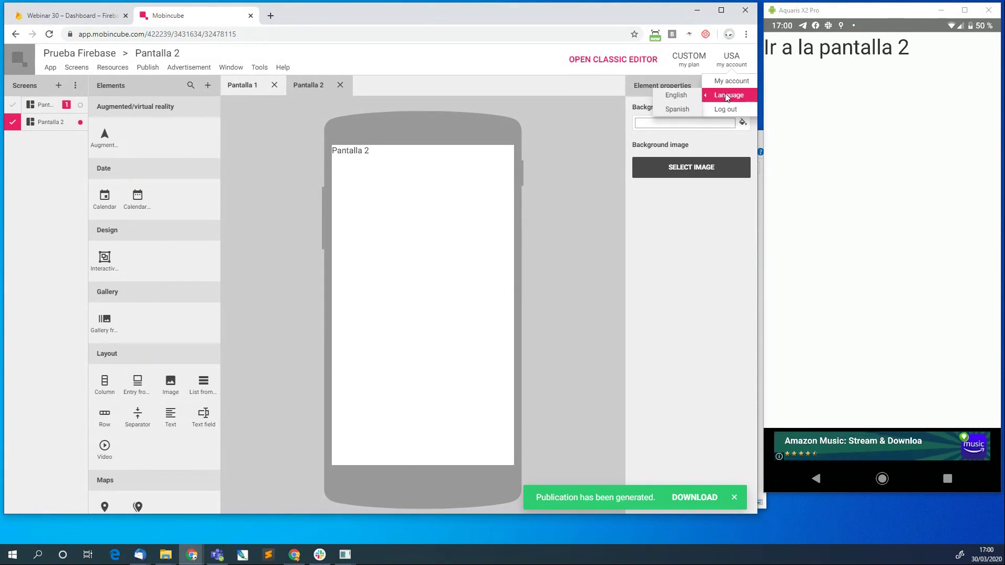
click(677, 109)
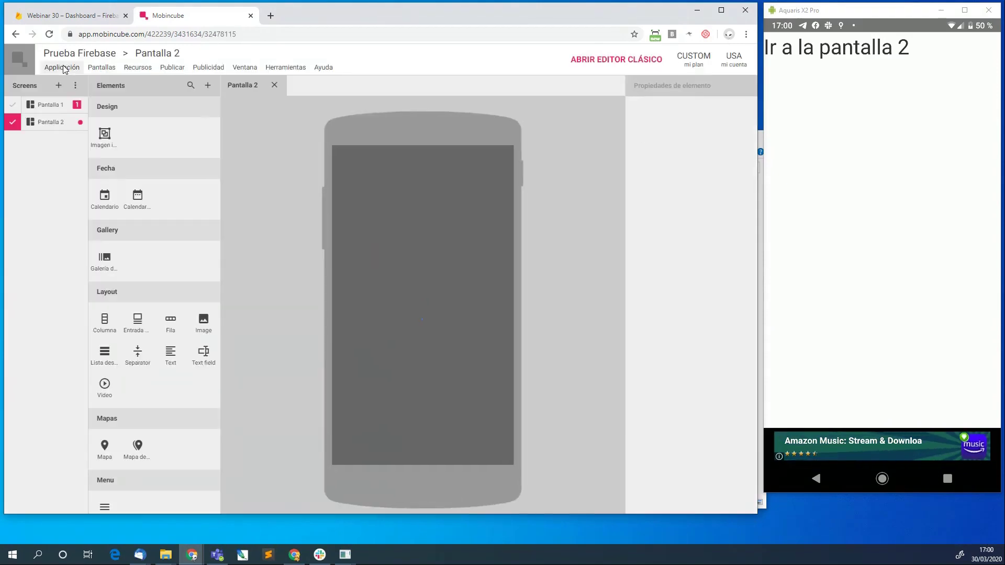
Open Pantalla 2's Temporizador settings and set Seconds to .1.
click(63, 68)
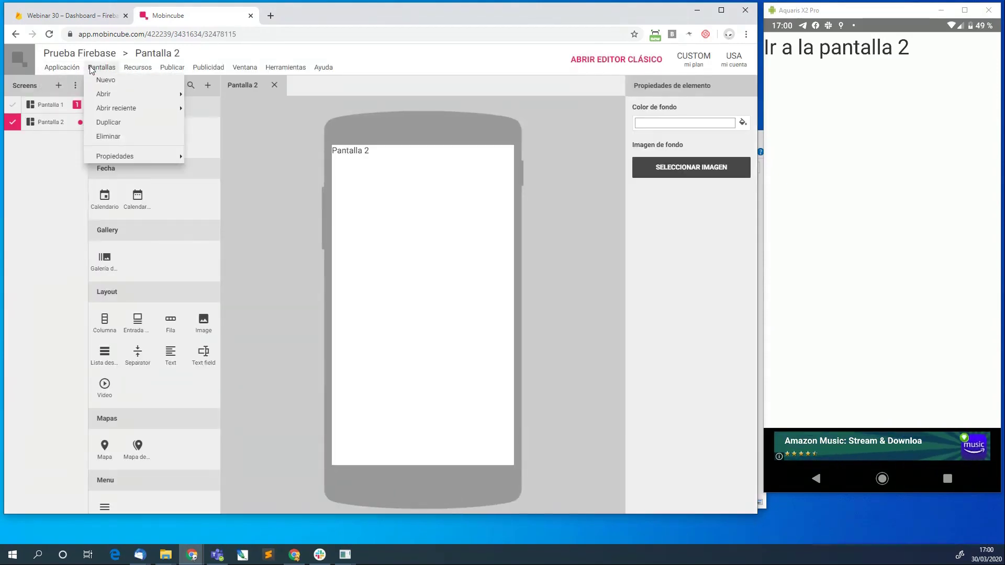
click(30, 186)
click(101, 68)
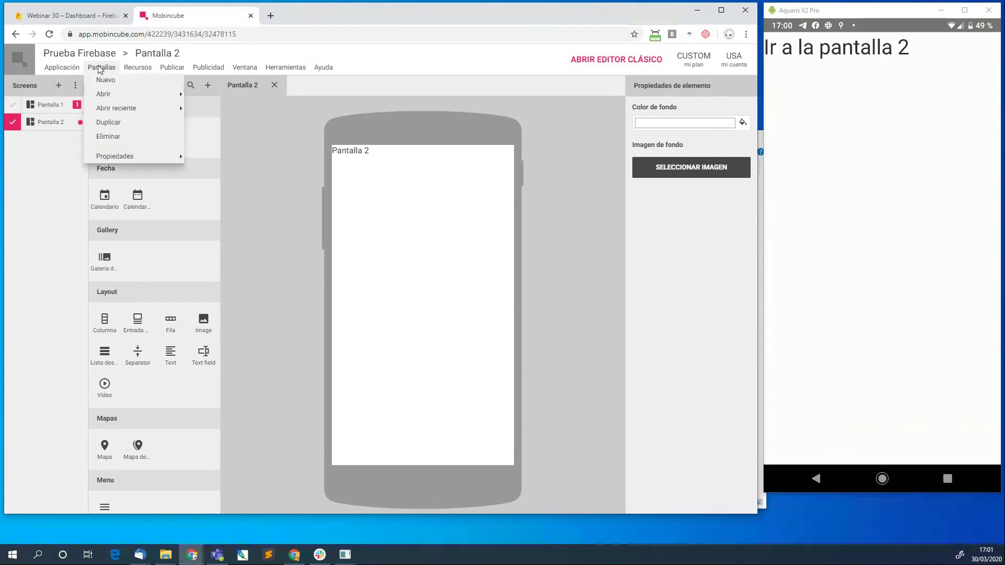
mouse_move(122, 159)
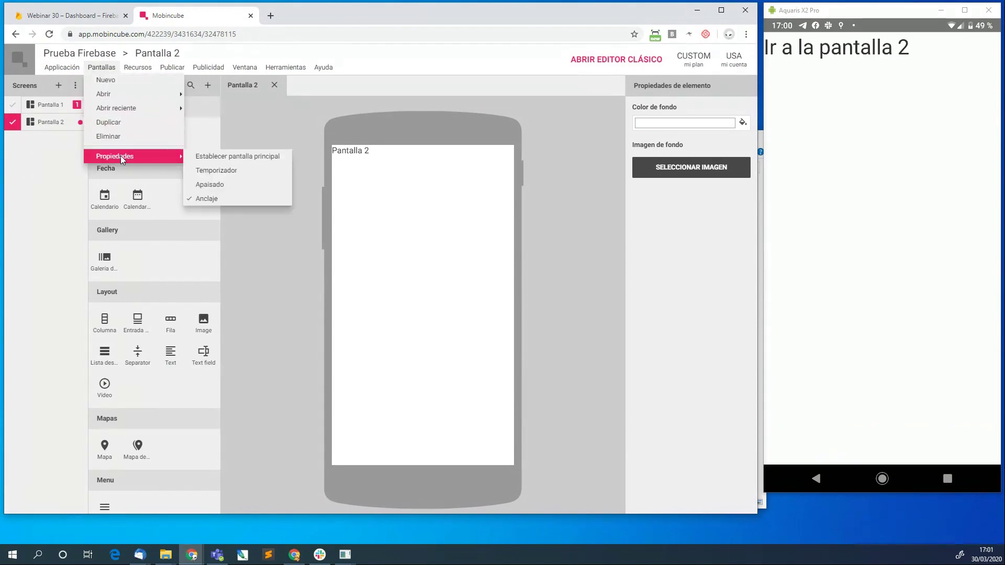
click(226, 173)
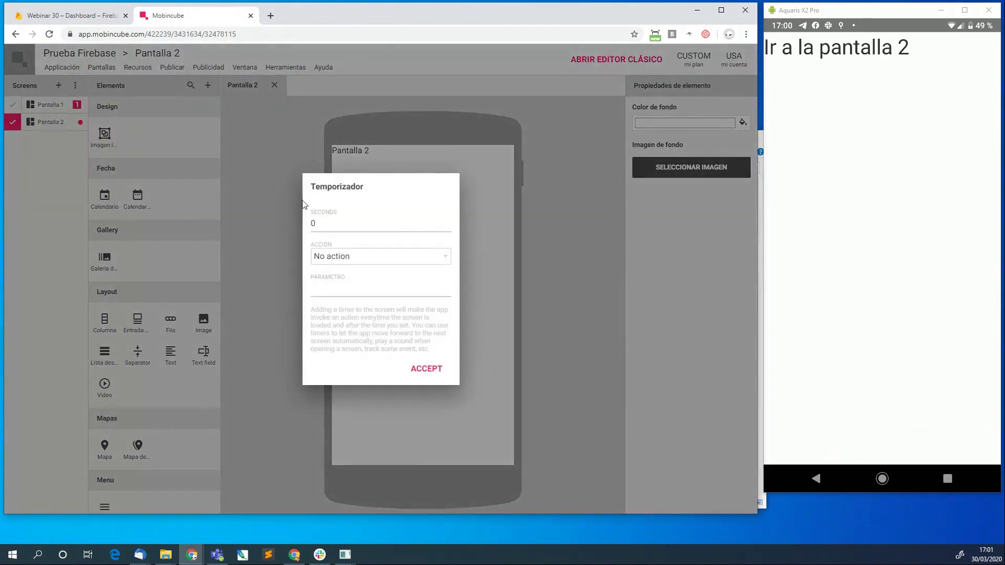
click(326, 224)
text(.1)
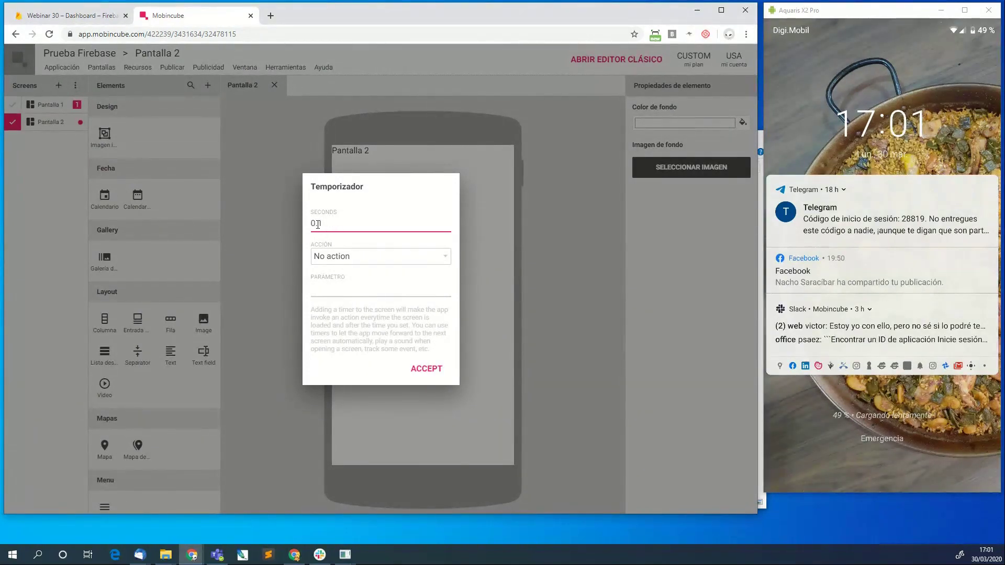
Set the timer's Acción to Track with Parámetro 'comprado' and accept.
click(365, 256)
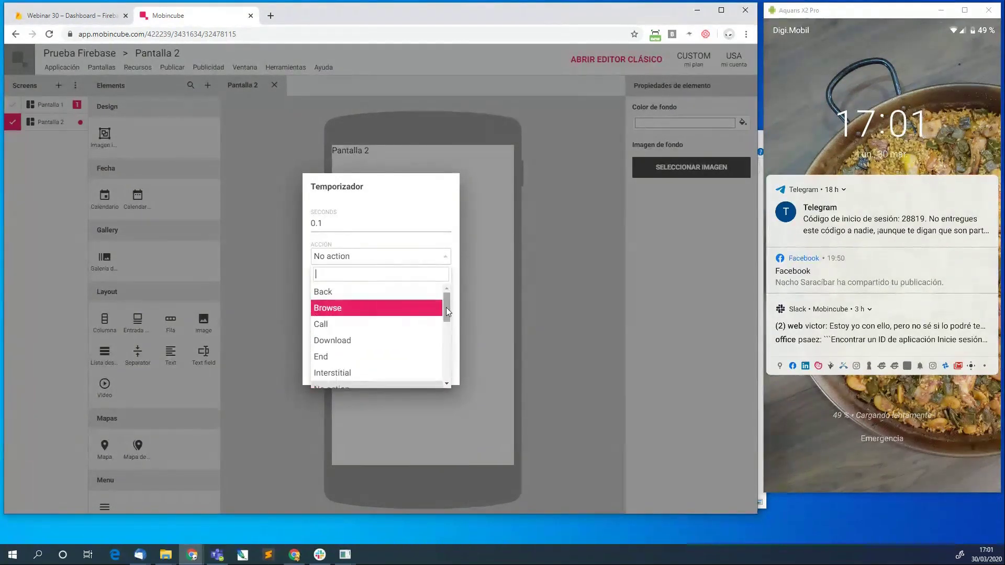
drag(446, 312, 443, 391)
click(392, 382)
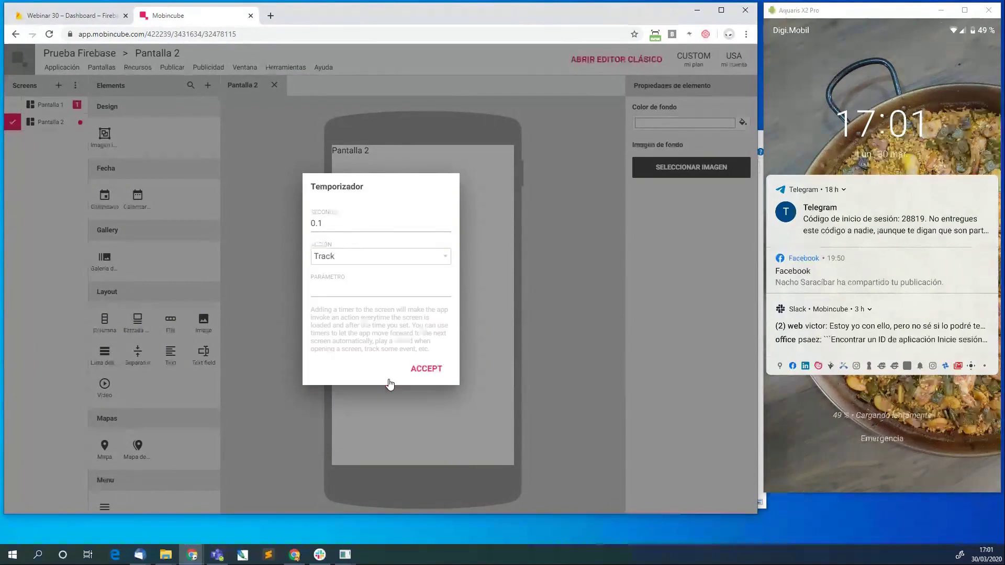
click(349, 289)
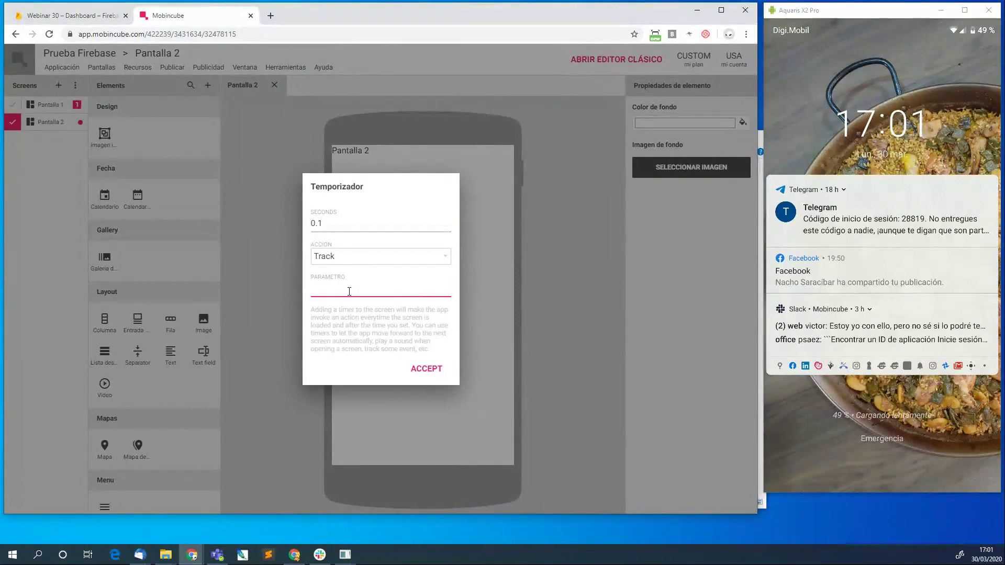
text(comprador)
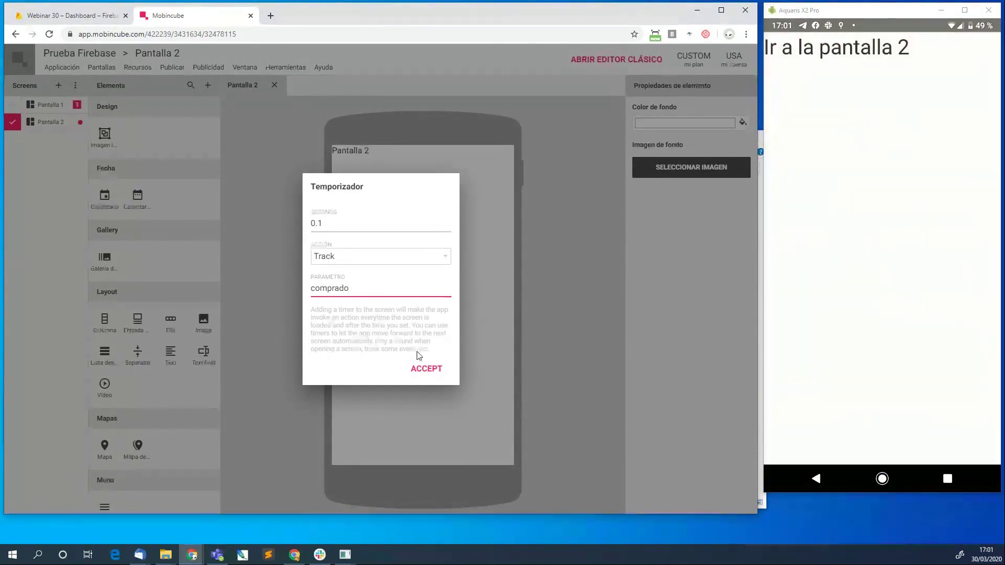
click(423, 369)
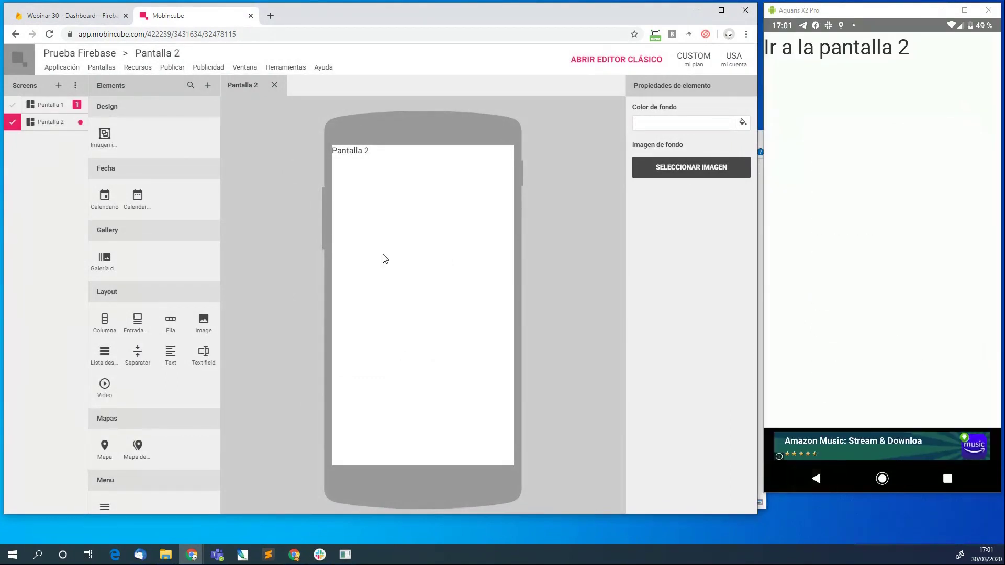
Reopen the timer settings and correct the seconds value, then save.
click(101, 66)
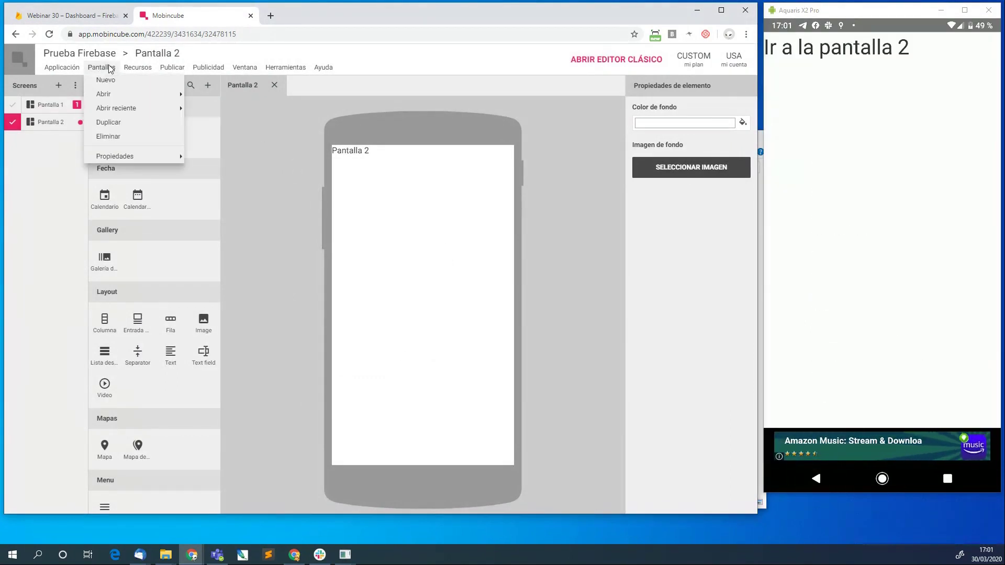
mouse_move(128, 155)
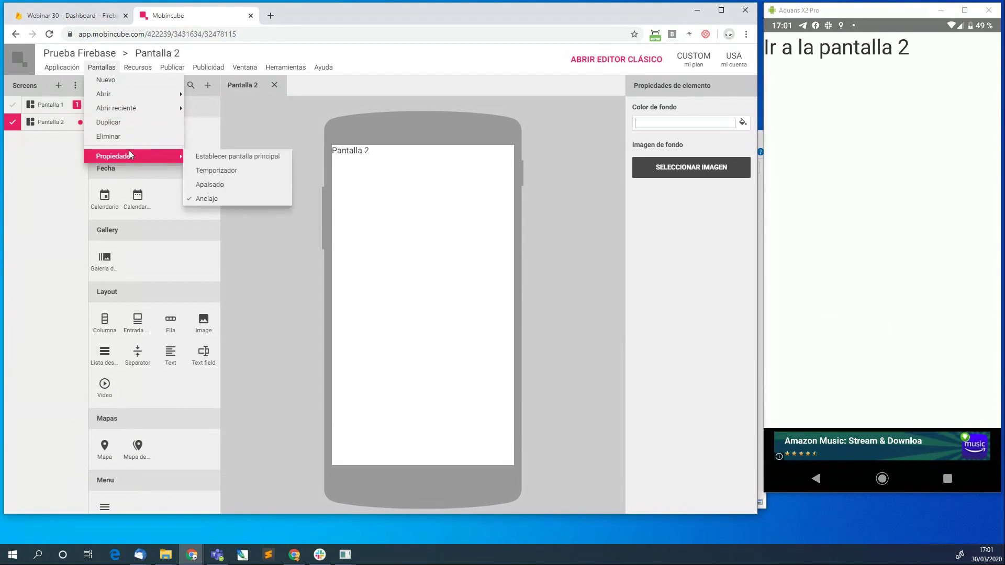
click(217, 171)
click(419, 367)
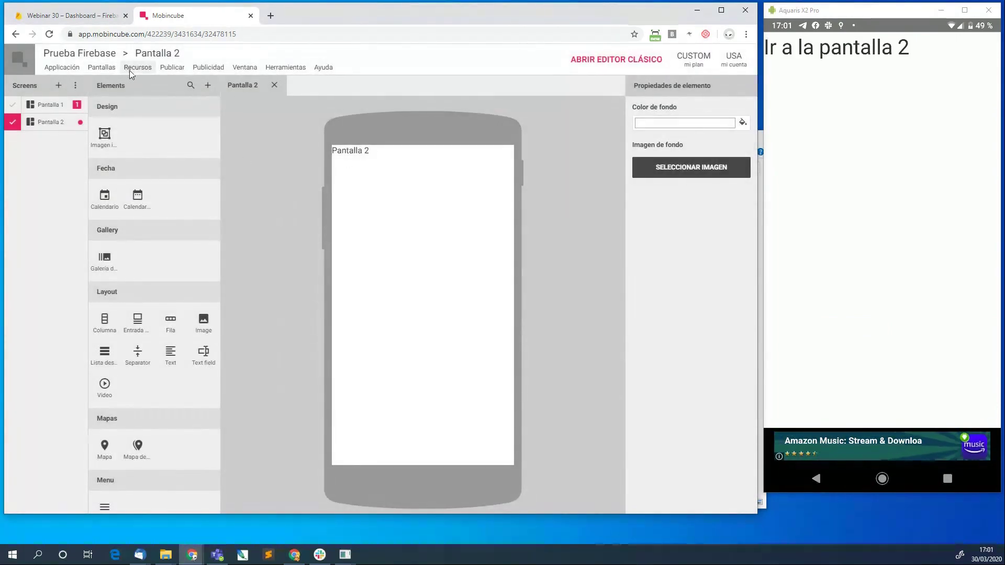
click(105, 68)
mouse_move(133, 154)
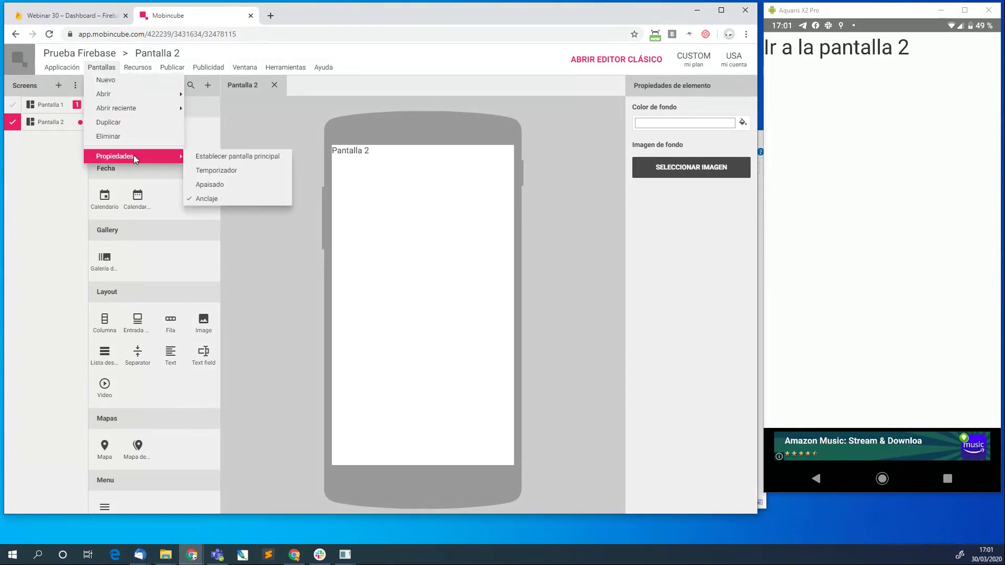
click(200, 168)
click(322, 224)
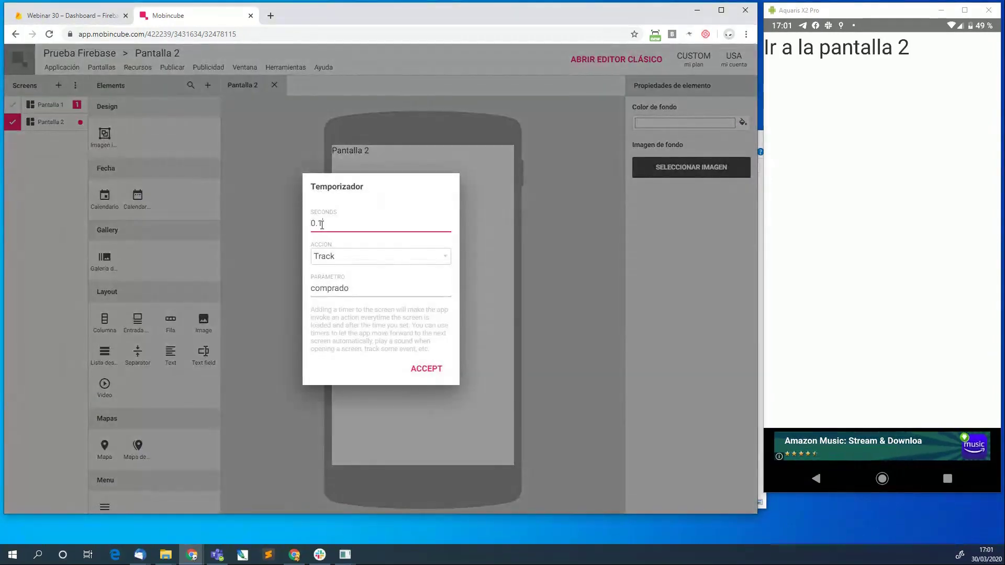
text(1)
click(422, 372)
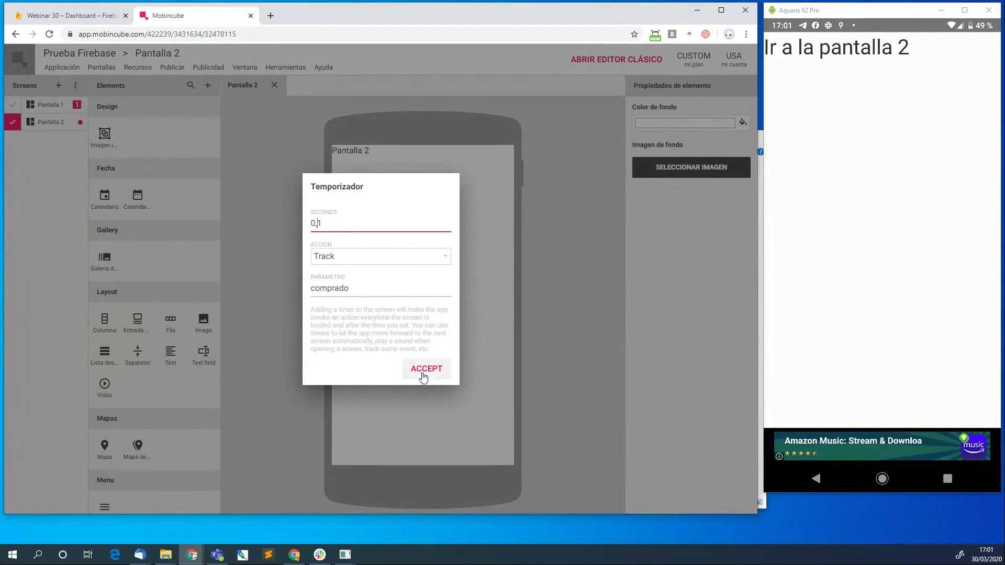
Recheck the timer: 0.1 seconds, Track action, parameter comprado.
click(107, 69)
mouse_move(138, 155)
click(213, 171)
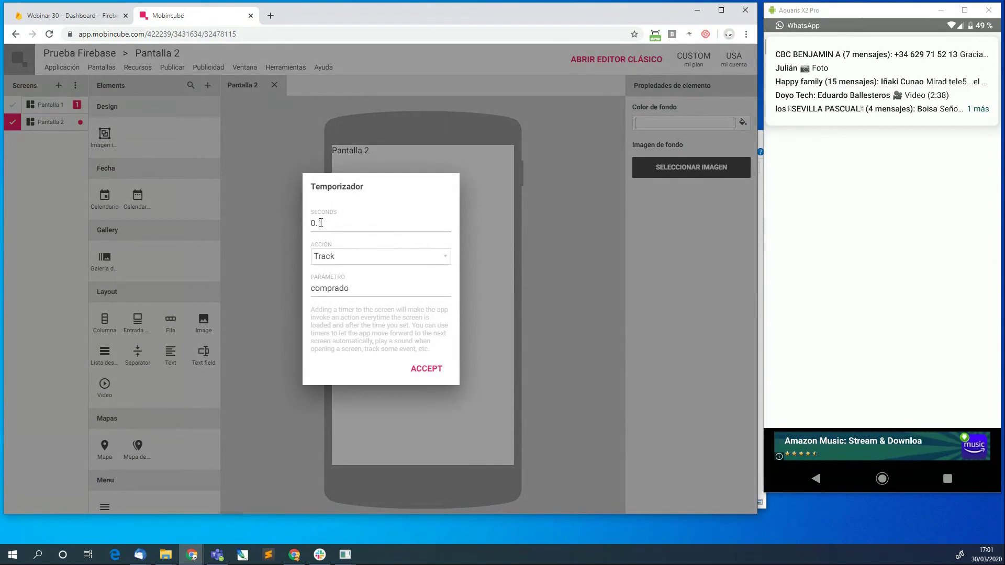
click(419, 369)
Publish version 2 of Prueba Firebase, then return to the Firebase Analytics dashboard.
click(173, 69)
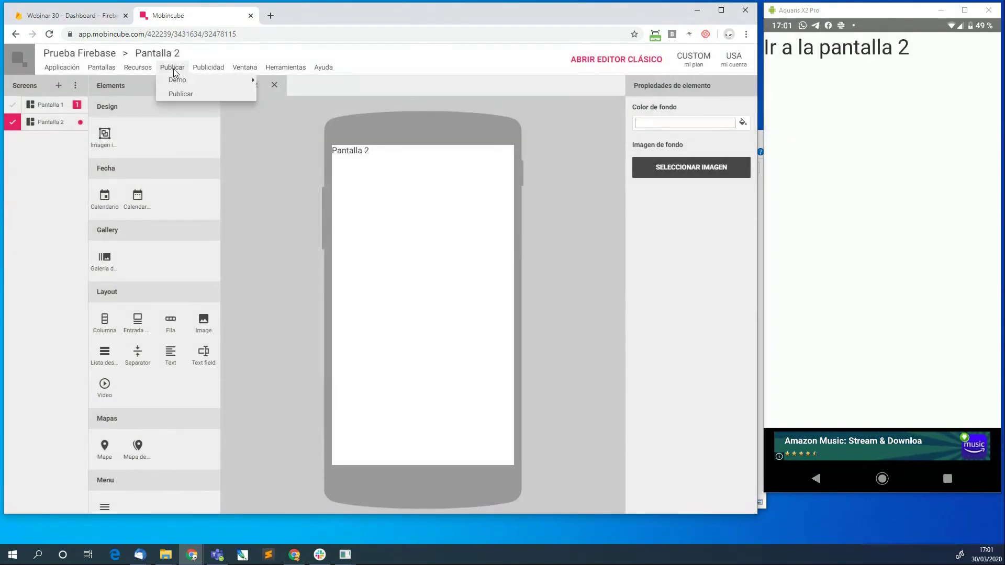
click(180, 92)
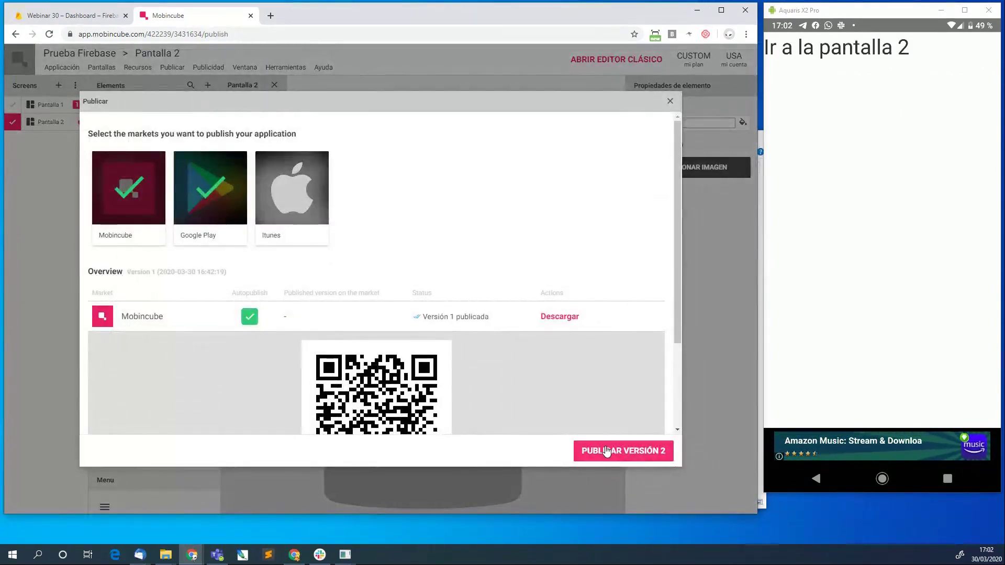
click(605, 451)
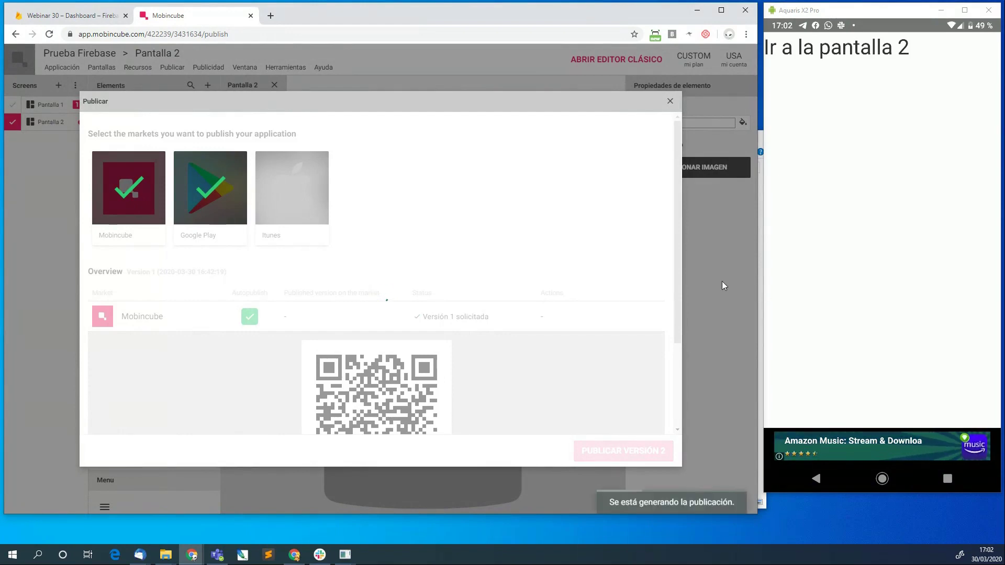
click(95, 14)
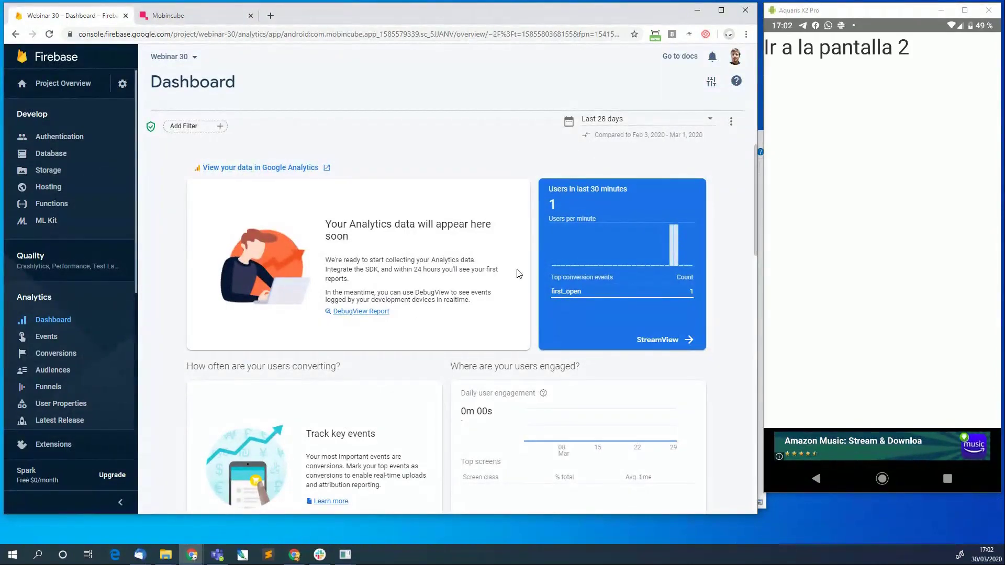
click(183, 16)
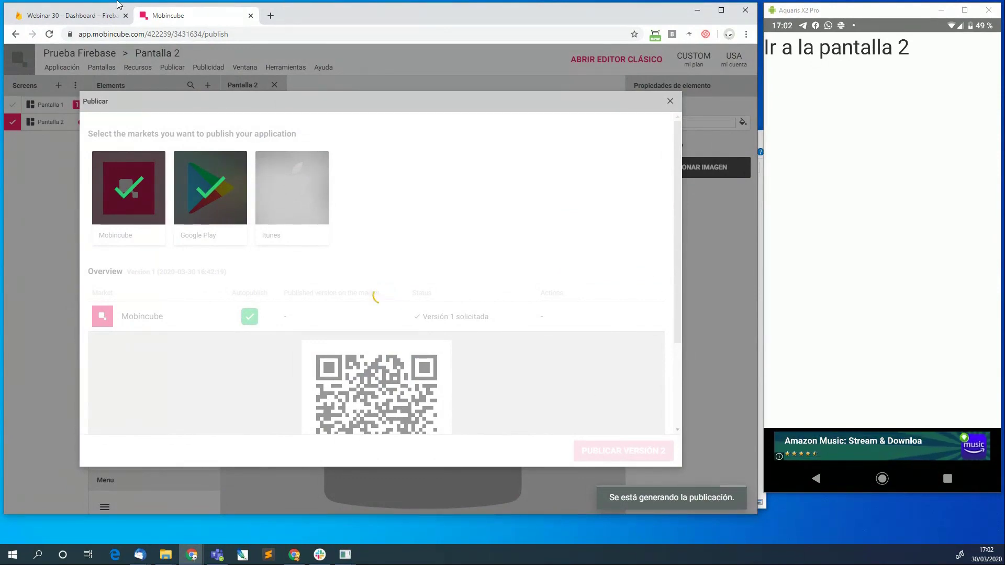
click(75, 14)
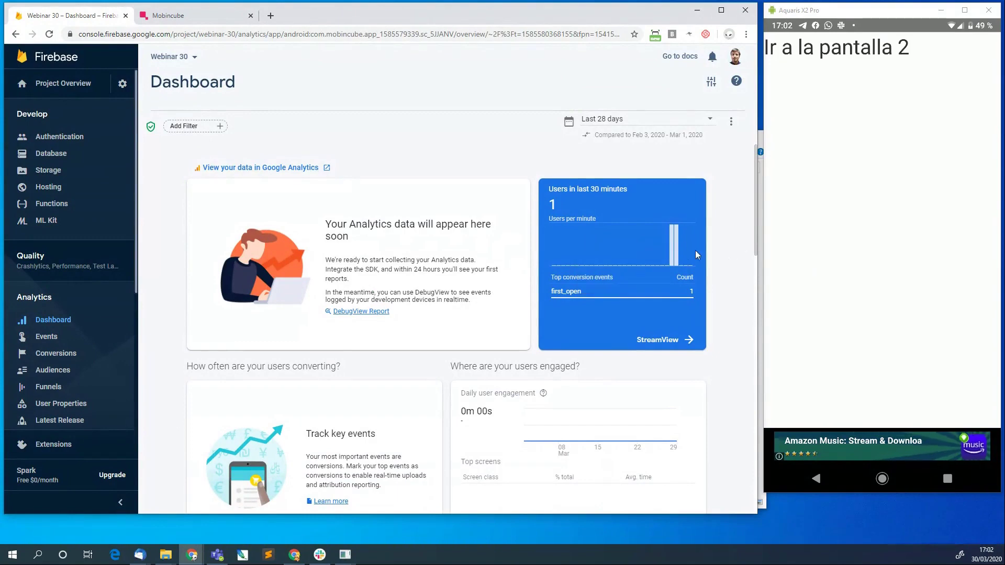
Scroll to the retention cohorts and audience map, which marks United Republic of Tanzania.
mouse_move(687, 256)
scroll(529, 256, down, 3)
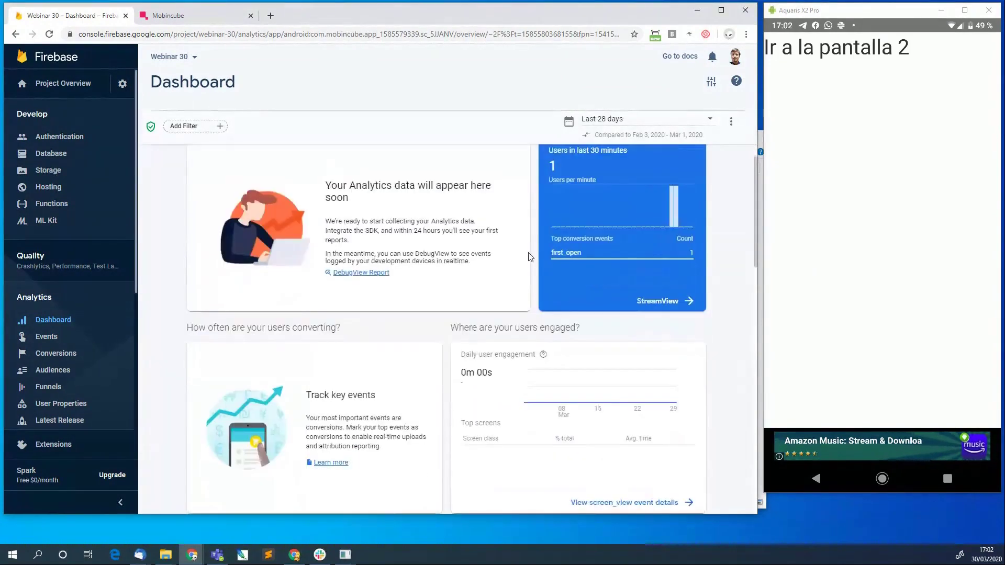
scroll(529, 256, down, 2)
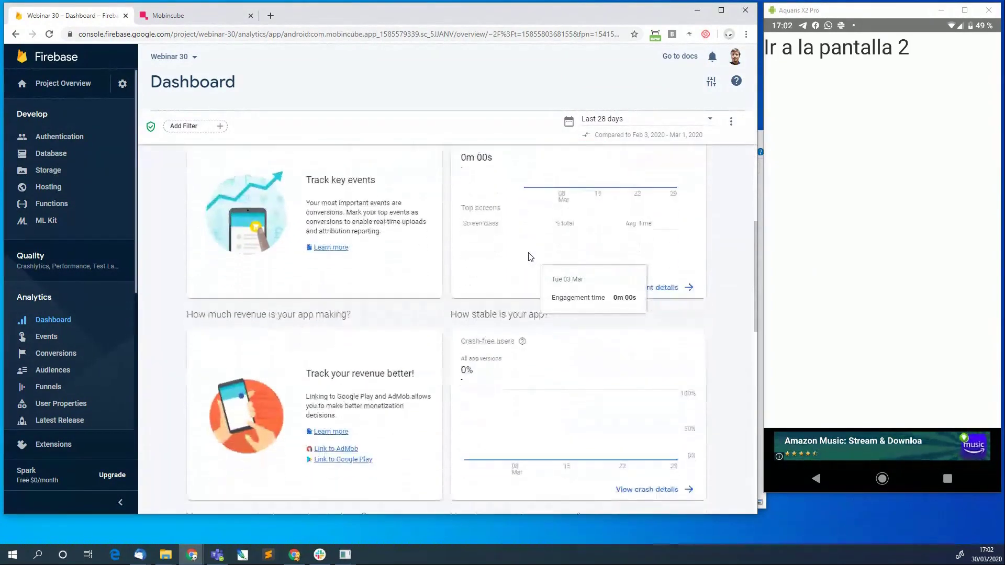
scroll(530, 256, down, 7)
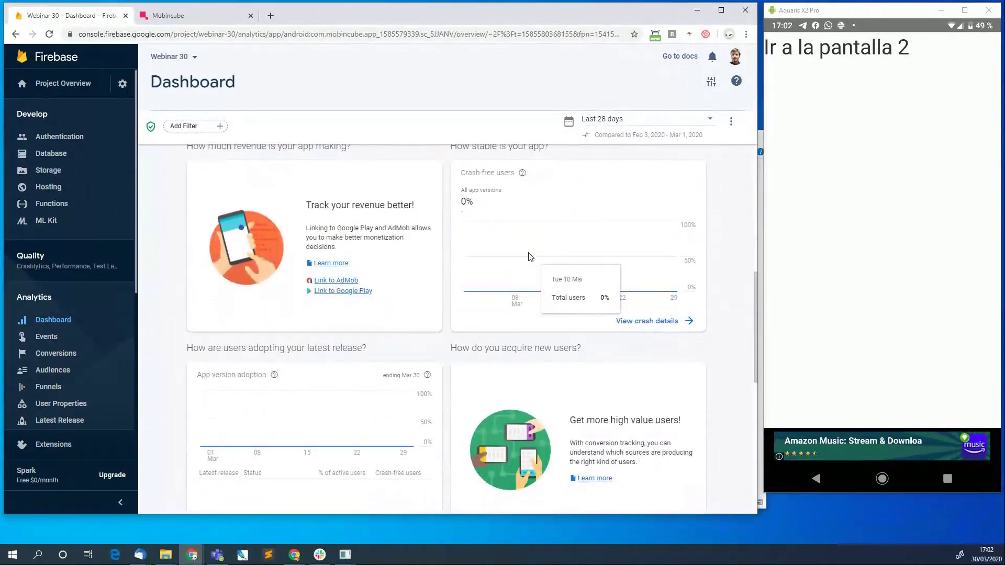
scroll(528, 257, down, 1)
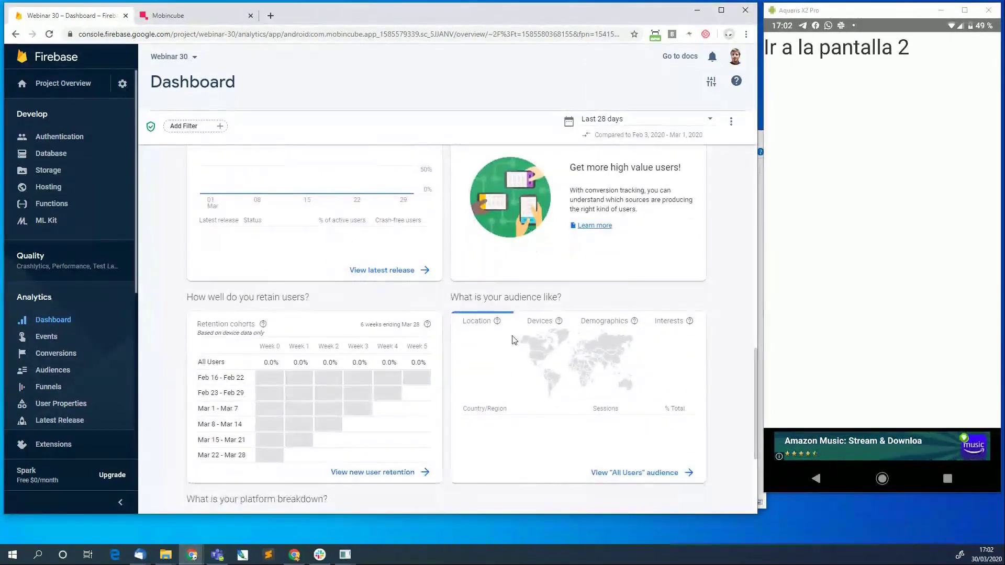
mouse_move(589, 379)
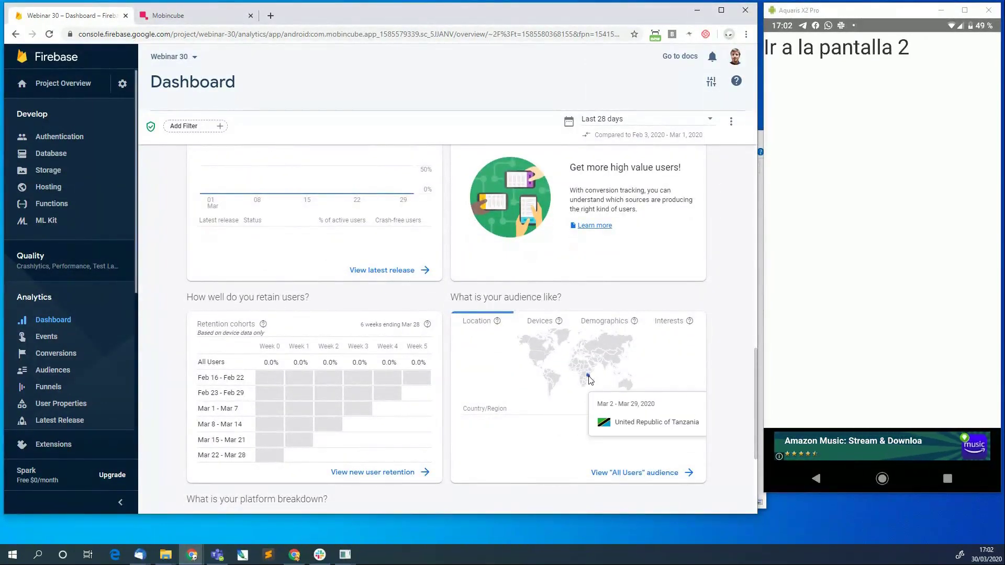
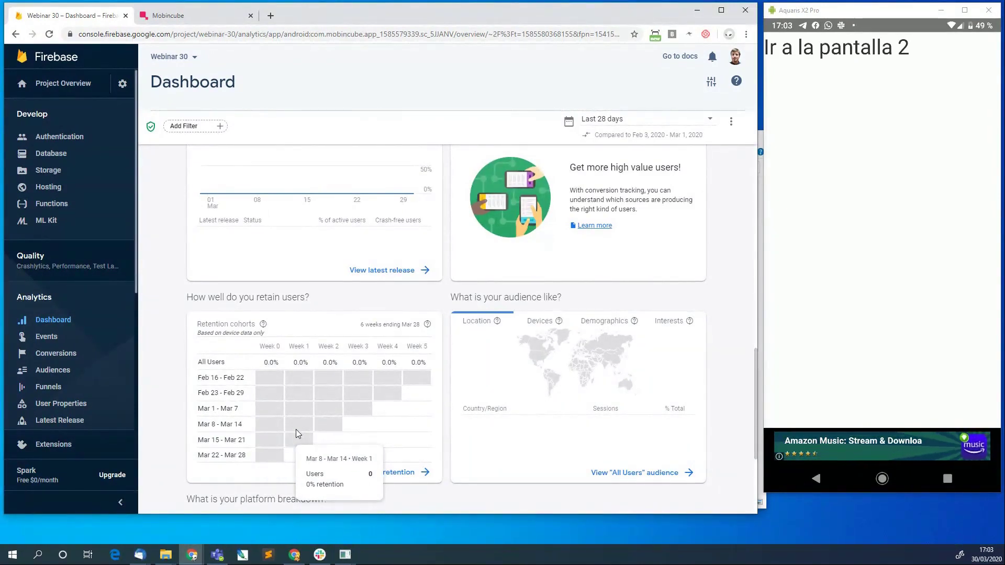
Open the Analytics Events report and scroll through the recommended events sign_up, login and share.
scroll(333, 324, up, 4)
scroll(333, 324, up, 10)
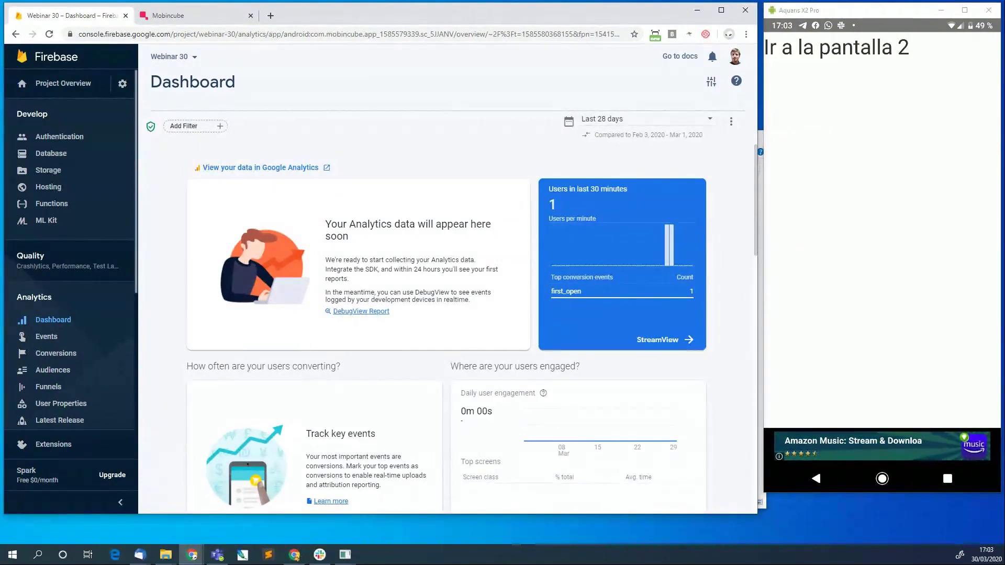
click(59, 336)
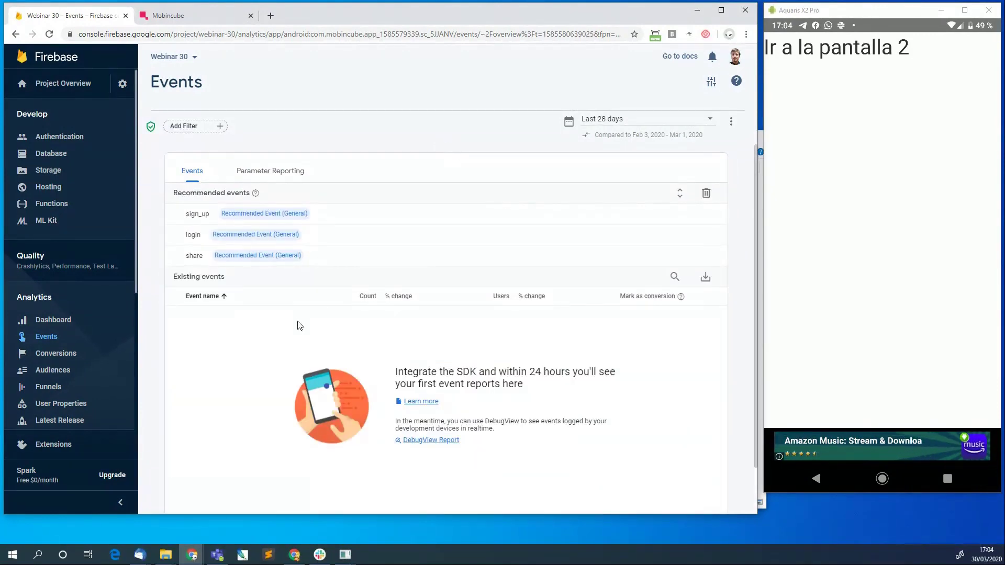
scroll(282, 408, down, 1)
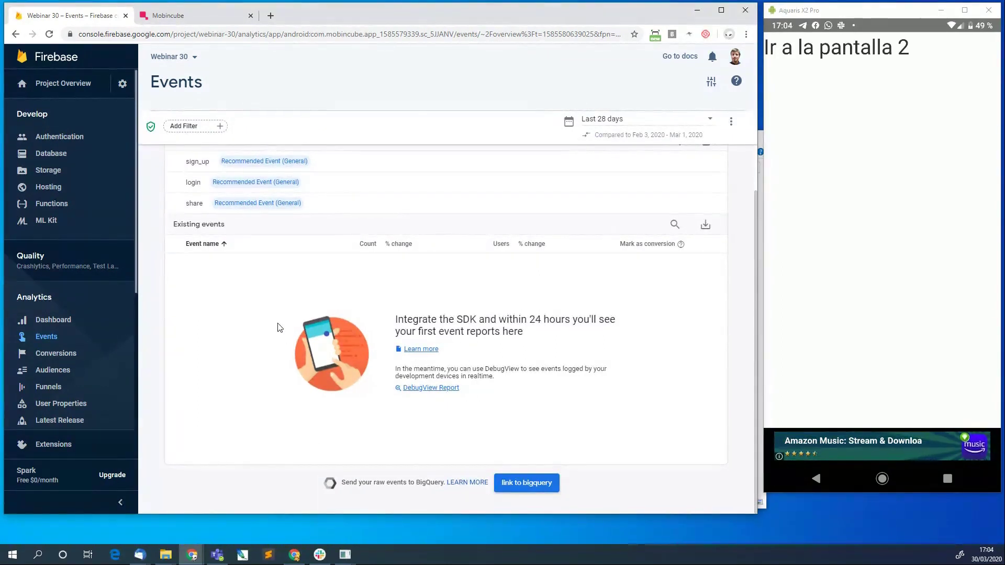
click(177, 20)
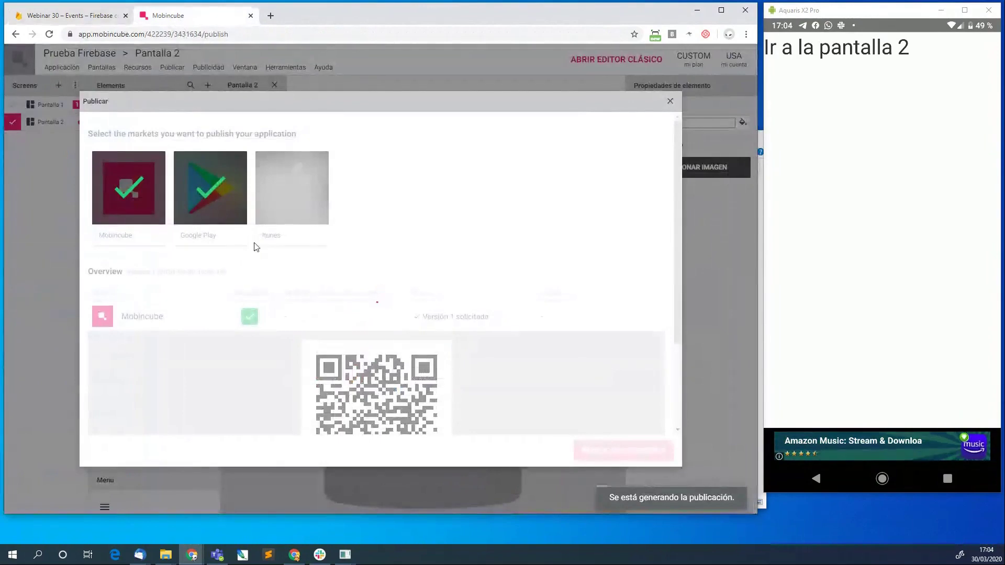
click(85, 17)
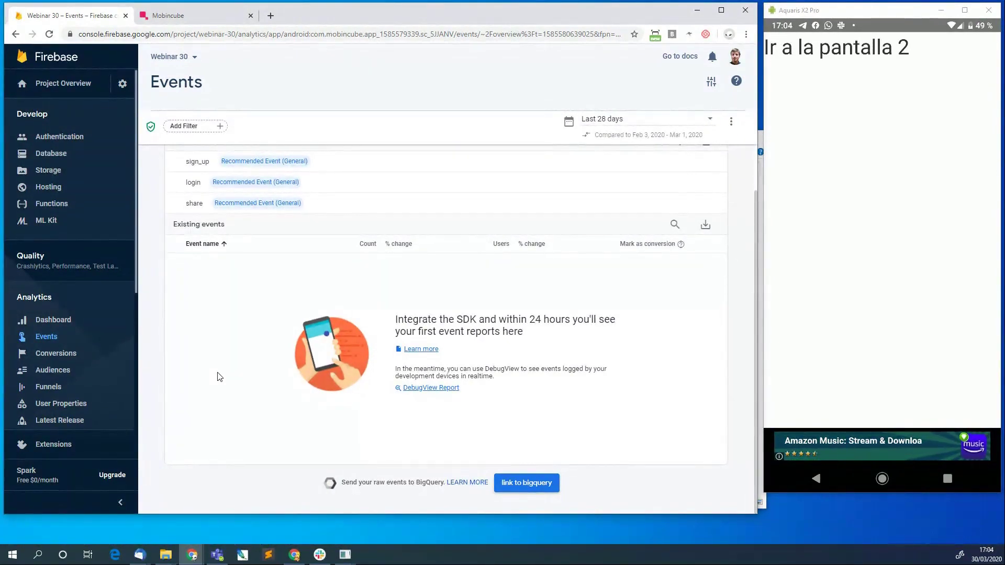
Go to Audiences, start a new audience and view the template suggestions.
click(55, 371)
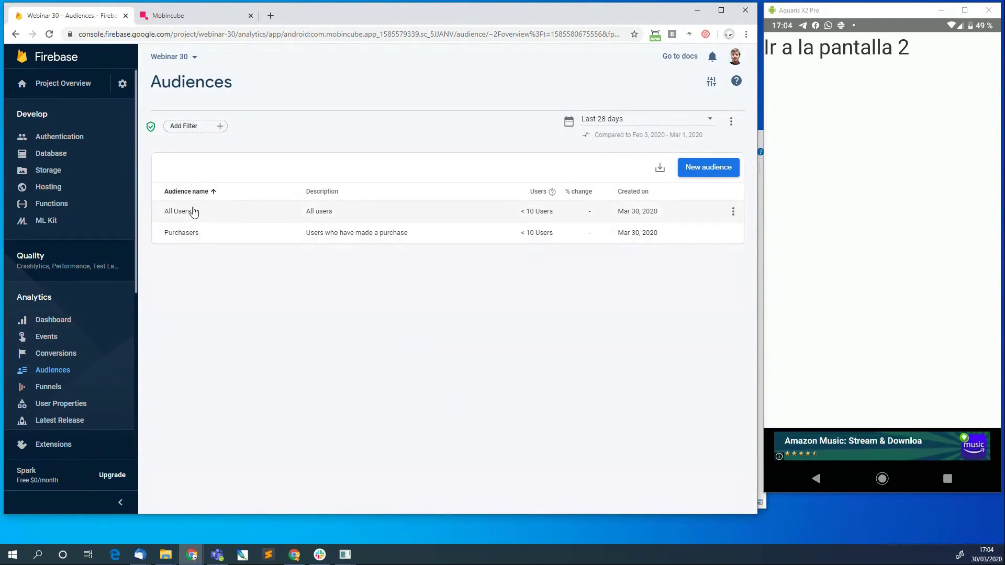
click(719, 171)
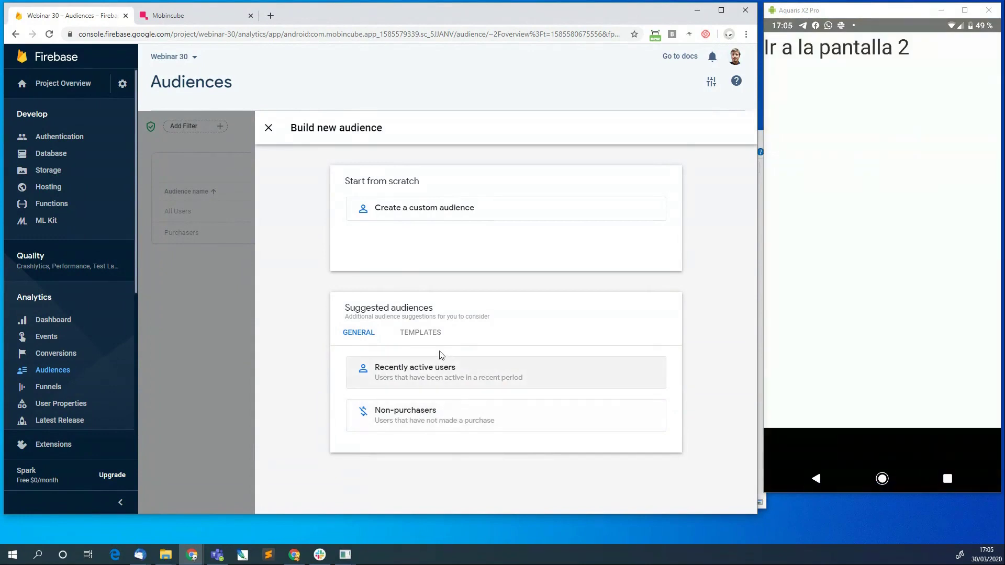
click(427, 333)
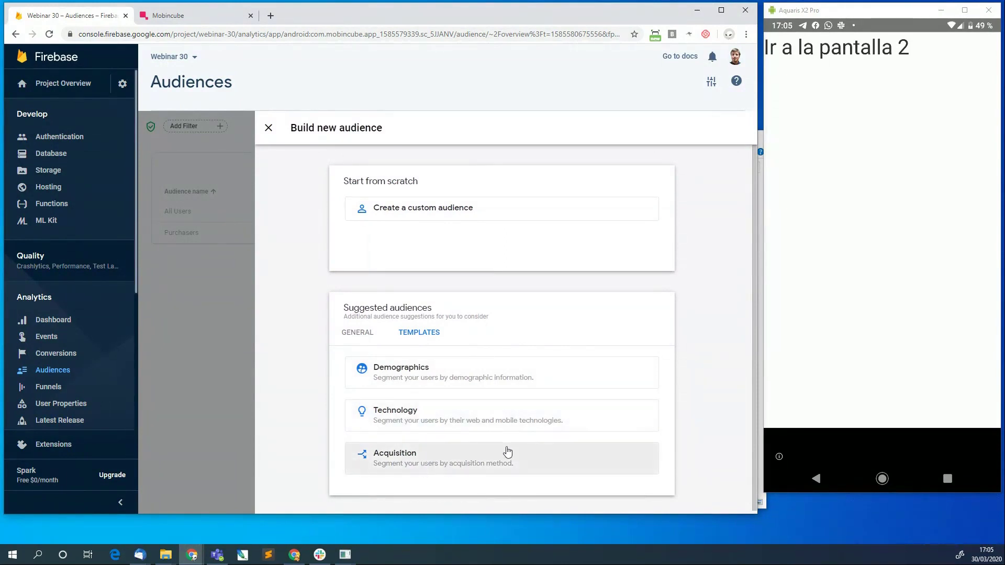
Start a custom audience from scratch and name it 'Usuarios de España'.
click(406, 219)
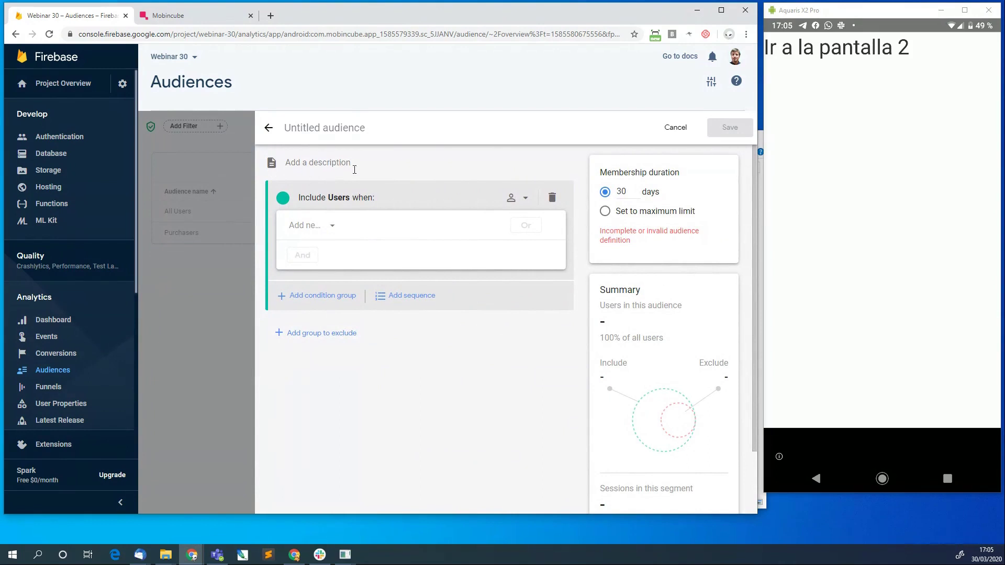
click(327, 128)
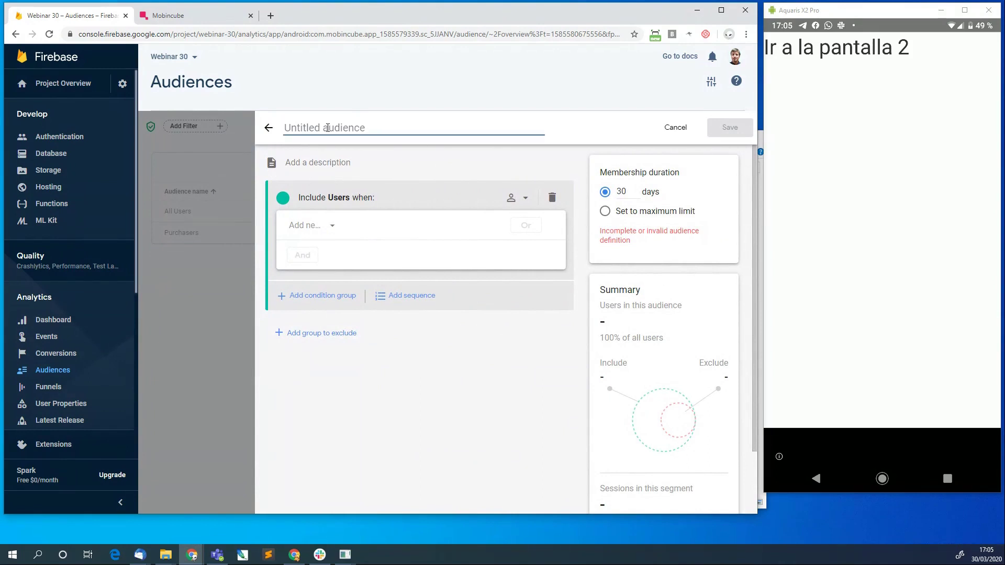
text(Usuarios de España)
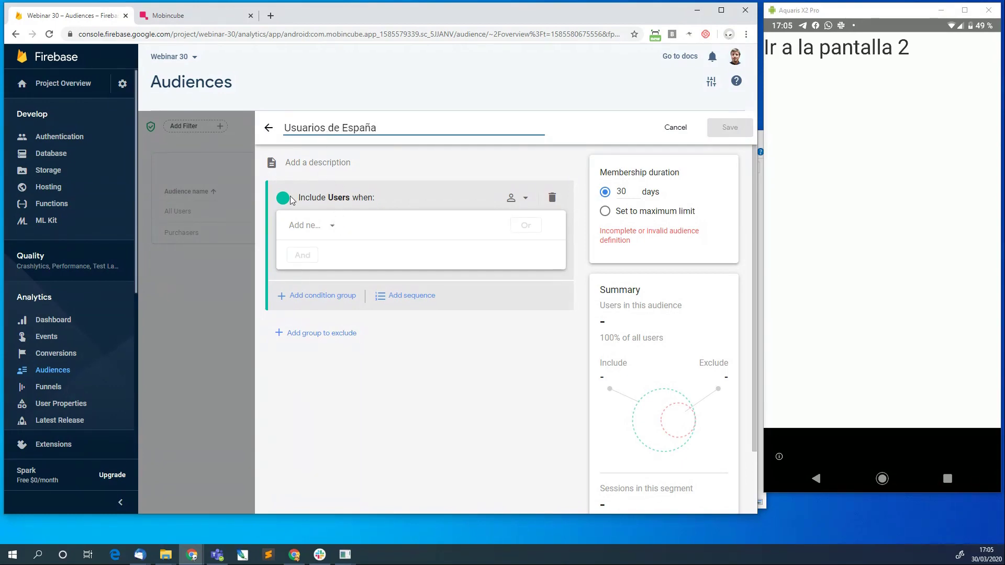
Check the condition scoping options and keep Across all sessions.
click(531, 203)
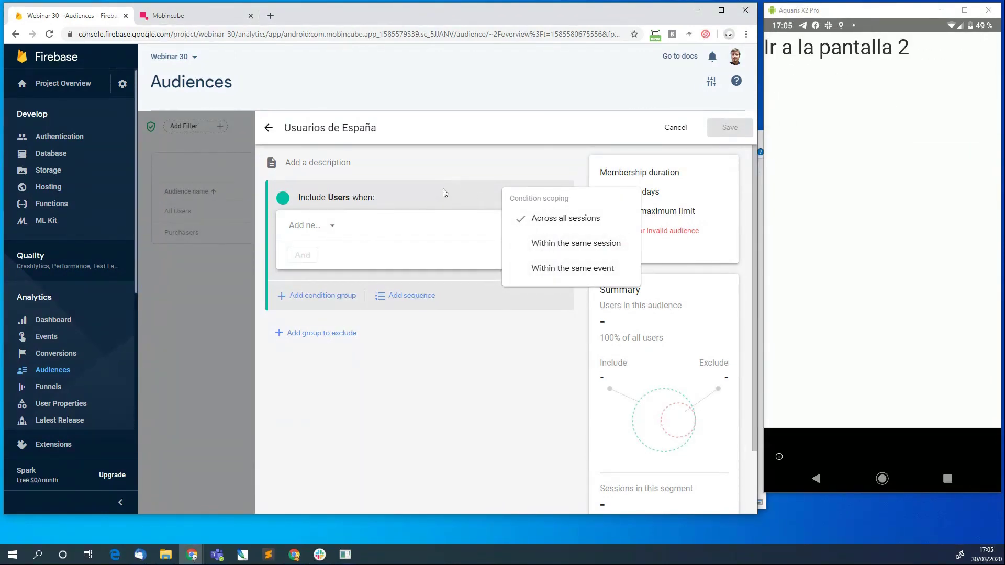
click(458, 187)
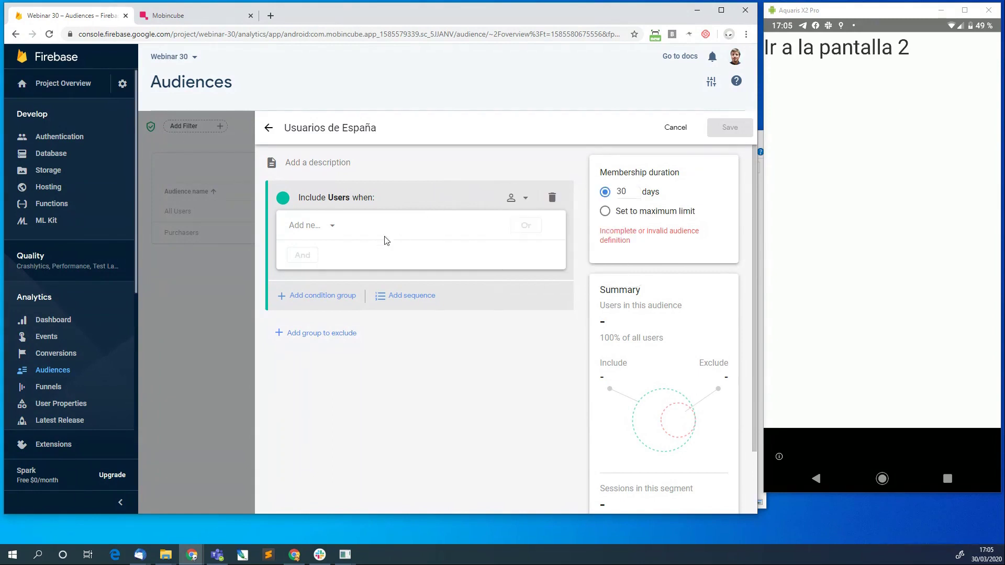
click(523, 198)
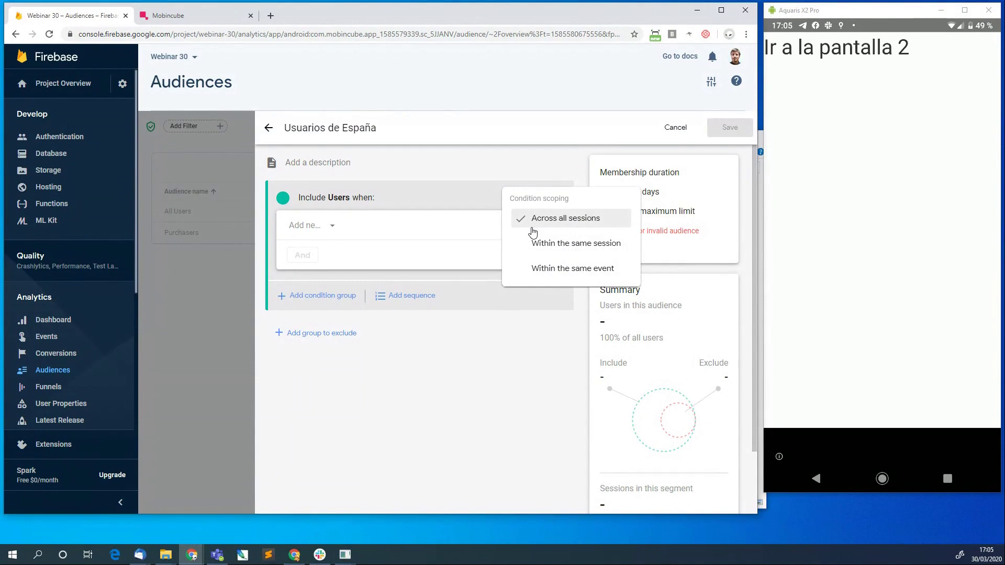
click(484, 184)
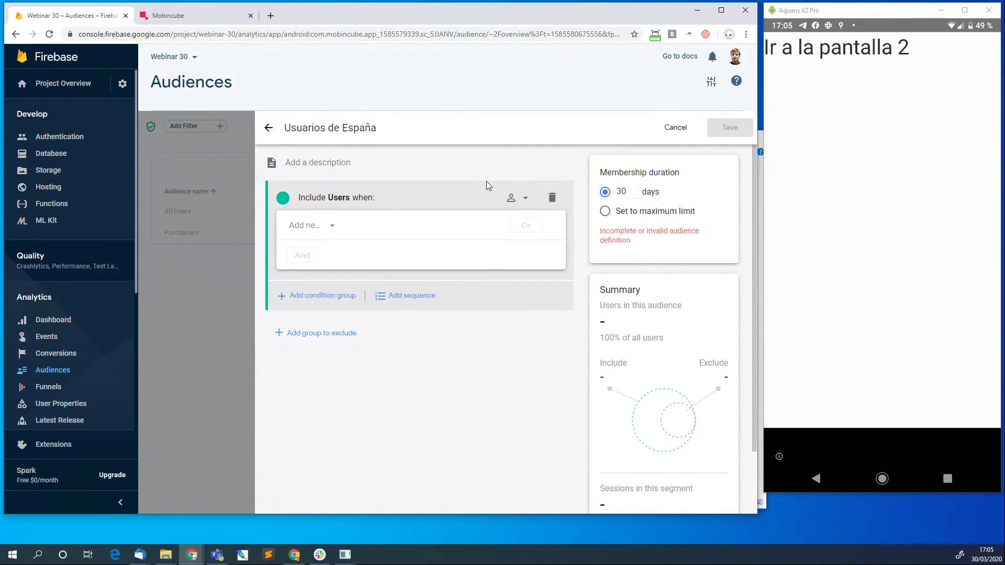
click(512, 197)
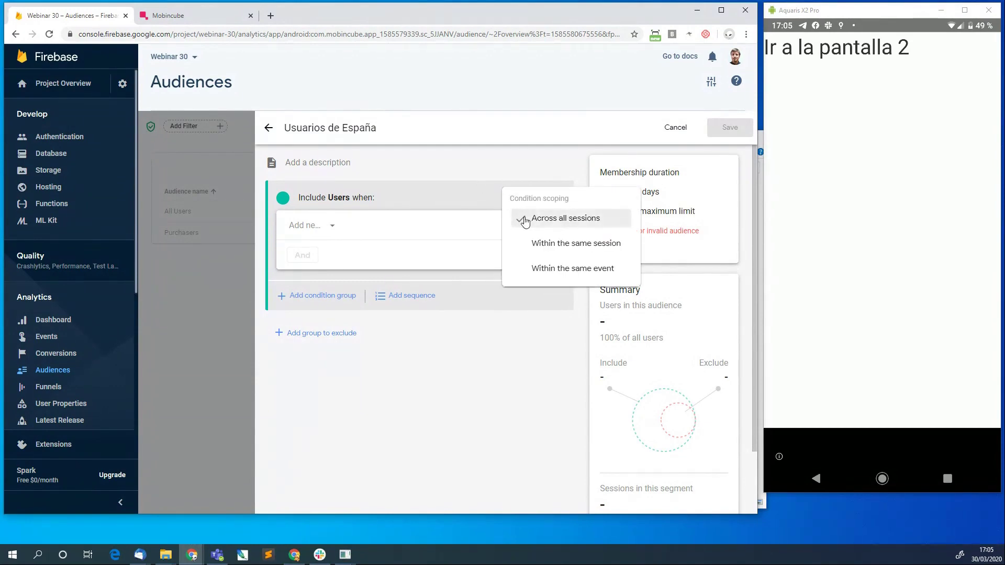
click(482, 180)
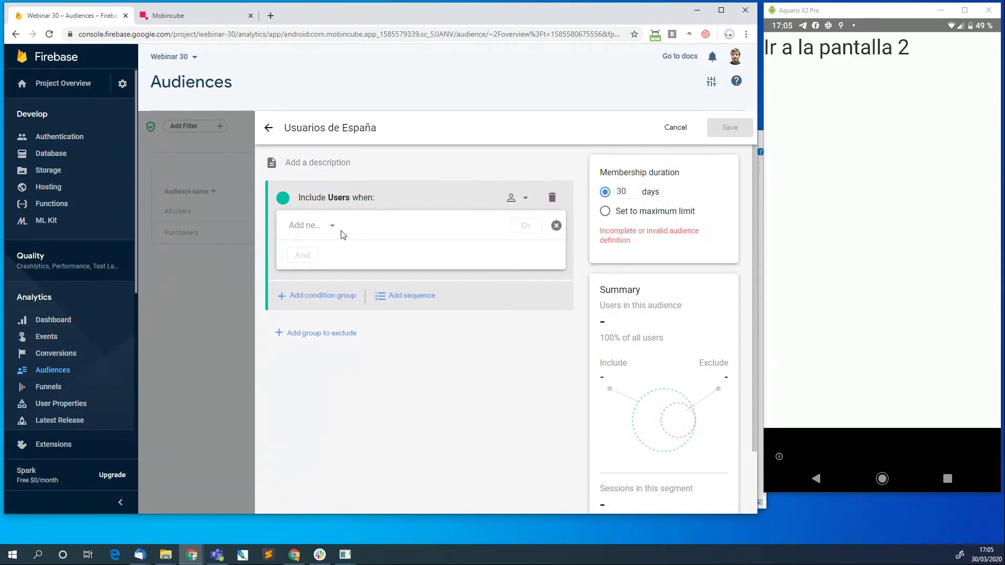
Browse the dimension list for the first condition and try First open time.
click(333, 228)
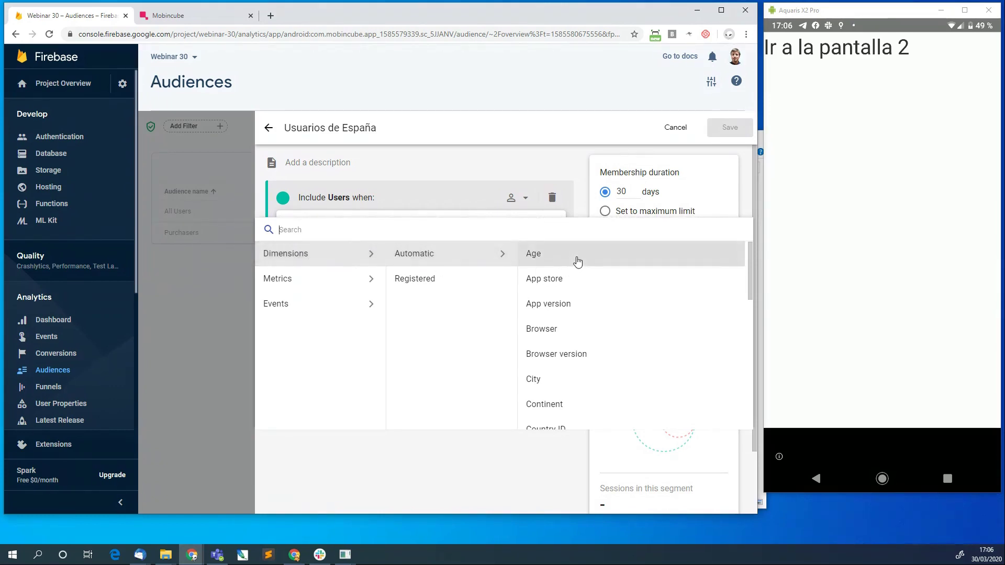
scroll(567, 286, down, 1)
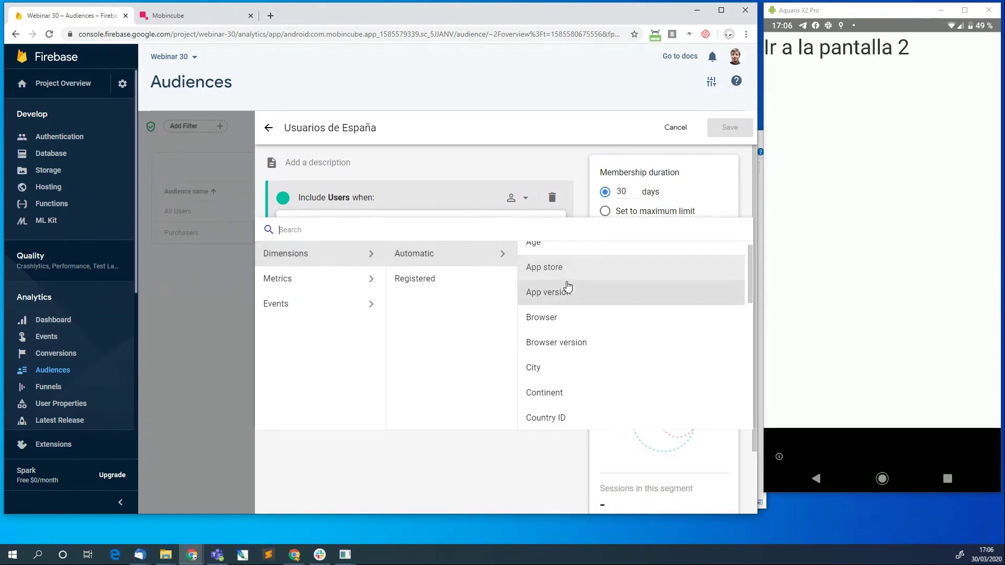
scroll(594, 297, down, 1)
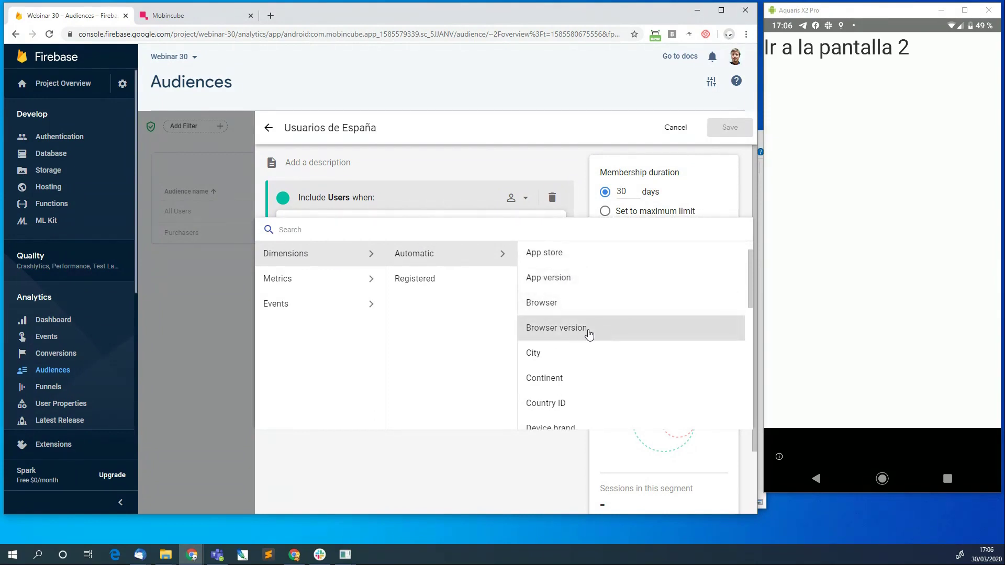
scroll(549, 352, down, 1)
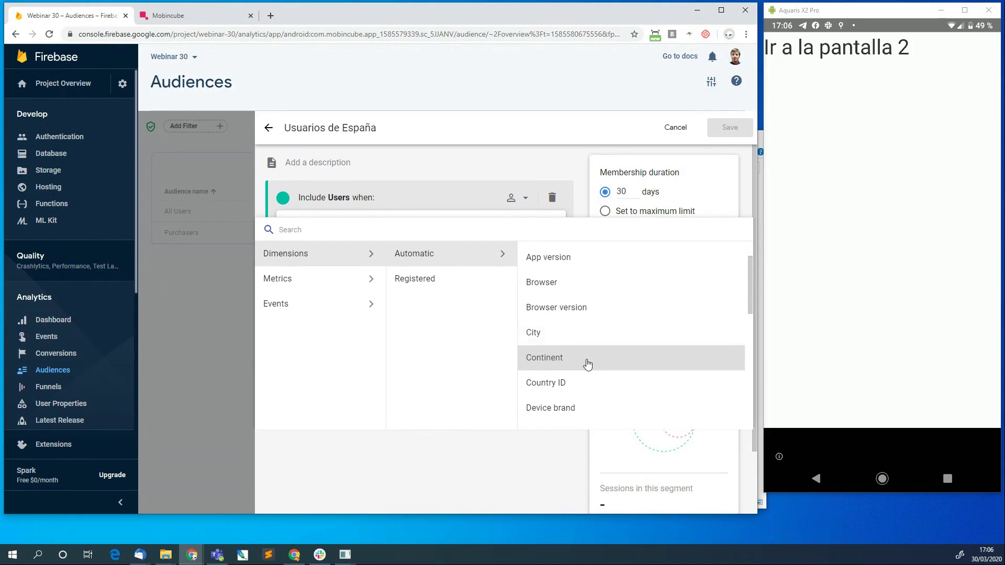
scroll(576, 359, down, 3)
scroll(588, 365, down, 1)
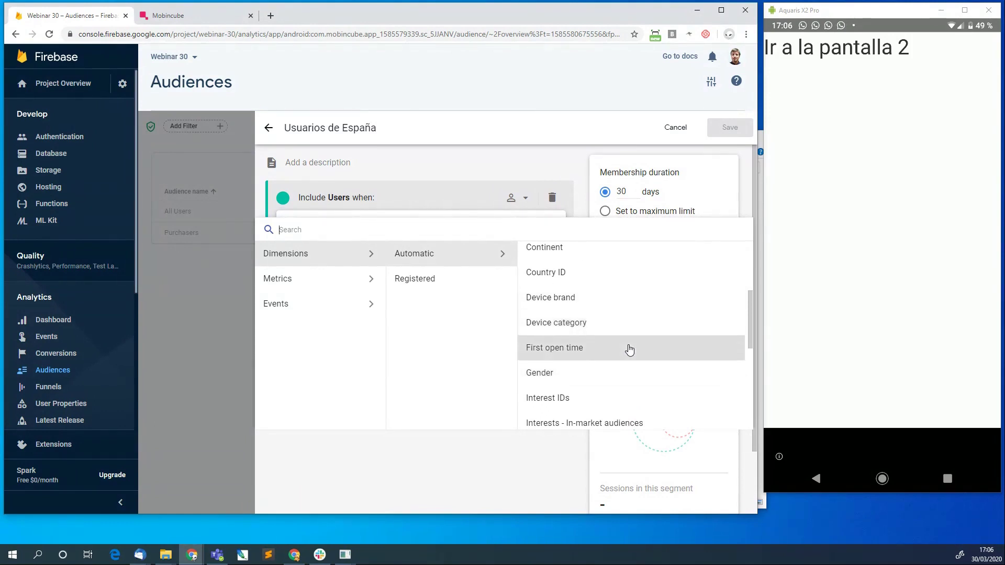
scroll(628, 347, down, 3)
scroll(629, 348, down, 5)
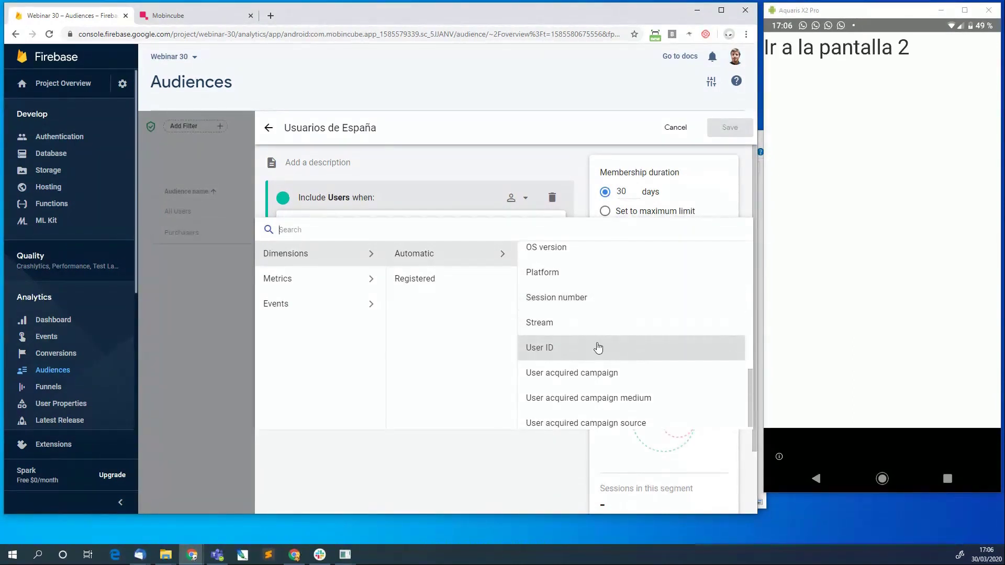
scroll(598, 347, down, 1)
scroll(597, 348, up, 12)
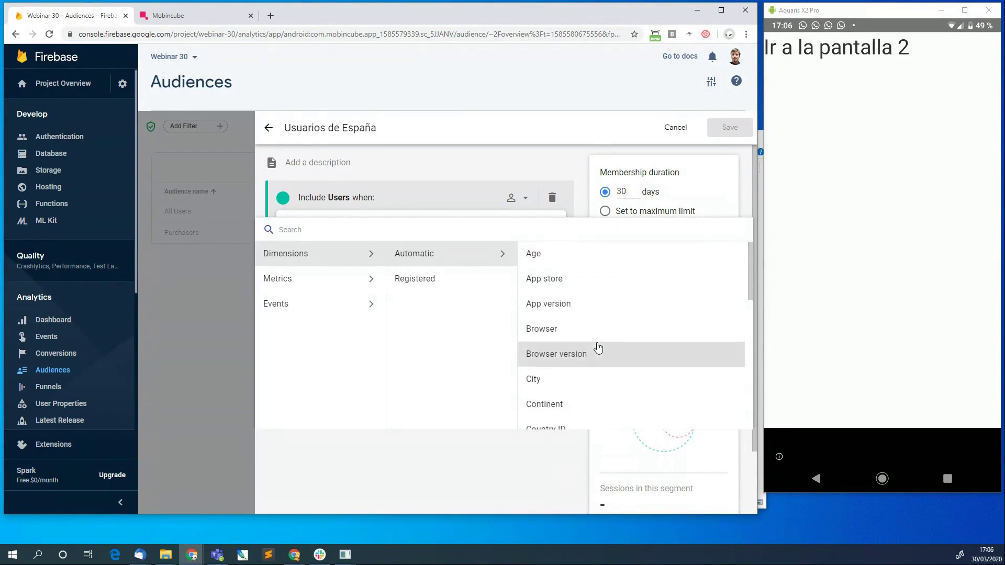
scroll(588, 361, down, 2)
scroll(588, 361, down, 1)
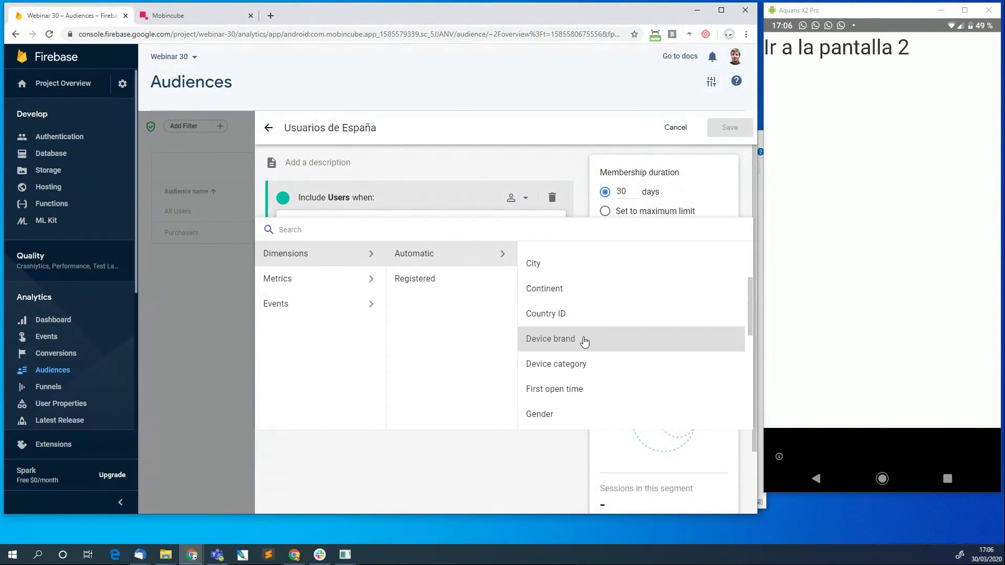
scroll(585, 342, down, 1)
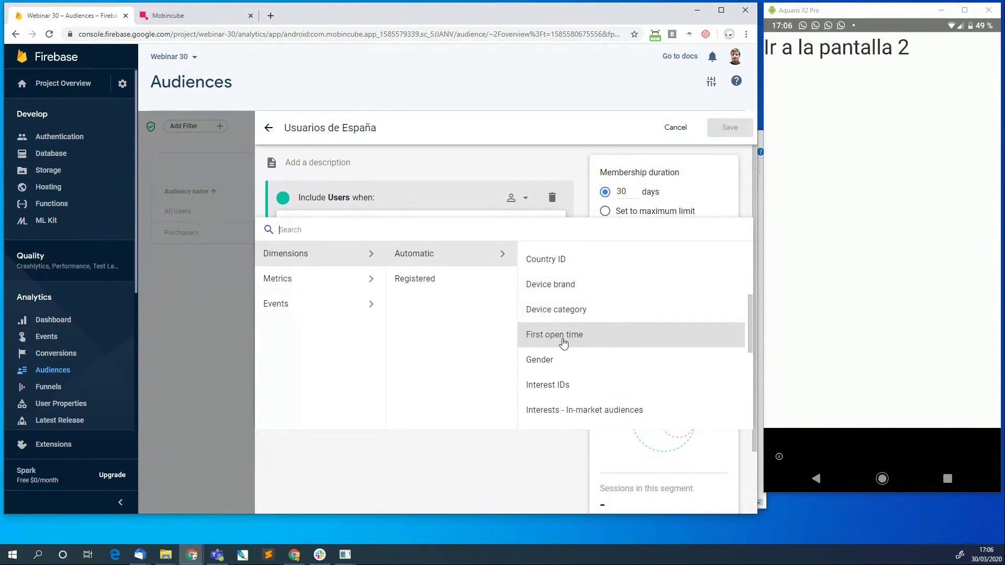
click(563, 341)
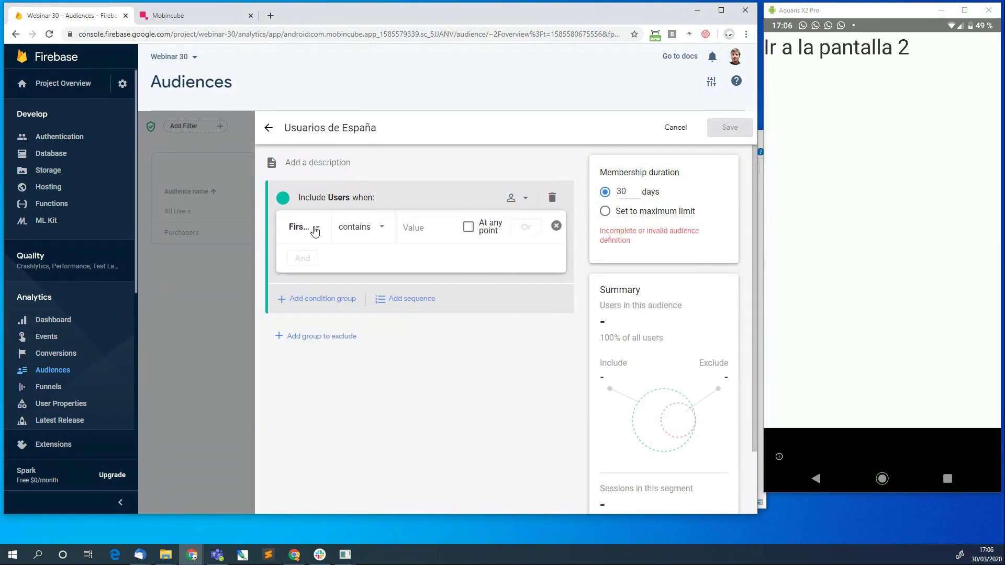
Reopen the dimension picker and scroll to automatic dimensions like City, Continent and Country ID.
click(317, 229)
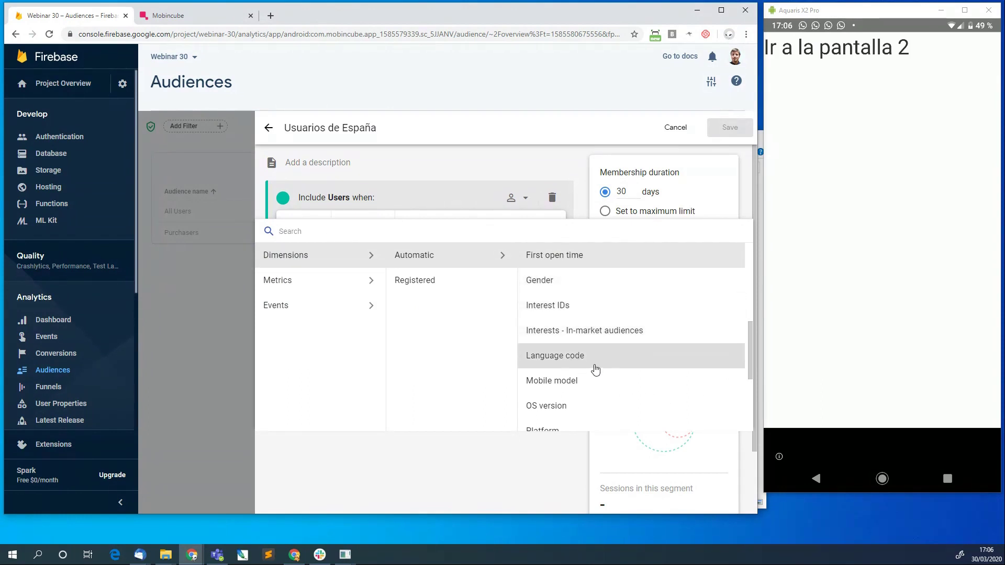
scroll(573, 371, down, 5)
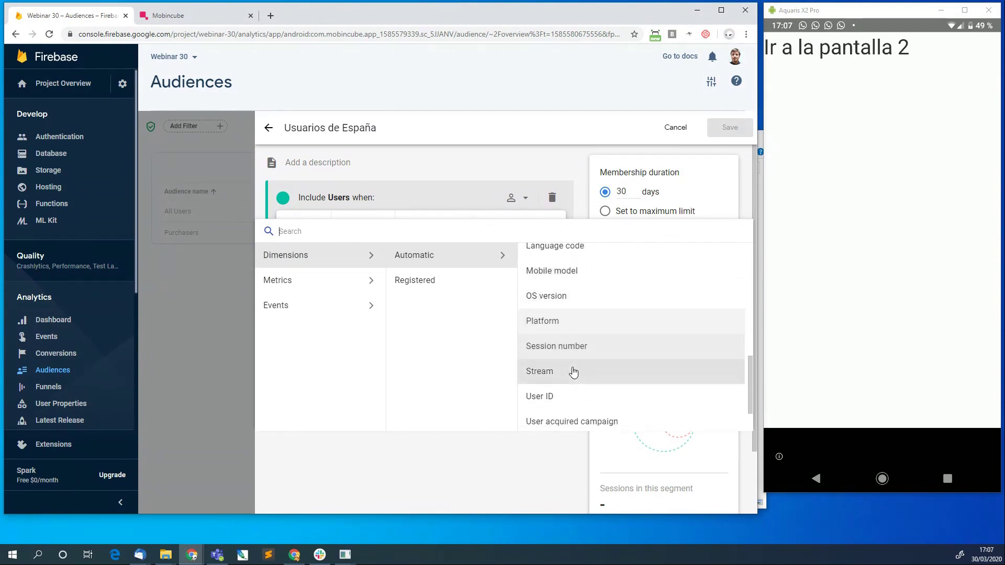
scroll(573, 371, up, 10)
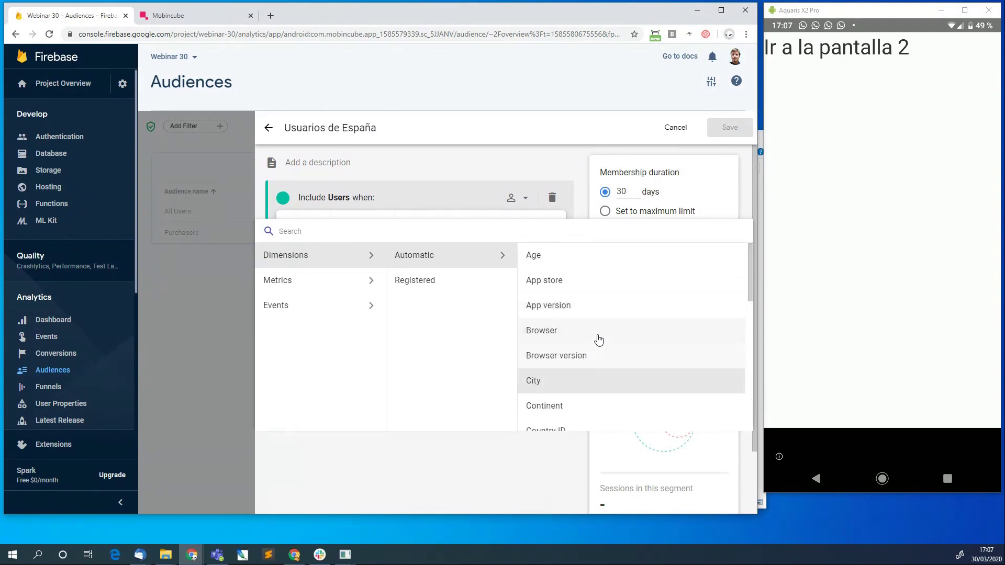
scroll(579, 360, down, 4)
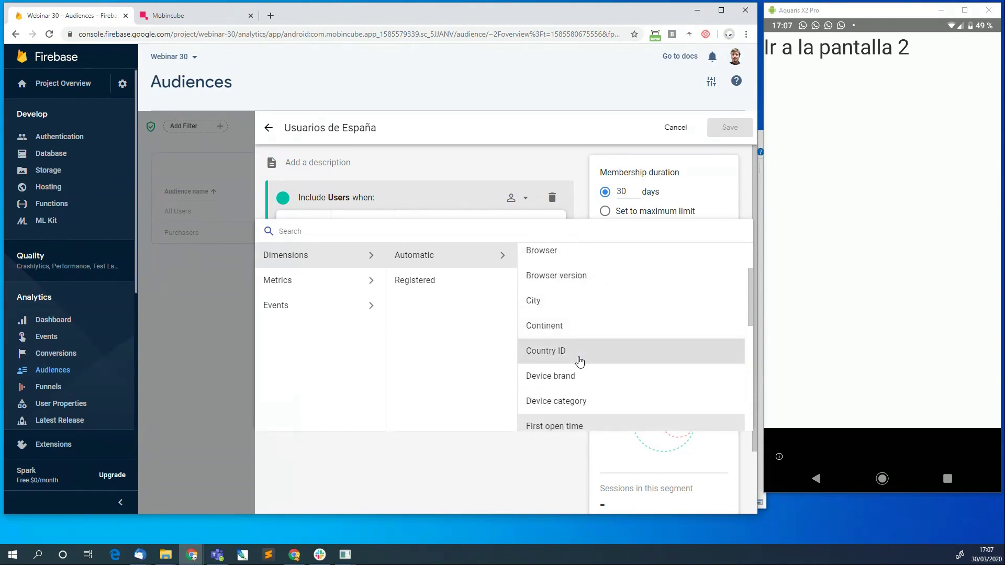
Choose Country ID as the condition dimension and try the value es.
click(566, 355)
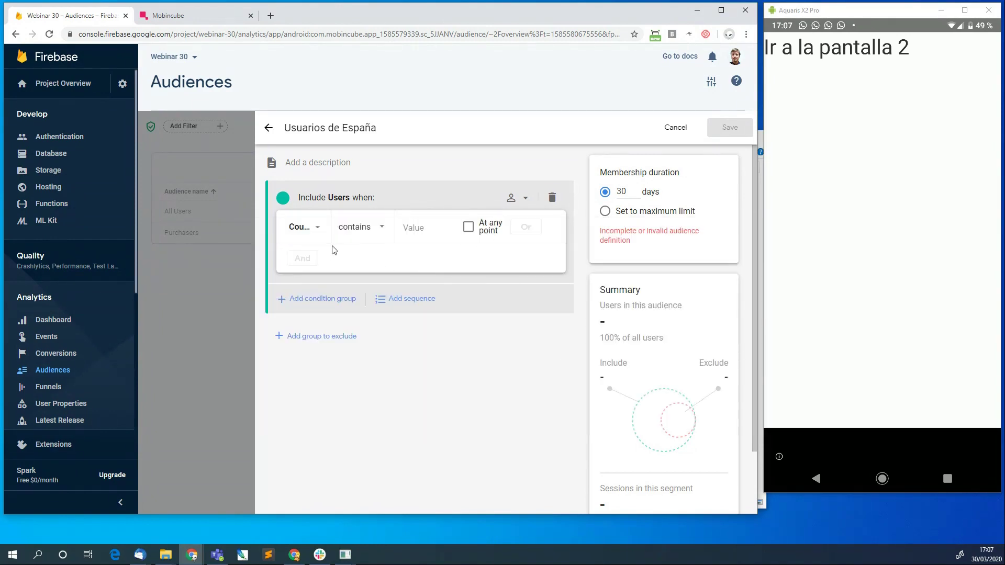
click(425, 226)
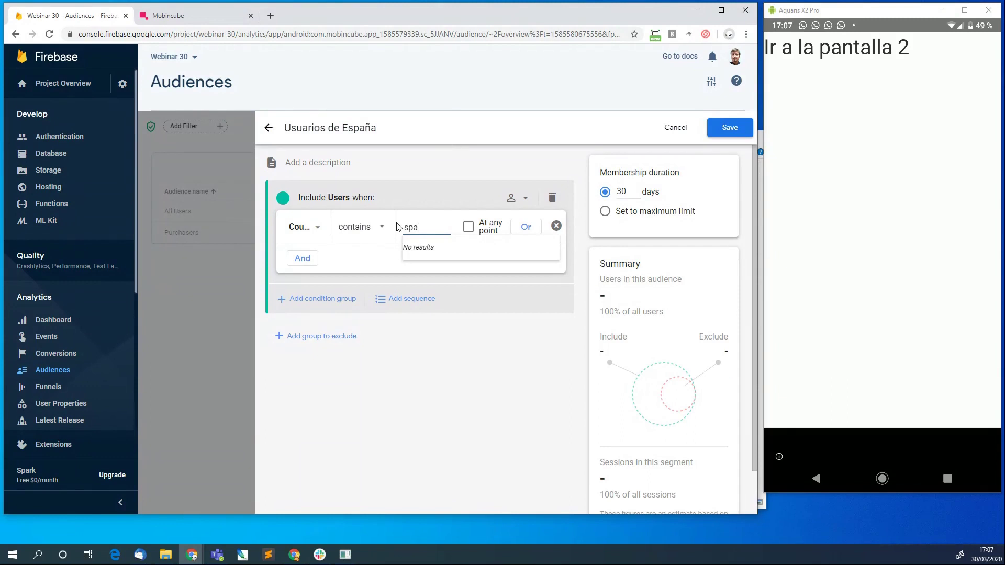
key(BackSpace)
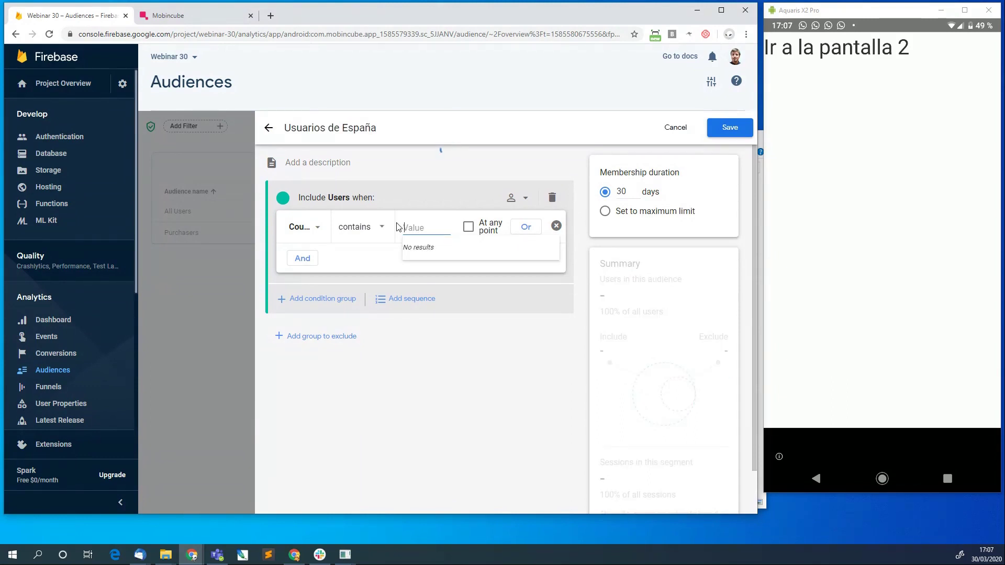
text(es)
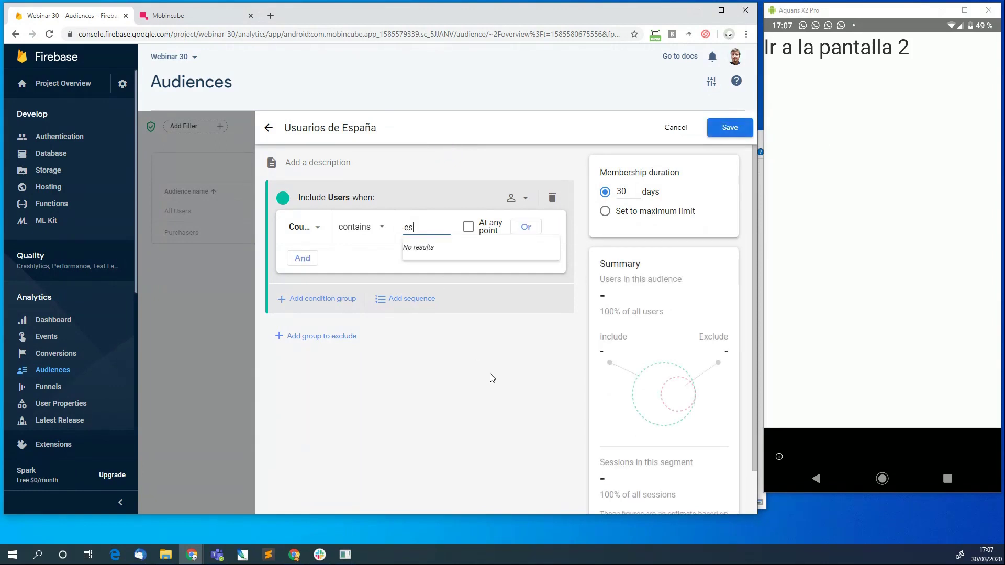
click(512, 394)
Reselect Country ID from the dimension list to reset the condition to contains.
click(314, 229)
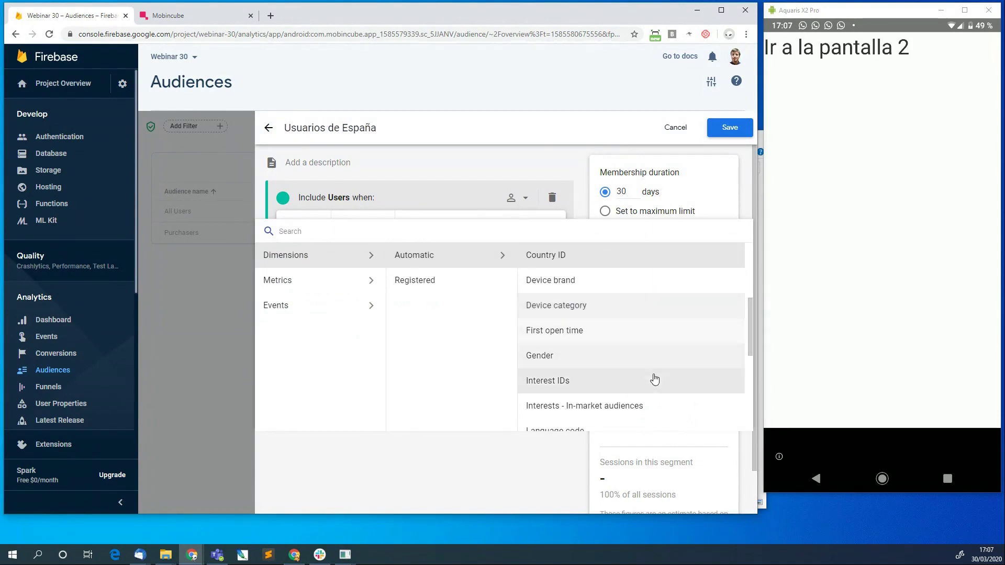
scroll(653, 377, down, 3)
scroll(654, 379, down, 2)
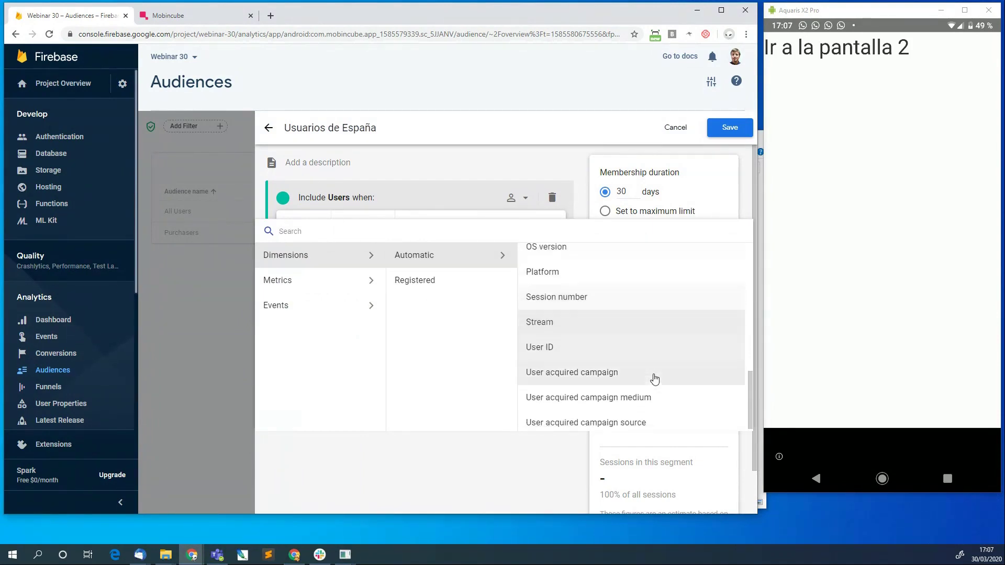
scroll(654, 378, up, 5)
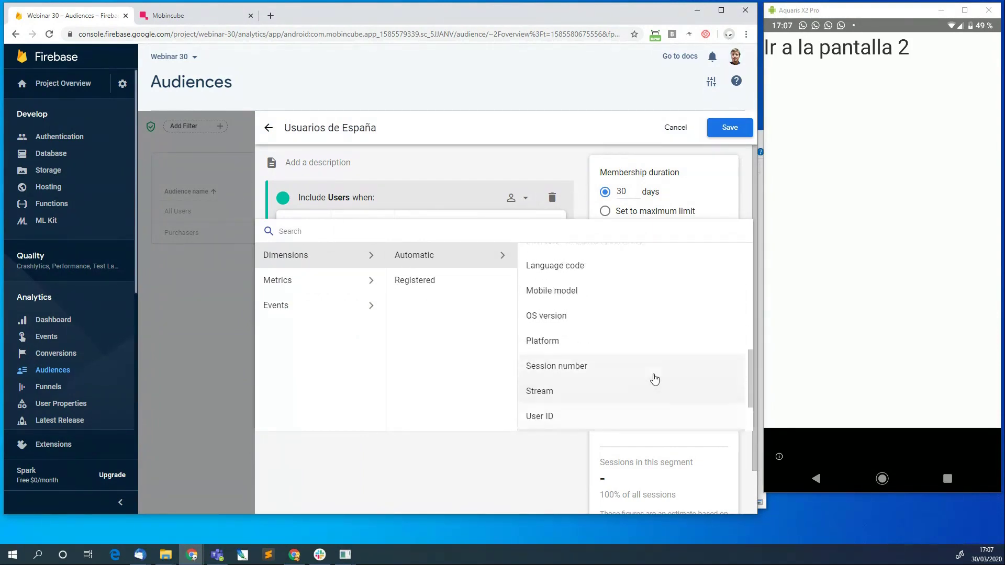
scroll(653, 377, up, 1)
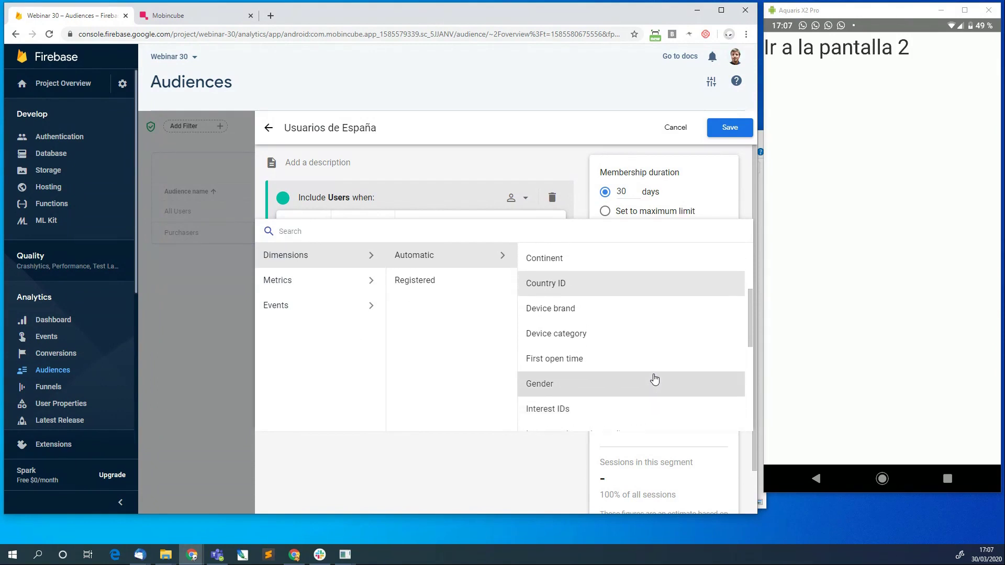
scroll(582, 295, up, 3)
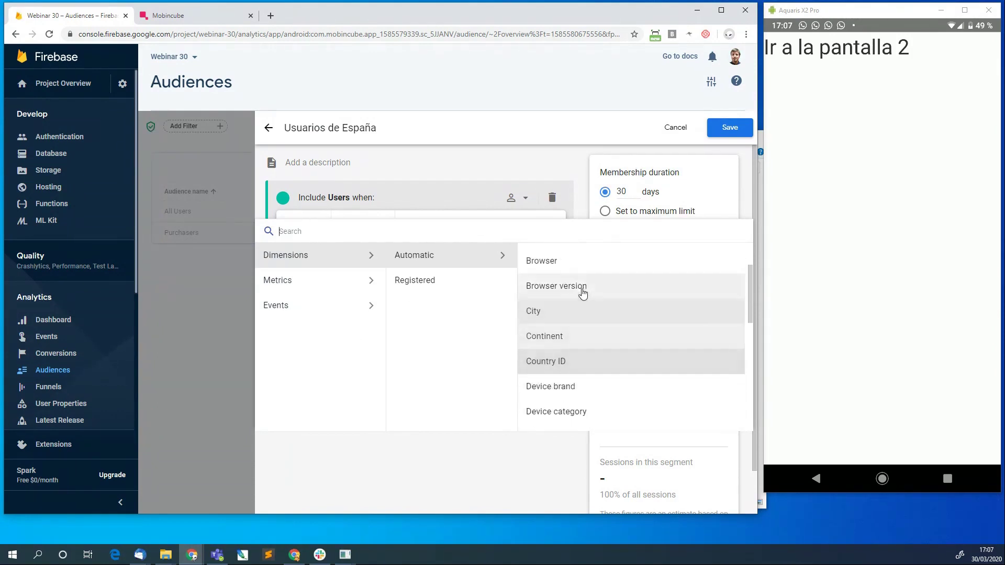
scroll(582, 296, down, 3)
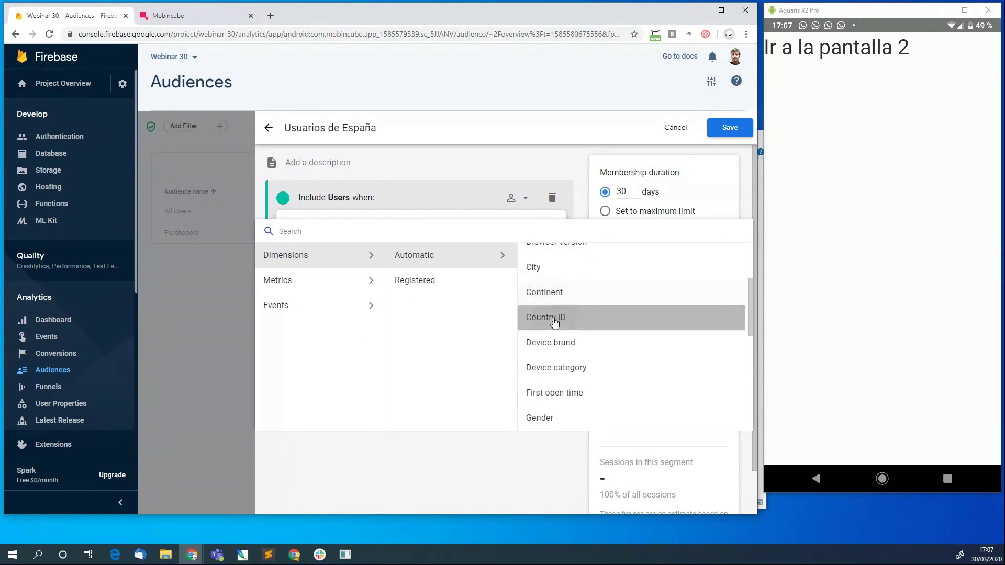
click(549, 317)
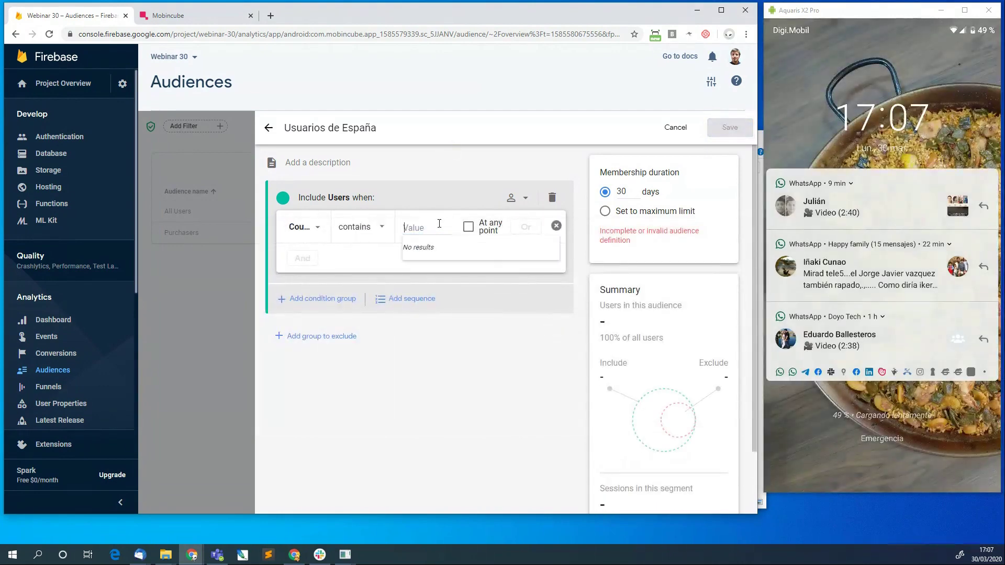
Set the Country ID condition value to es, then switch to the Mobincube tab.
text(es)
click(482, 392)
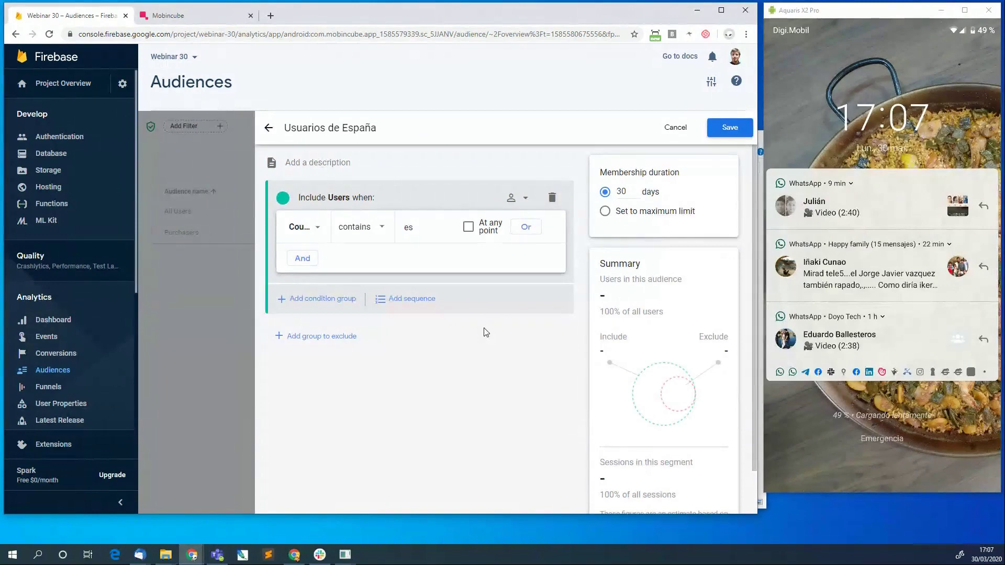
click(202, 16)
scroll(366, 224, down, 2)
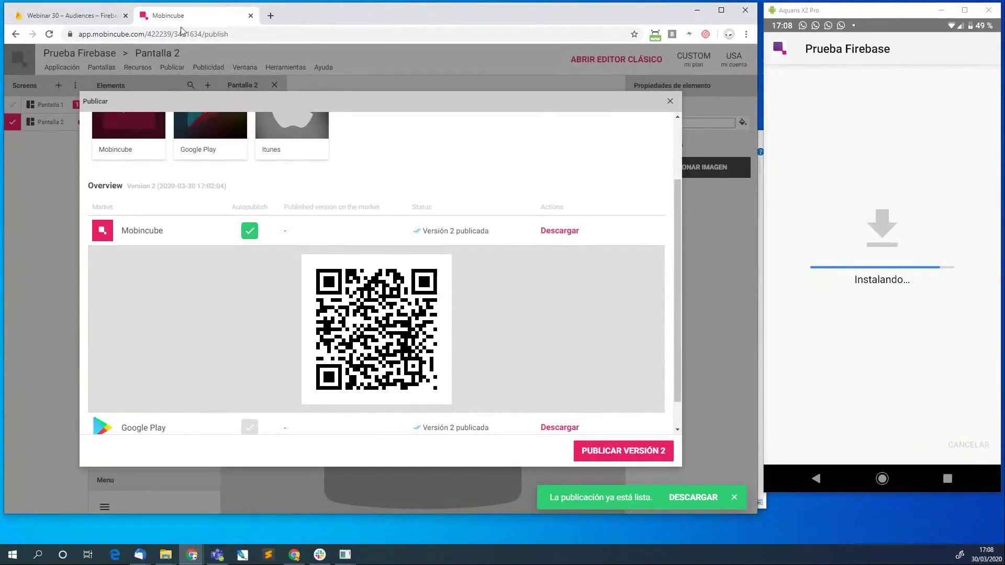
Return to the Firebase audience editor after reviewing the published version 2.
click(77, 19)
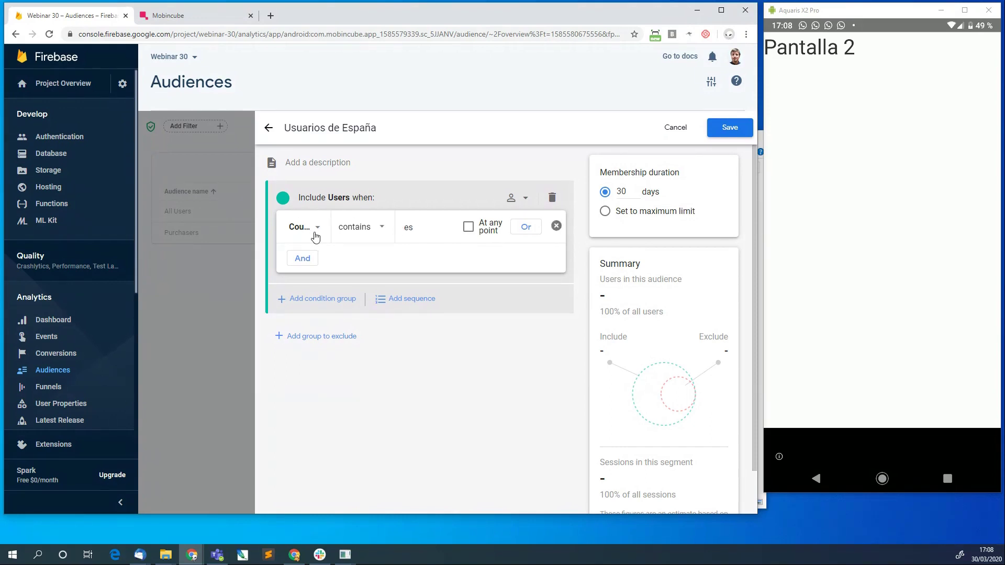
Add a second AND condition row below Country ID contains es.
click(298, 259)
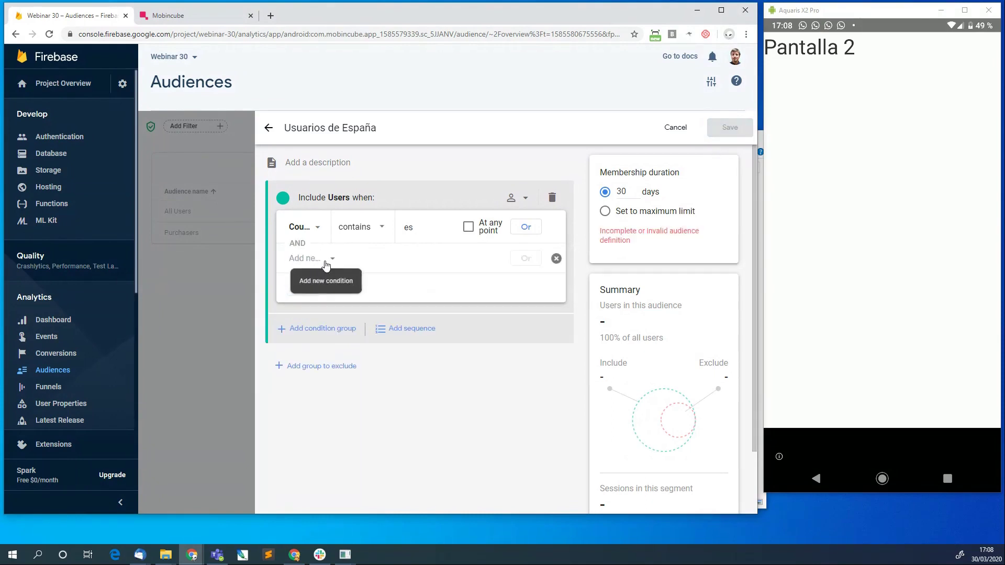
Browse Metrics for the new condition, then scroll the Events list toward in_app_purchase.
click(325, 260)
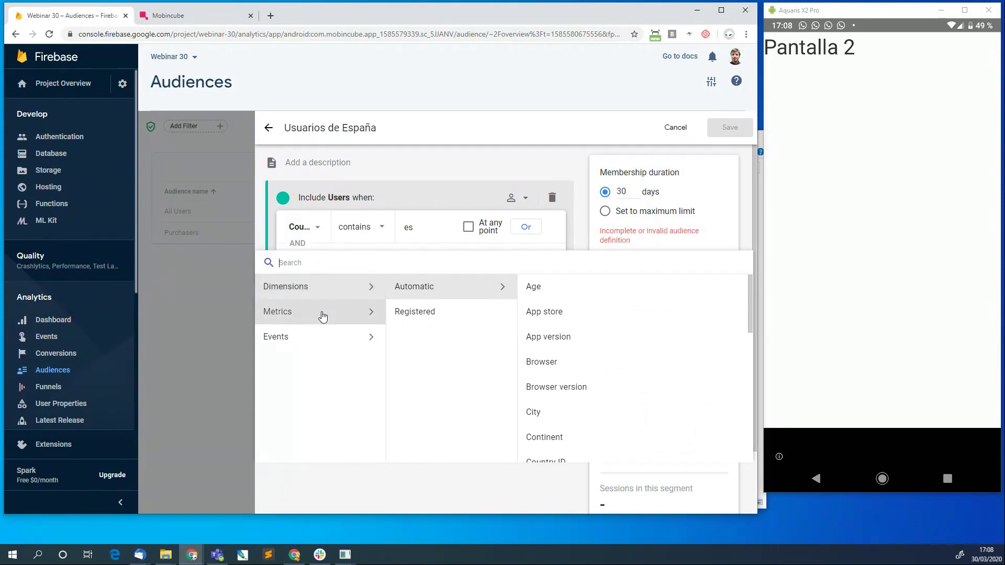
click(323, 316)
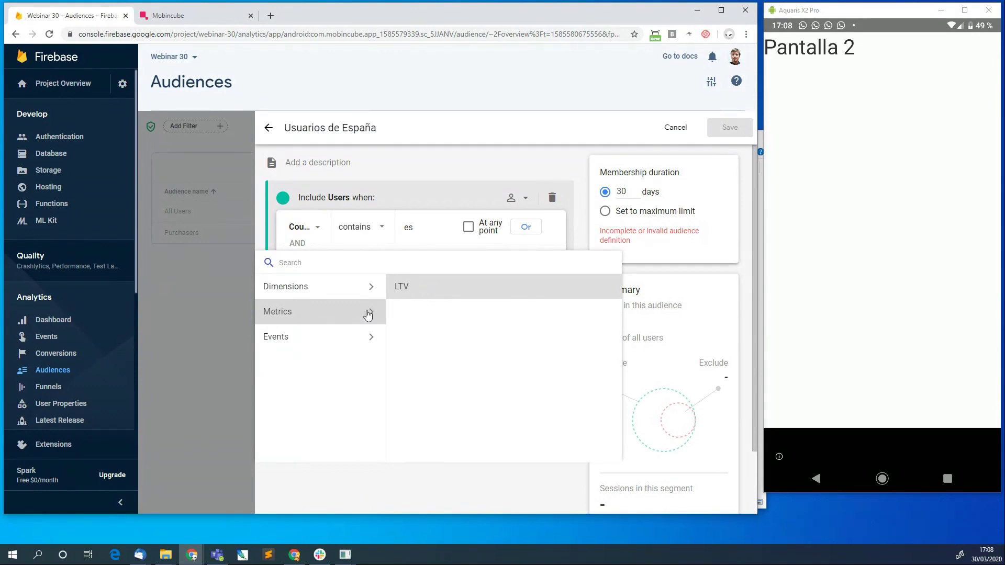
click(313, 344)
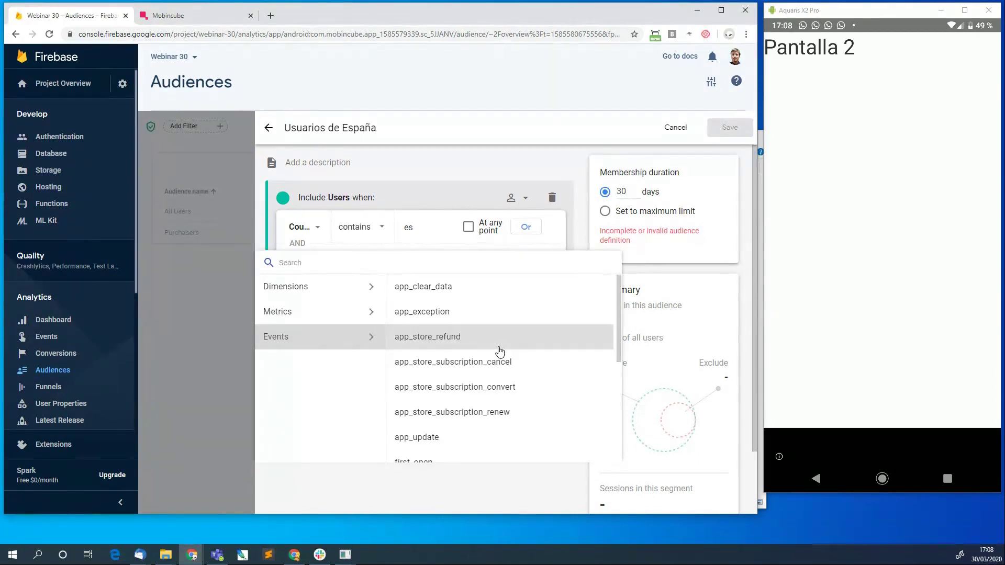
scroll(500, 351, down, 3)
scroll(500, 350, down, 1)
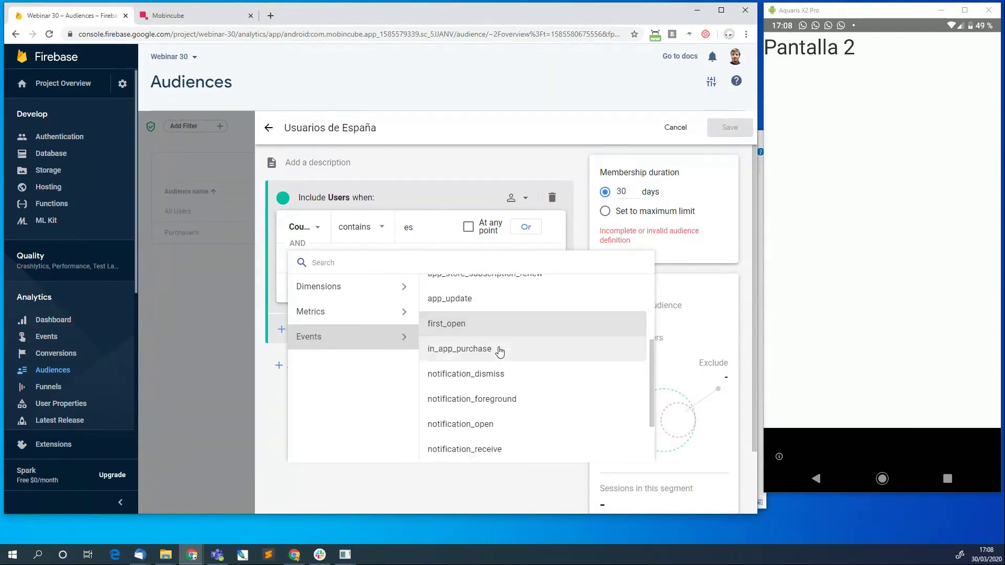
scroll(499, 350, down, 3)
scroll(500, 351, up, 7)
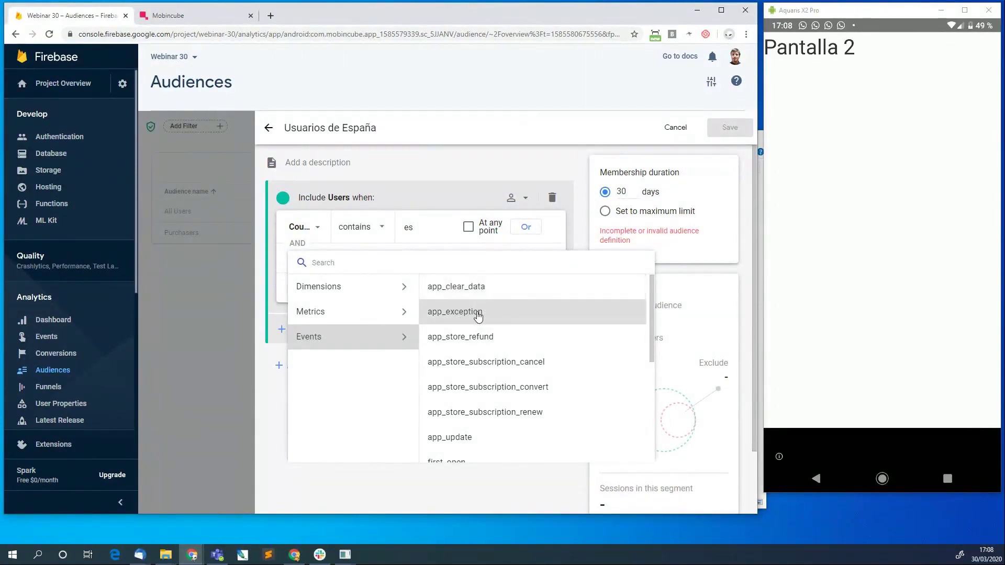
scroll(477, 316, down, 1)
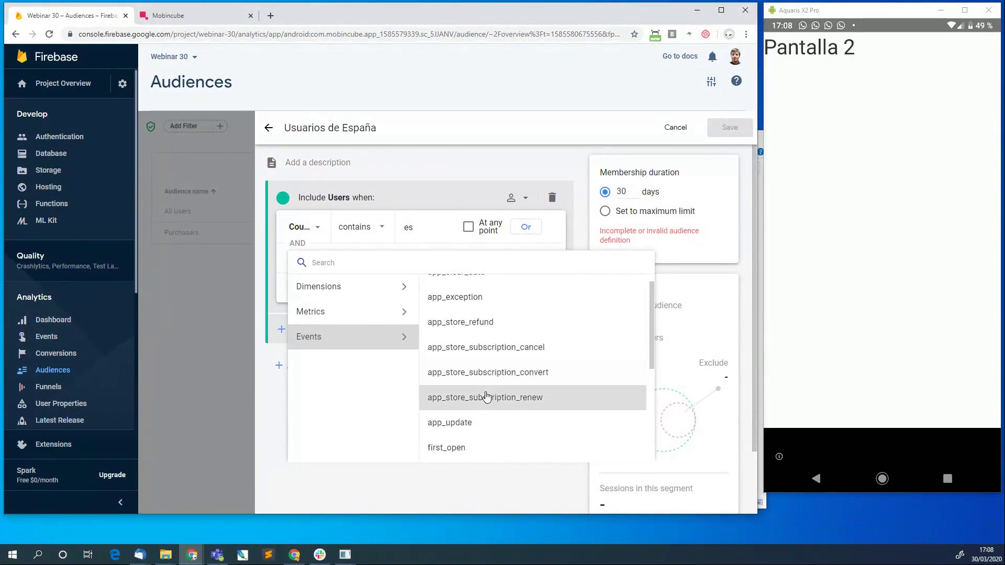
scroll(486, 396, down, 1)
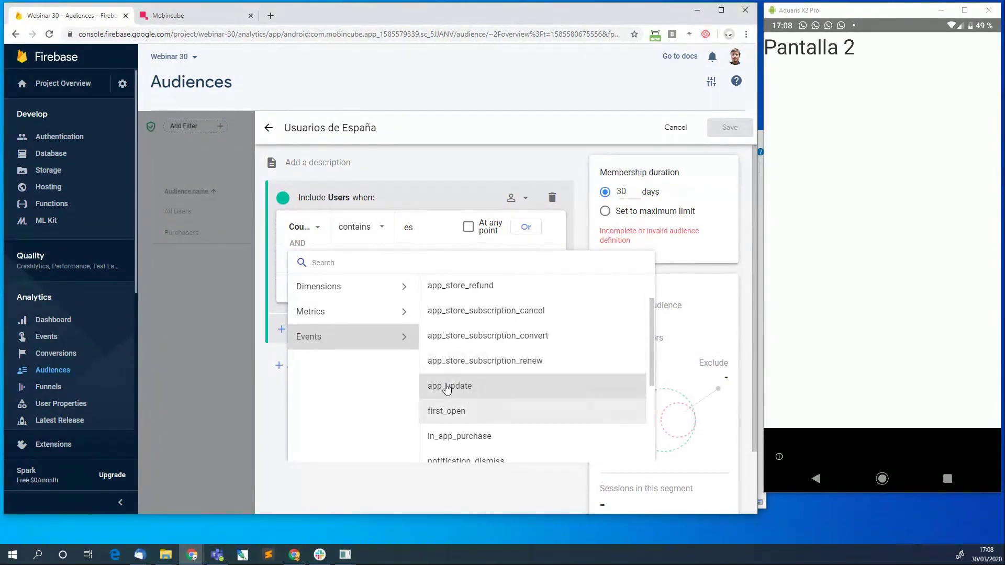
scroll(464, 390, down, 1)
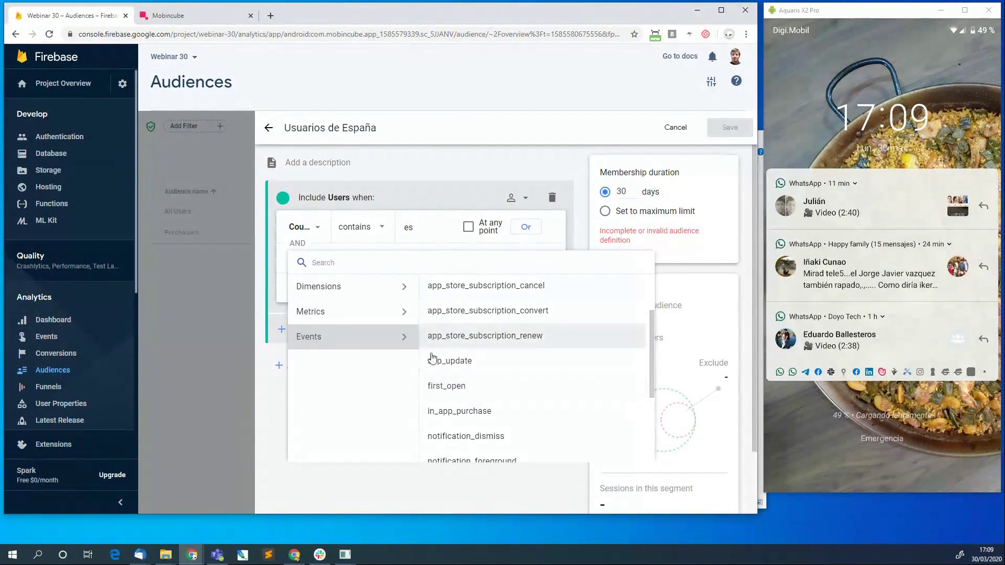
scroll(465, 392, down, 1)
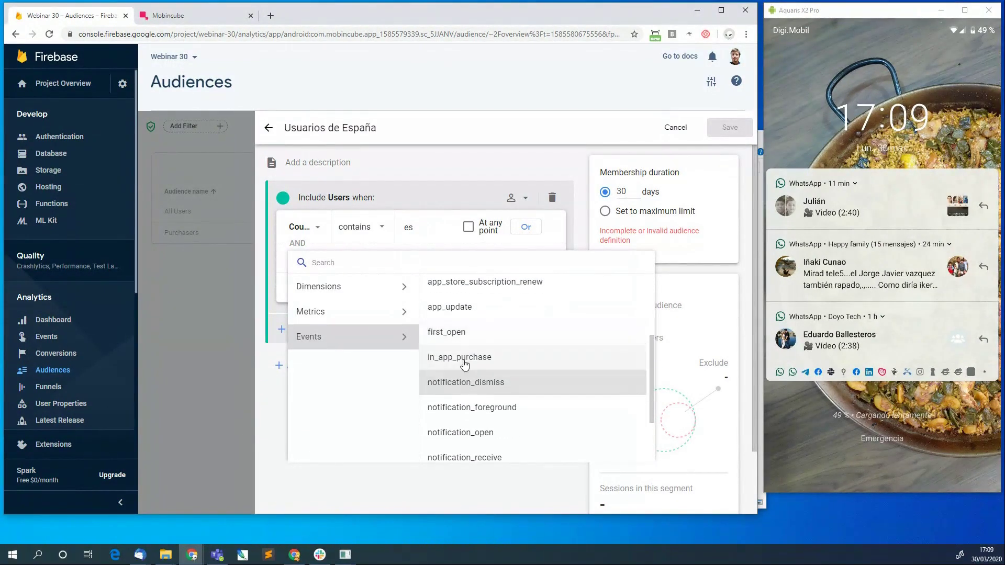
scroll(476, 372, down, 1)
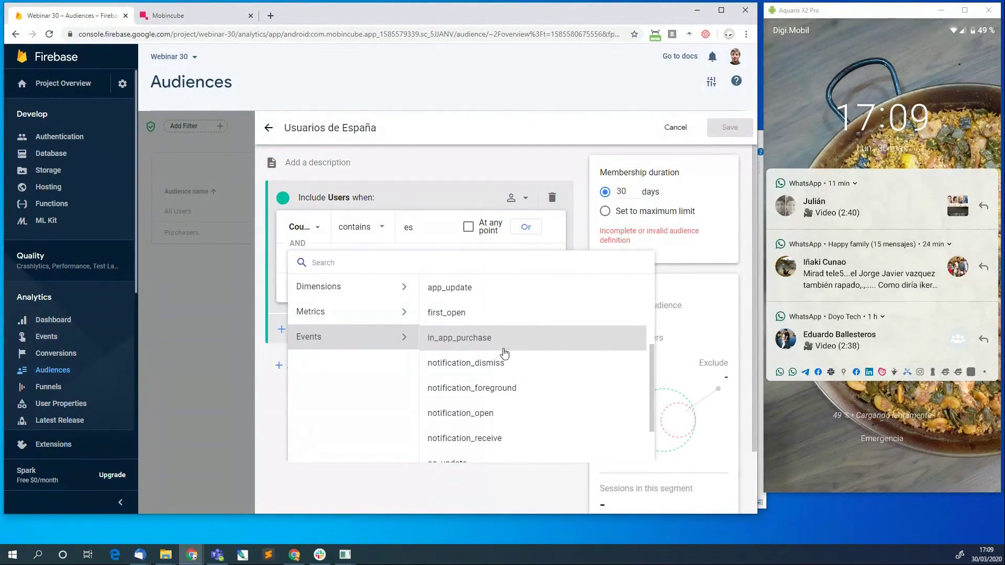
Make the second condition the in_app_purchase event, try an event_count > filter, then discard it.
click(461, 339)
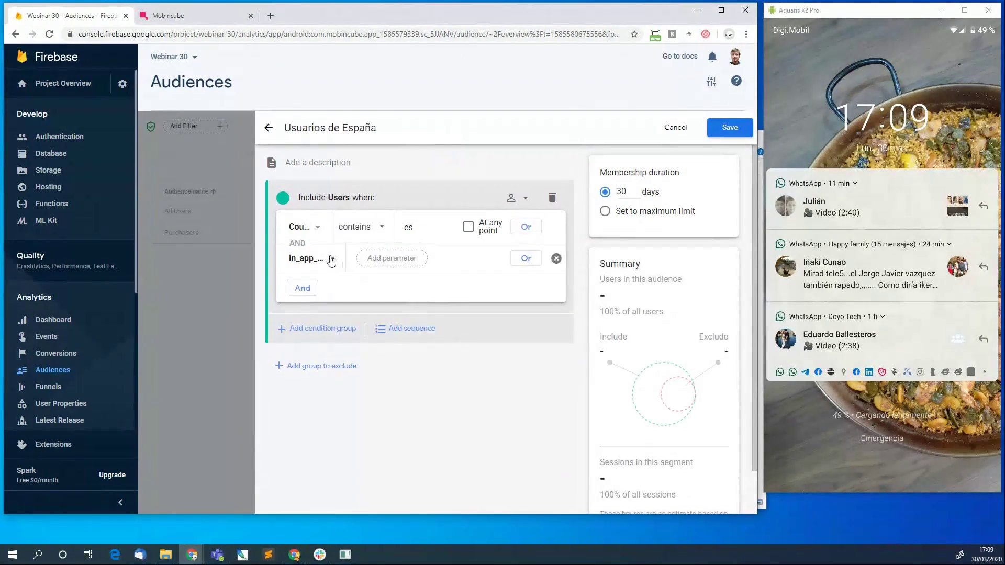
click(369, 259)
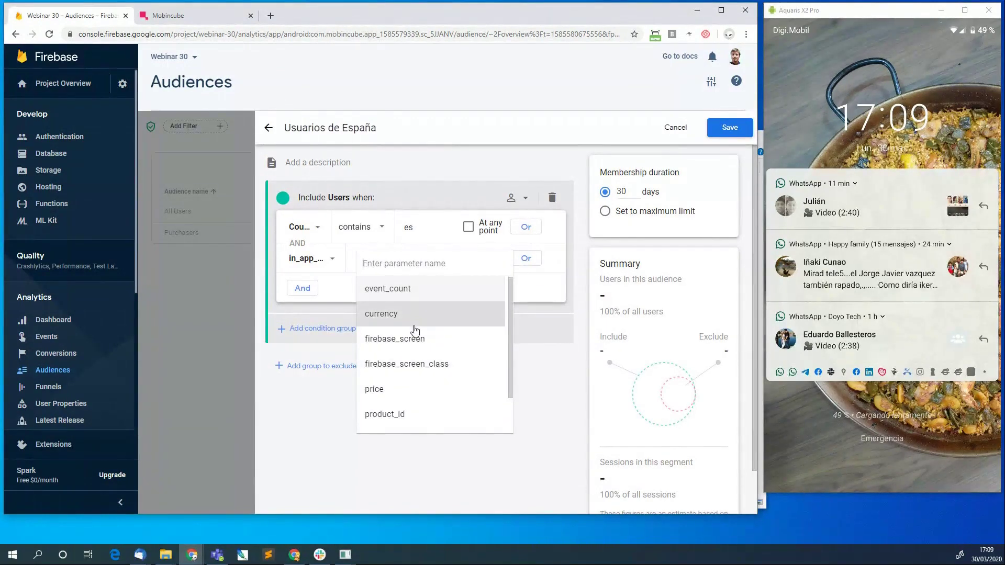
click(401, 288)
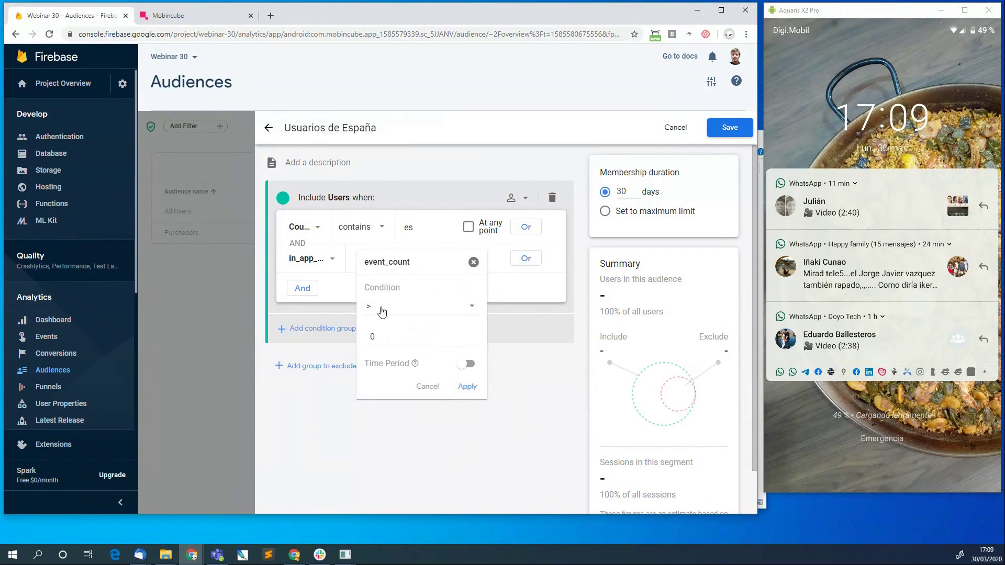
click(455, 311)
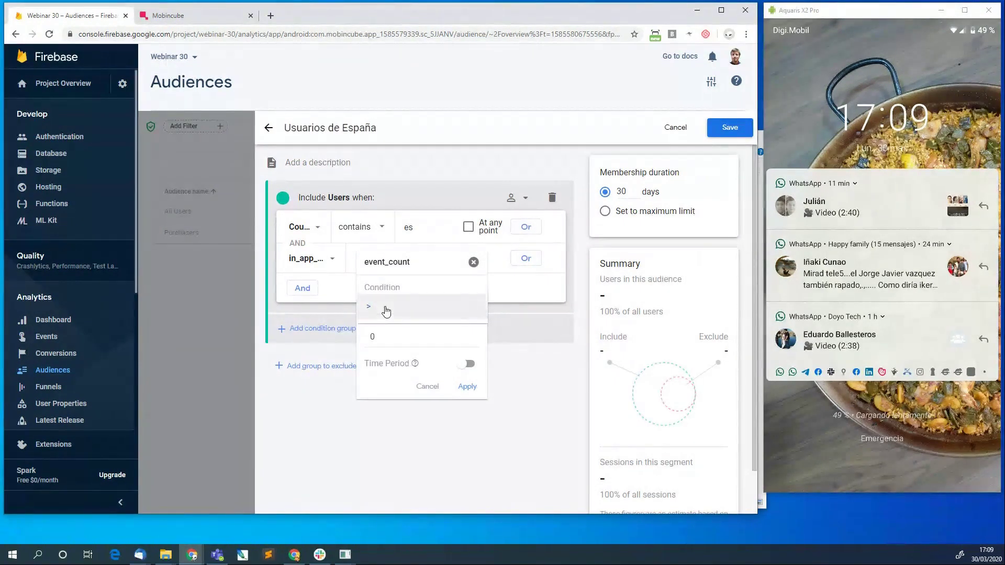
click(374, 343)
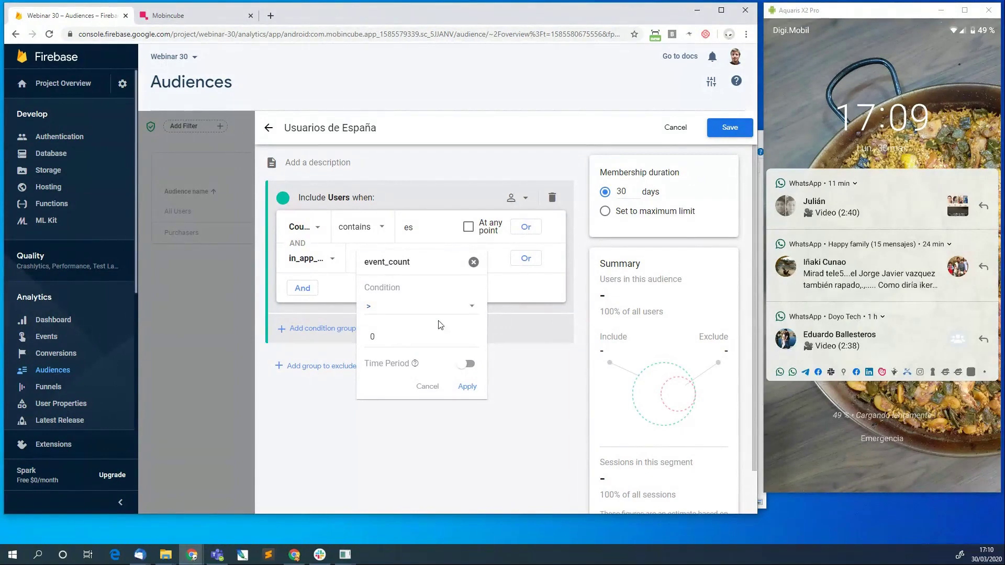
click(473, 308)
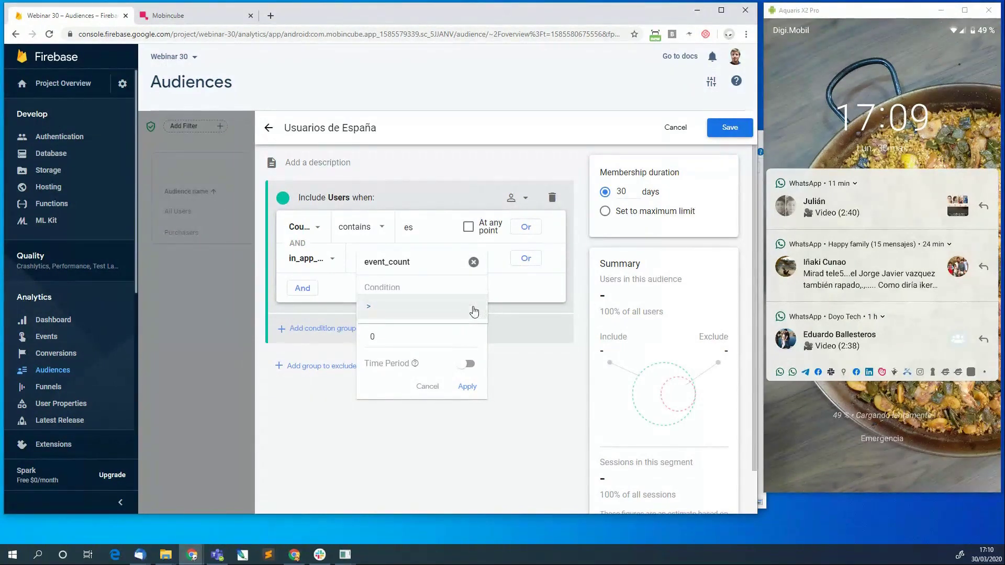
click(372, 312)
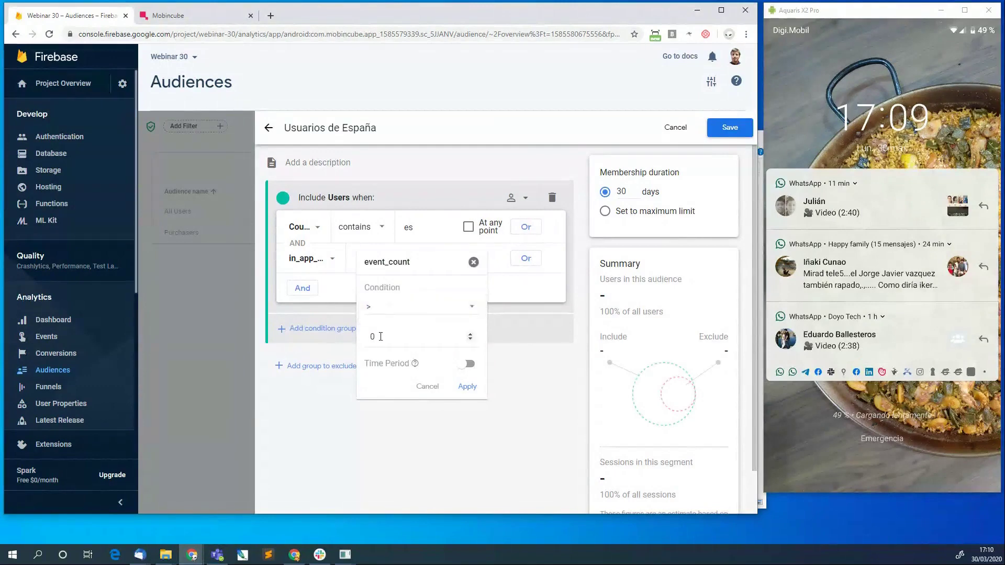
click(473, 262)
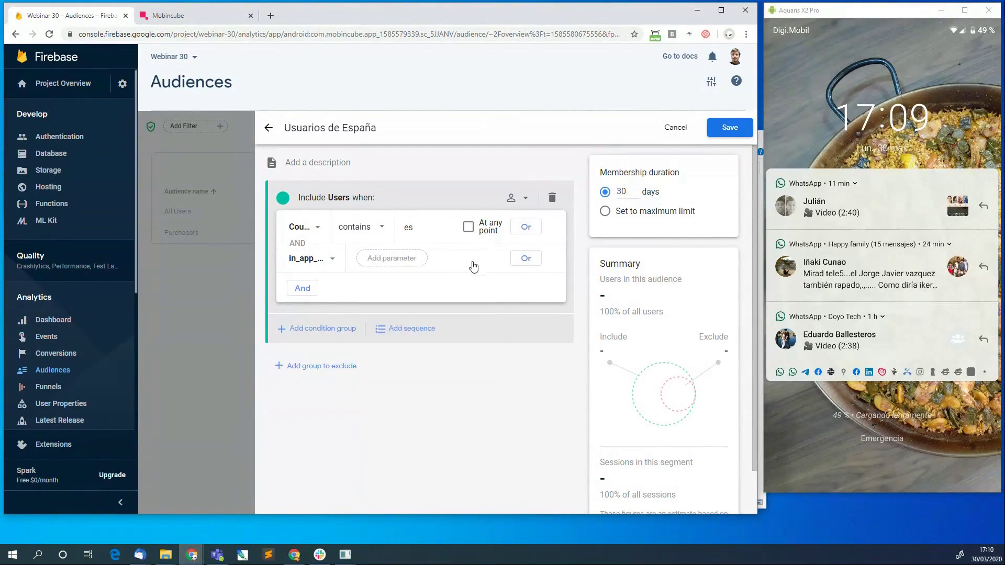
click(403, 261)
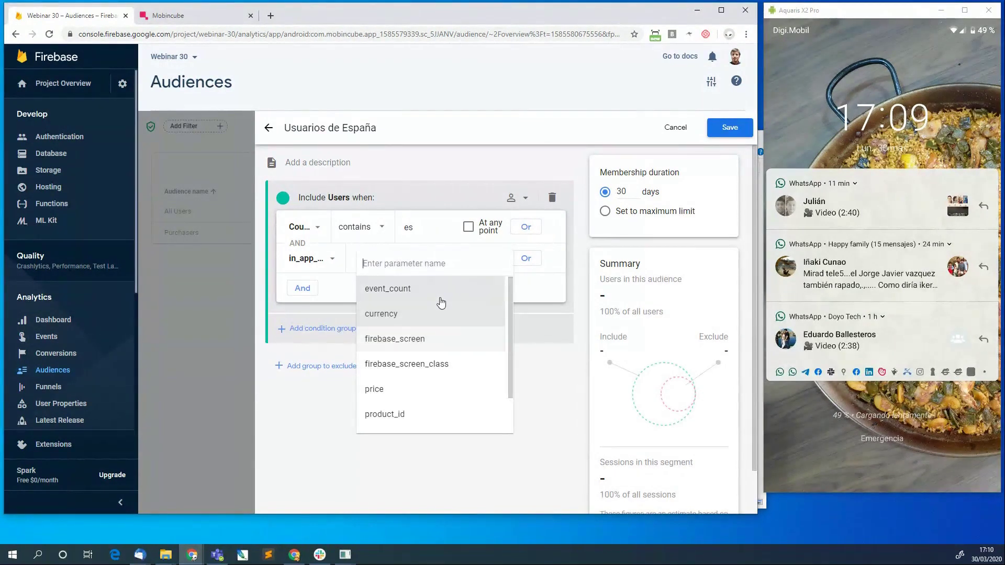
scroll(439, 325, down, 2)
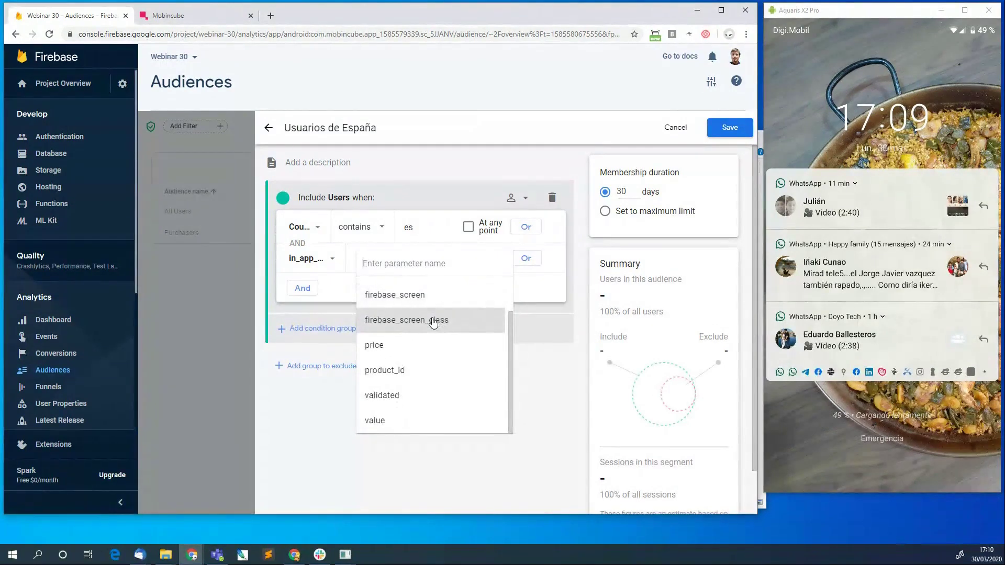
scroll(434, 323, up, 1)
scroll(433, 323, up, 1)
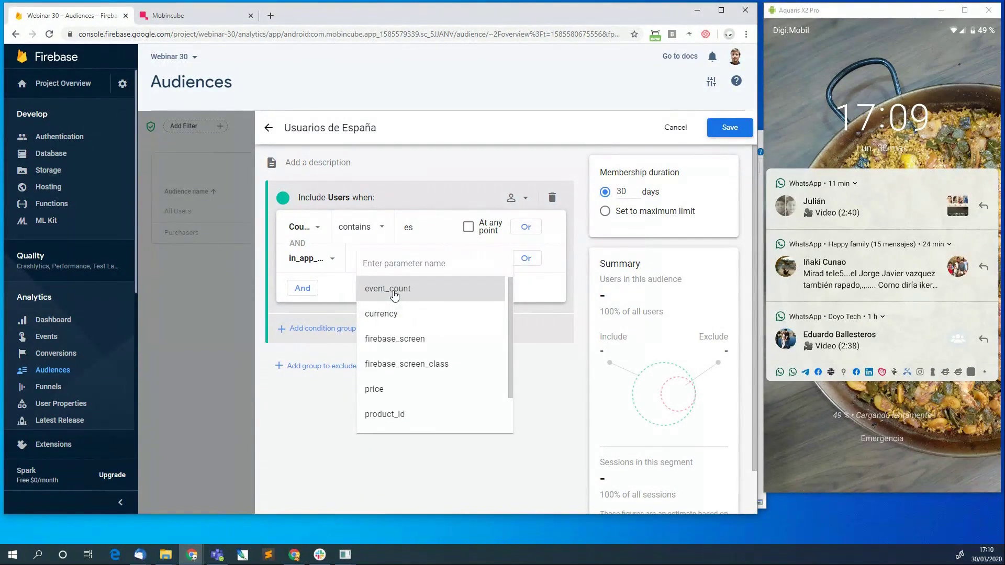
click(337, 271)
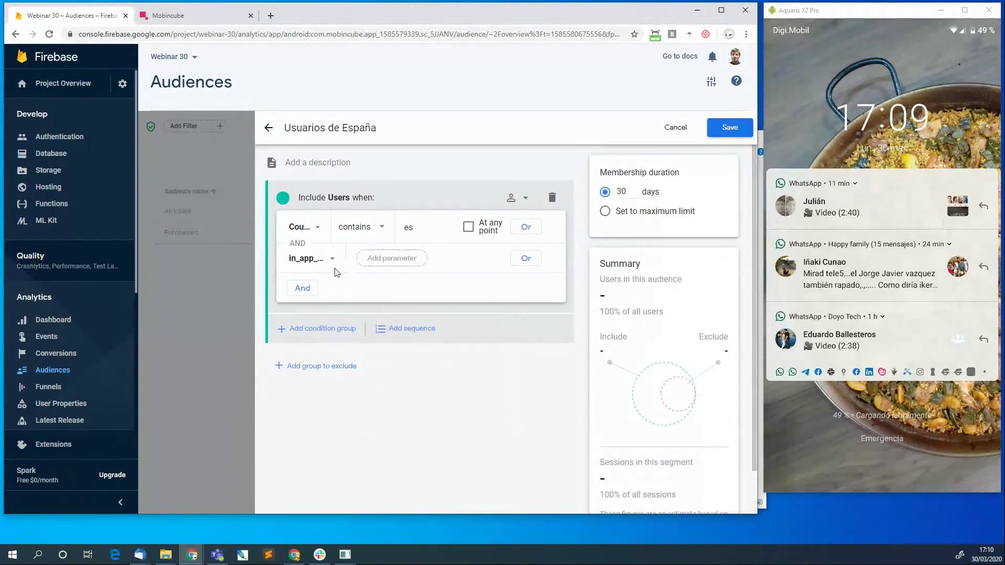
click(333, 260)
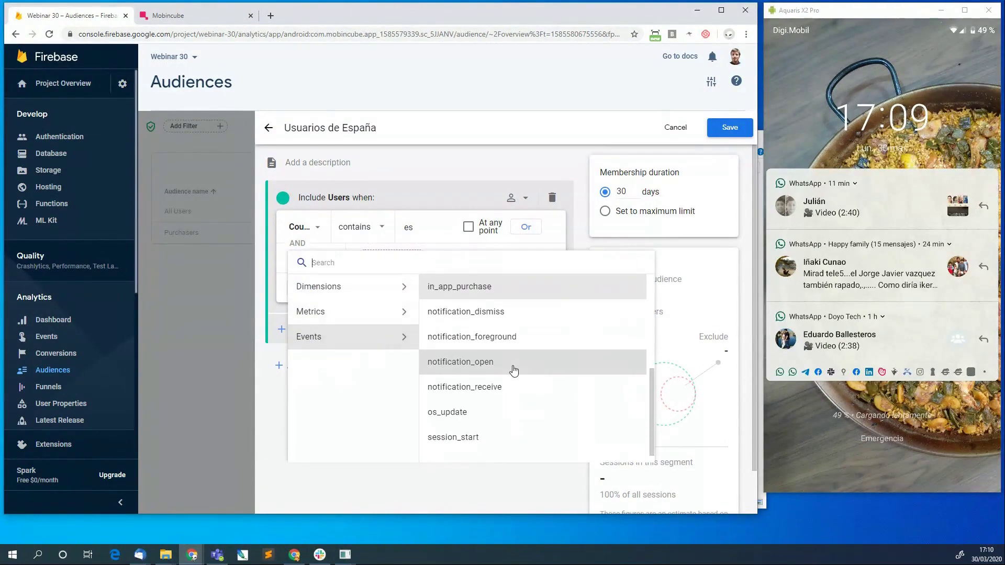
scroll(511, 370, down, 1)
scroll(514, 371, up, 2)
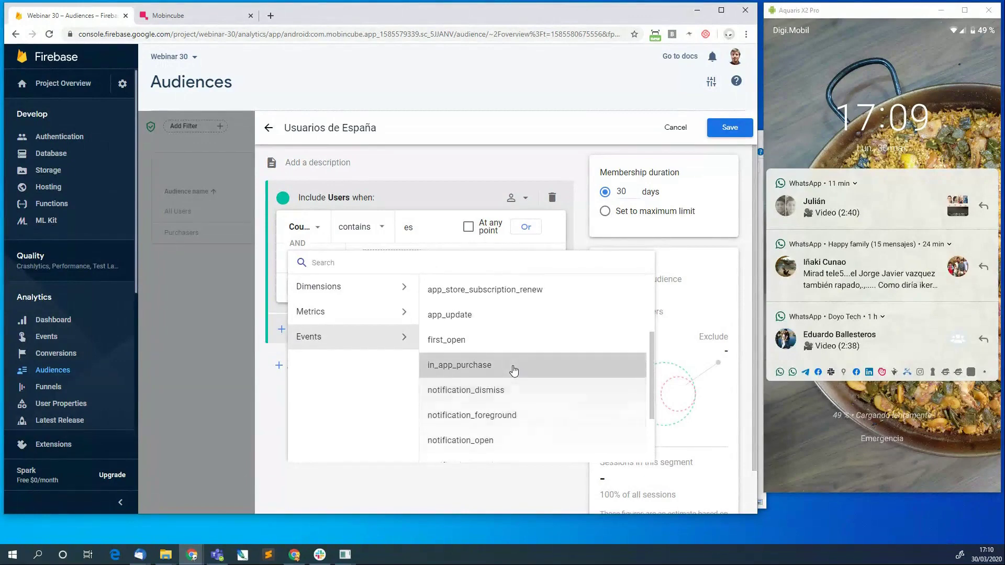
scroll(514, 371, down, 2)
scroll(514, 371, up, 2)
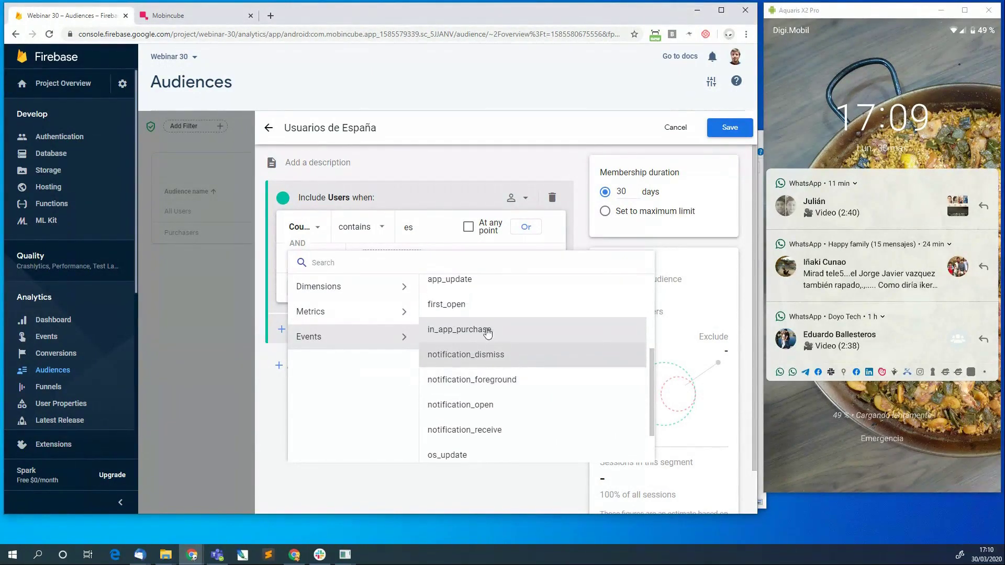
click(490, 324)
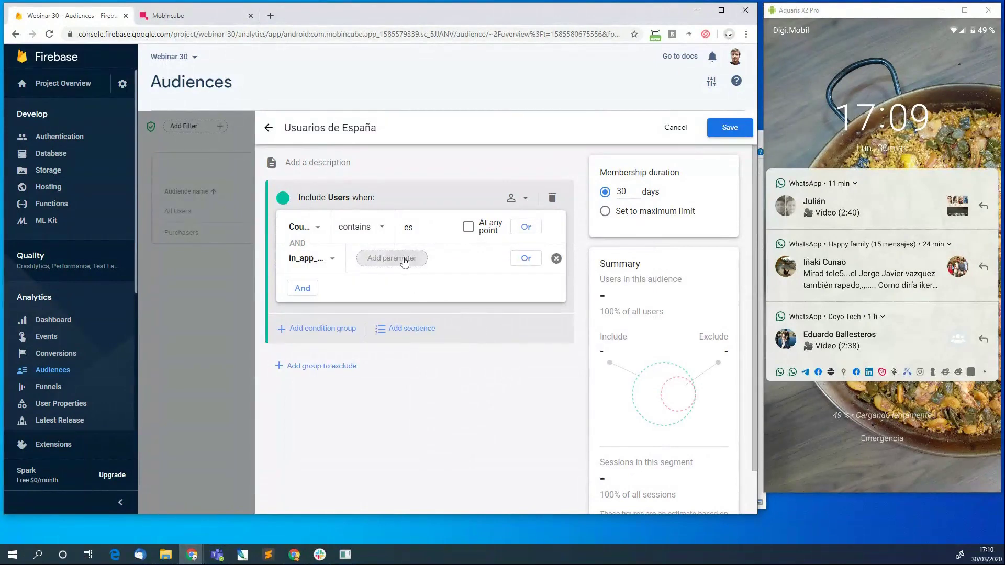
click(403, 258)
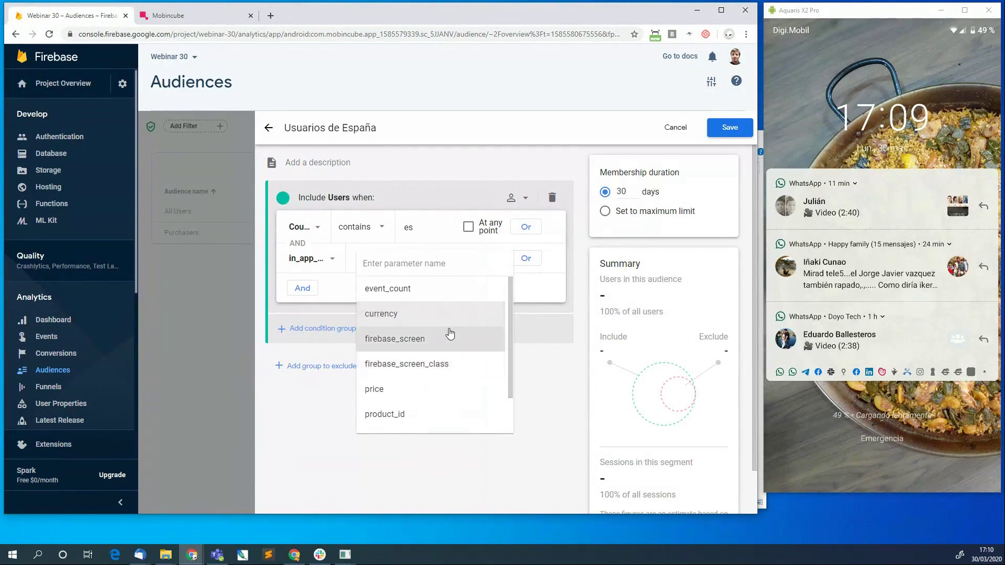
click(431, 292)
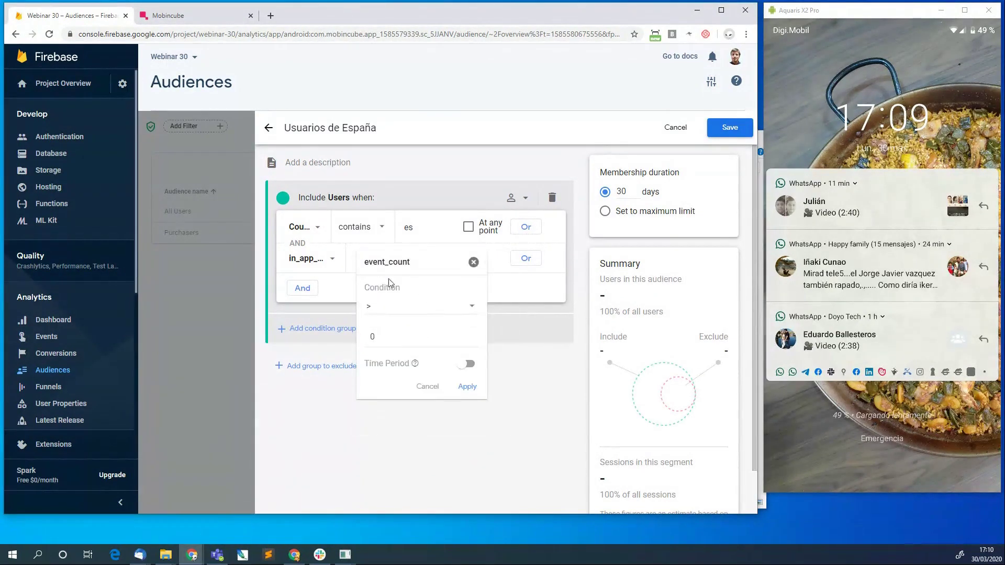
click(381, 306)
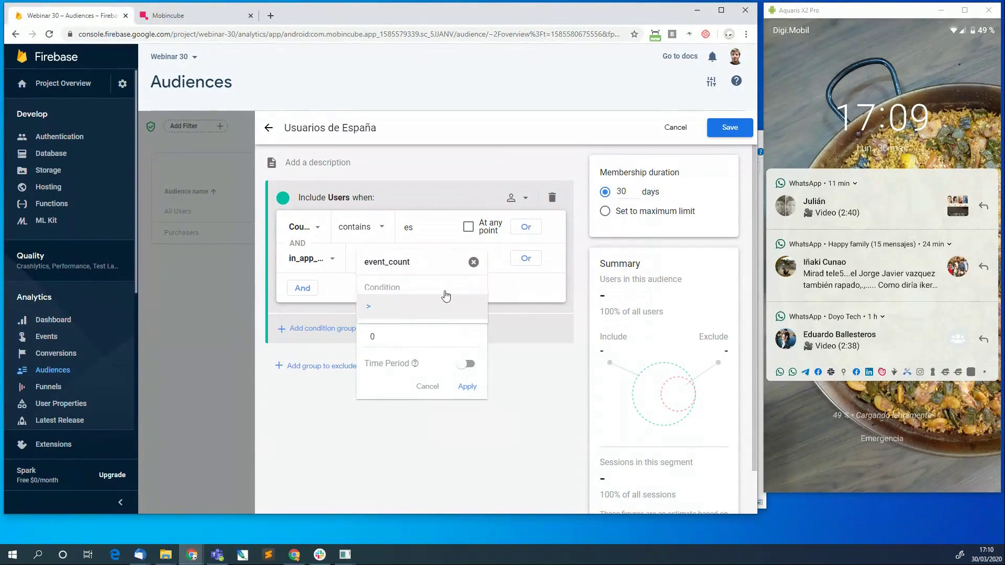
click(473, 262)
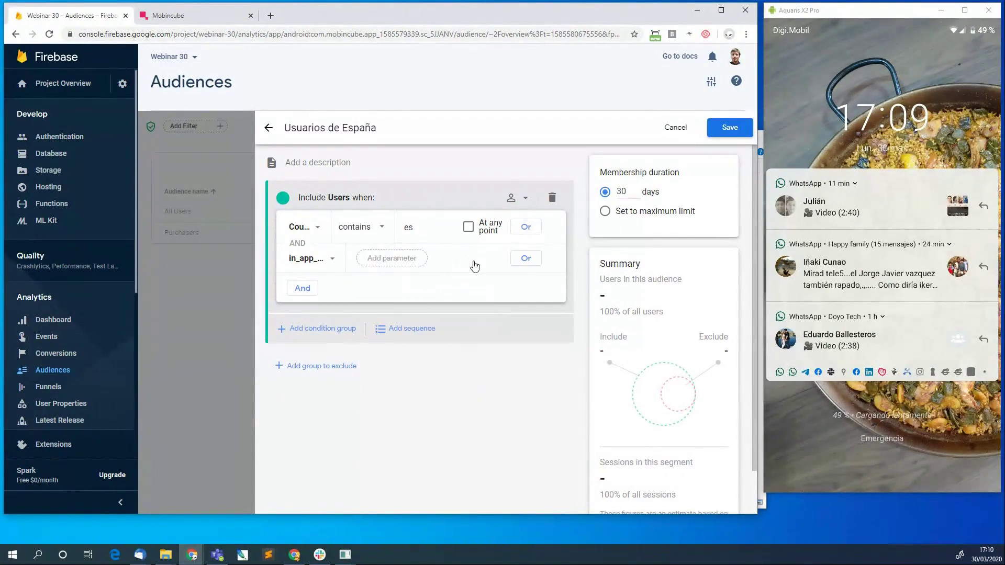
click(401, 258)
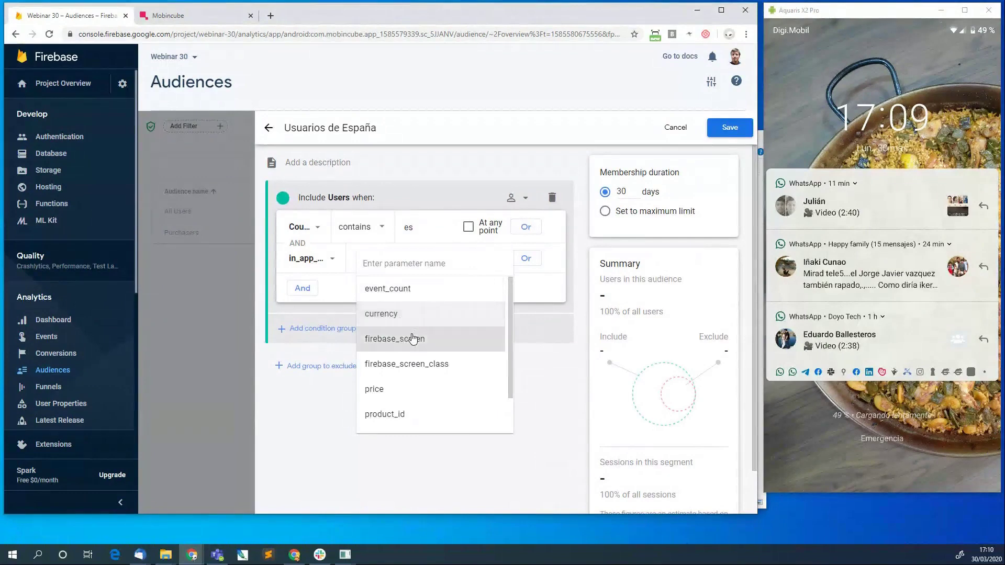
scroll(412, 337, down, 2)
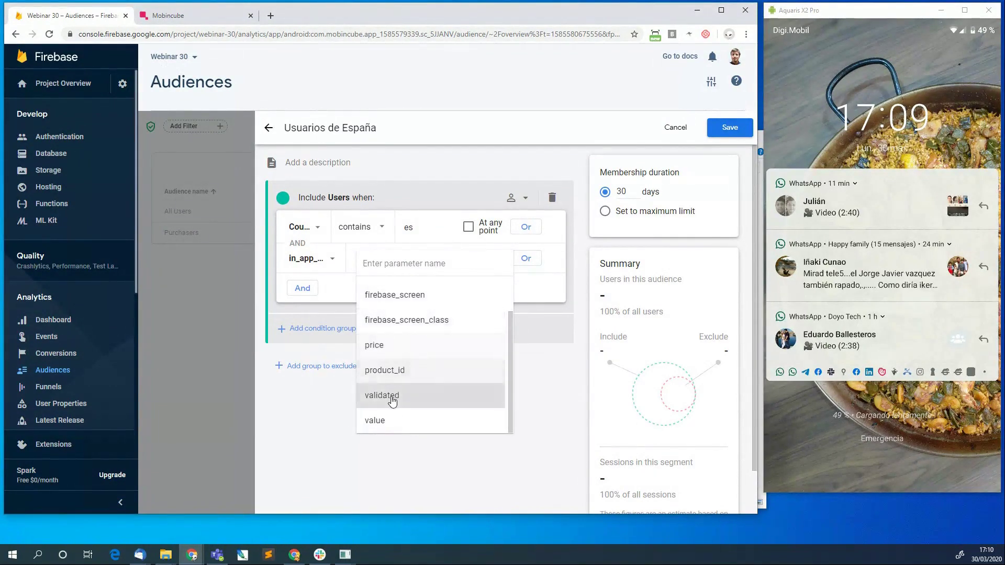
click(392, 401)
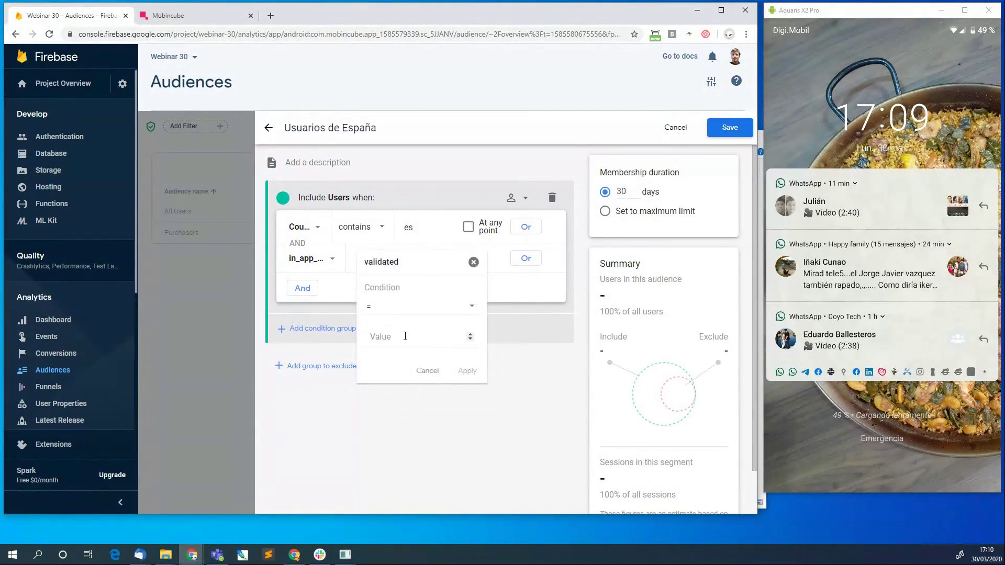
click(405, 336)
key(BackSpace)
click(470, 339)
Try a value parameter filter of 0, discard it, then delete the in_app_purchase condition.
click(427, 370)
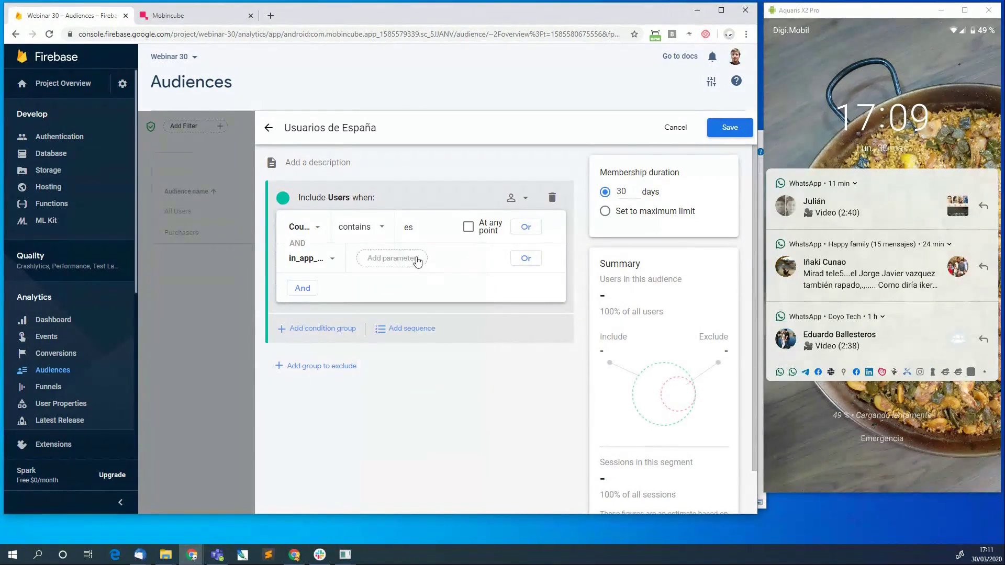
click(415, 261)
scroll(399, 381, down, 2)
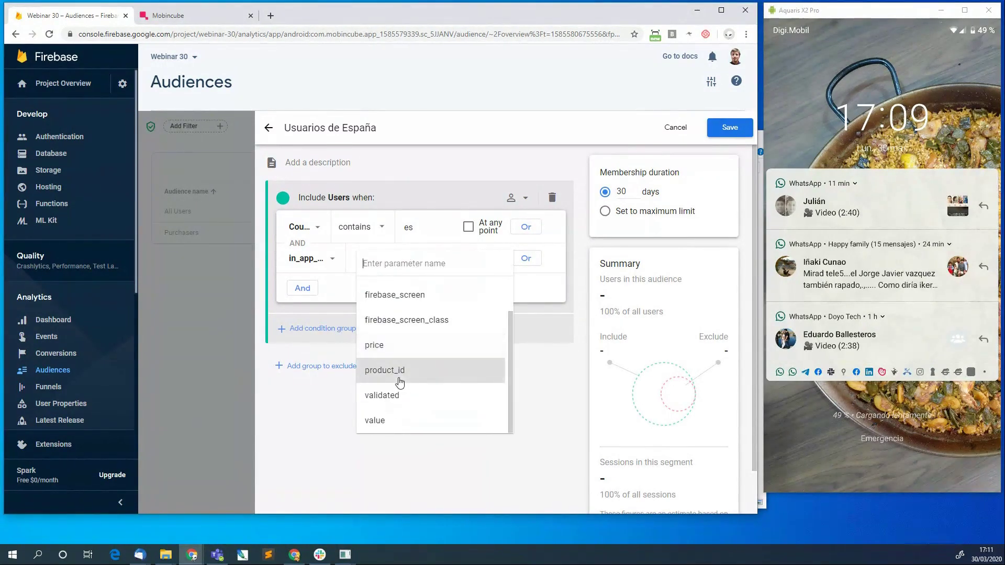
click(395, 421)
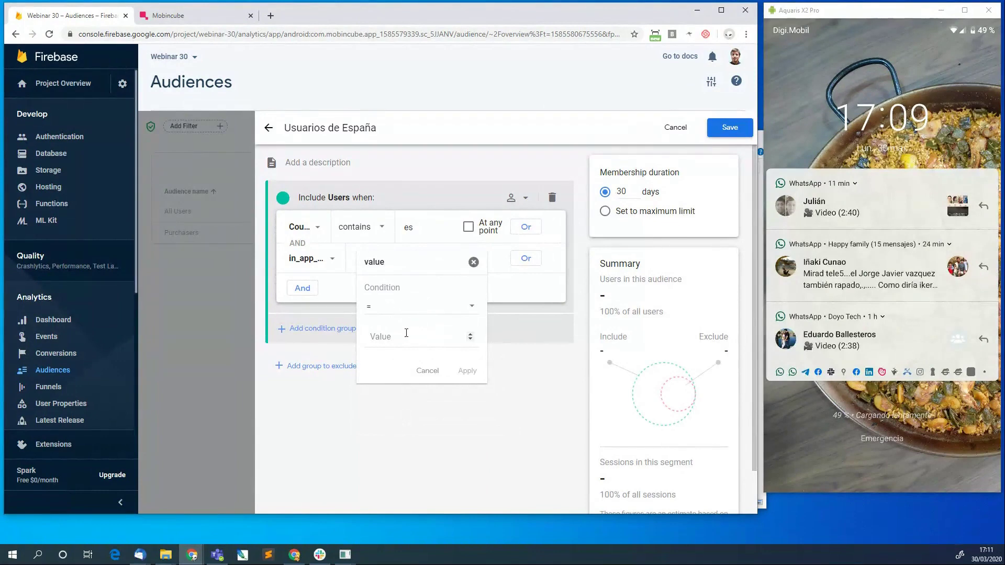
click(470, 339)
click(470, 335)
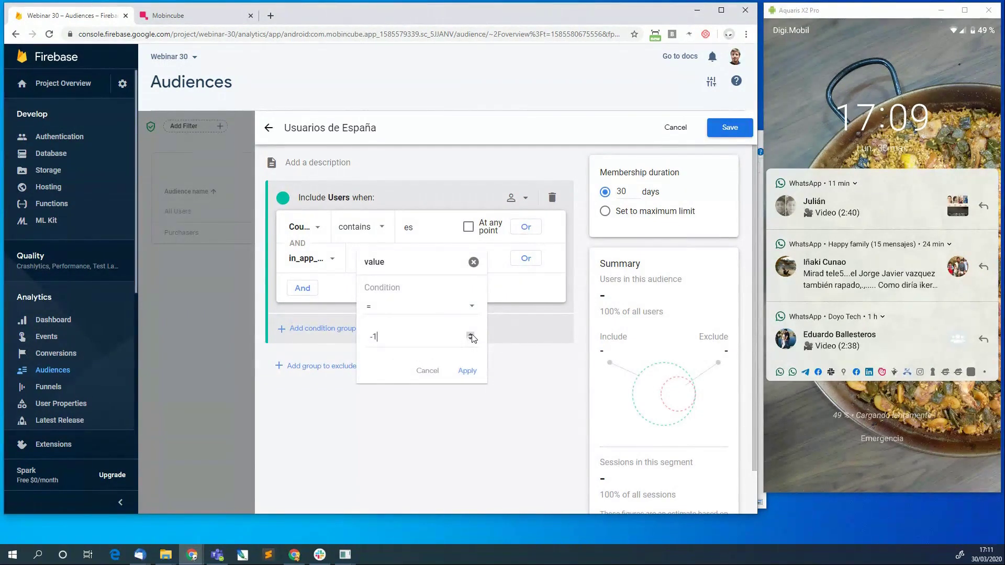
click(473, 262)
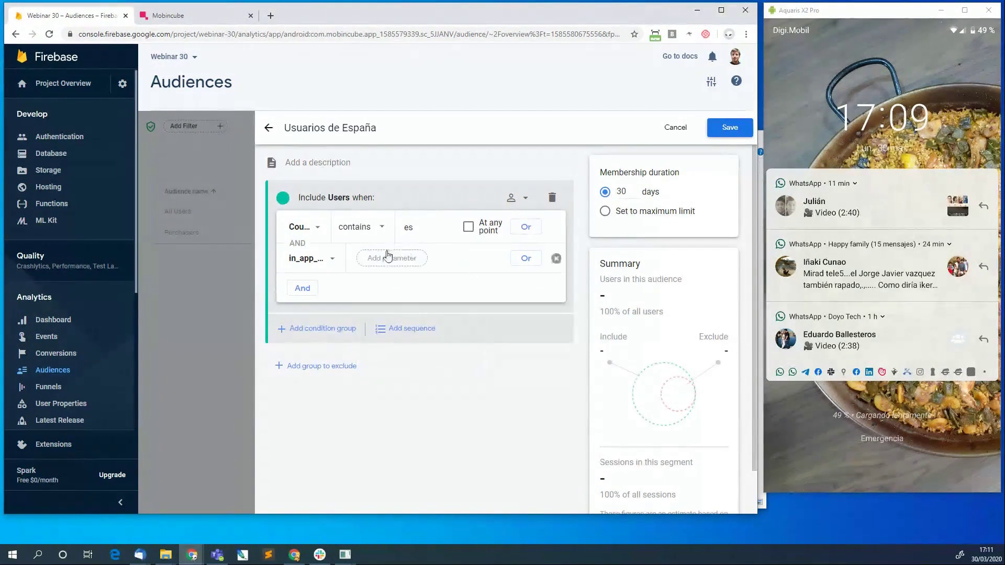
click(555, 258)
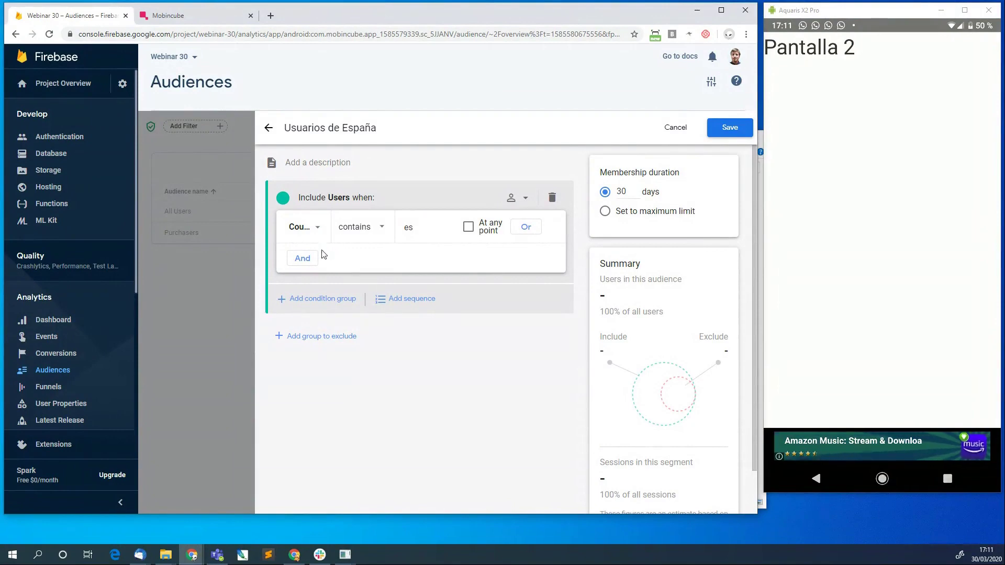
Join a Language code contains 'es' condition to Country ID contains es with AND.
click(305, 259)
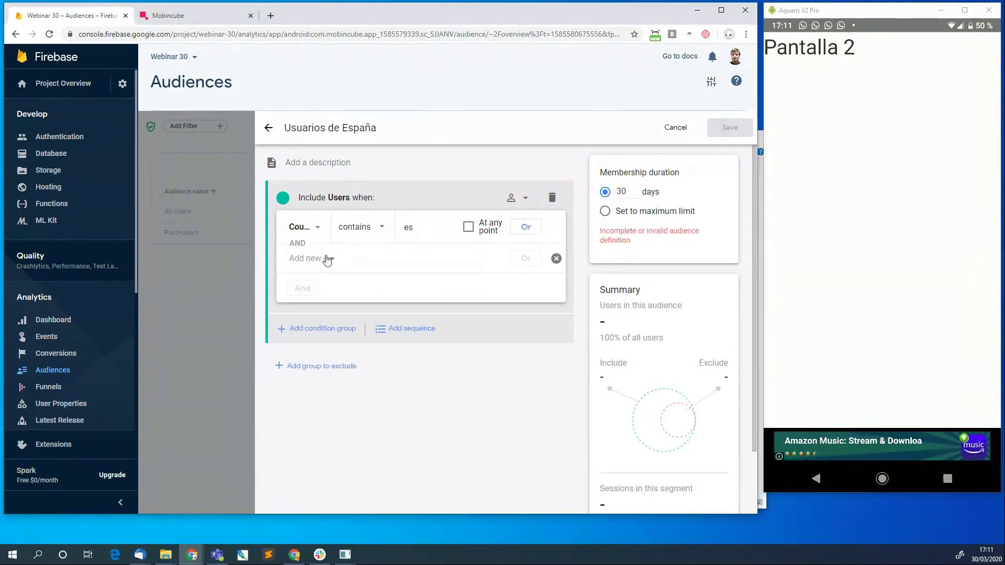
click(327, 259)
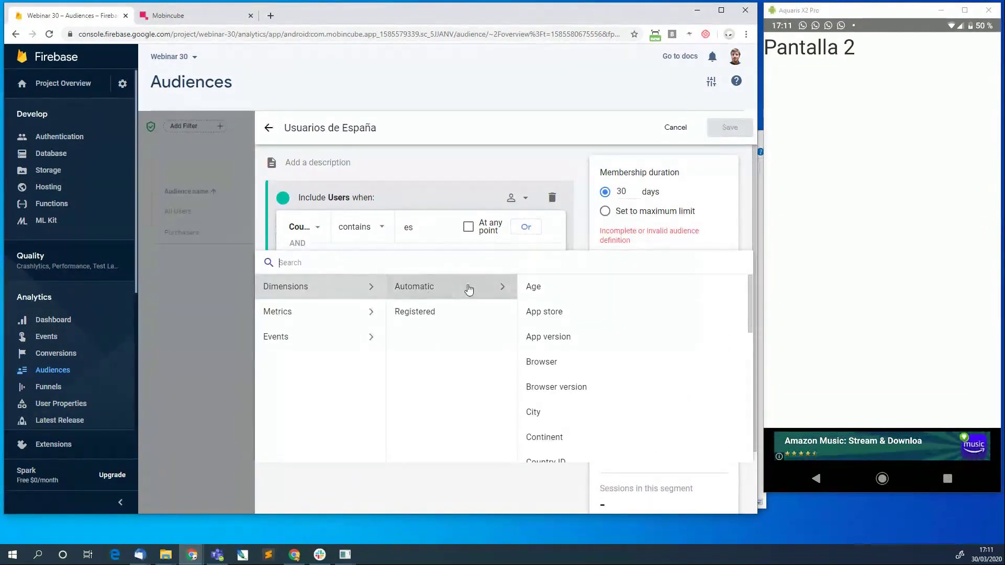
scroll(553, 377, down, 2)
scroll(553, 376, down, 5)
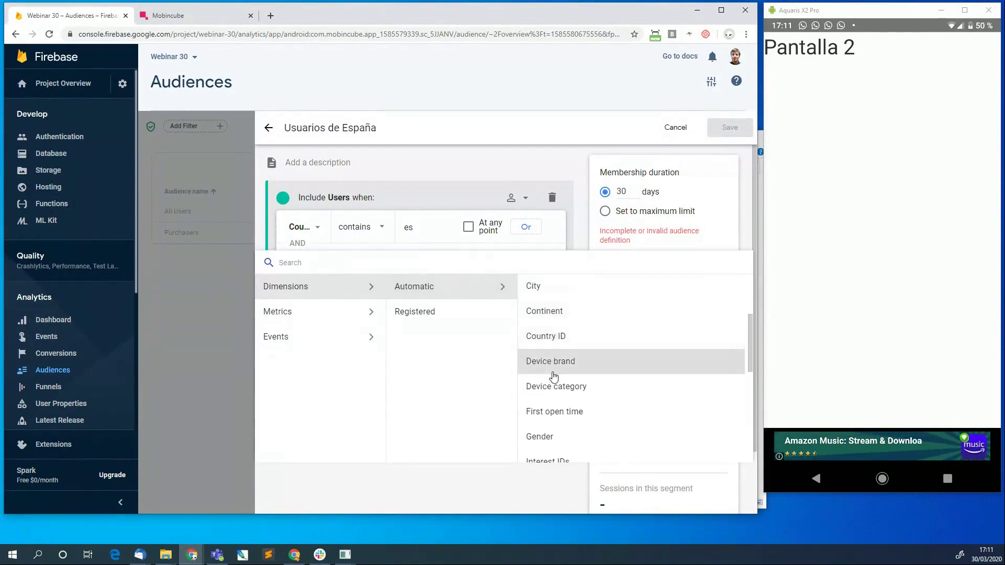
click(570, 396)
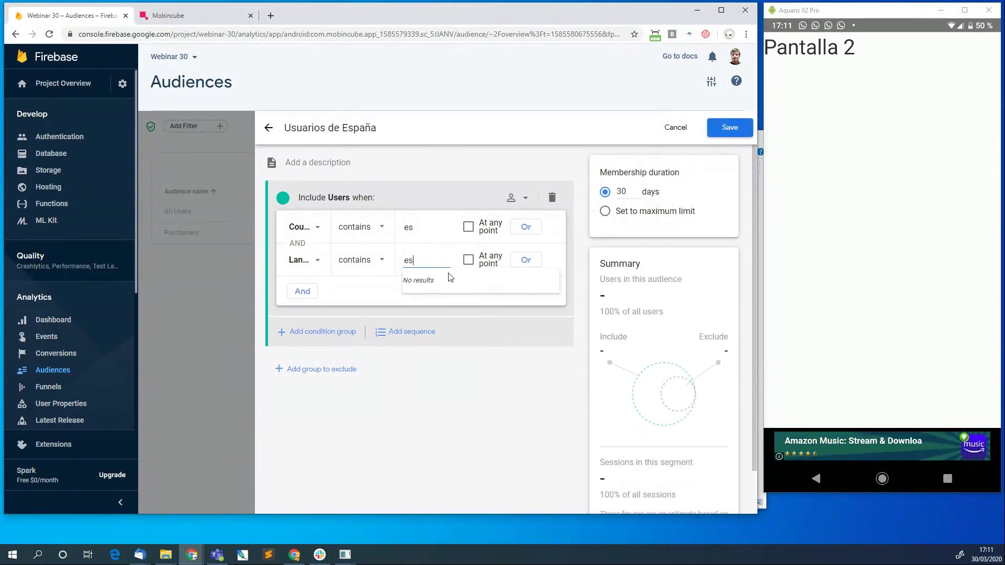
click(462, 417)
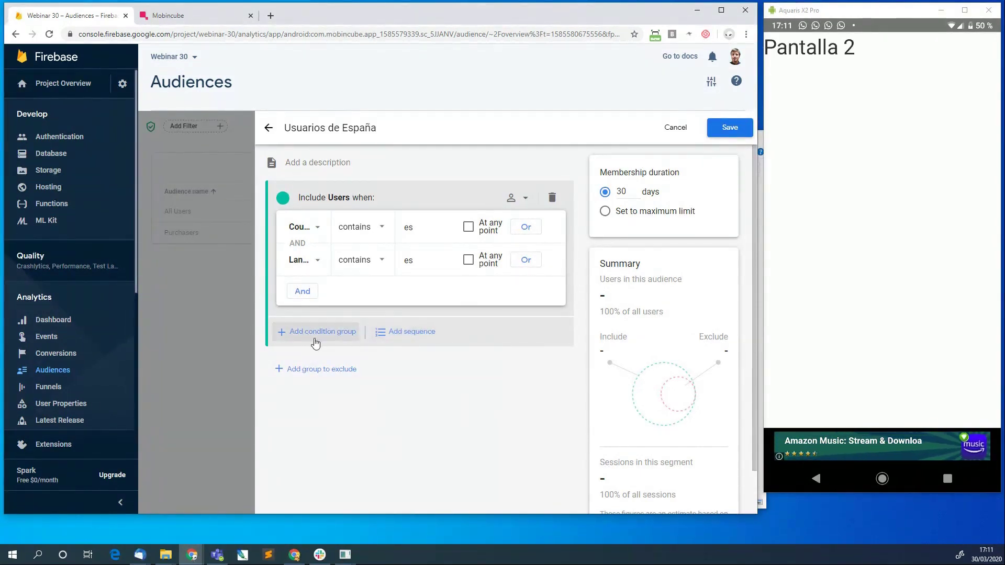
Add a sequence step scoped across all sessions and browse its condition list without choosing.
click(425, 338)
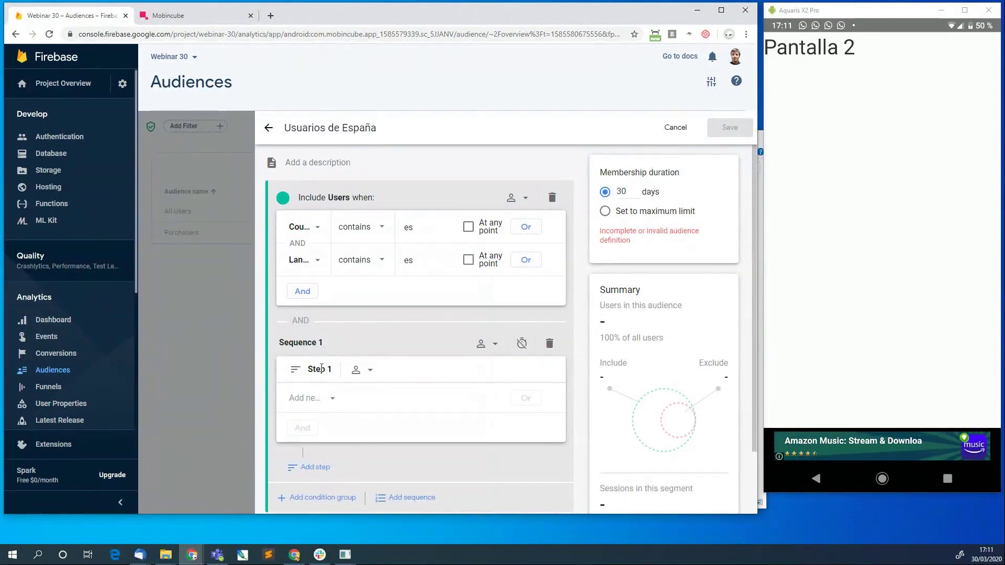
click(360, 370)
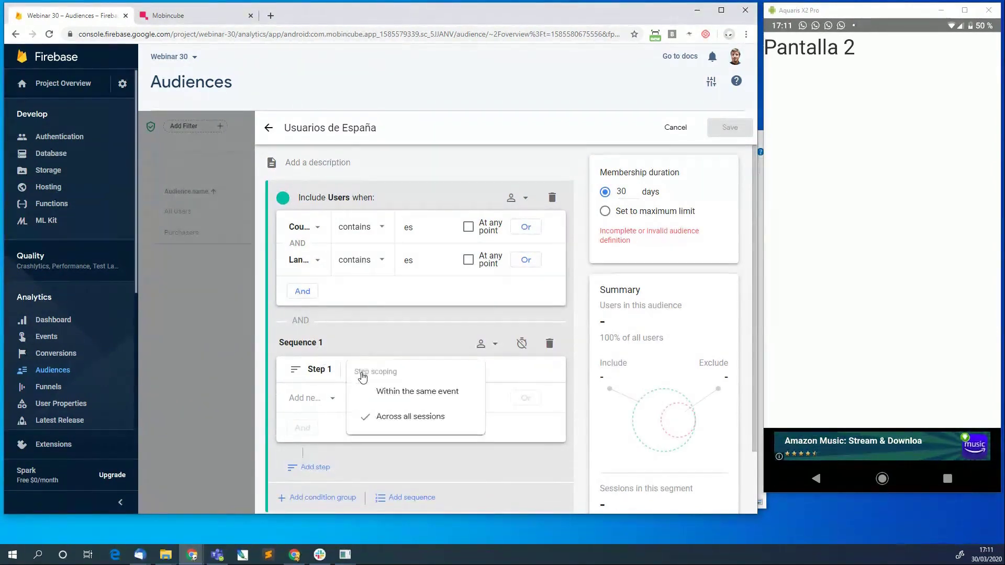
click(427, 334)
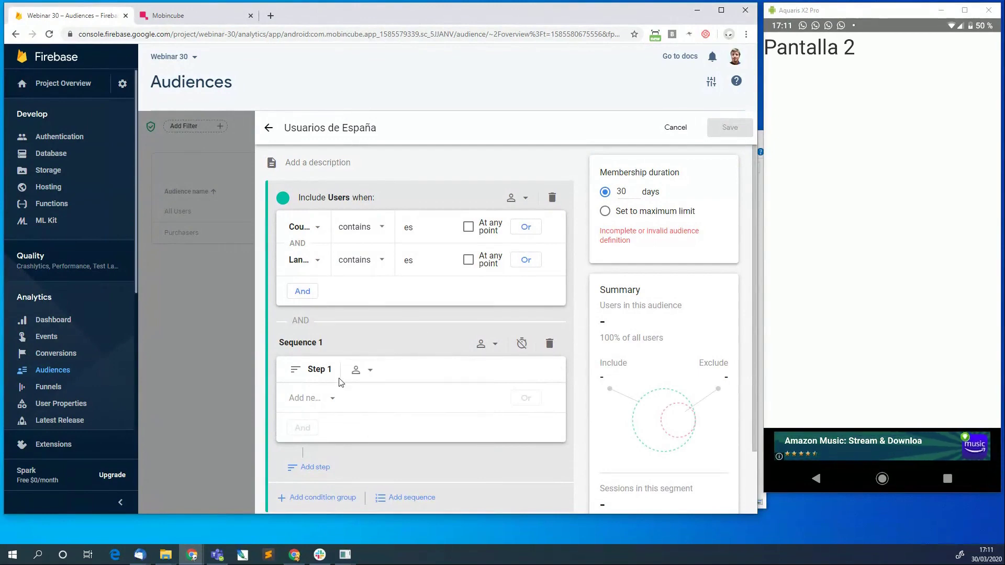
click(472, 402)
click(403, 296)
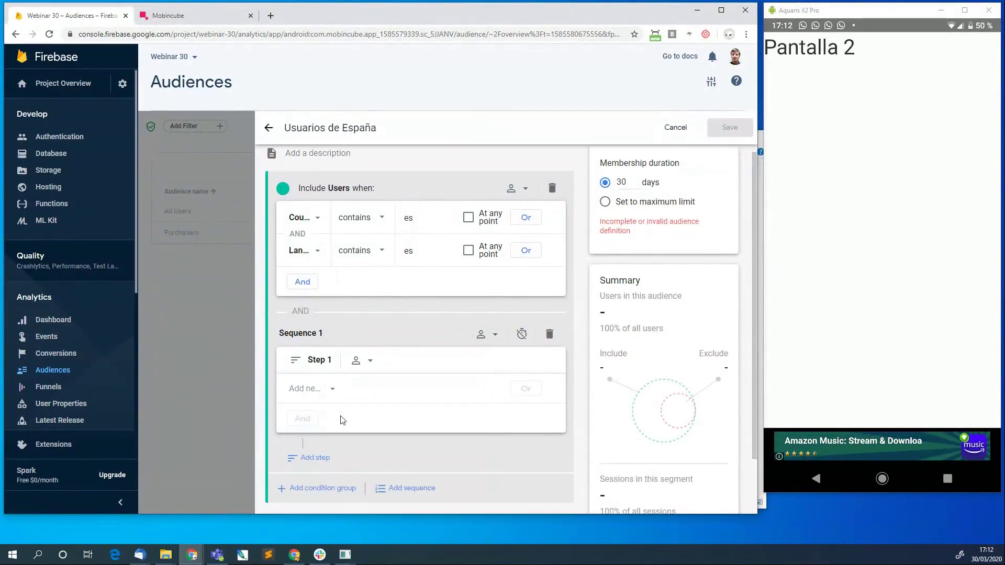
scroll(338, 423, down, 2)
scroll(340, 415, up, 1)
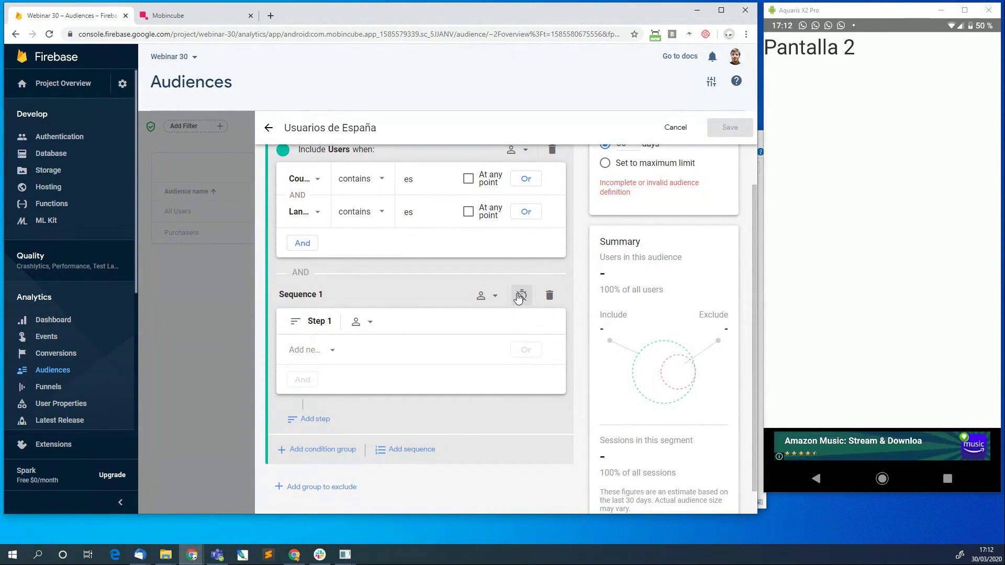
Check the sequence's time constraint settings without enabling them, then delete Sequence 1.
click(518, 297)
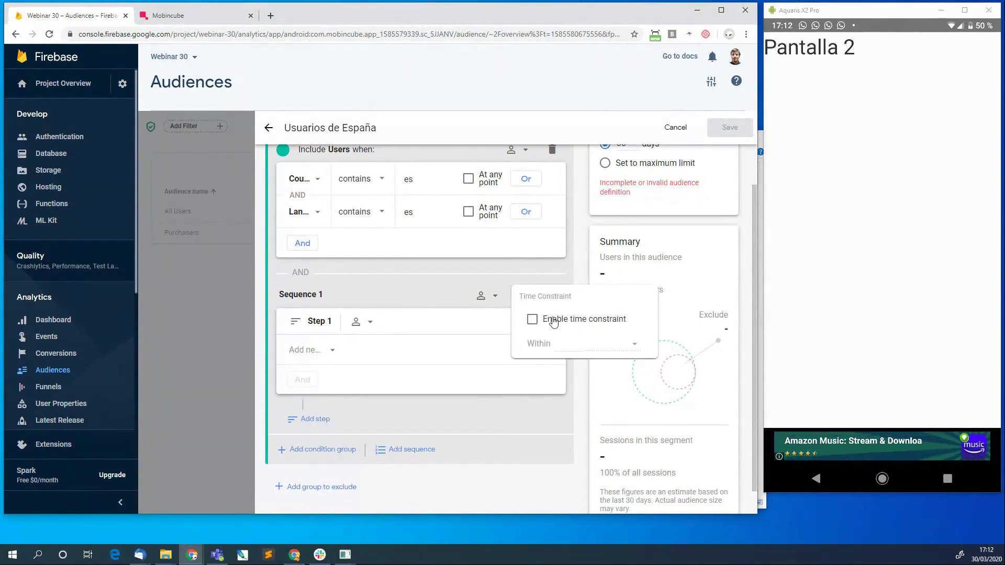
click(432, 275)
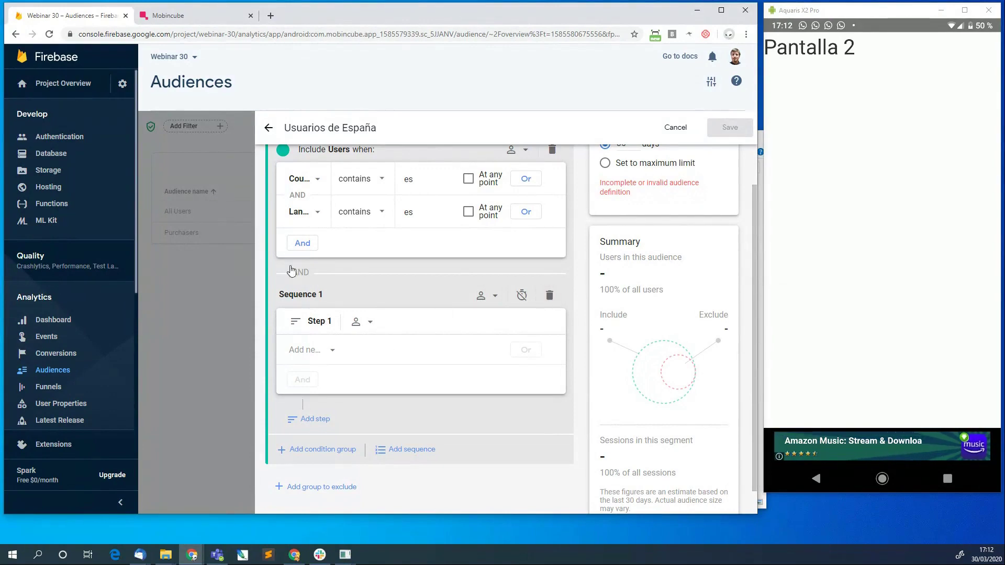
click(546, 296)
scroll(462, 303, up, 1)
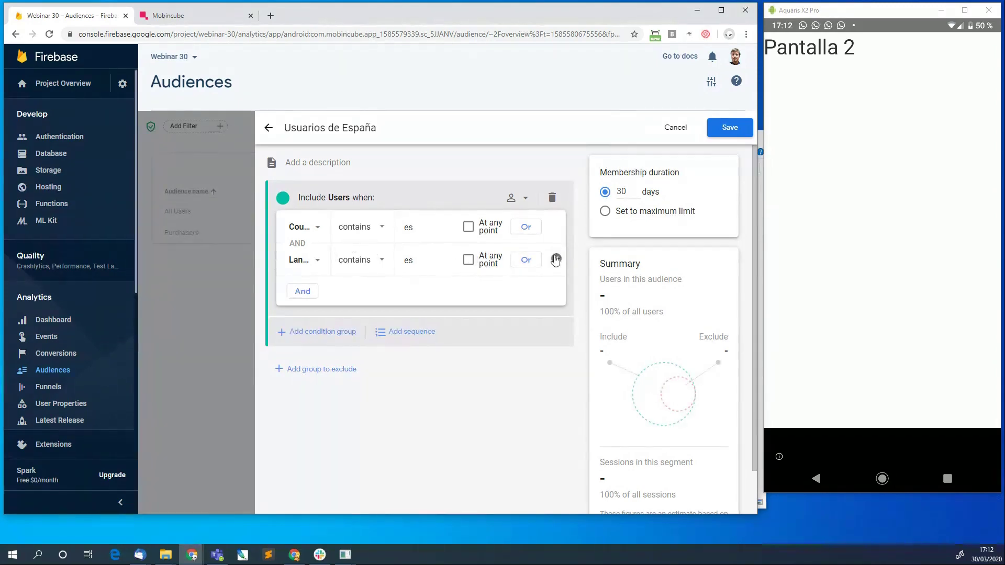
Delete the Language contains es condition, leaving only Country ID contains es.
click(556, 260)
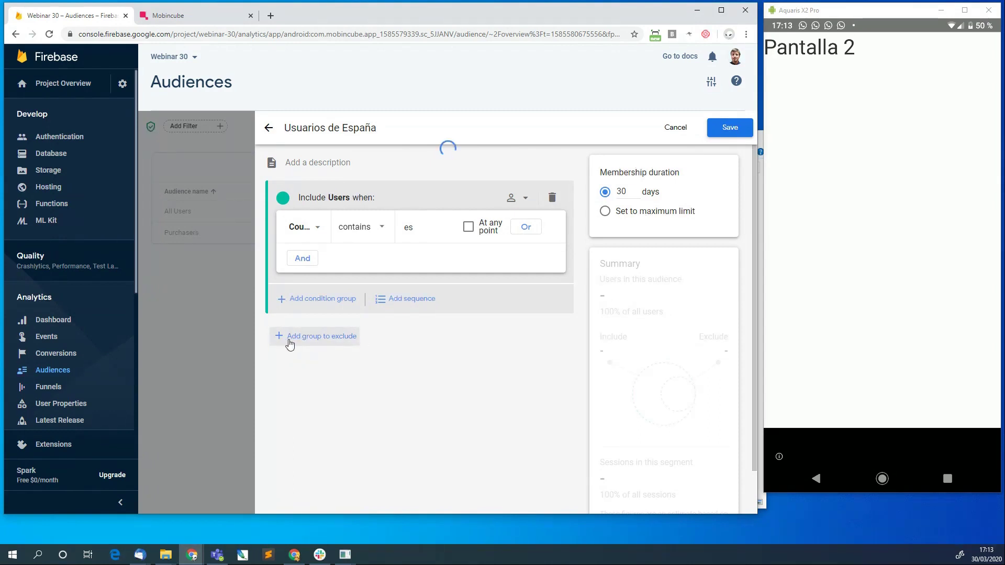
Add an exclusion group for in_app_purchase events with event_count > 0 and apply it.
click(316, 343)
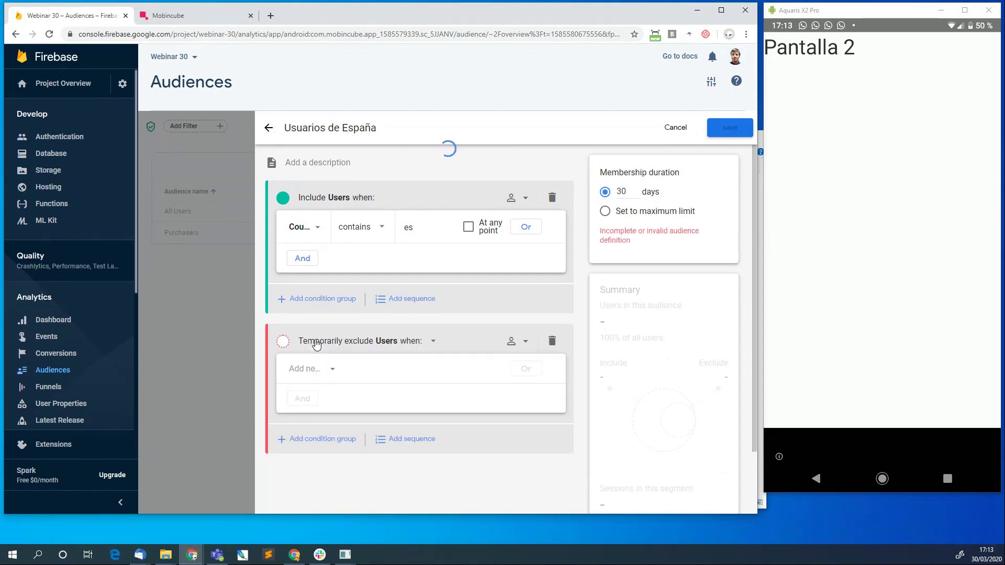
click(331, 370)
click(315, 388)
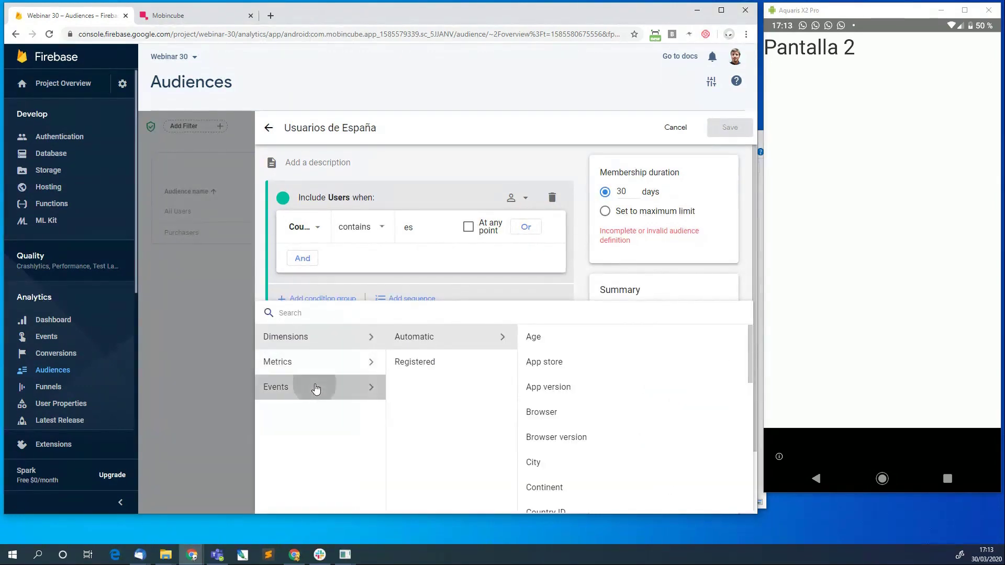
scroll(466, 434, down, 3)
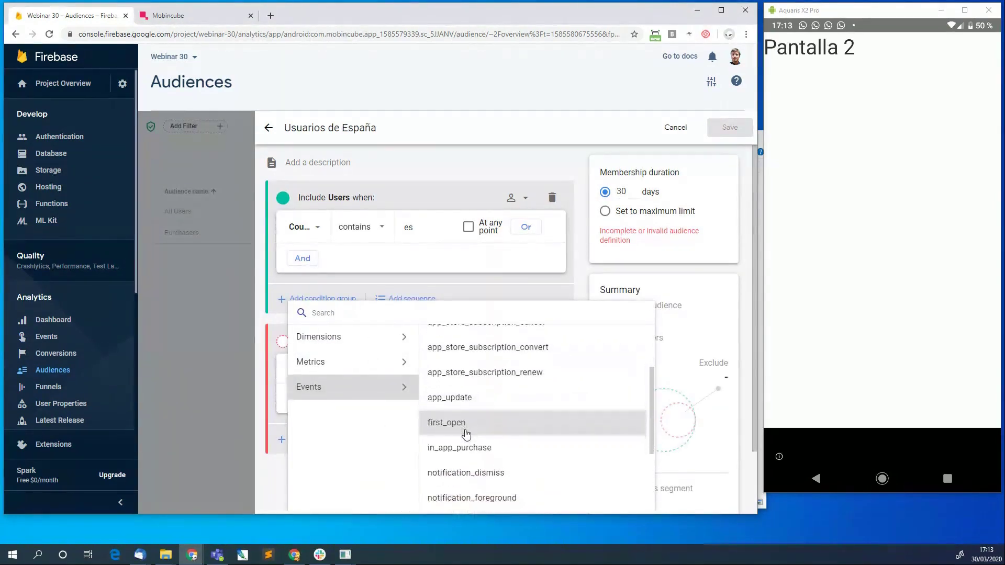
click(474, 447)
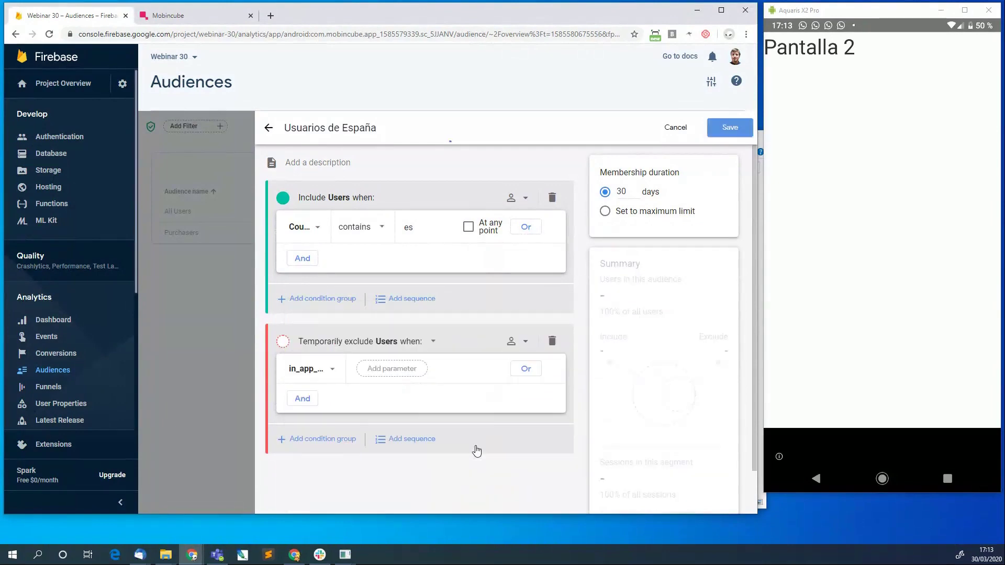
click(398, 368)
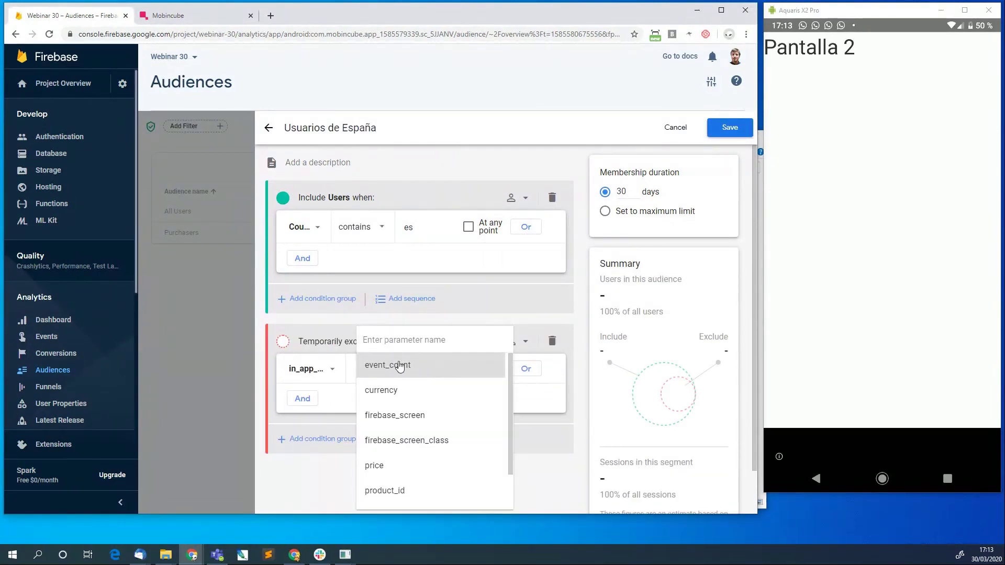
click(397, 366)
click(380, 440)
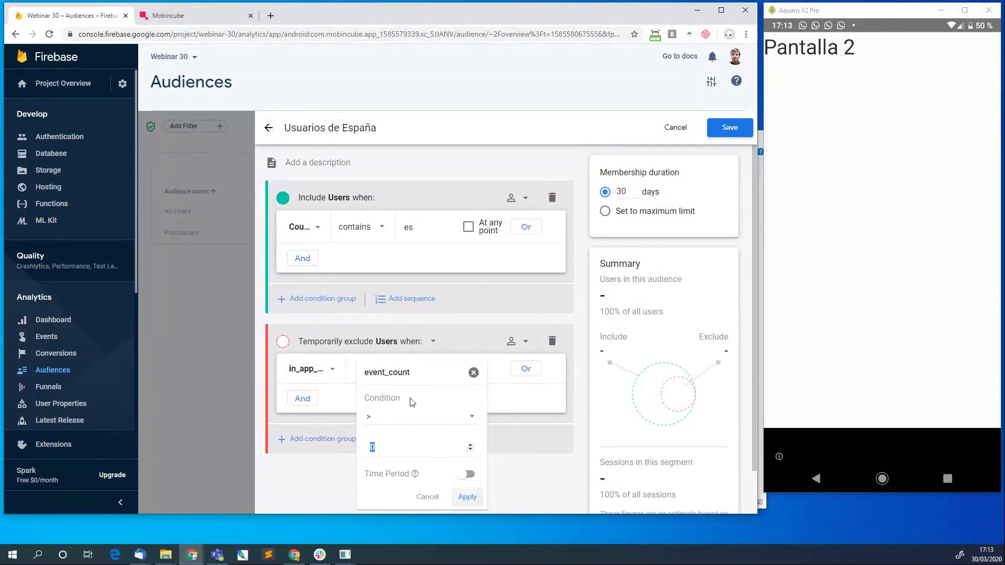
click(466, 496)
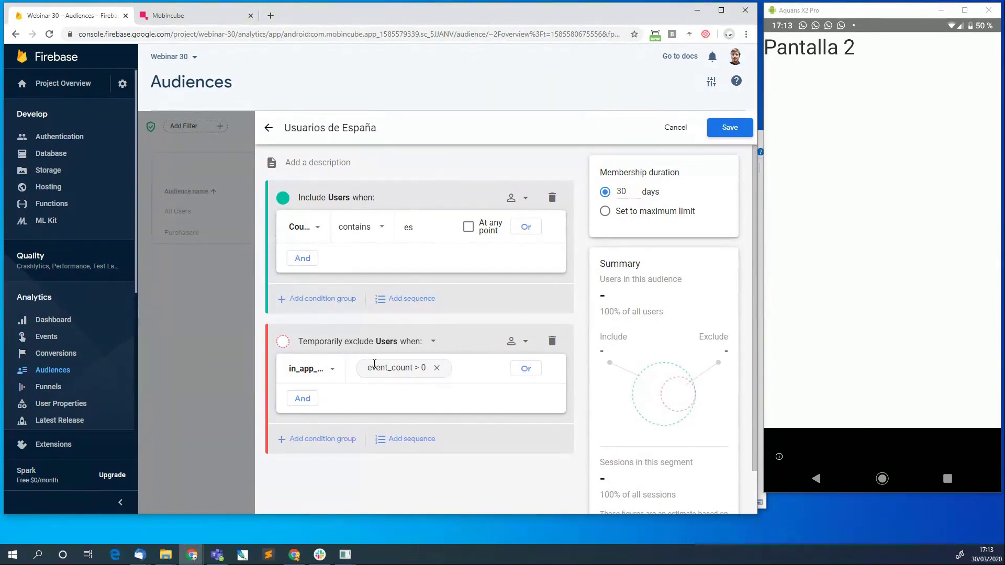
mouse_move(353, 386)
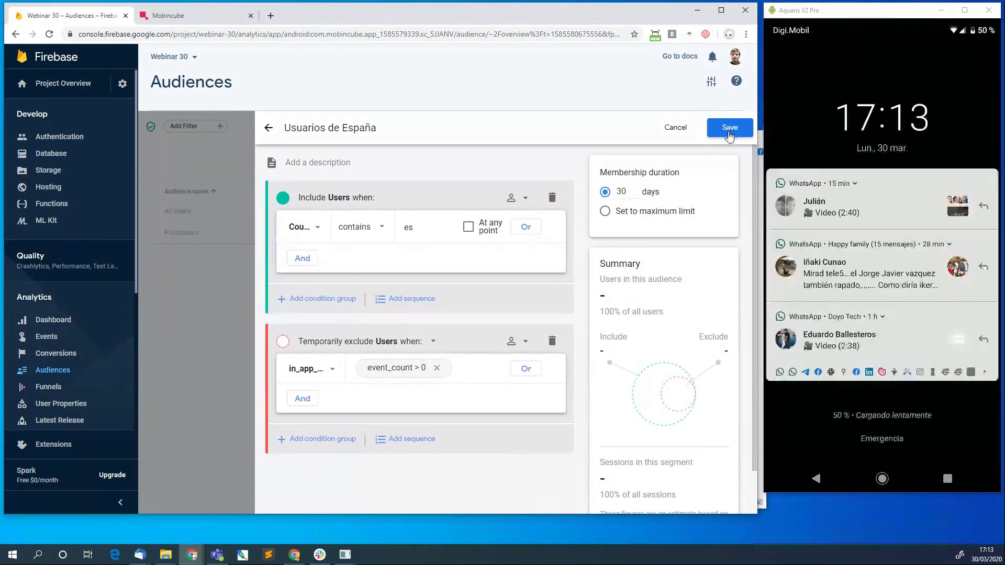
Save the audience and open the Usuarios de España report from the Audiences list.
click(730, 135)
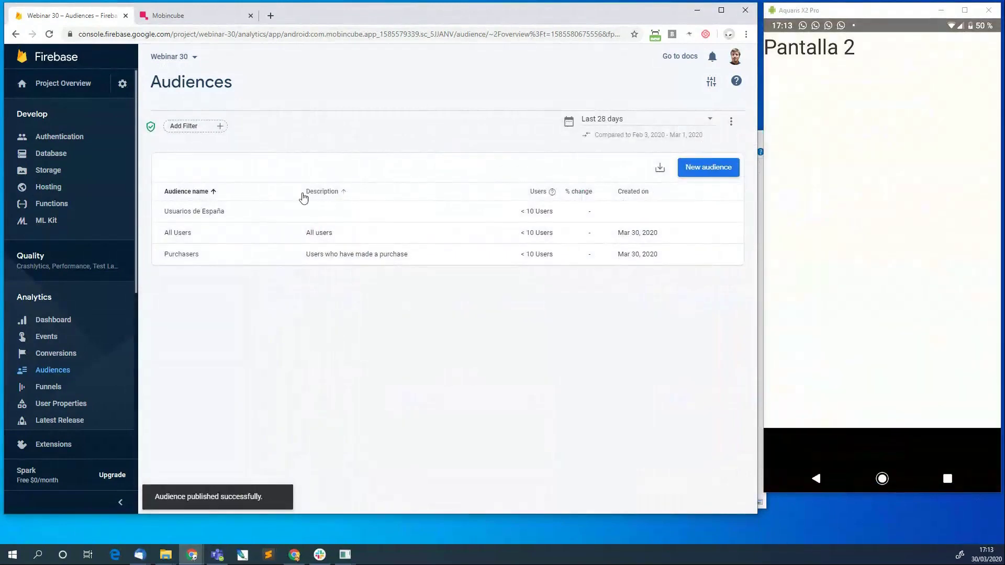
click(232, 216)
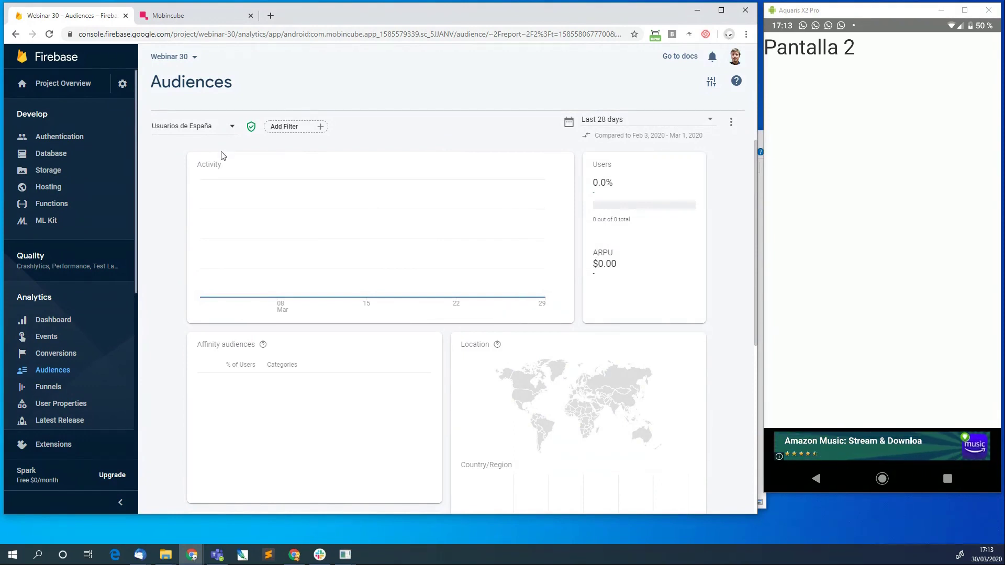
Return to the Analytics Dashboard and review its cards showing 1 user and a first_open conversion.
click(58, 326)
click(58, 326)
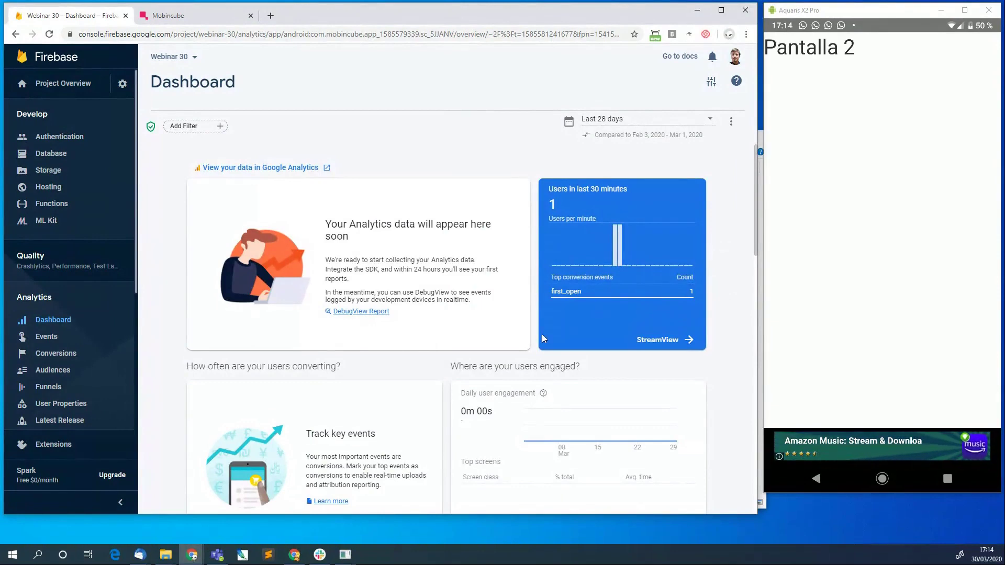
scroll(542, 338, down, 2)
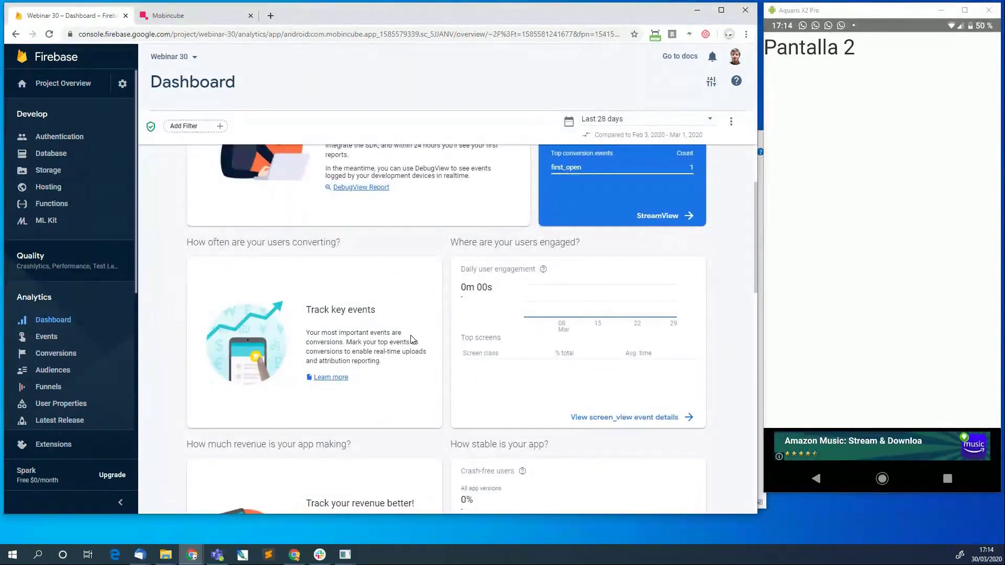
scroll(411, 339, down, 8)
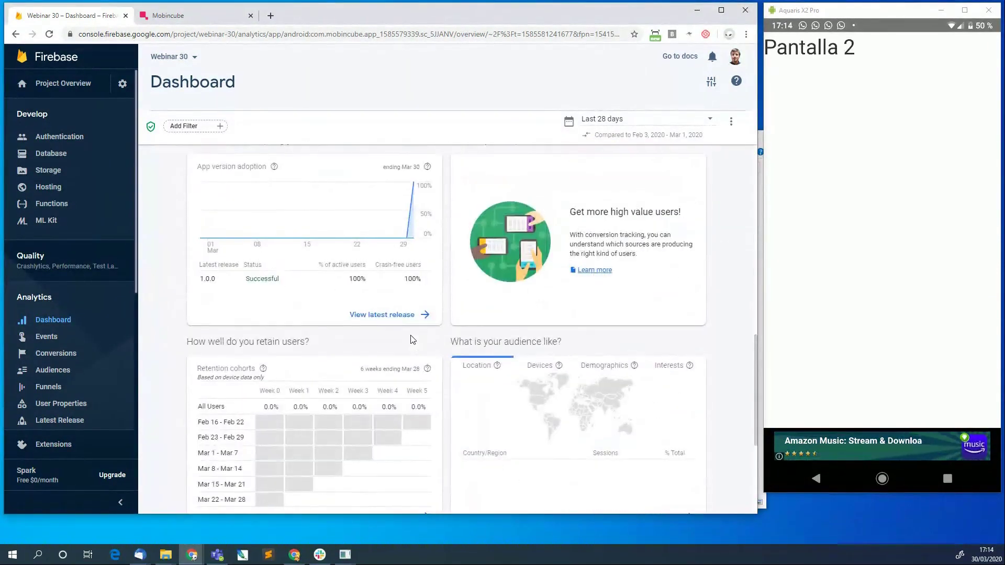
scroll(411, 339, up, 2)
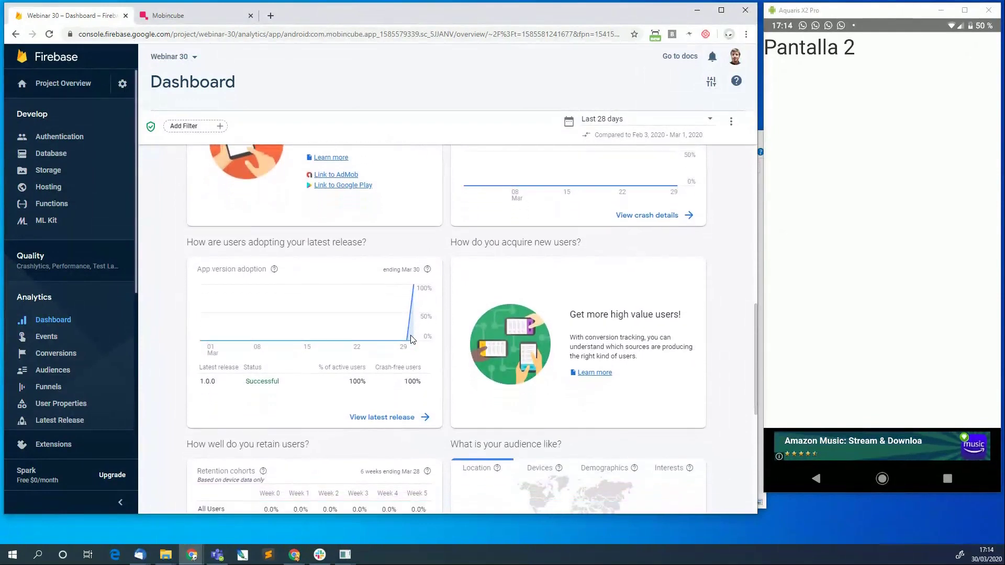
scroll(411, 339, down, 1)
scroll(410, 340, down, 5)
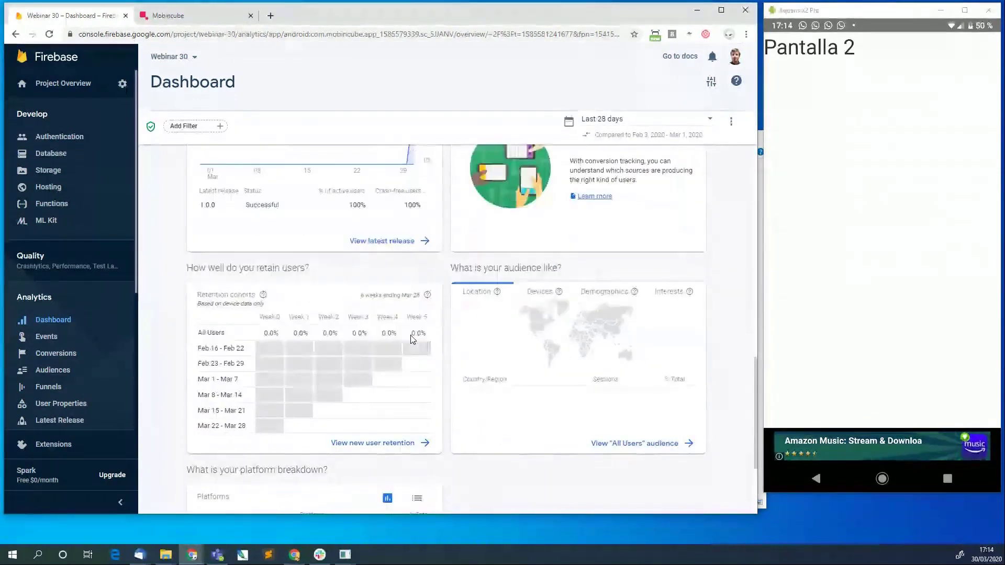
scroll(411, 340, up, 10)
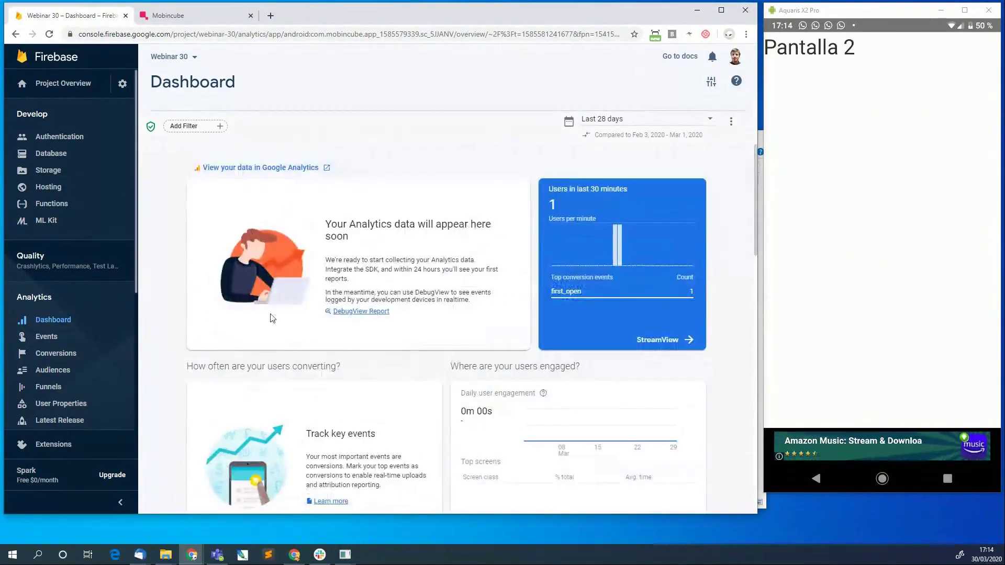
Show StreamView in Events mode and open the Top Event breakdown of 11 events.
click(642, 341)
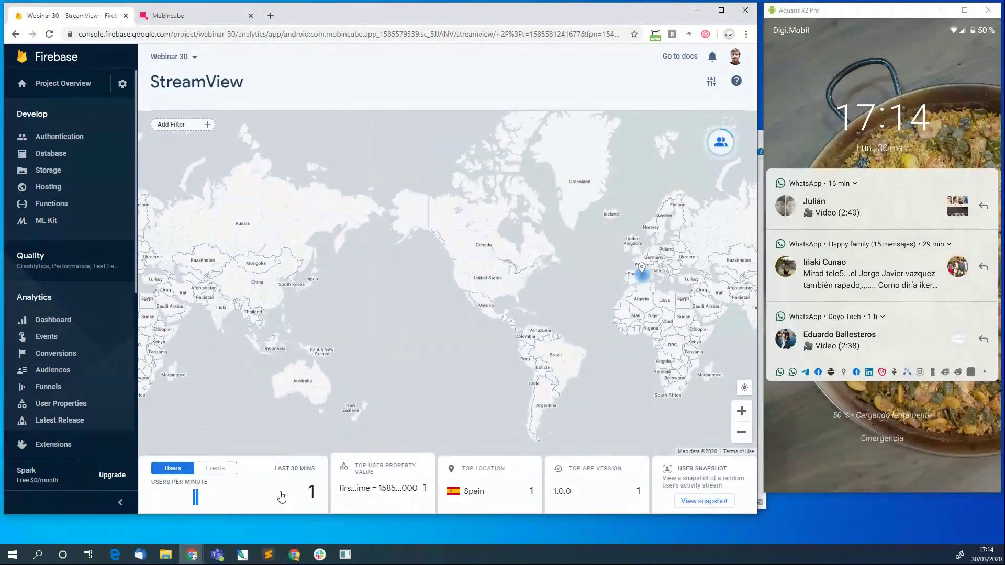
click(222, 470)
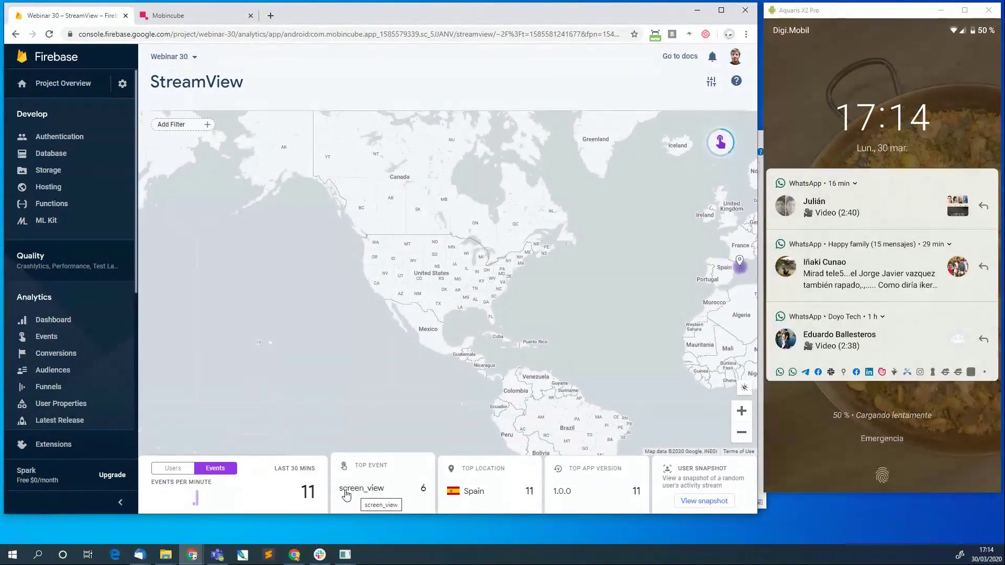
click(395, 490)
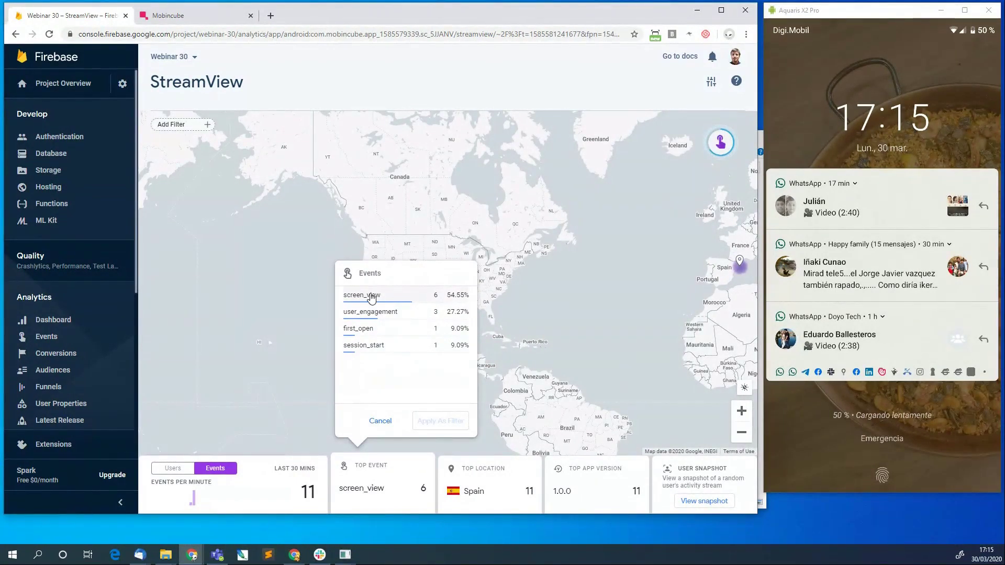
List the screen_view parameters and show the entrances values: 1, count 1, 100%.
click(372, 297)
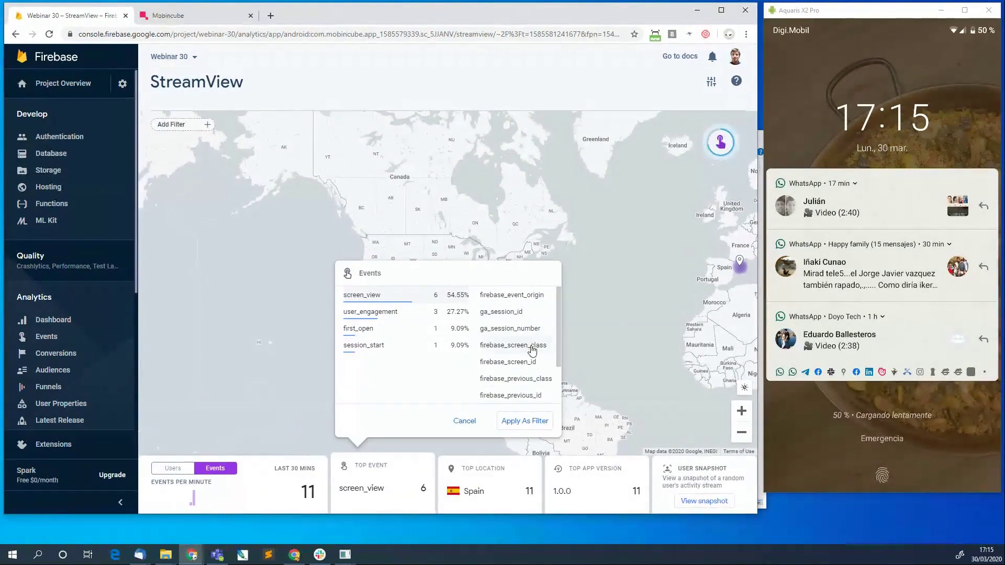
scroll(532, 349, down, 1)
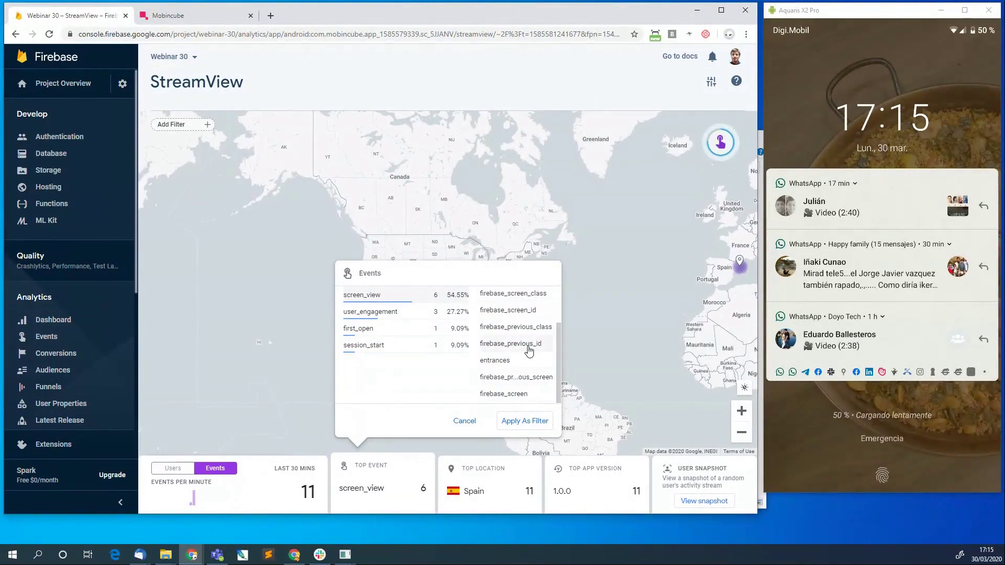
scroll(530, 327, up, 1)
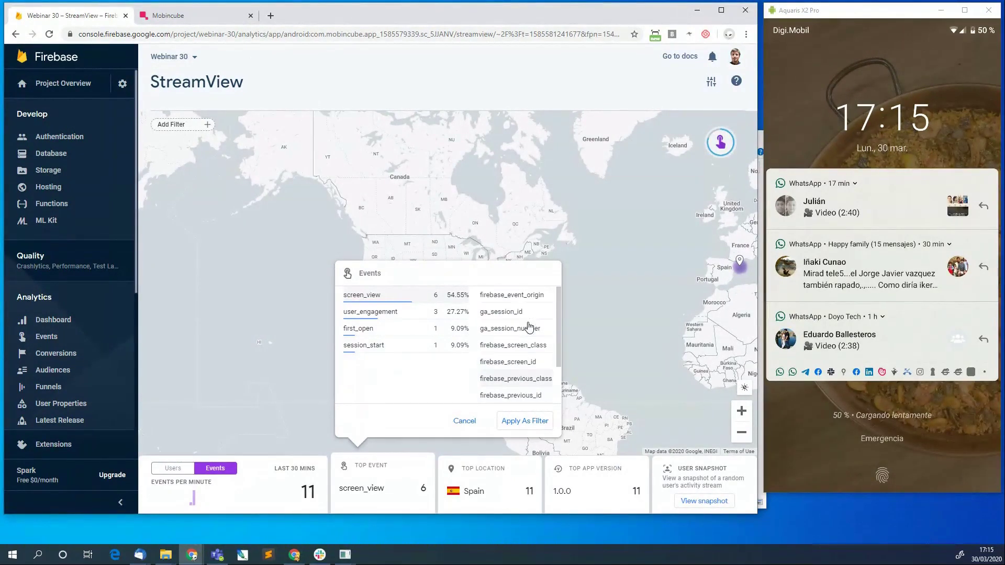
scroll(529, 327, down, 1)
scroll(530, 327, up, 1)
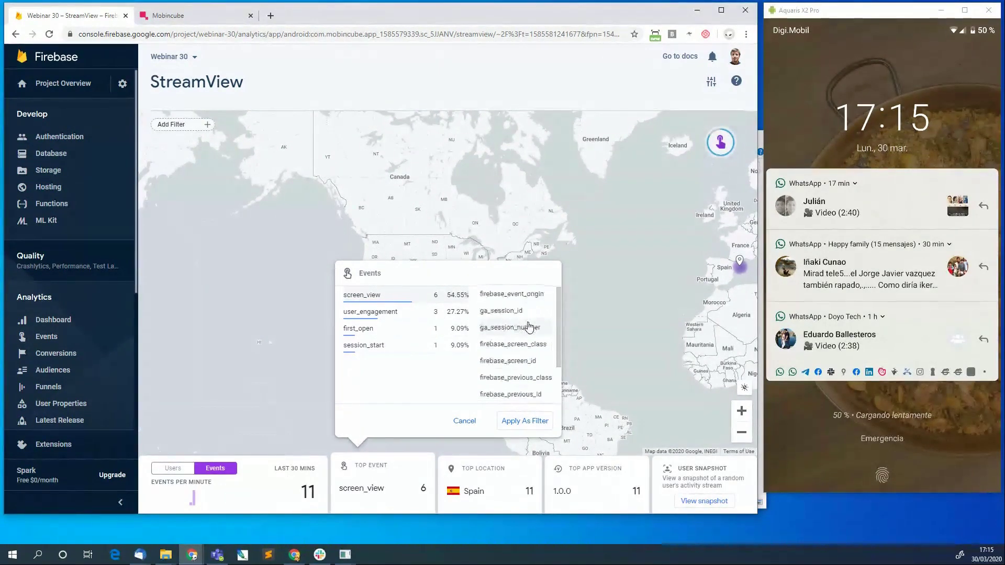
scroll(529, 327, down, 1)
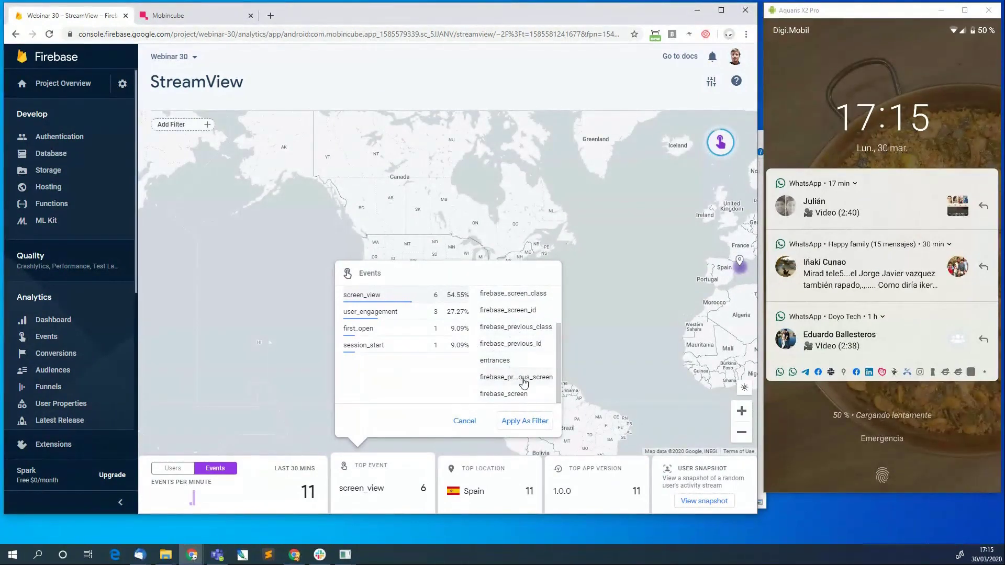
scroll(524, 383, up, 3)
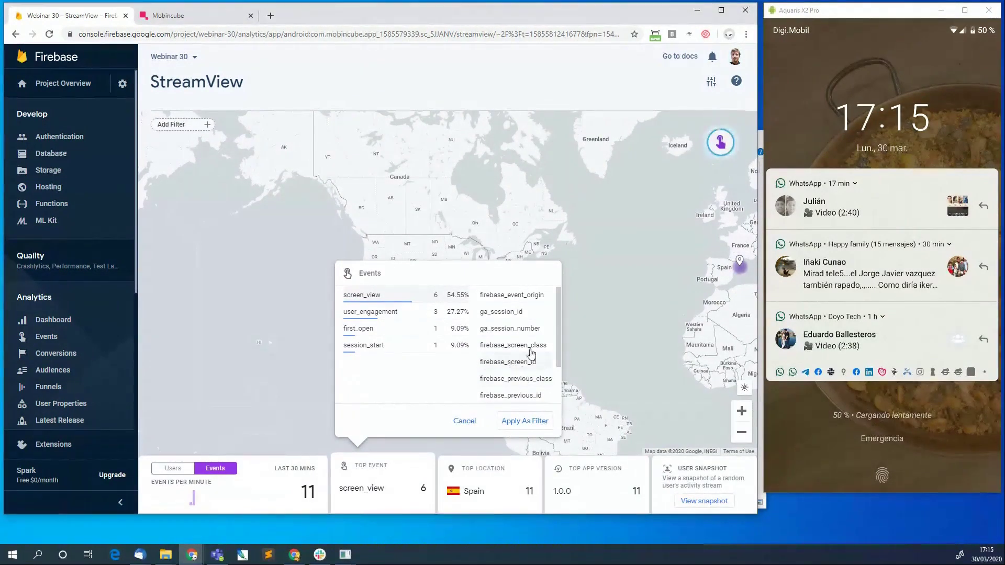
scroll(529, 350, down, 1)
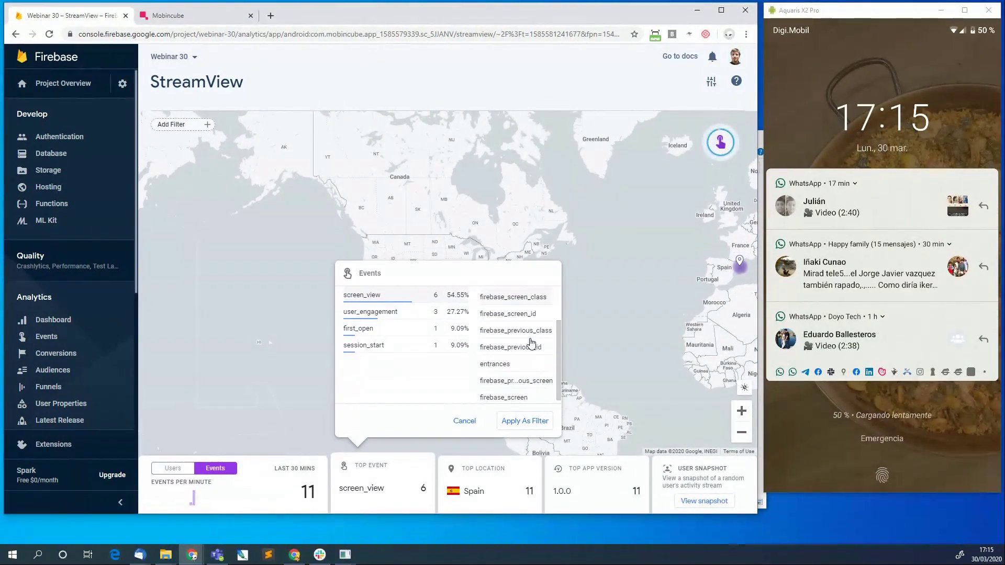
click(504, 364)
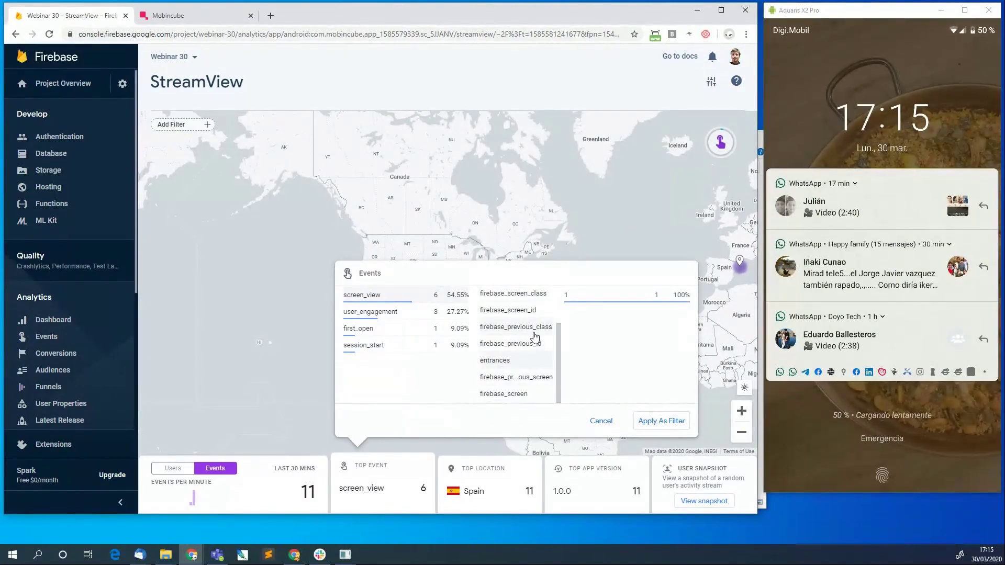
scroll(523, 389, up, 3)
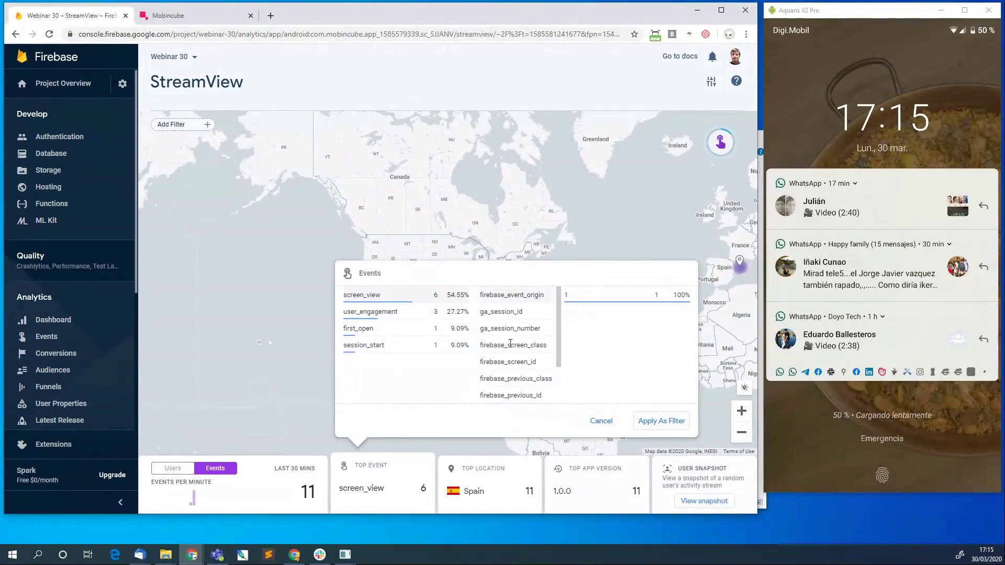
scroll(514, 376, down, 3)
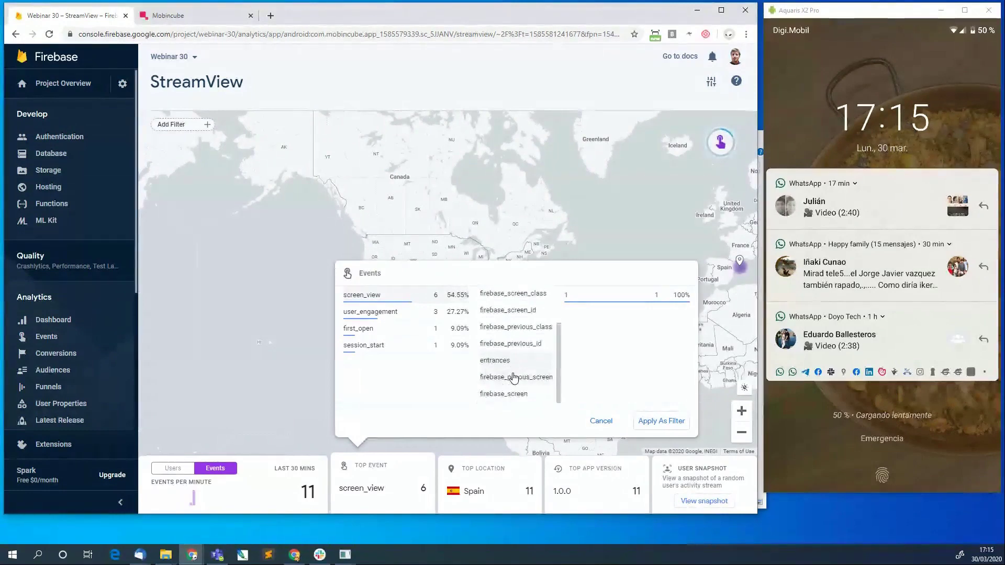
Cancel the Events breakdown to return to the unfiltered StreamView map, then scroll the sidebar to Grow.
click(599, 424)
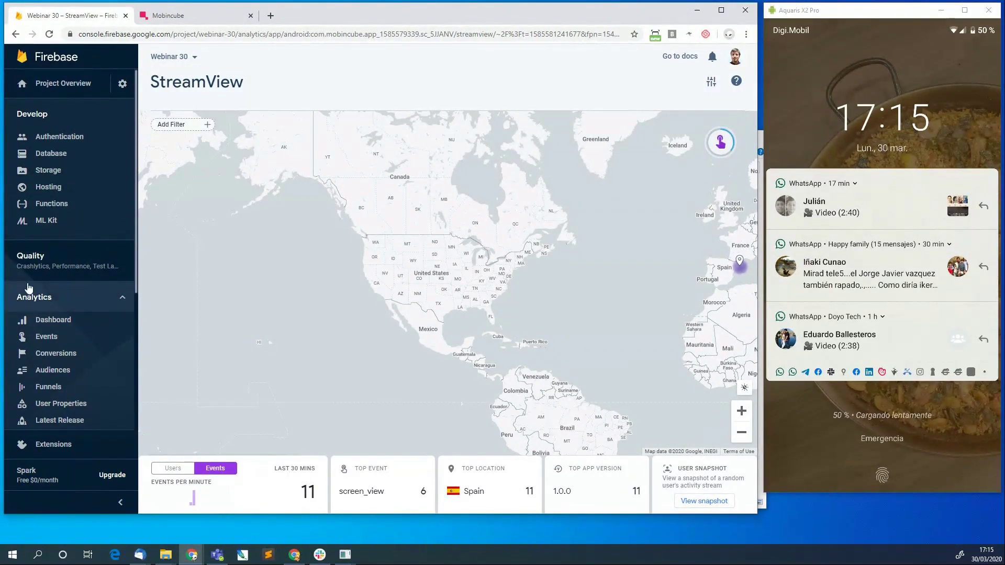
scroll(29, 287, down, 3)
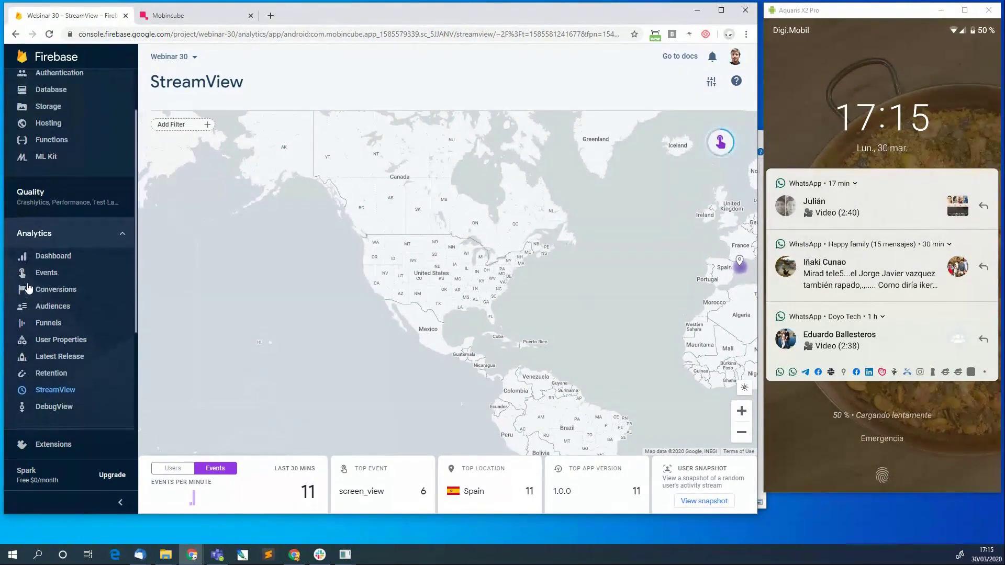
scroll(29, 288, up, 3)
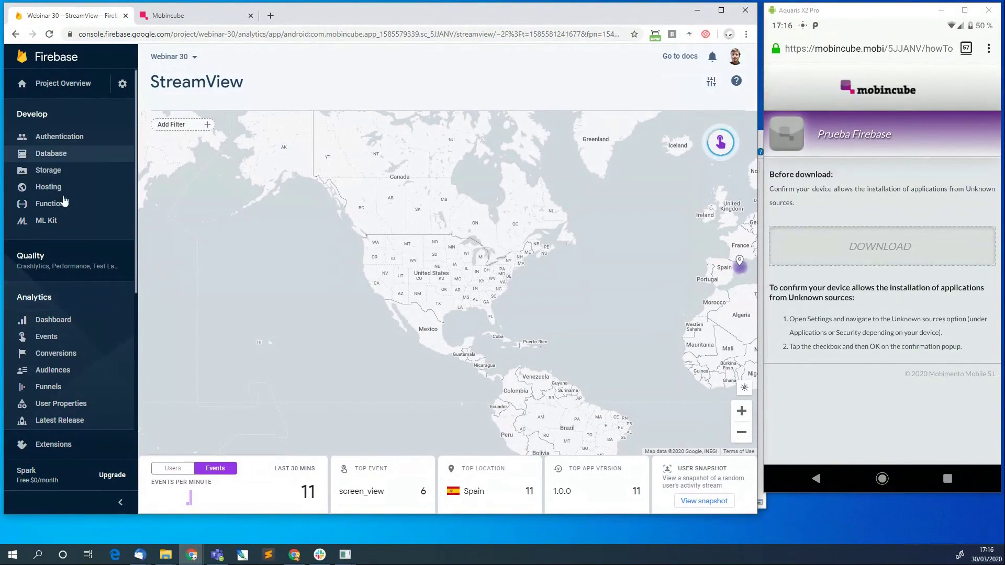
scroll(68, 350, down, 1)
scroll(68, 351, down, 3)
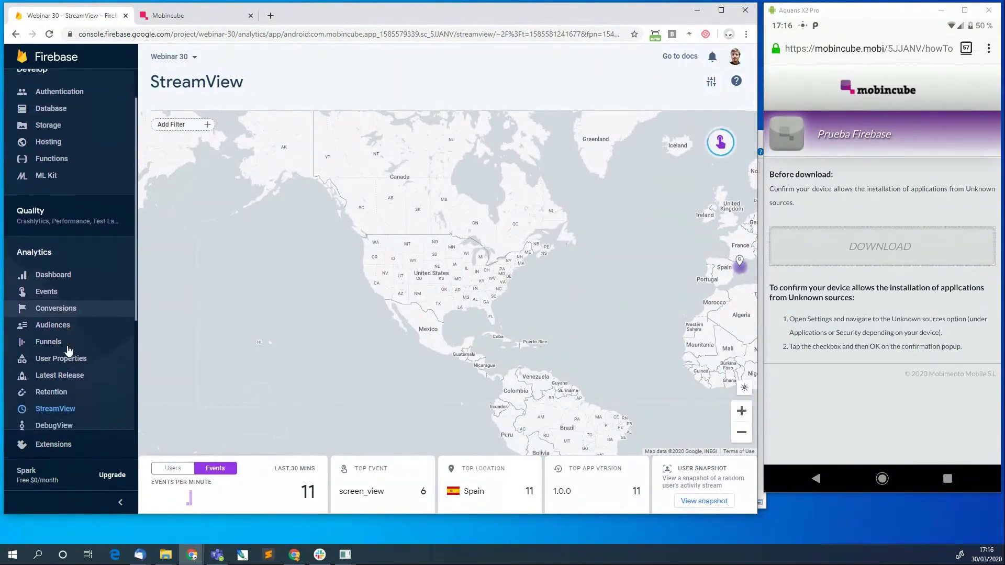
scroll(45, 319, down, 3)
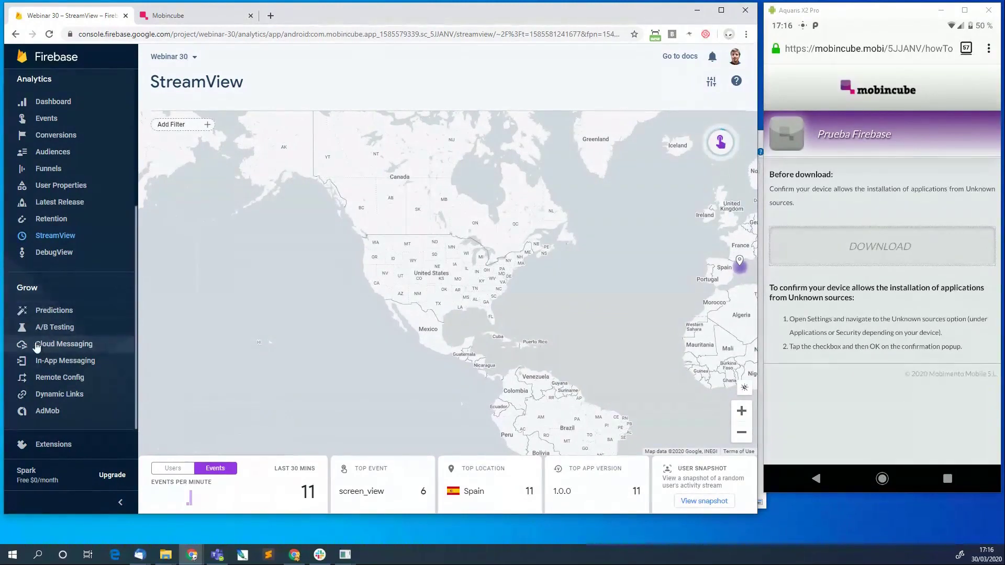
Open Cloud Messaging for Webinar 30 and start composing the first notification message.
click(104, 348)
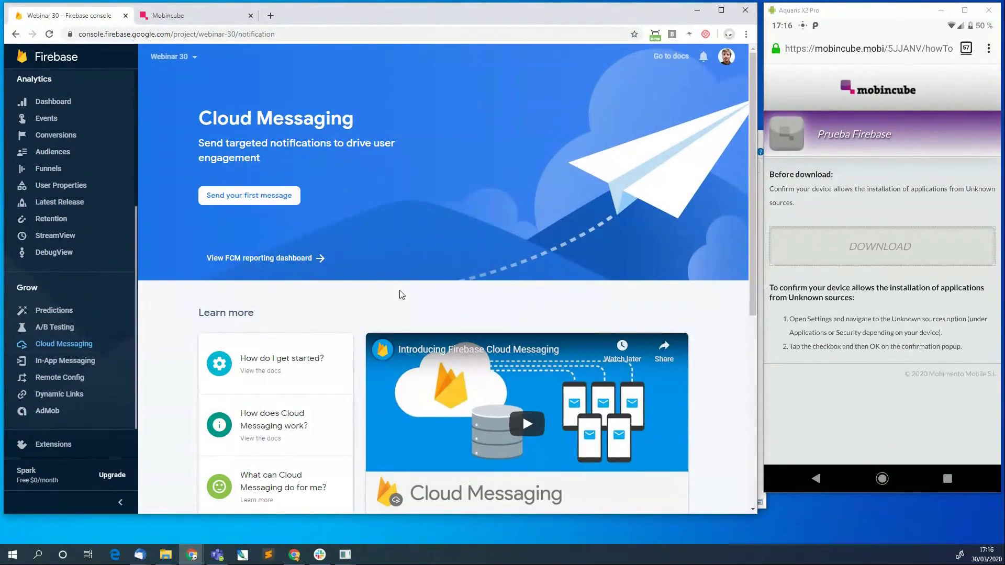
scroll(413, 297, down, 2)
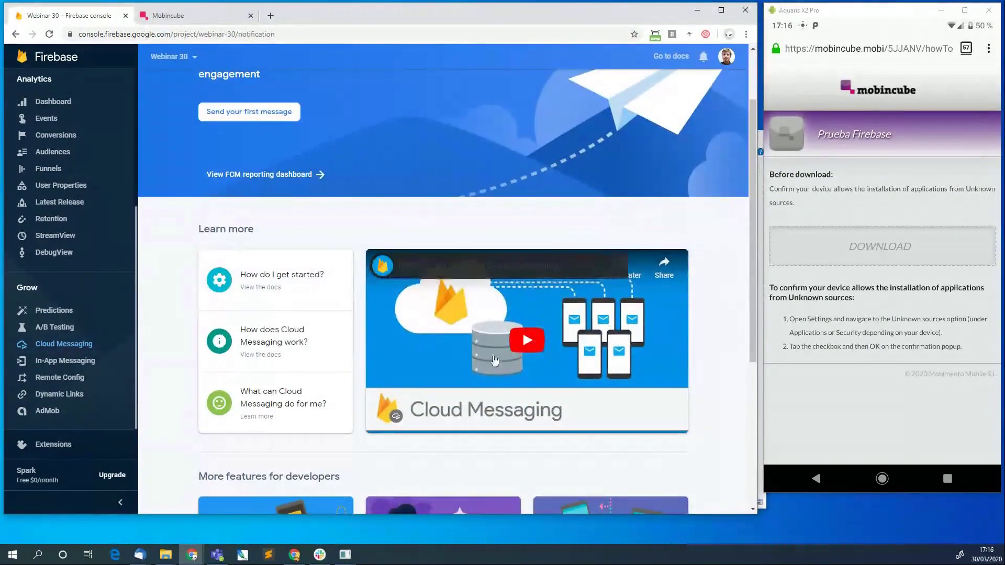
scroll(428, 347, up, 2)
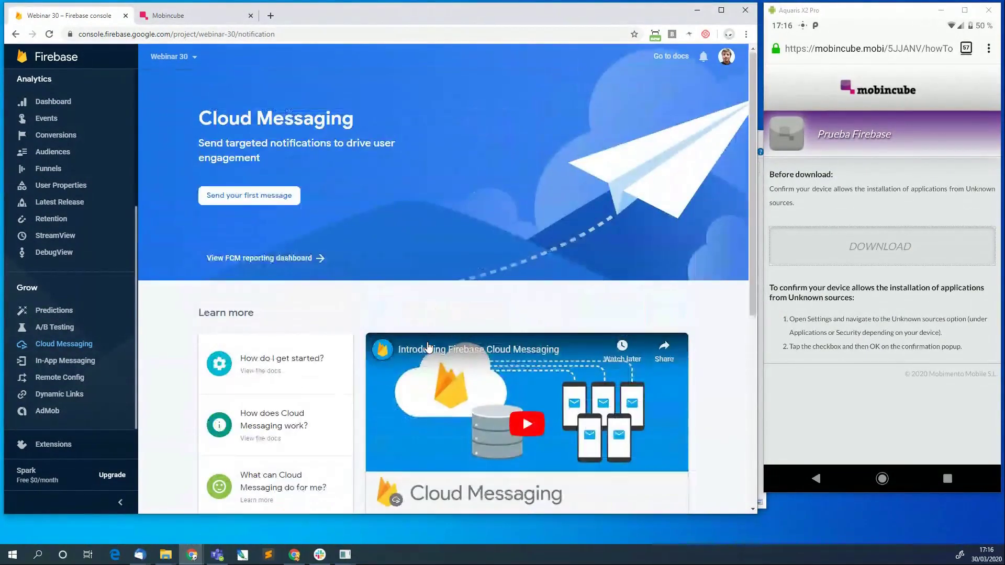
click(264, 204)
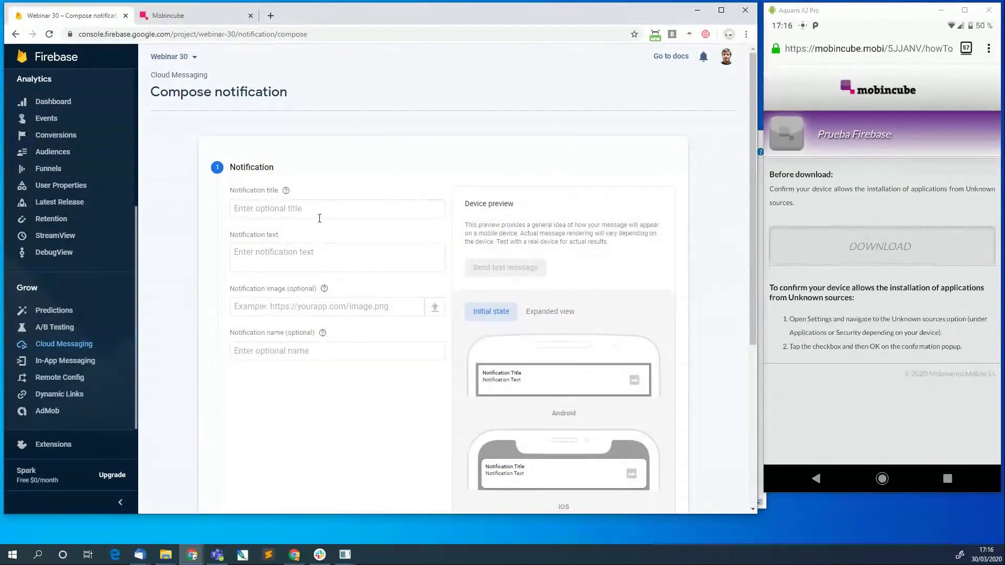
scroll(320, 222, down, 4)
scroll(321, 226, up, 4)
Set the notification title to 'Éste es el título'.
click(285, 210)
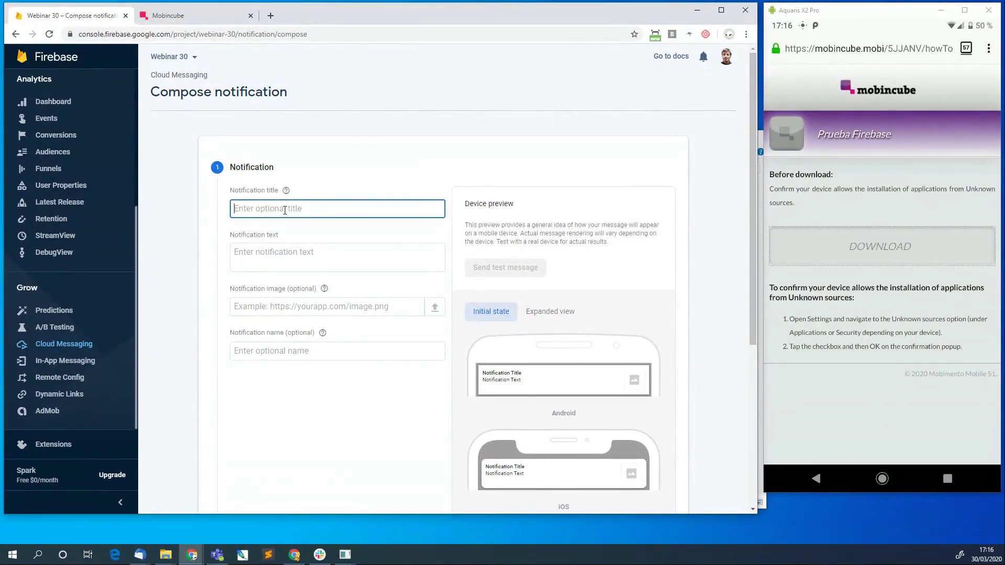
text(Es)
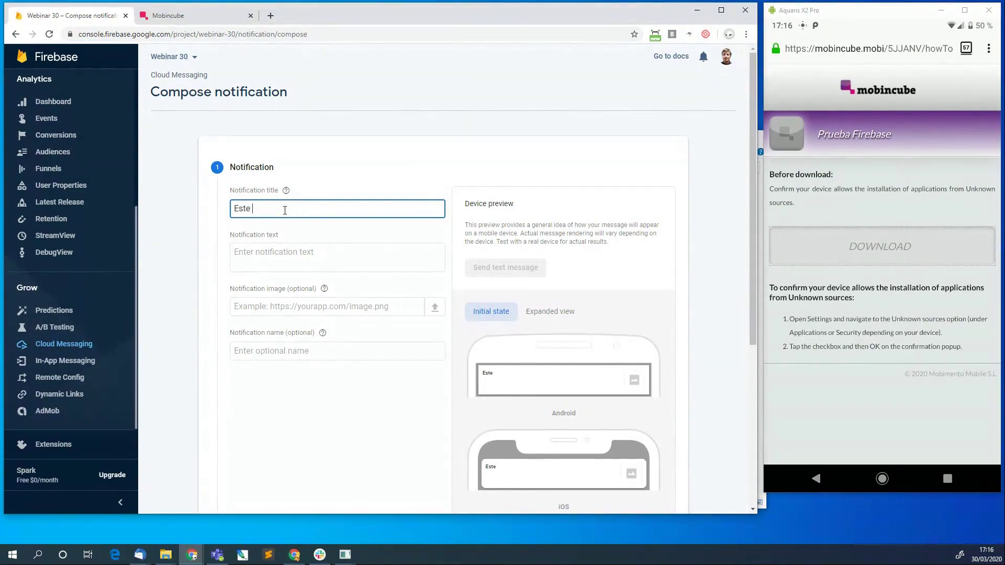
text(te)
key(BackSpace)
key(BackSpace)
key(BackSpace)
key(BackSpace)
key(BackSpace)
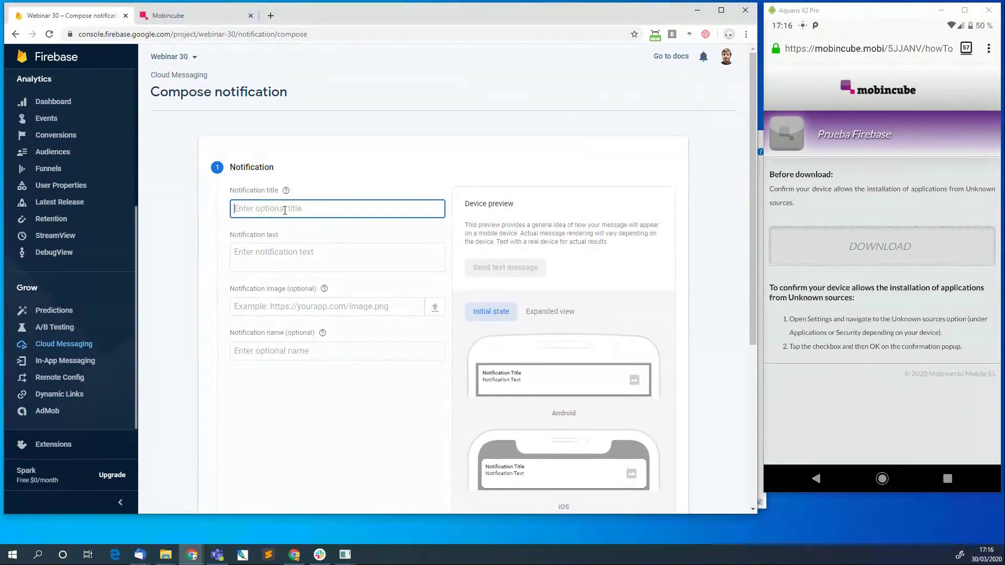
text(Éste es el t)
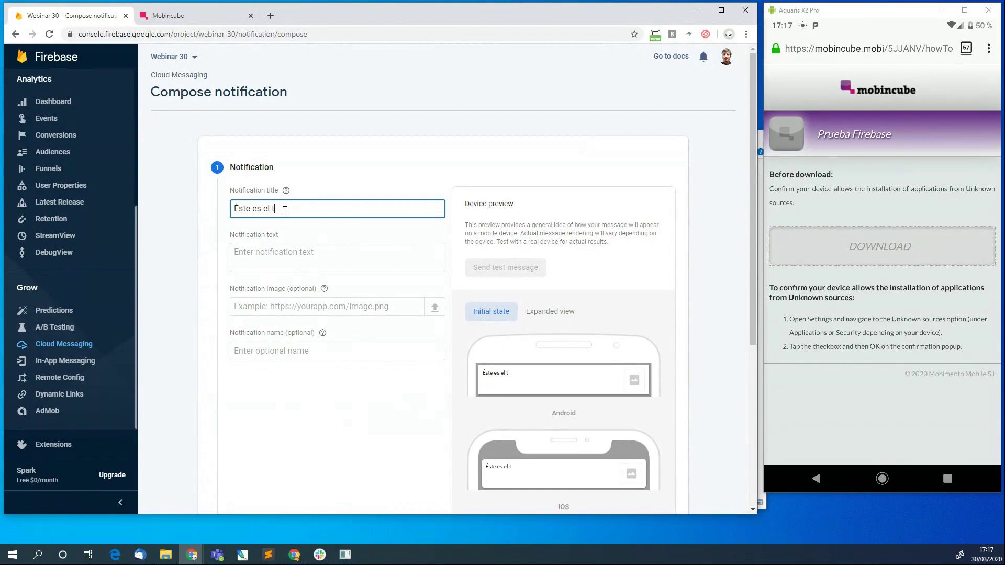
text(ítulo)
Enter the notification text 'Aquí el cuerpo de la notificación', fixing a stray letter.
click(288, 254)
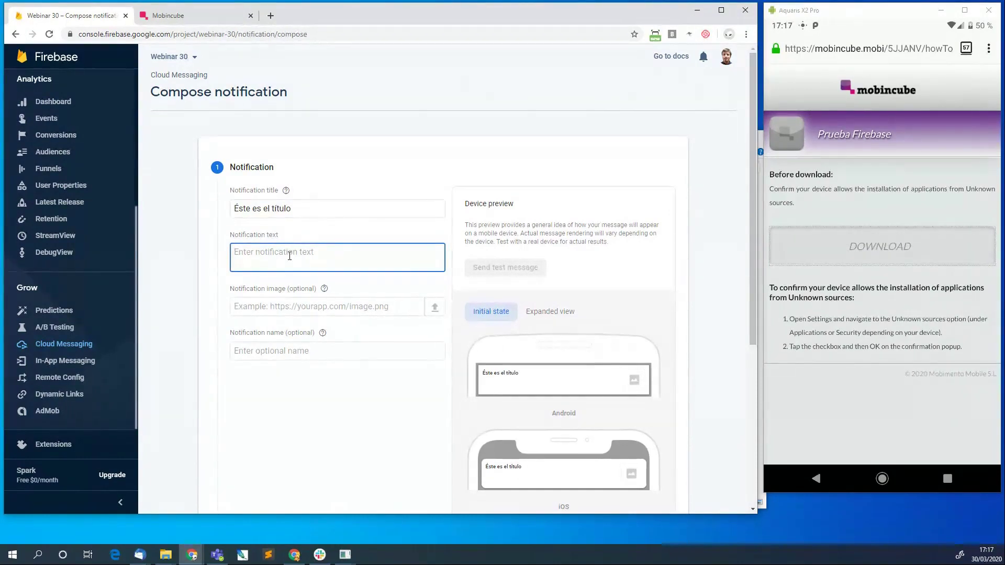
text(Aquiu e)
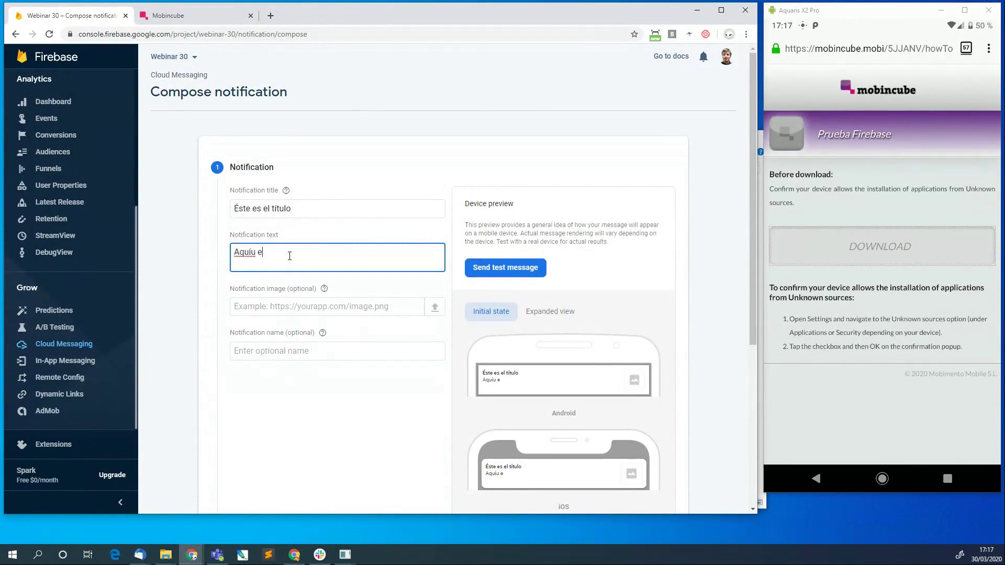
text(uíu e)
key(Left)
key(Left)
key(BackSpace)
key(End)
text(l cuerpo)
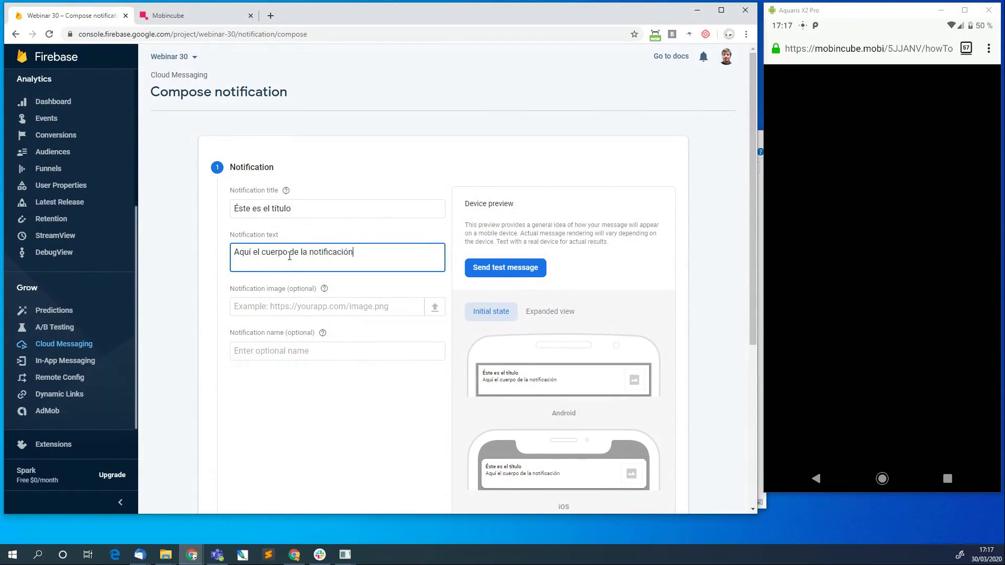
click(288, 300)
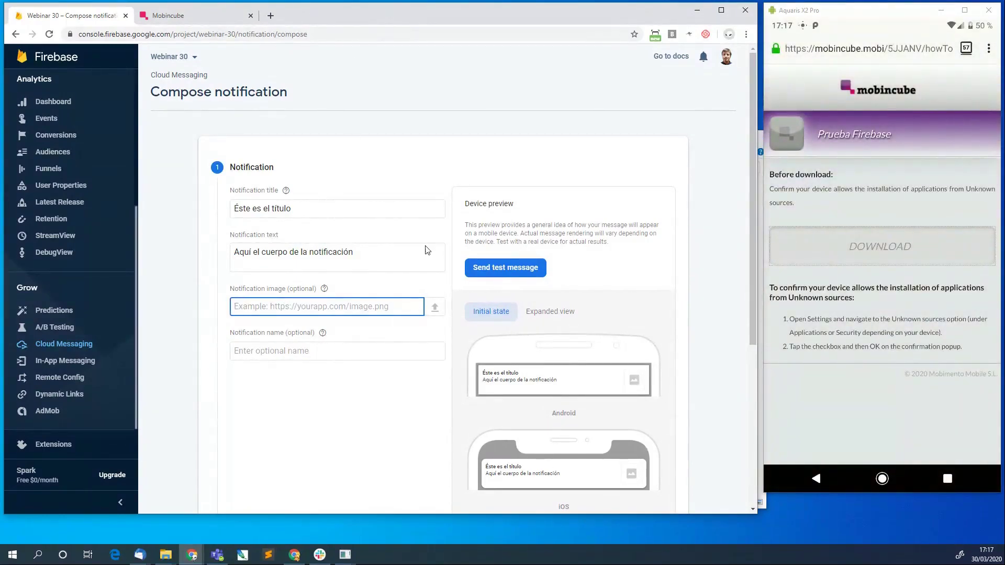
mouse_move(435, 310)
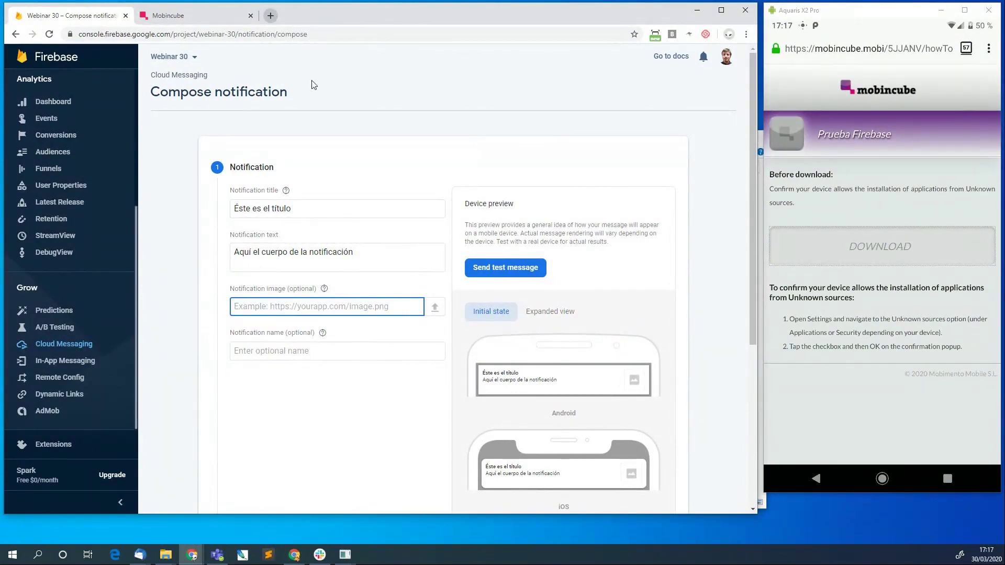
Search Google for tesla, copy the red Model 3 image's address, and paste it in a new tab.
click(270, 17)
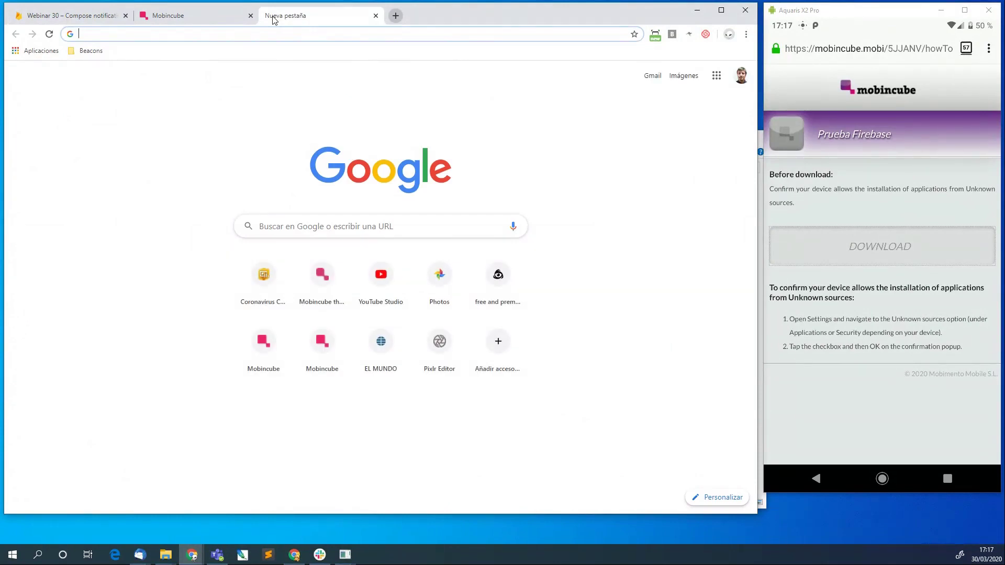
text(test)
text(la)
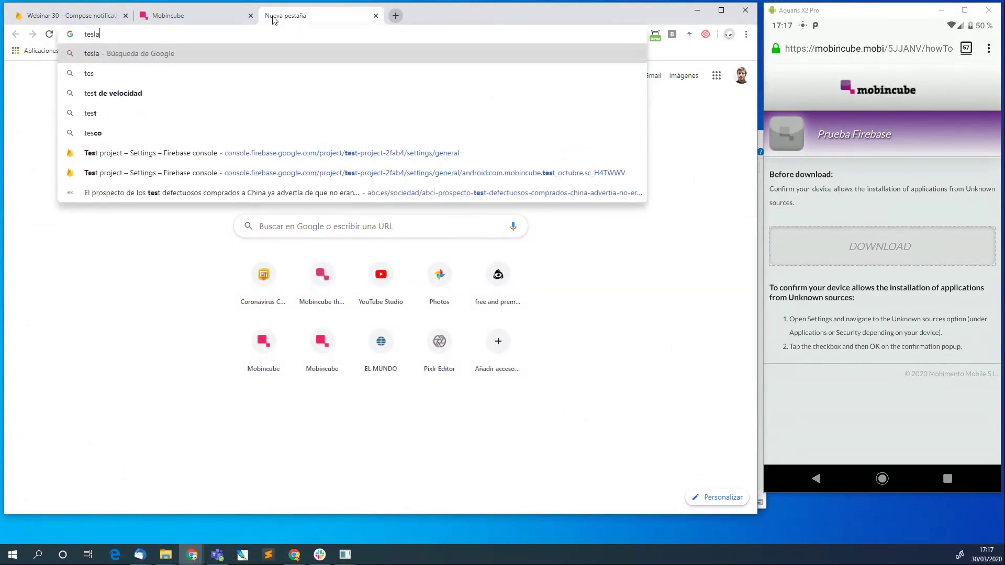
key(Return)
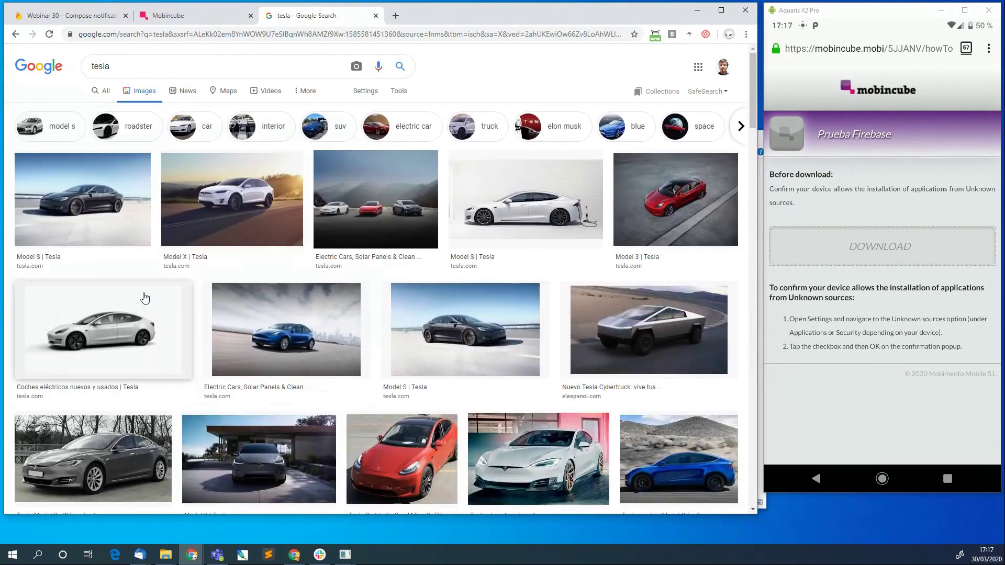
click(651, 197)
right_click(569, 142)
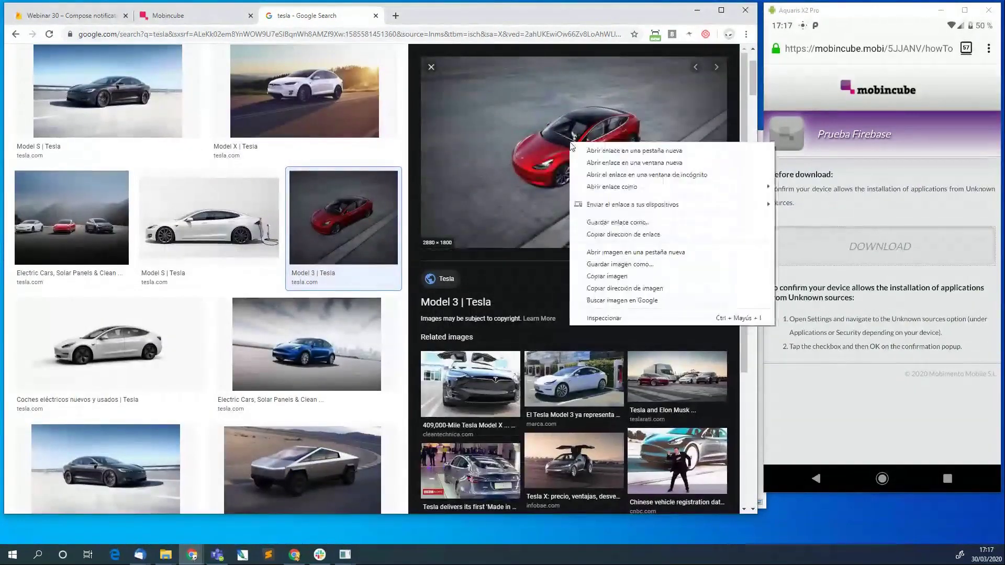
click(610, 287)
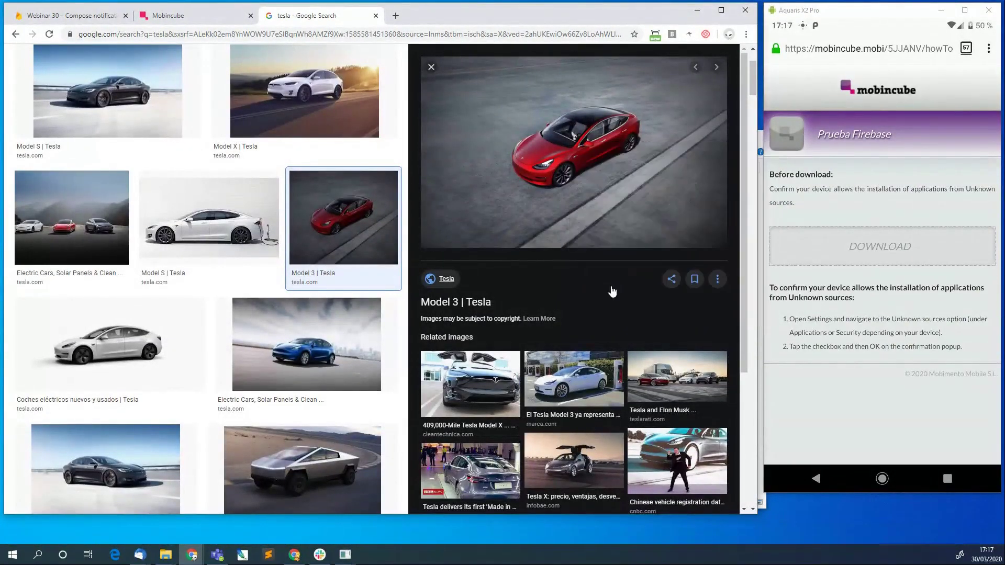
click(396, 17)
text(https://www.tesla.com/sites/default/files/model3-new/hero/model-3-hero-desktop-v2.jpg)
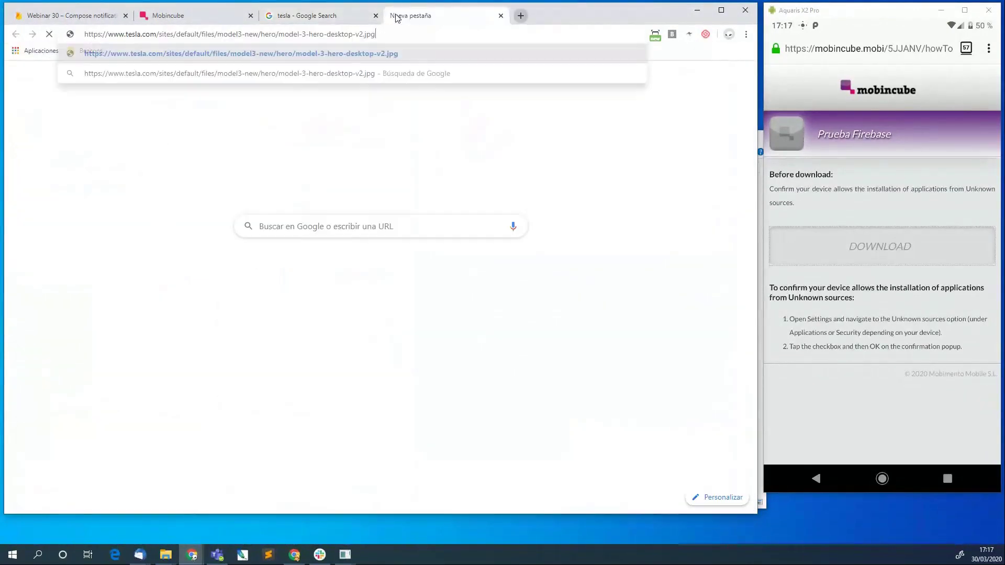
Paste the Tesla model-3-hero-desktop-v2.jpg URL as the notification image.
click(73, 16)
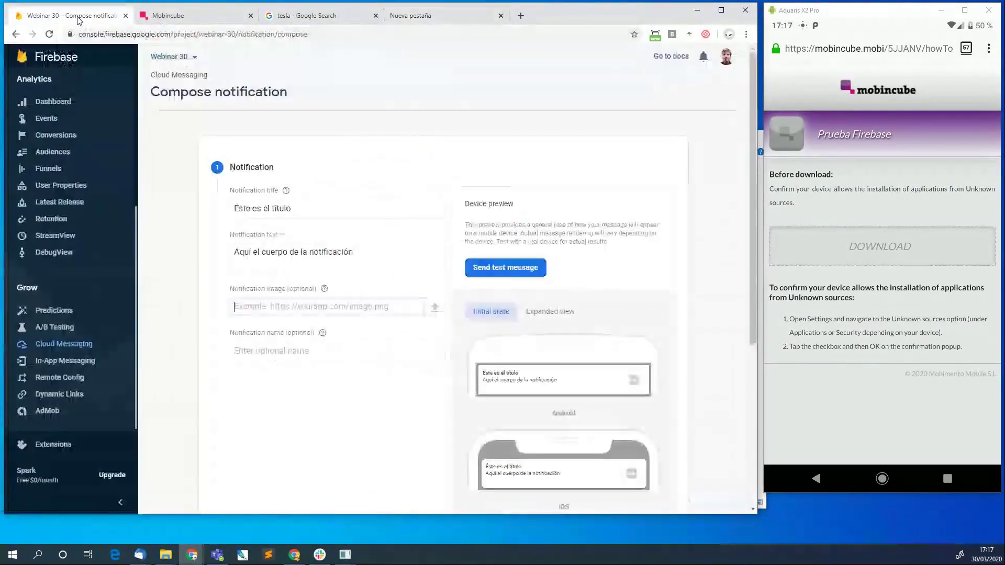
click(309, 308)
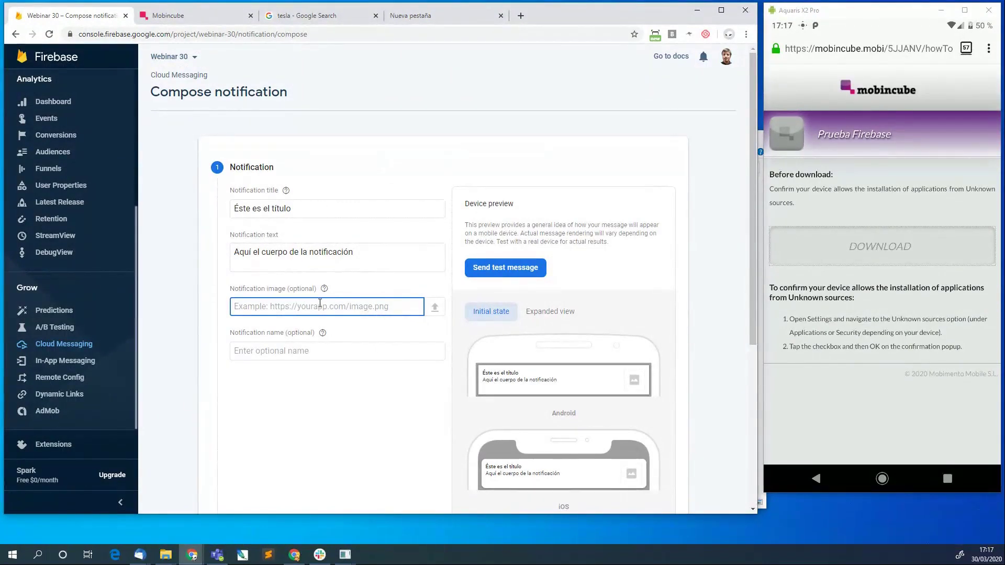
key(ctrl+v)
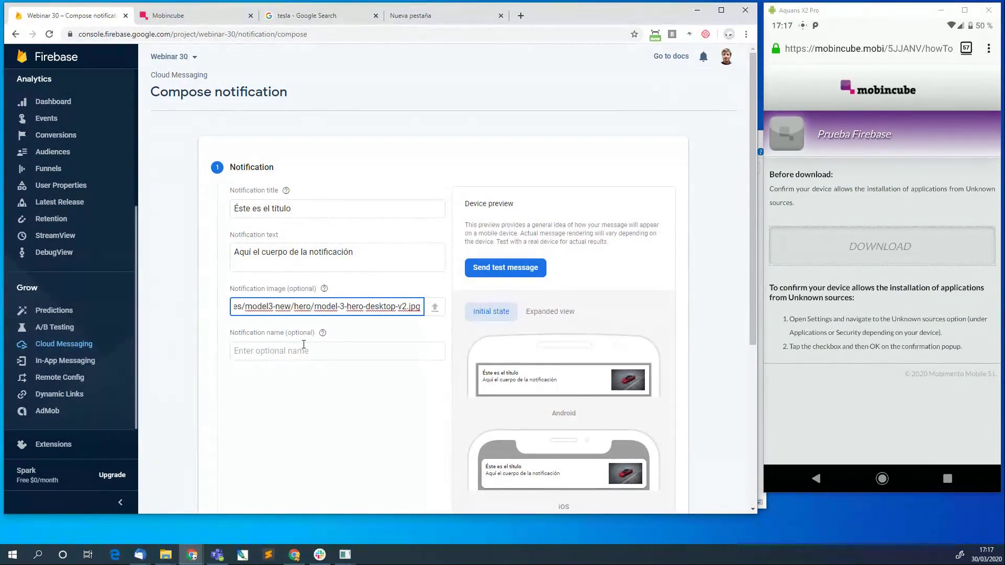
Name the notification 'test 1'.
mouse_move(322, 334)
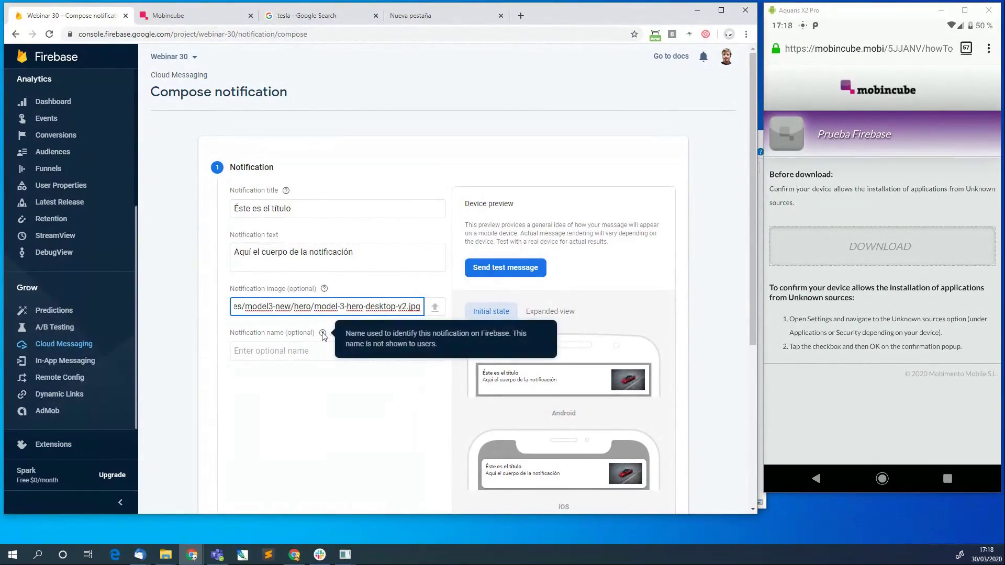
click(296, 353)
text(test 1)
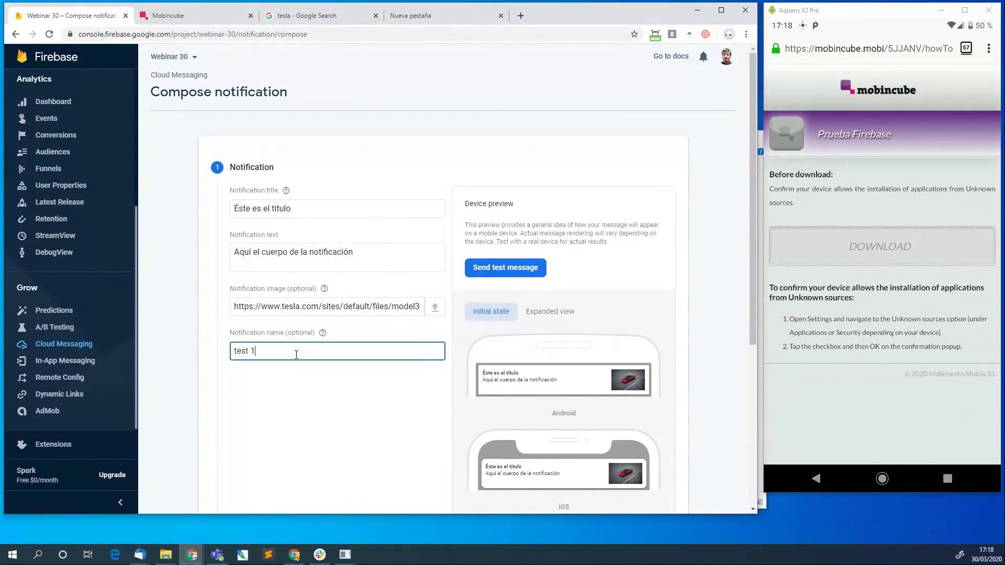
scroll(297, 354, down, 2)
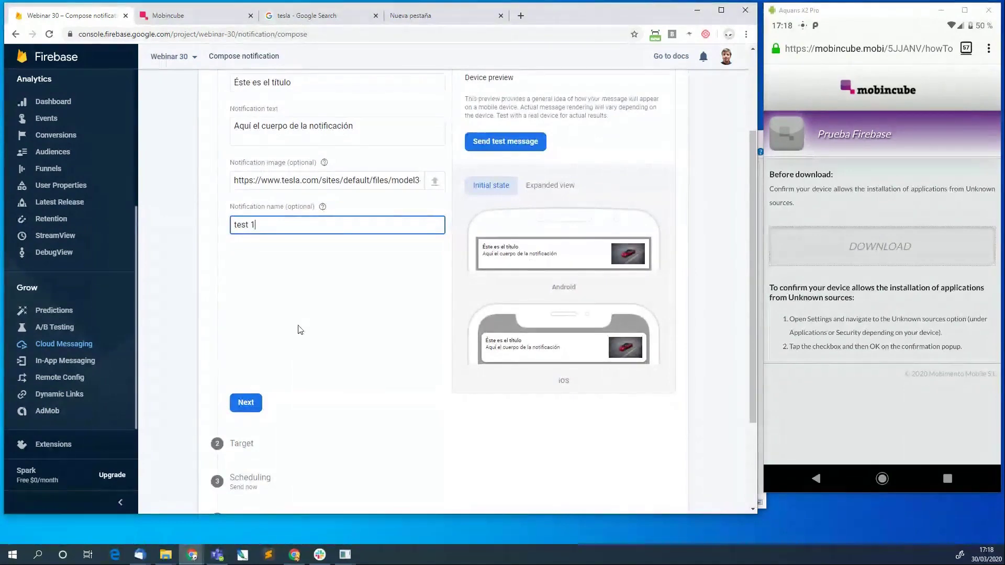
scroll(300, 329, up, 1)
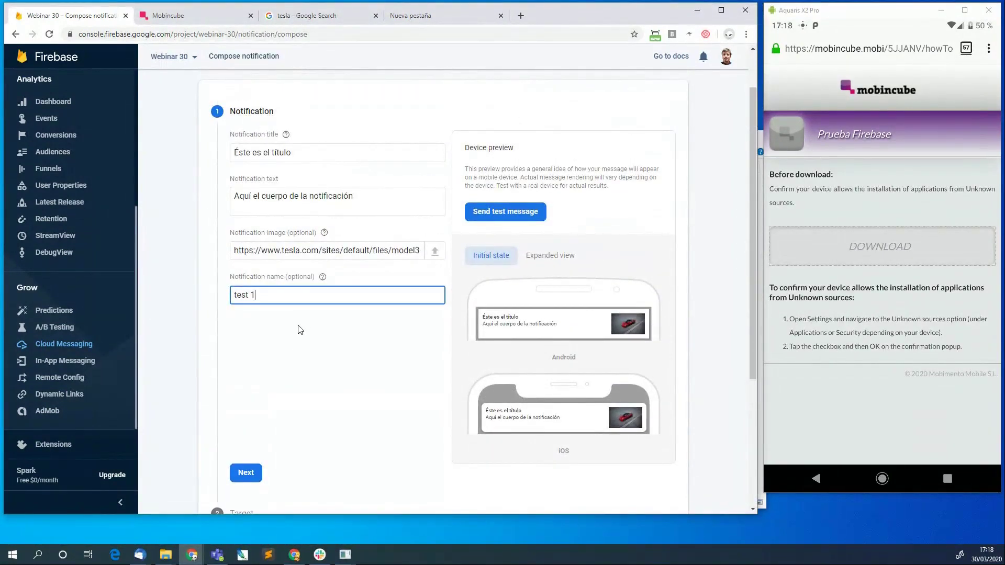
scroll(298, 330, down, 1)
Advance to targeting and select the Mobincube Android app.
click(250, 431)
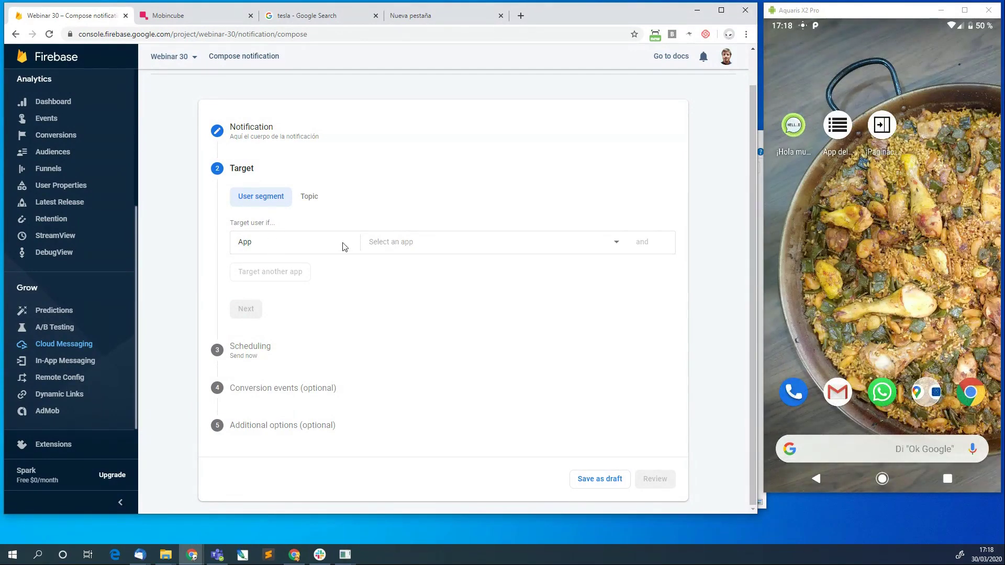
click(615, 242)
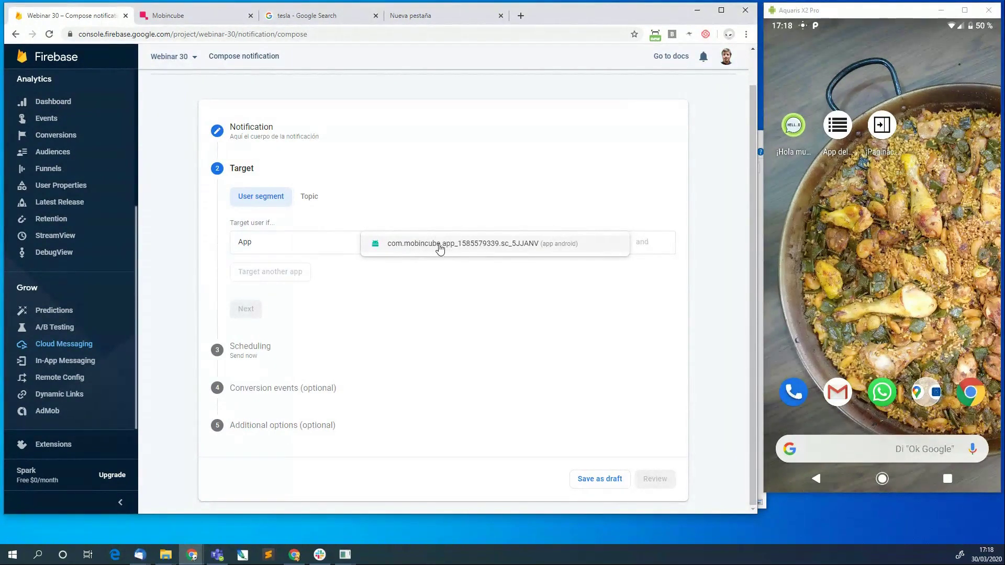
click(440, 243)
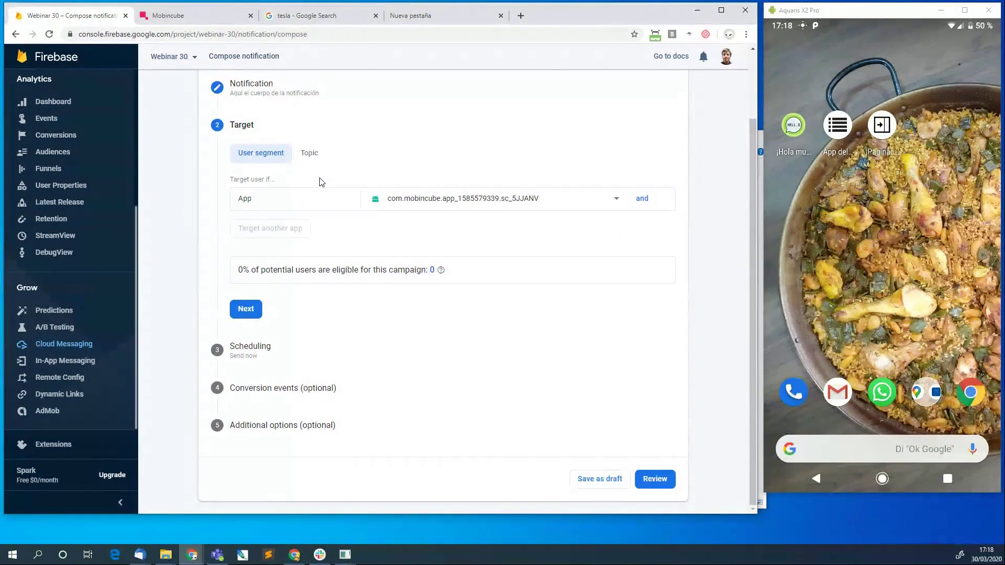
Add an 'and' condition on User audience, leaving the audience list without choosing any.
click(642, 198)
click(334, 204)
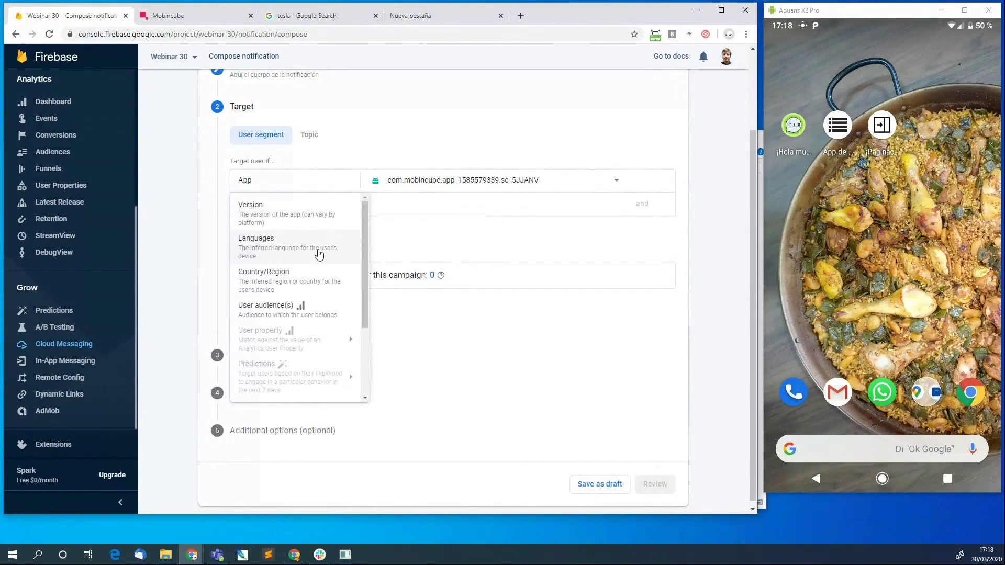
click(319, 285)
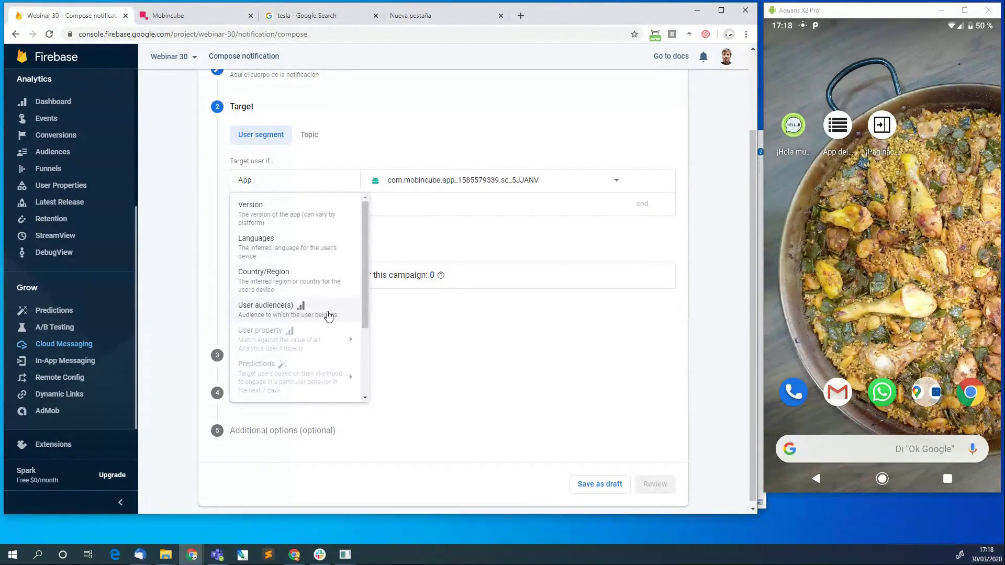
click(275, 313)
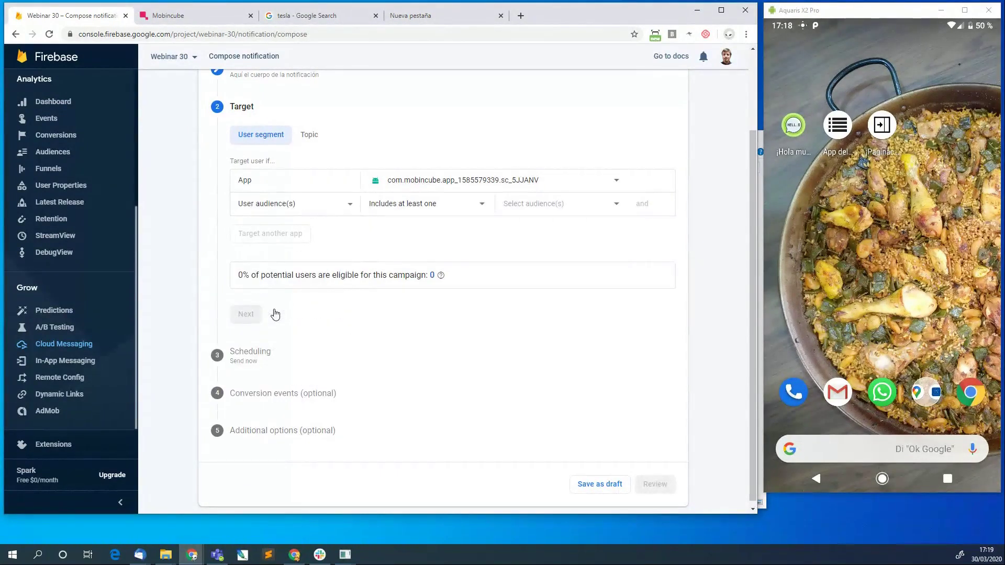
click(484, 205)
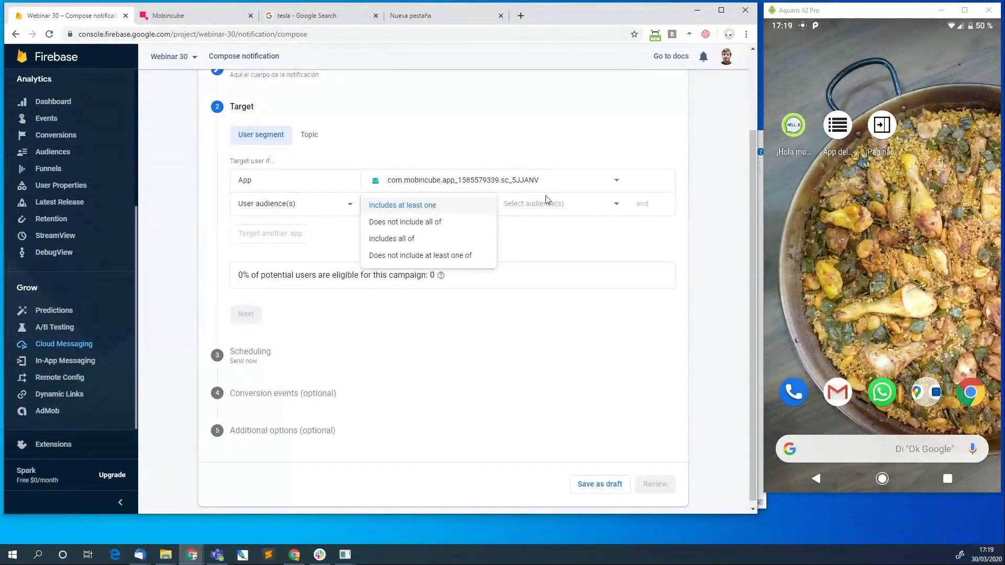
click(583, 204)
click(594, 204)
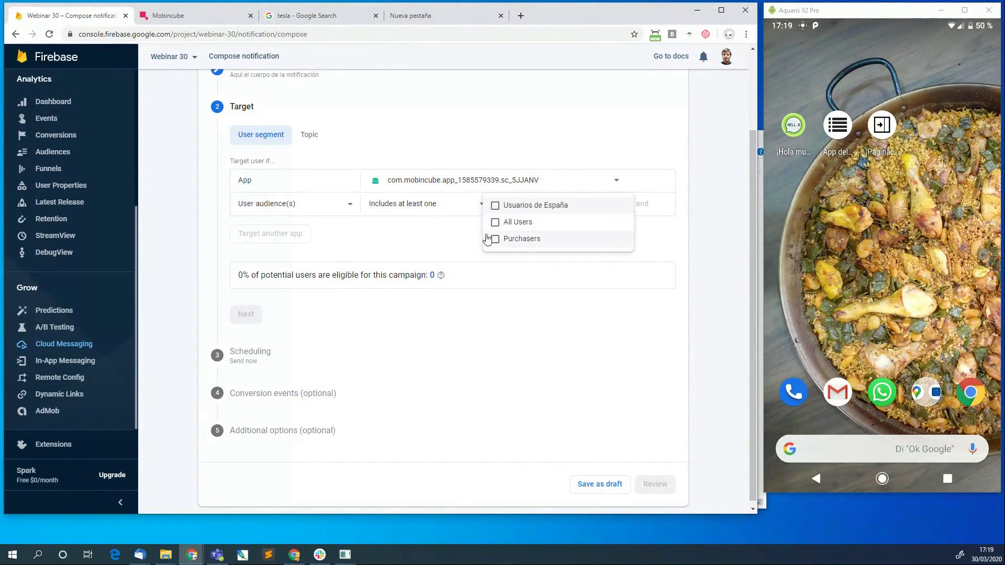
click(373, 241)
Change the condition to Country/Region Spain, then delete that condition.
click(349, 204)
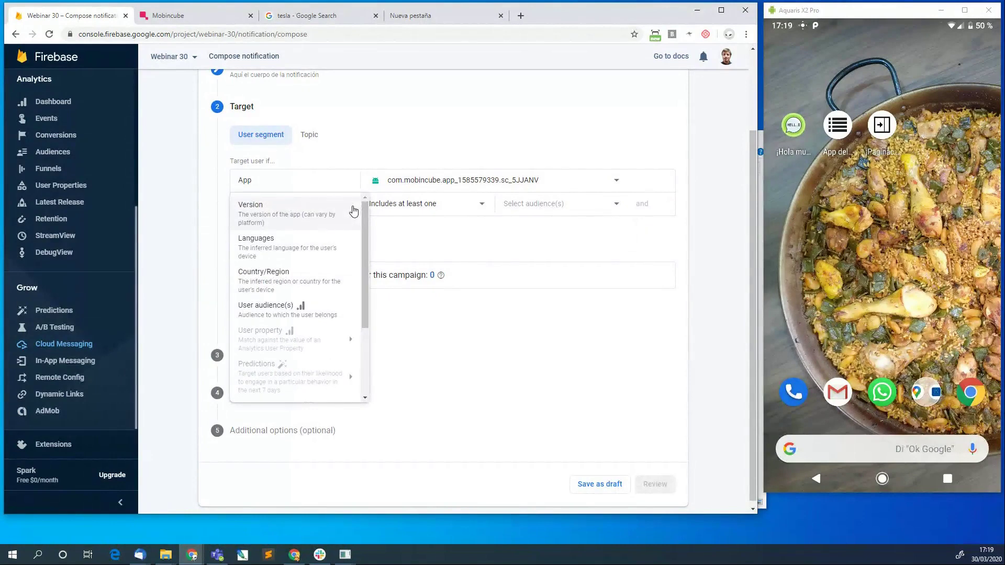
click(272, 284)
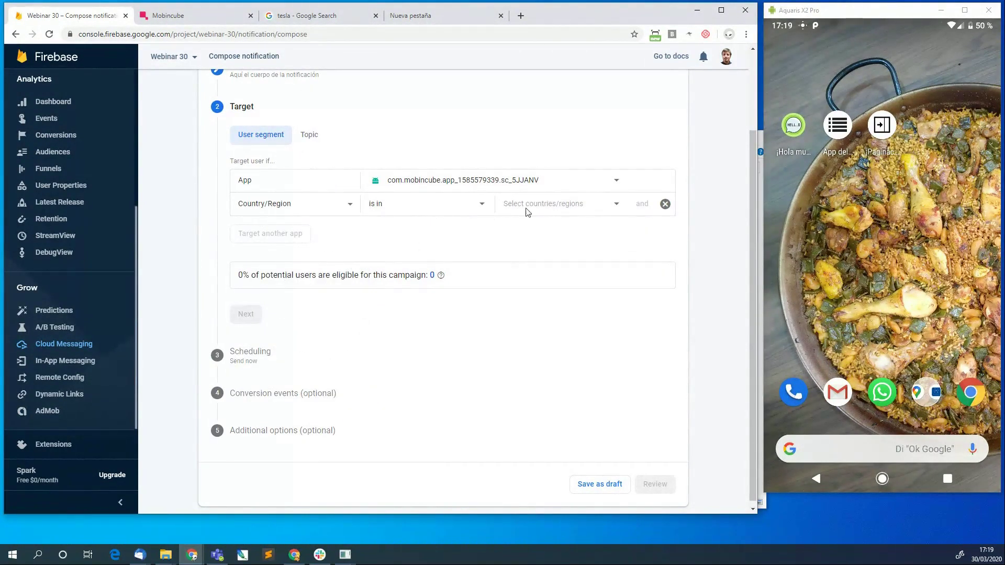
click(564, 207)
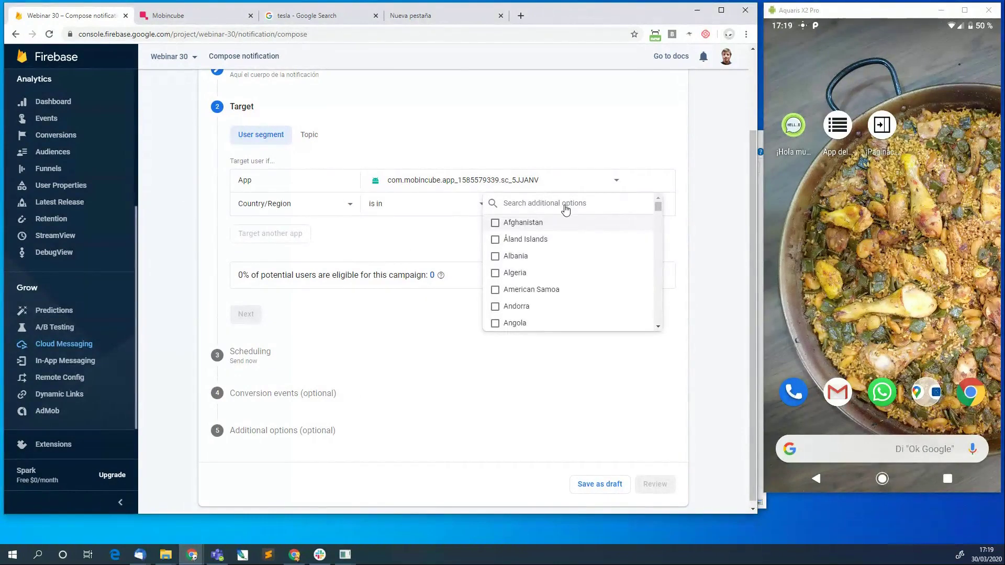
text(spain)
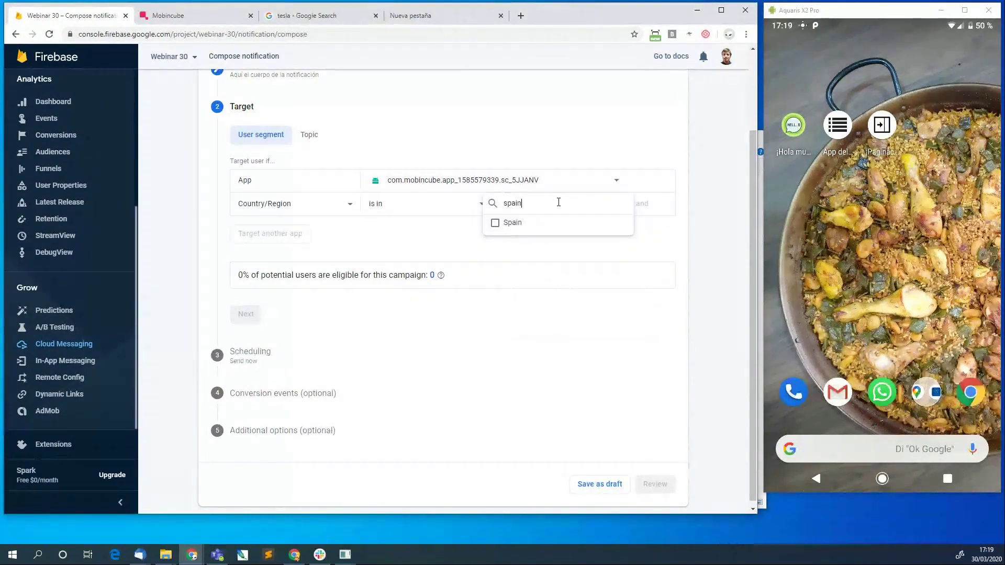
click(495, 223)
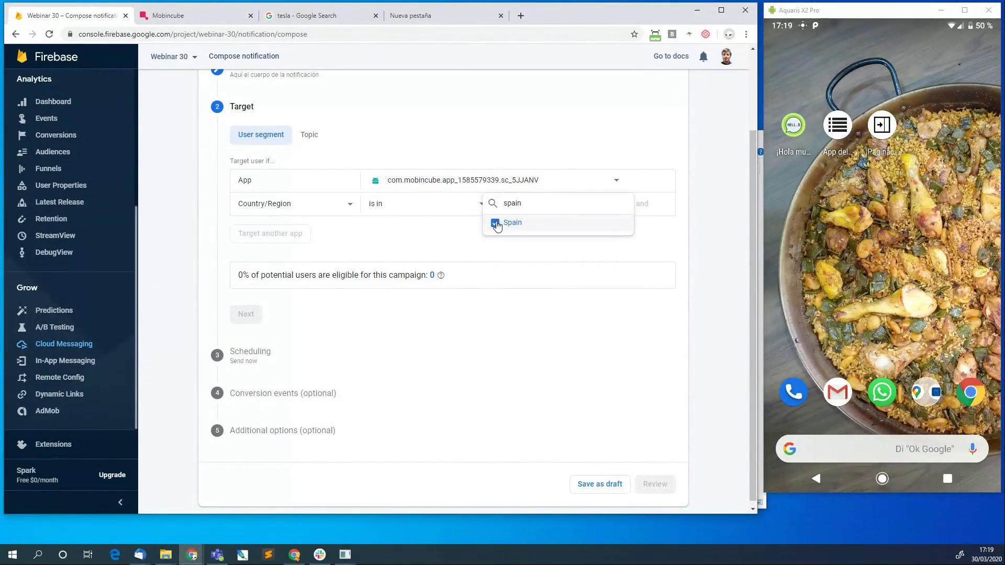
click(506, 257)
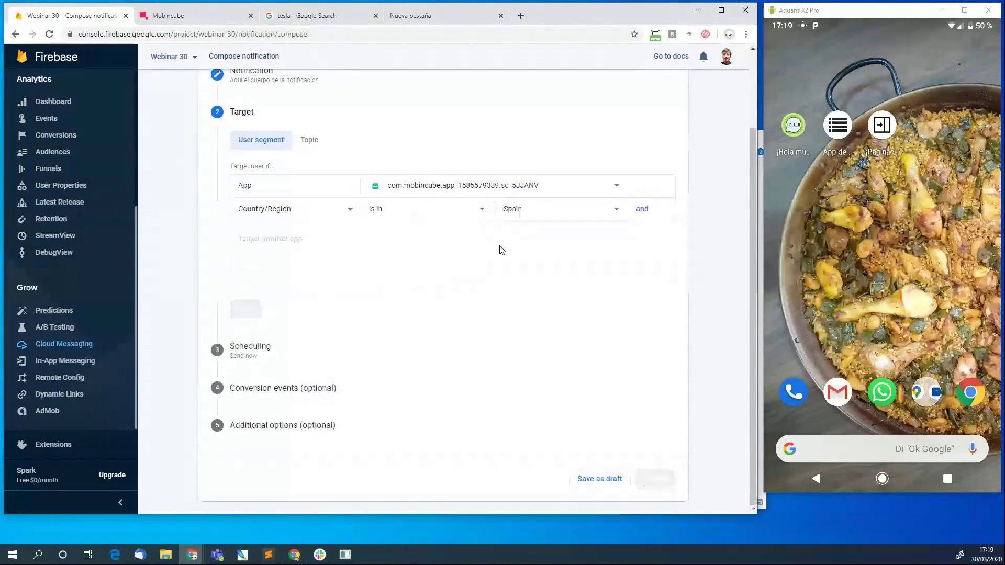
click(665, 205)
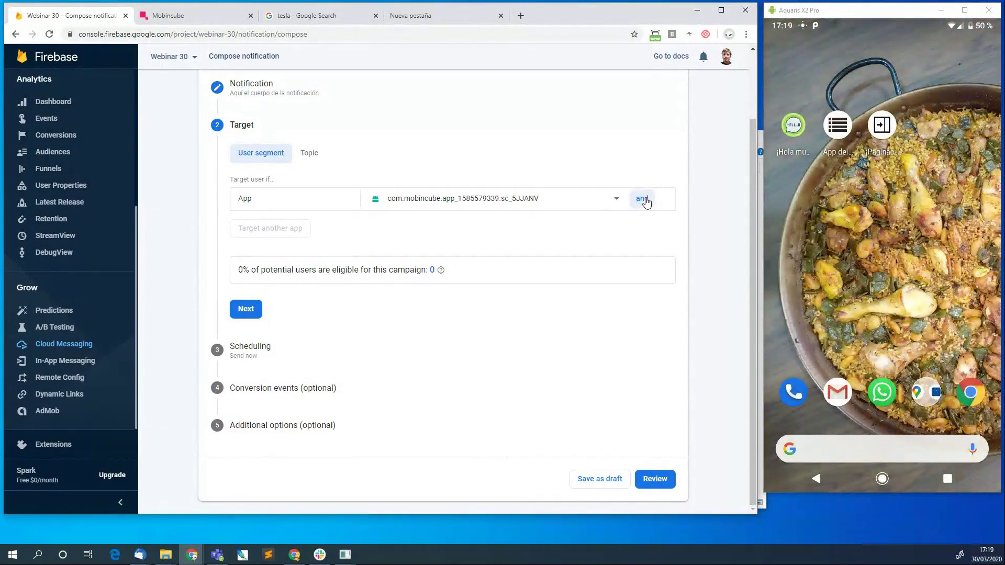
click(645, 199)
Complete the Target step and advance to Scheduling.
click(244, 311)
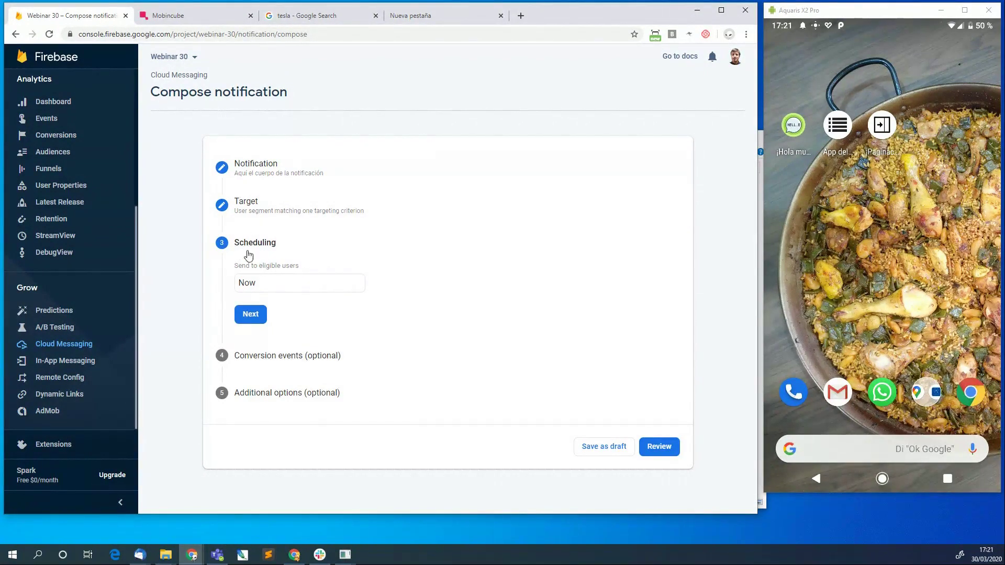
Set the schedule to recur daily, once per user, then choose a Custom recurrence.
click(277, 287)
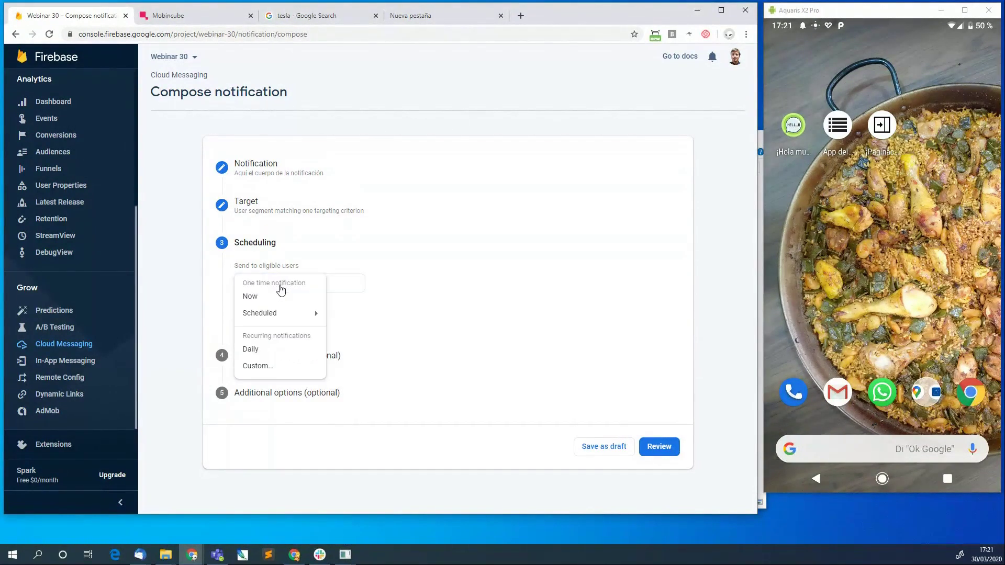
mouse_move(306, 316)
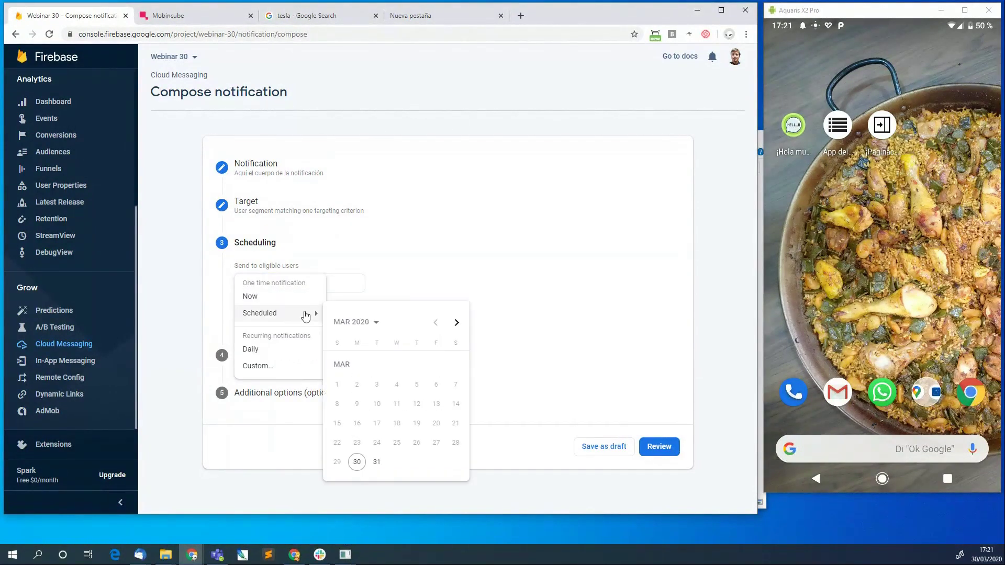
click(261, 352)
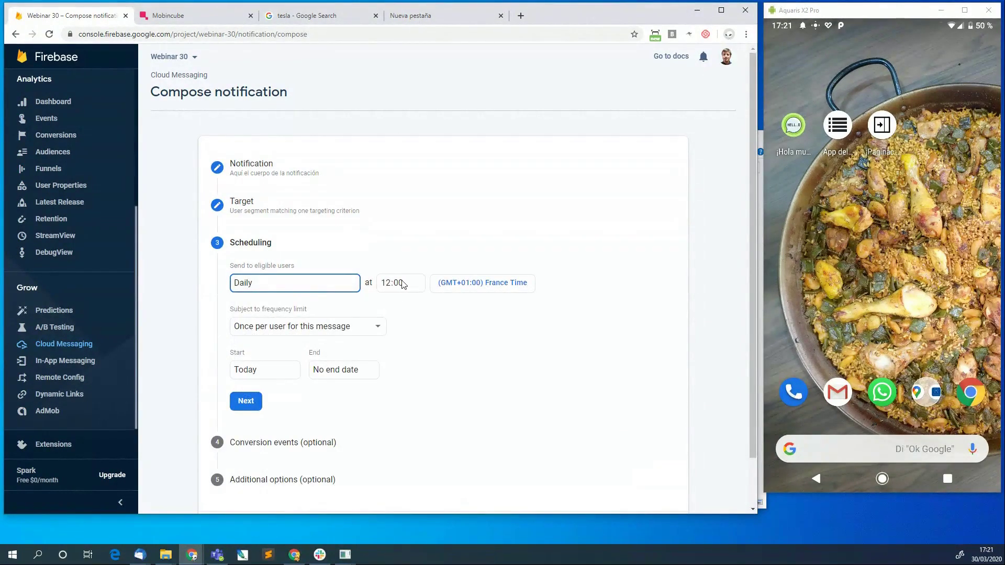
click(347, 329)
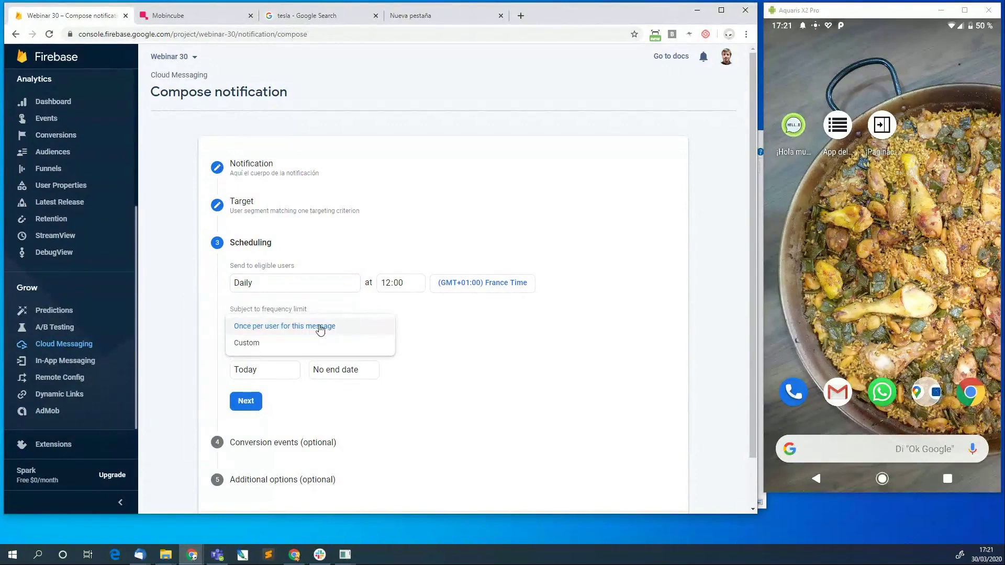
click(304, 331)
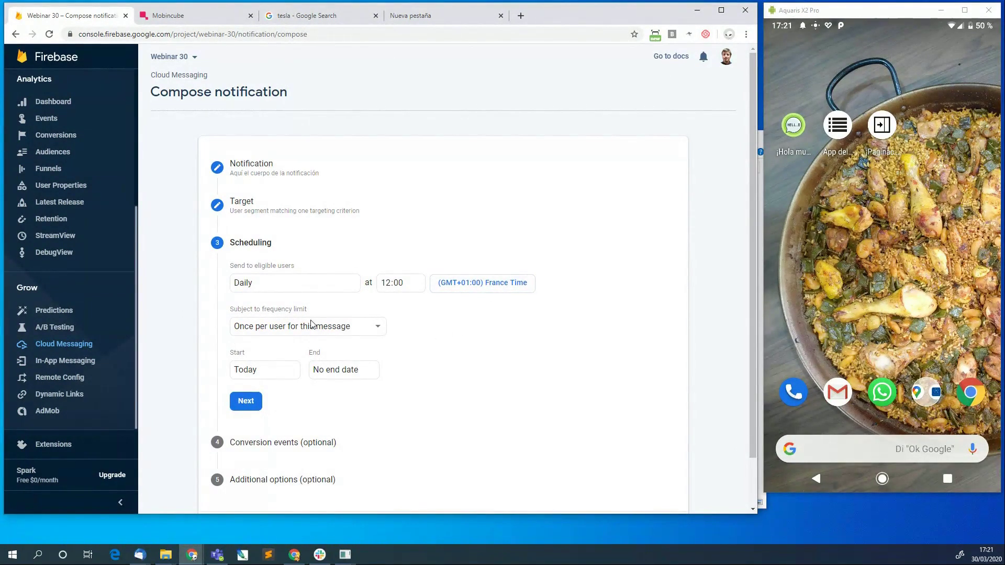
click(317, 290)
click(262, 366)
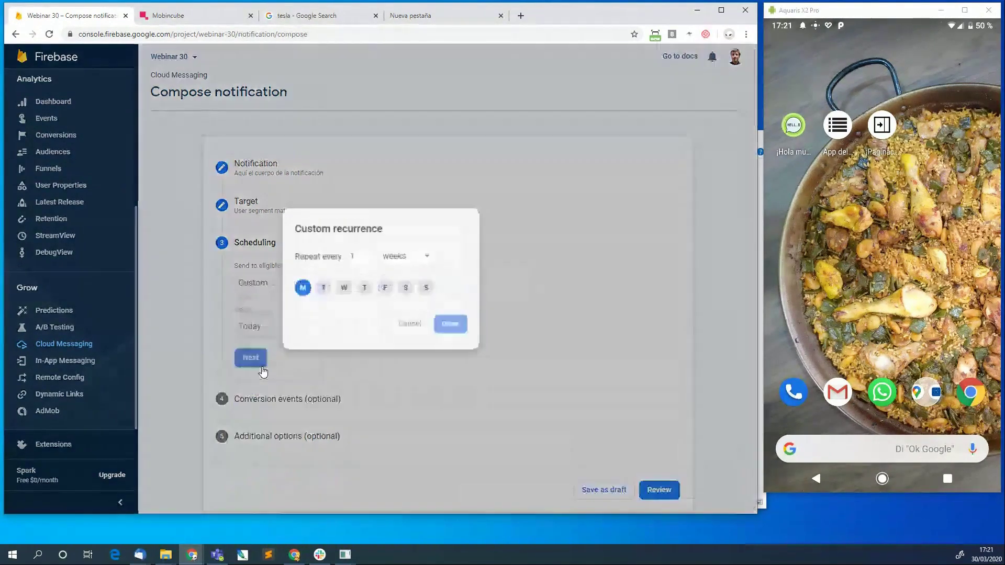
Tick Tuesday to Friday in Custom recurrence, then cancel, keeping Daily at 12:00.
click(320, 288)
click(343, 288)
click(364, 288)
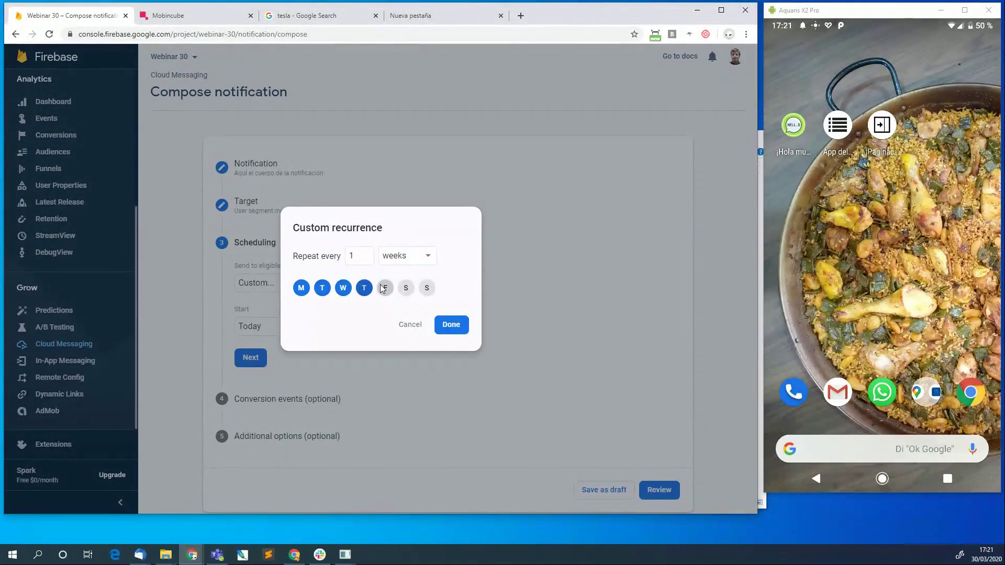
click(384, 288)
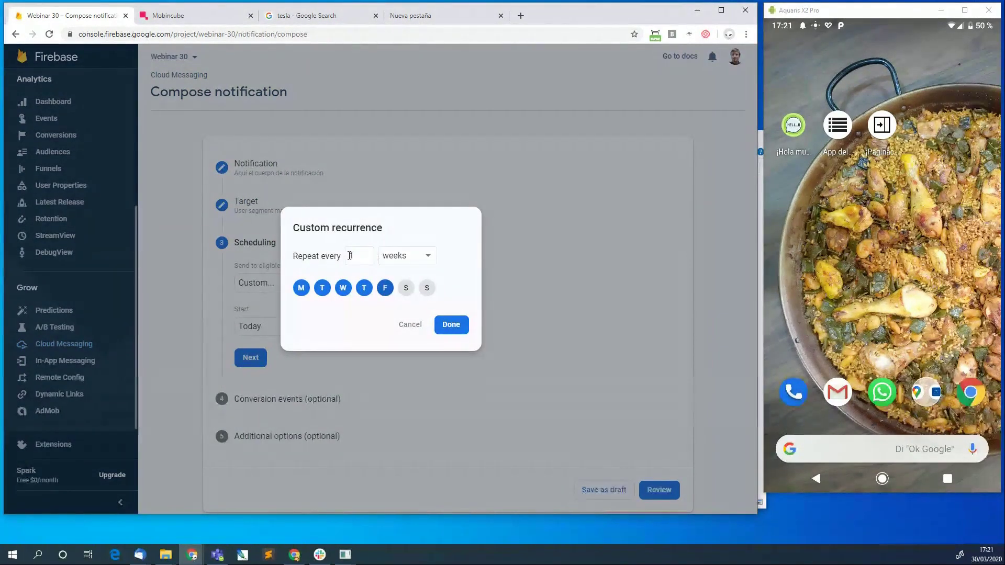
double_click(366, 261)
click(410, 325)
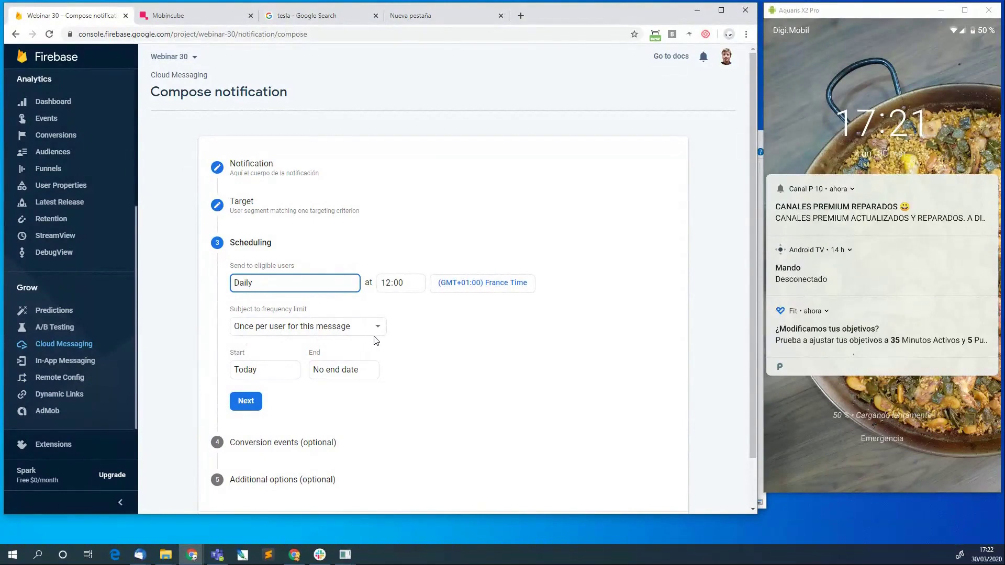
Switch the schedule to send Now and advance to Conversion events.
click(312, 286)
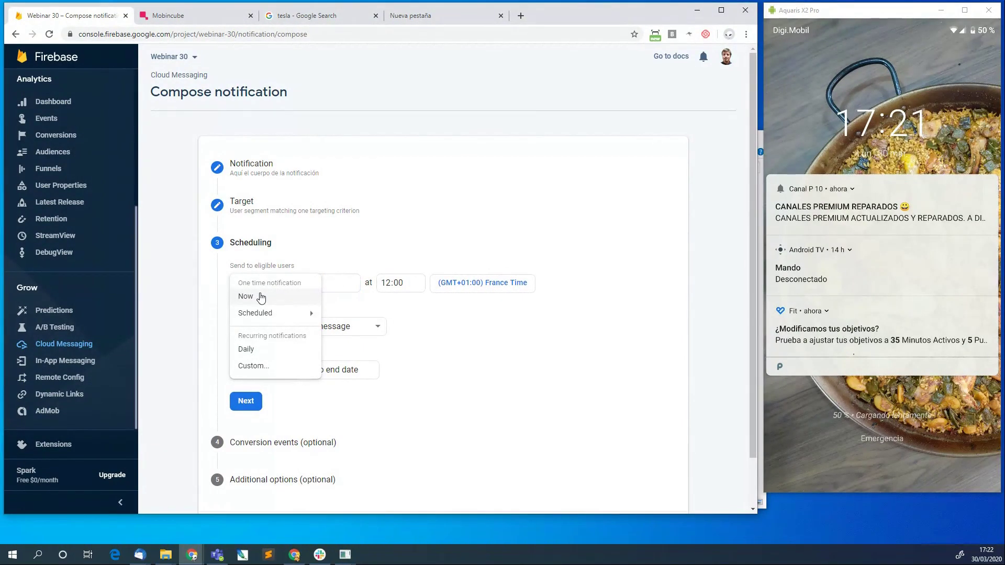
click(262, 297)
click(253, 314)
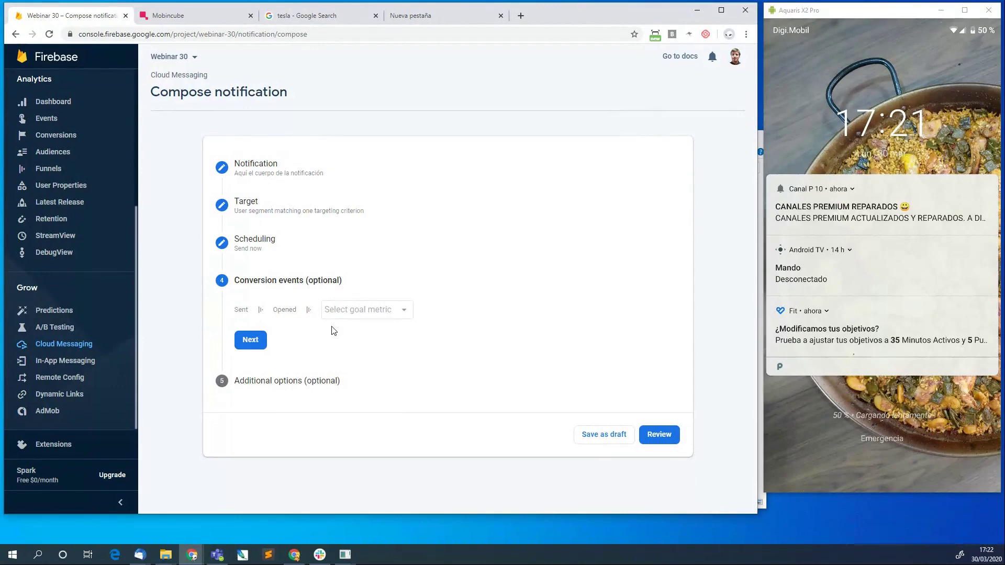
click(366, 315)
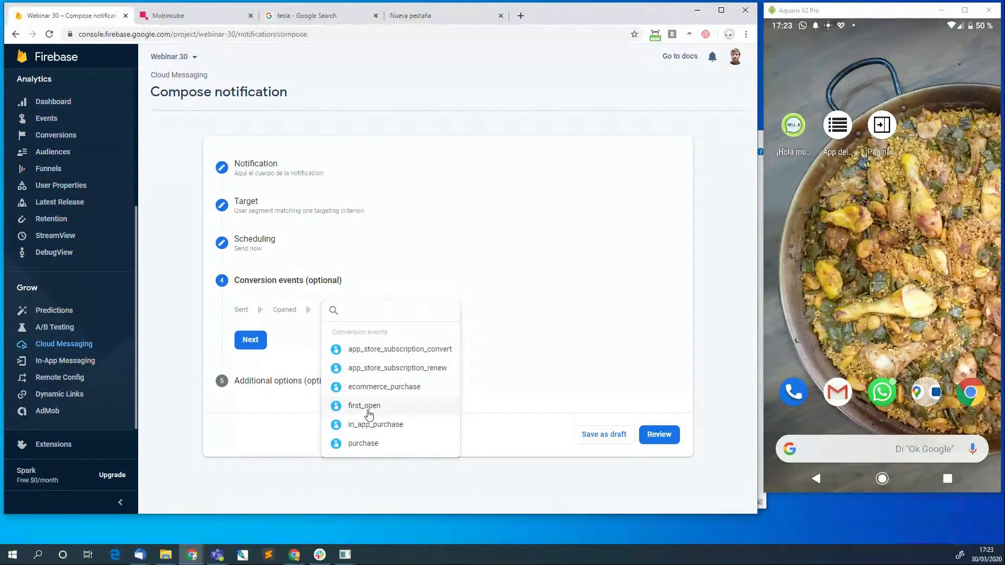
click(484, 288)
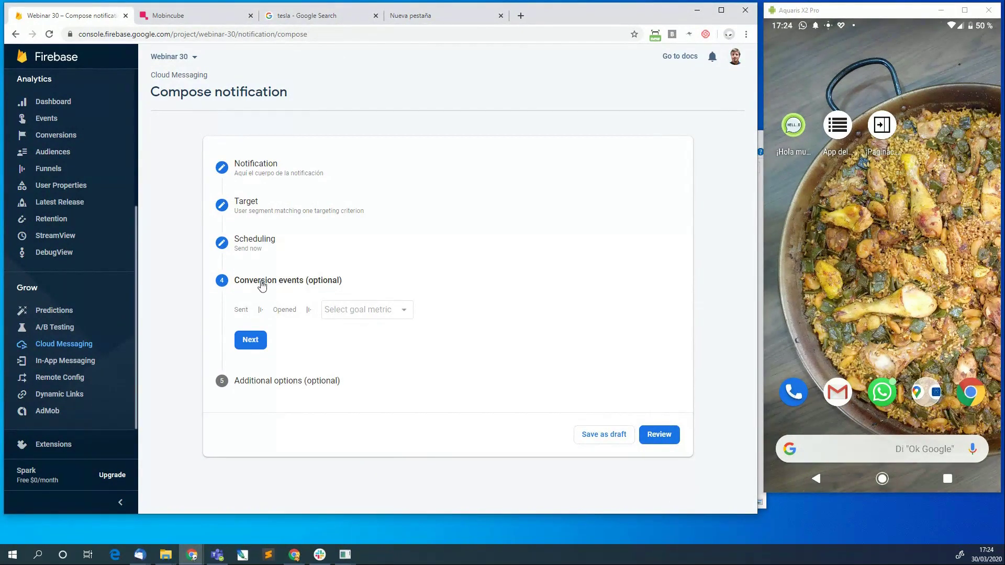
In Additional options, add custom data key 'section', then switch to the Mobincube tab.
click(250, 339)
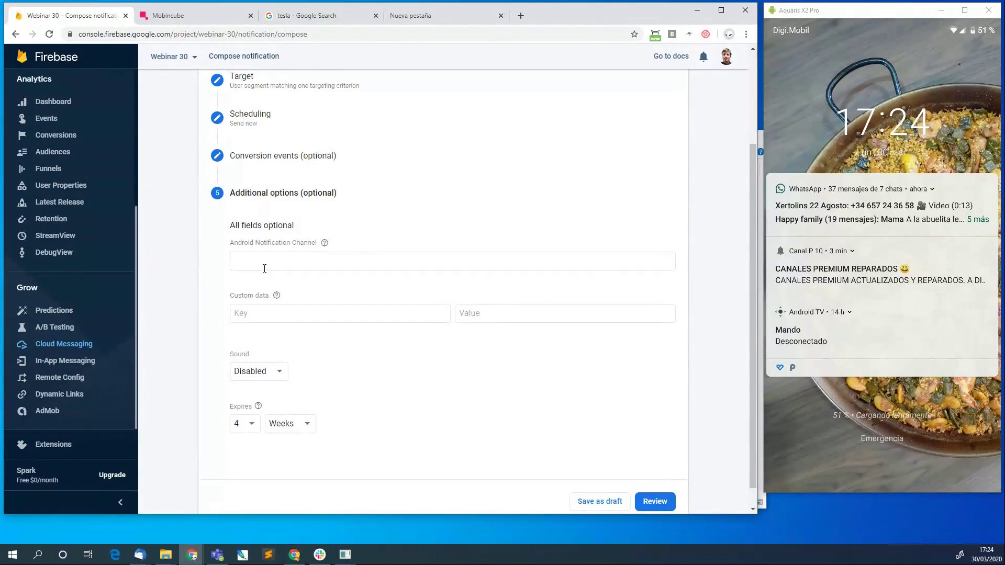
click(255, 309)
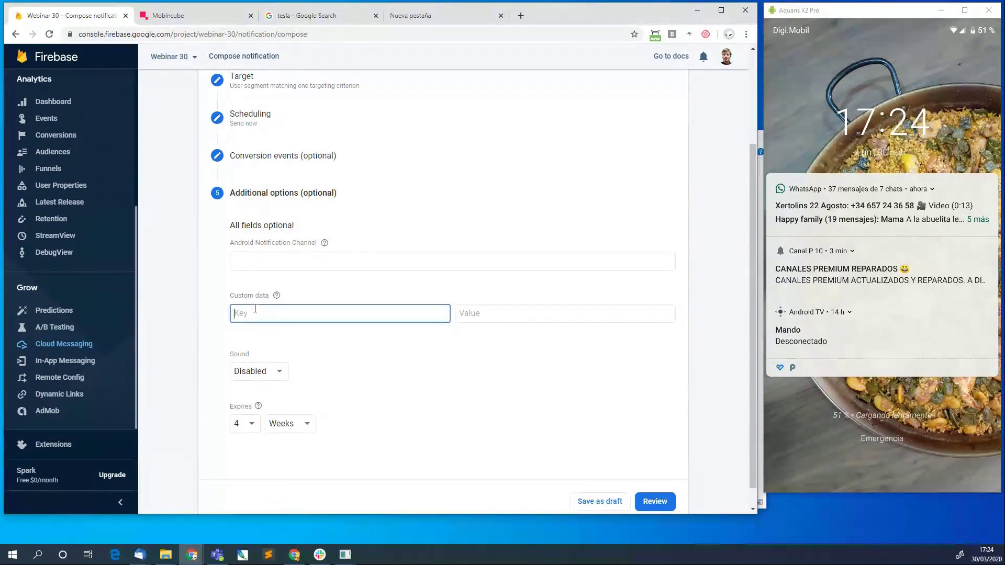
text(section)
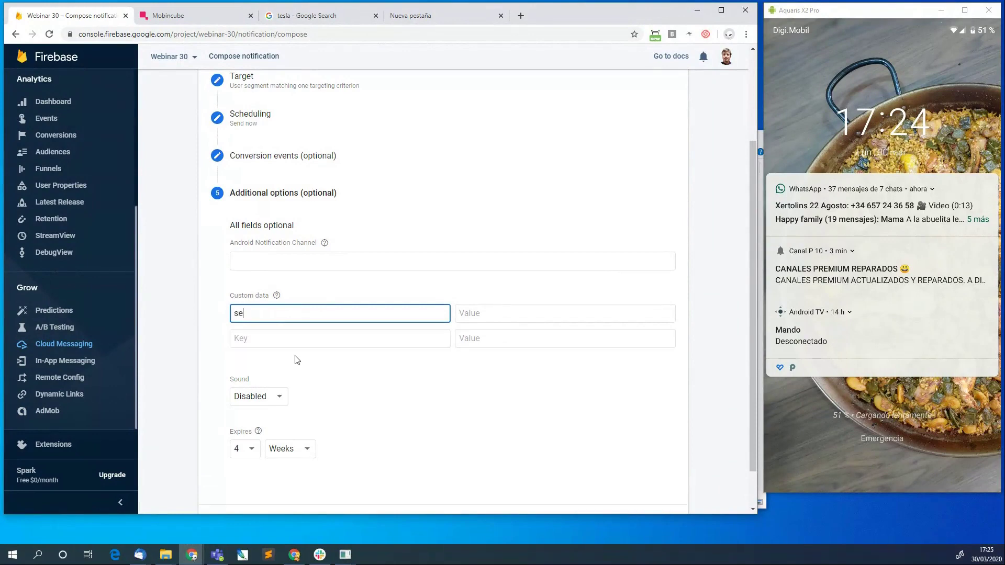
click(480, 312)
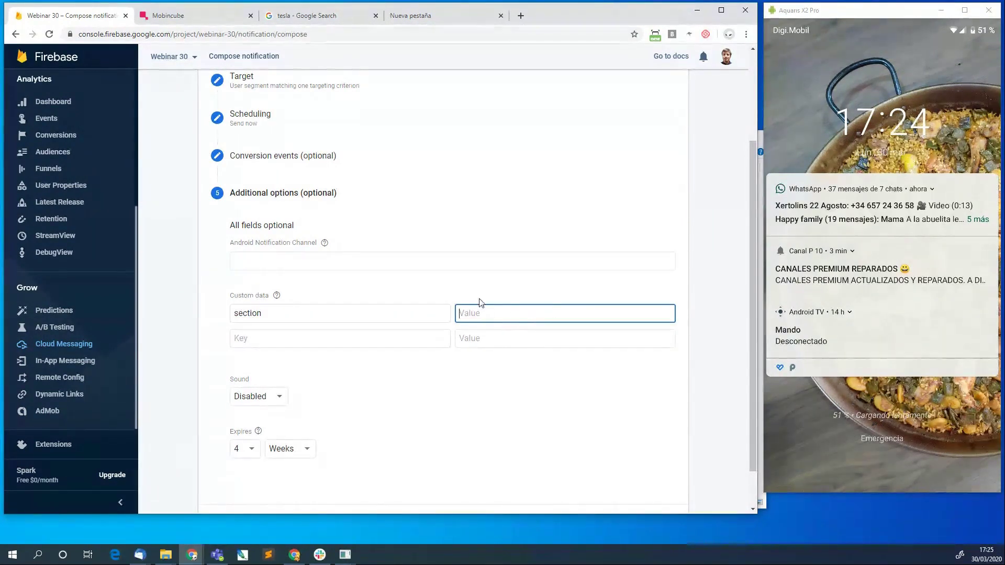
click(195, 14)
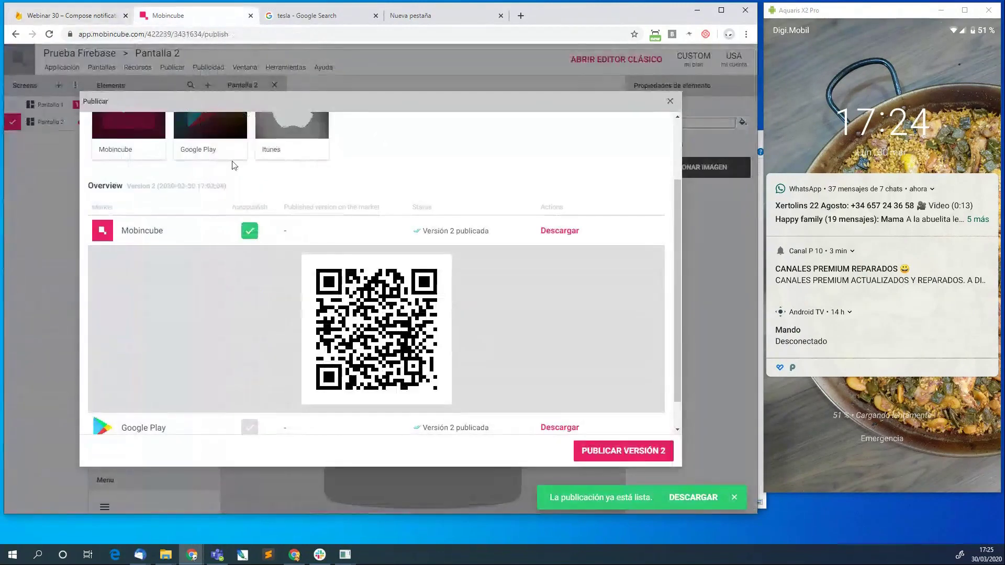
Close the Mobincube publish dialog to confirm the screen is named Pantalla 2.
click(670, 102)
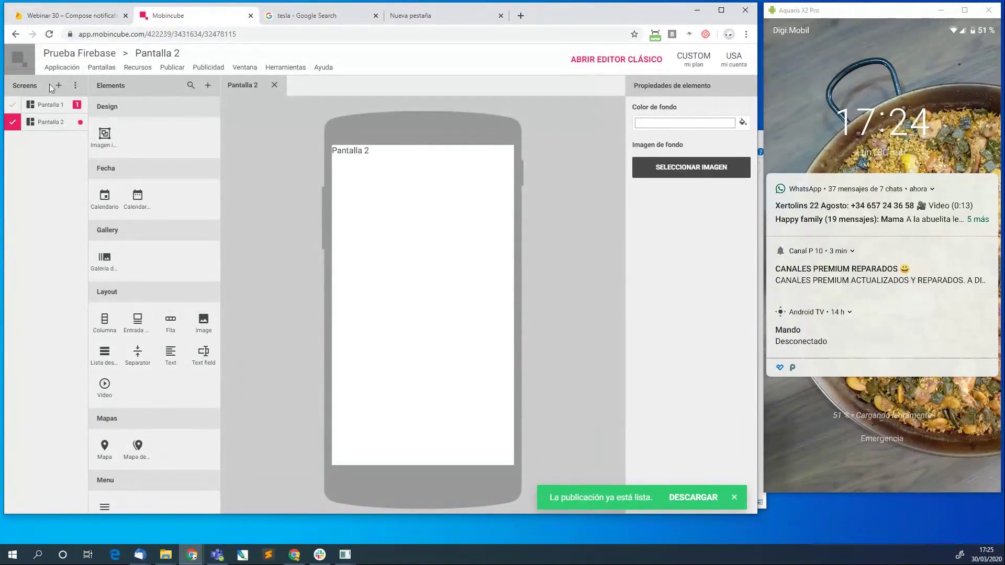
Enter 'Pantalla 2' as the custom data value and set the notification sound to Enabled.
click(67, 19)
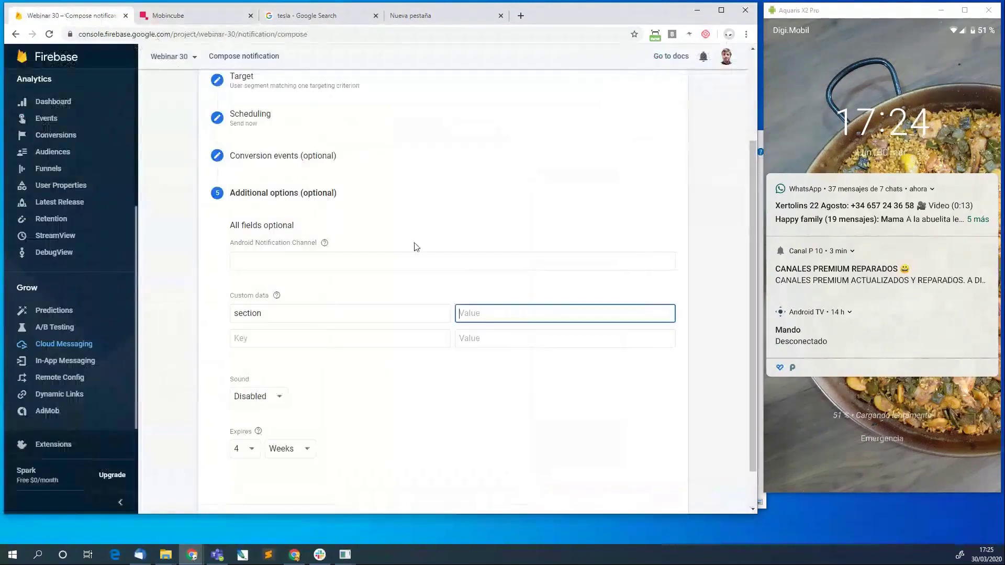
text(Pantalla 2)
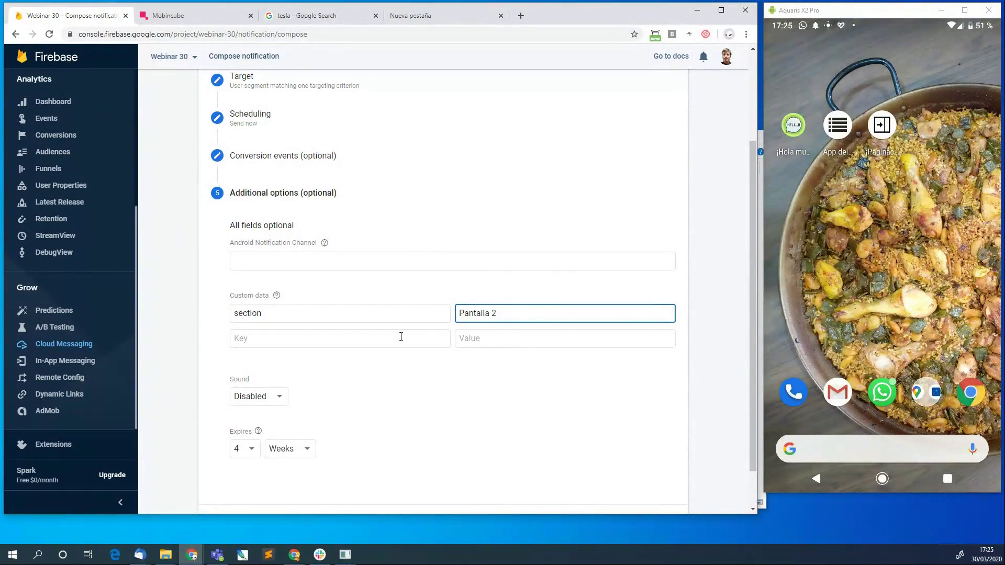
scroll(365, 408, down, 1)
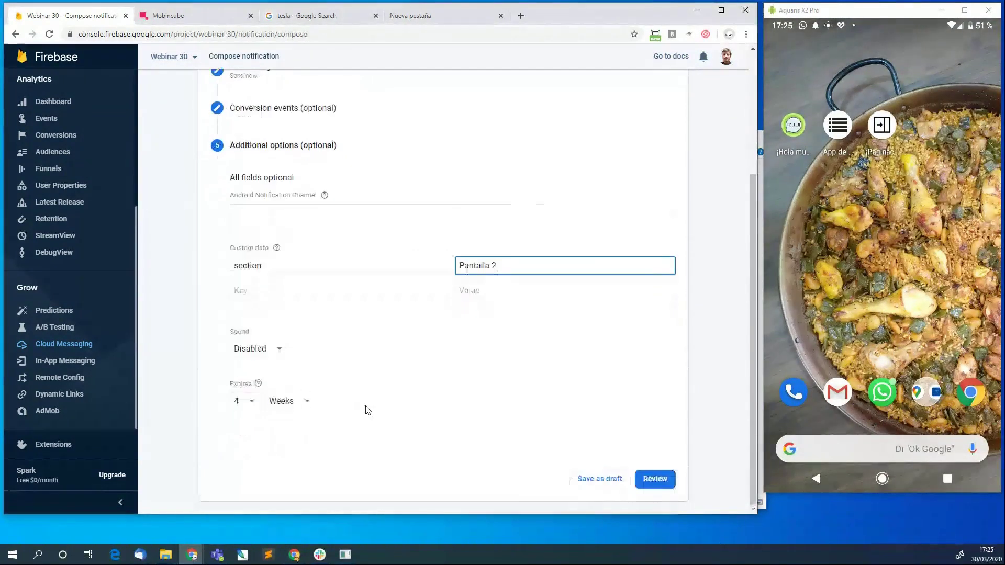
click(260, 349)
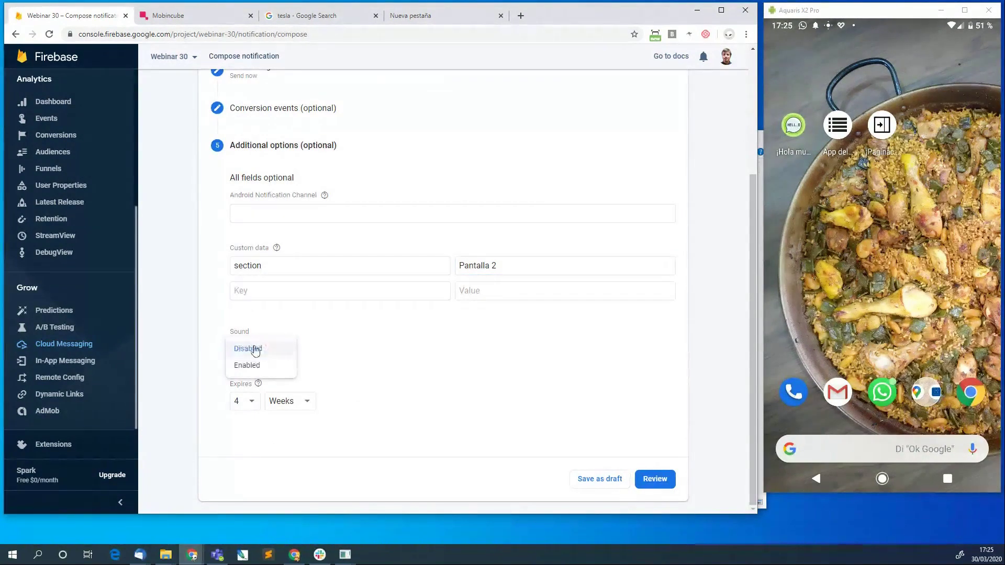
click(294, 335)
click(260, 350)
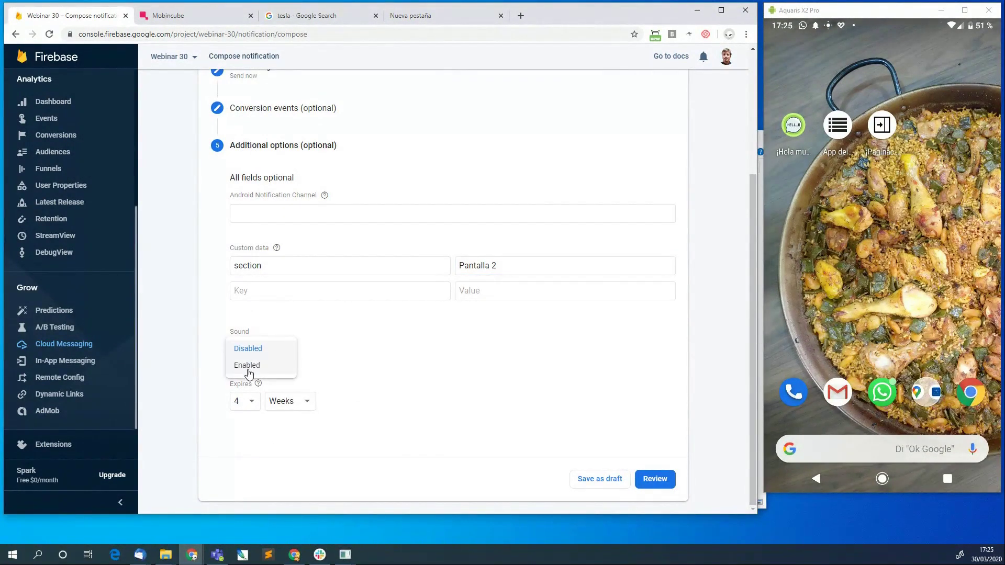
click(249, 366)
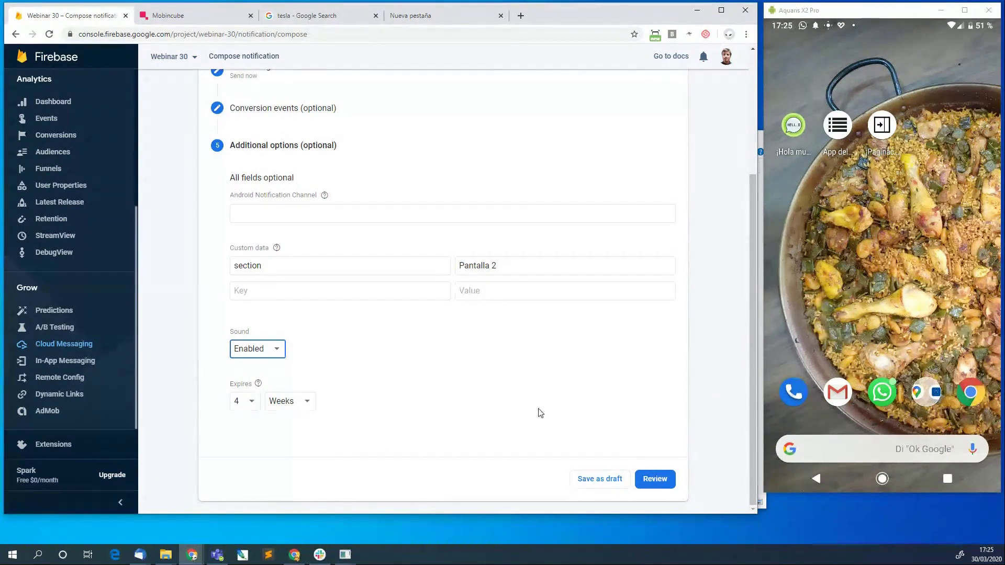
Review the test 1 notification and publish it.
click(659, 478)
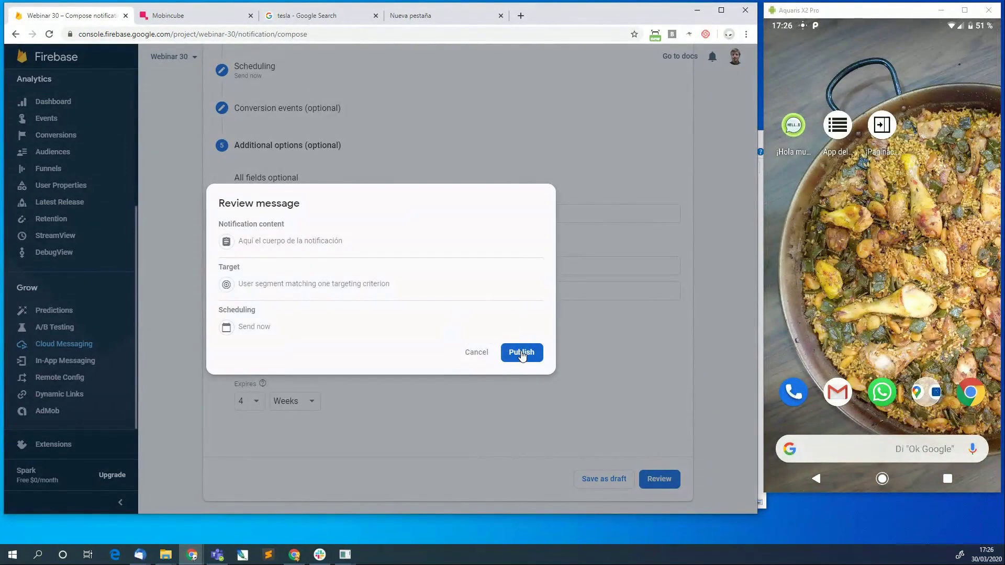
click(521, 353)
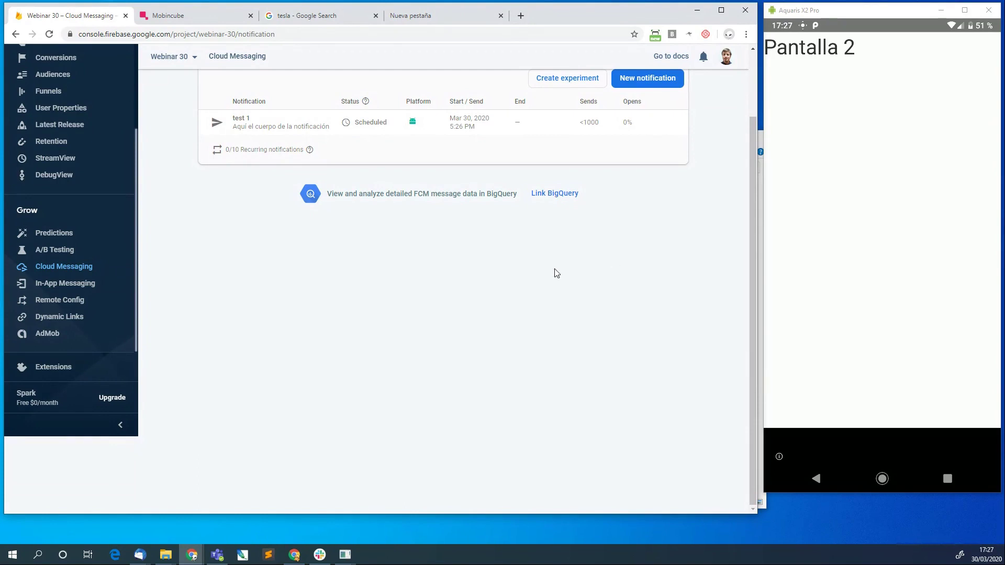
scroll(444, 356, up, 2)
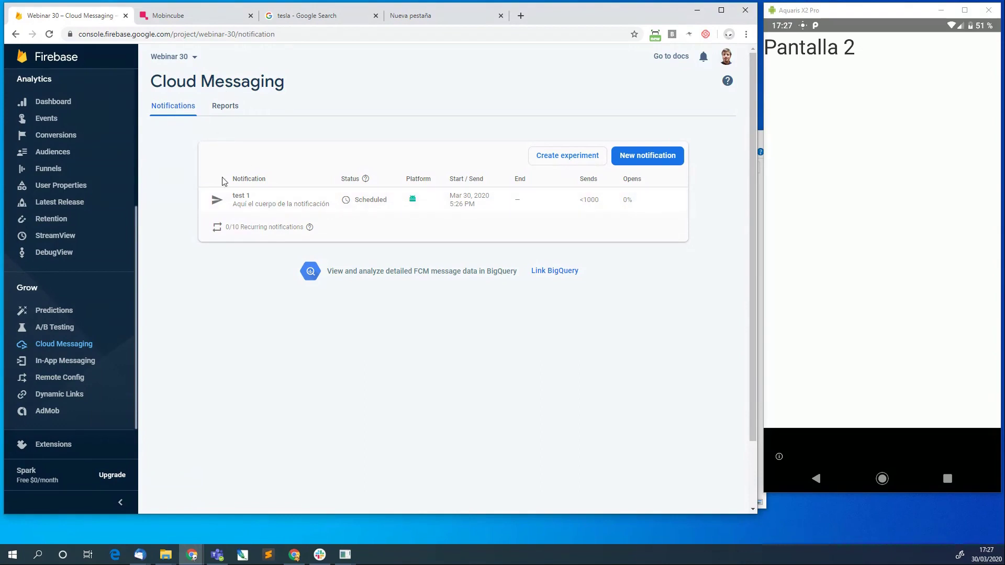
click(232, 107)
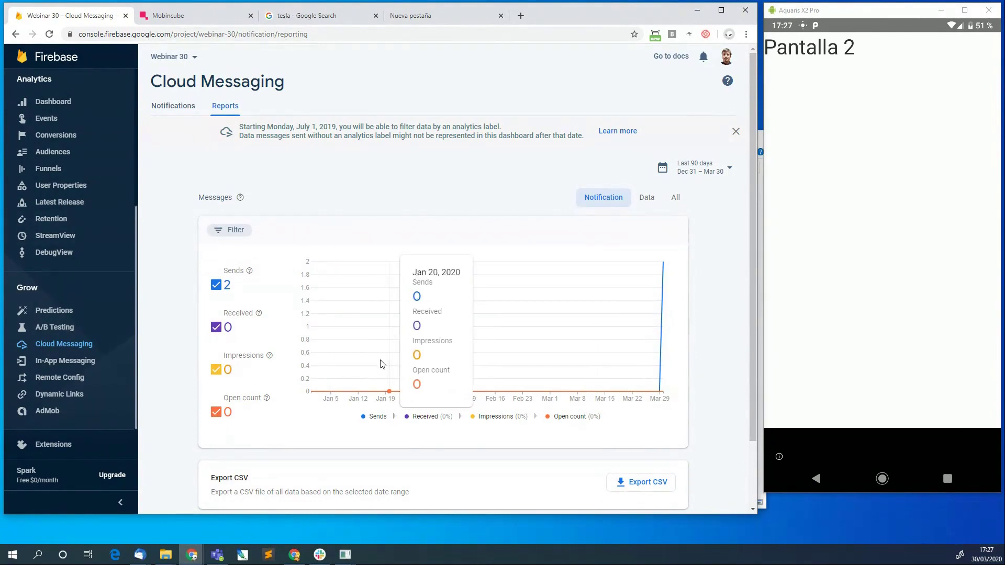
scroll(369, 390, down, 1)
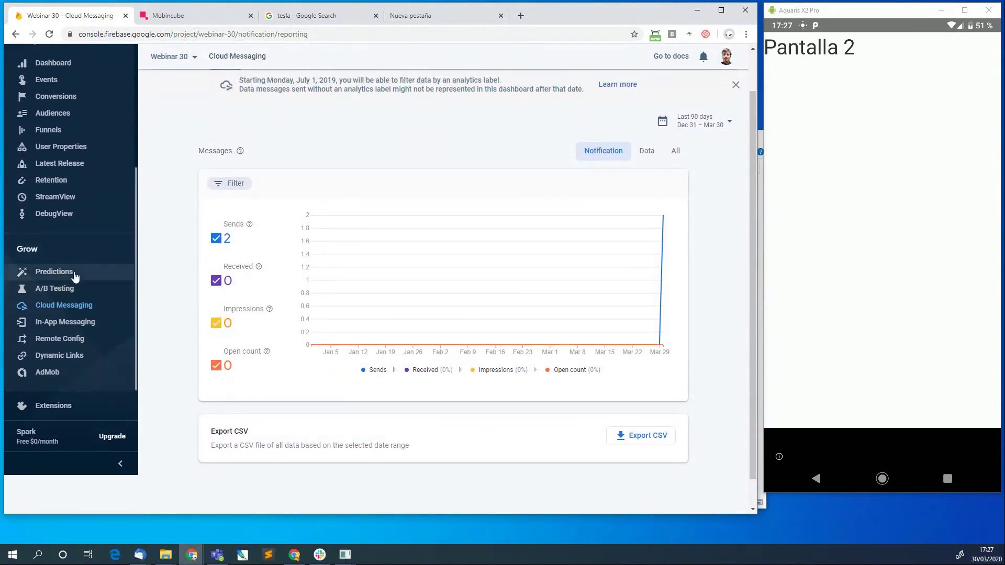
scroll(49, 267, up, 4)
Go from the Analytics dashboard to the In-App Messaging page under Grow.
click(49, 252)
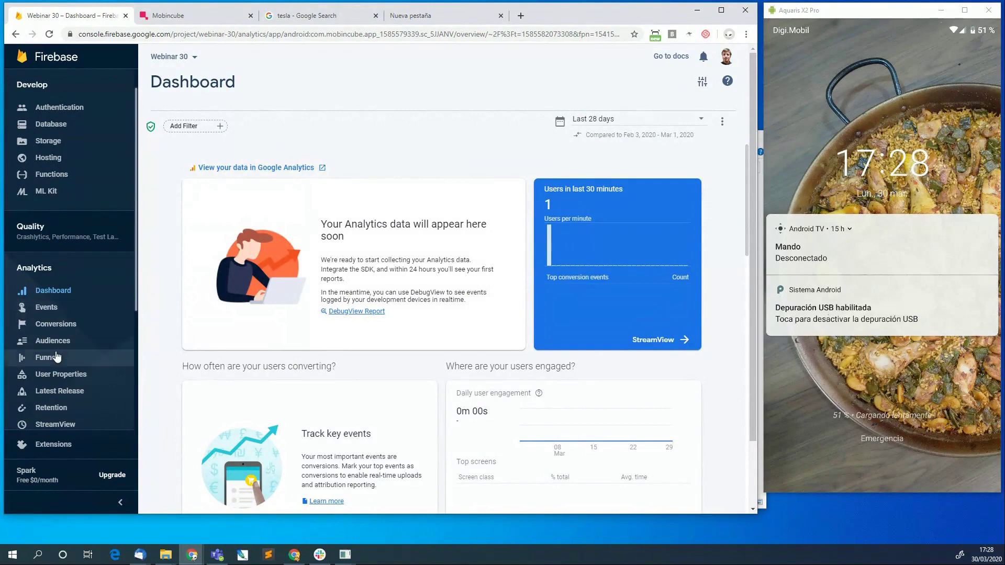
scroll(31, 361, down, 2)
scroll(58, 356, down, 3)
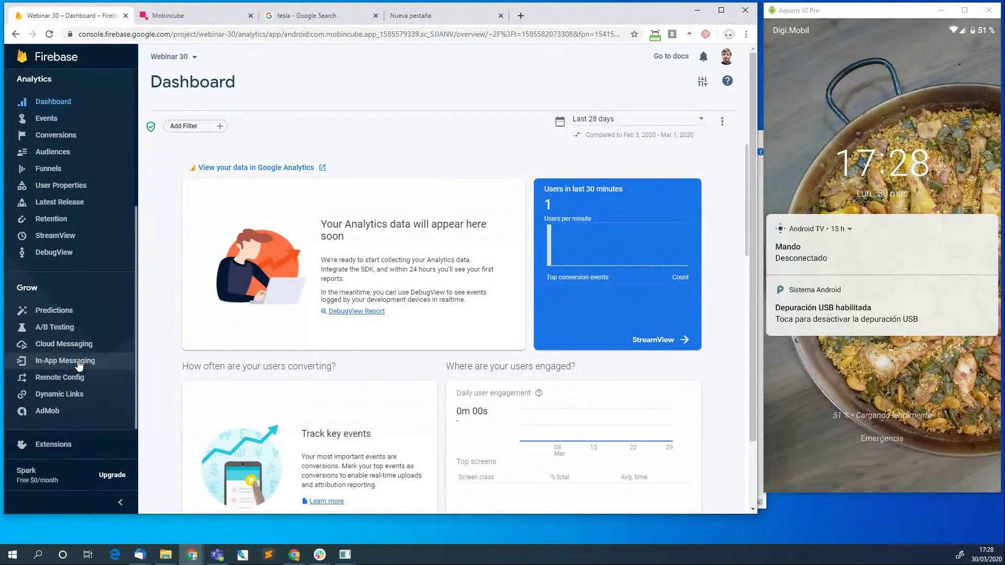
click(78, 364)
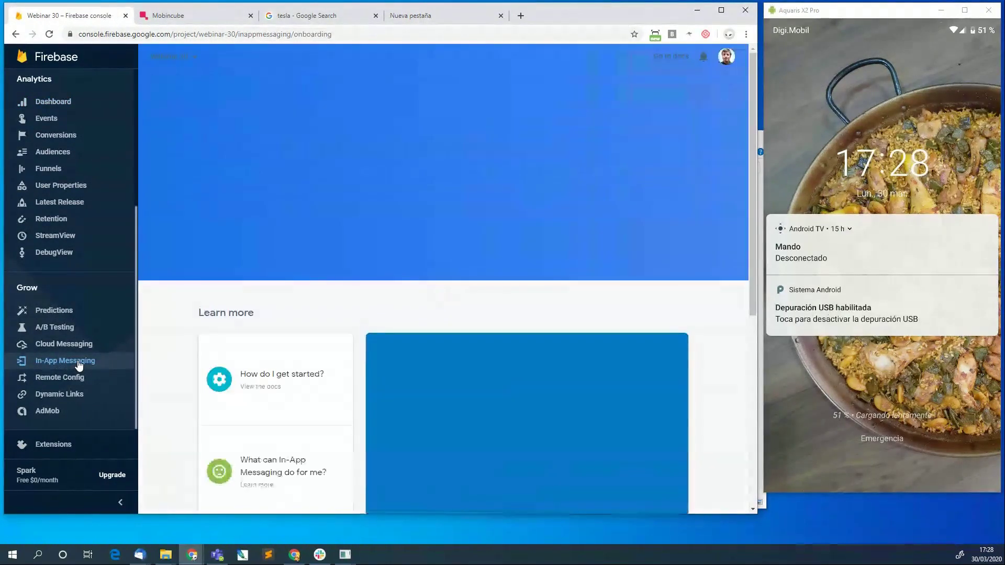
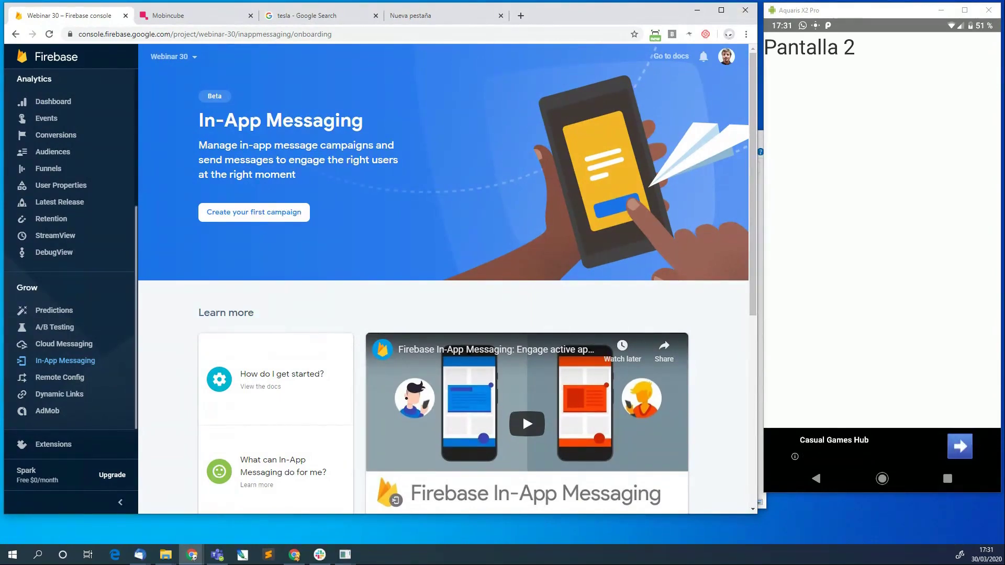
Start composing the first In-App Messaging campaign in the Firebase console.
key(alt+Tab)
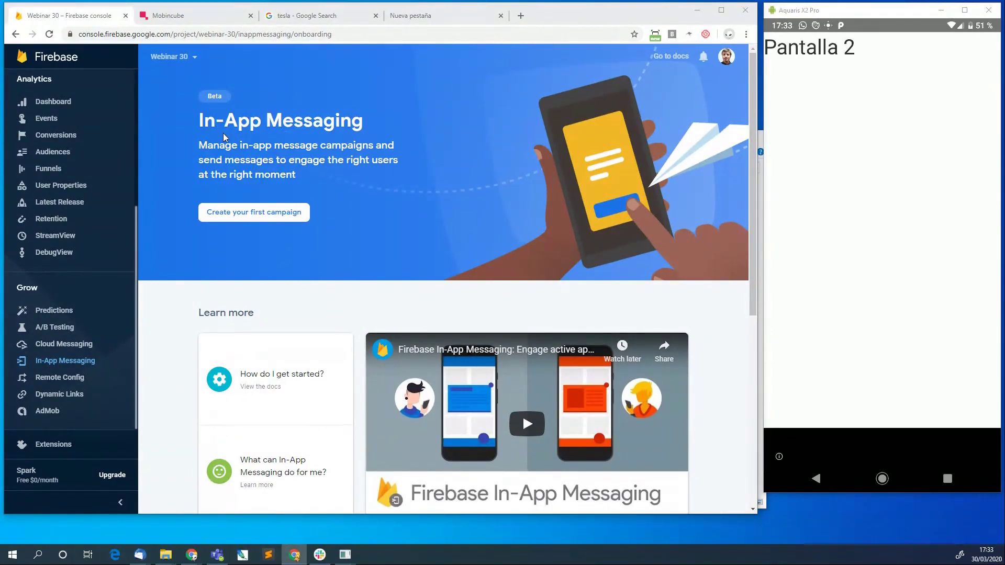
click(243, 218)
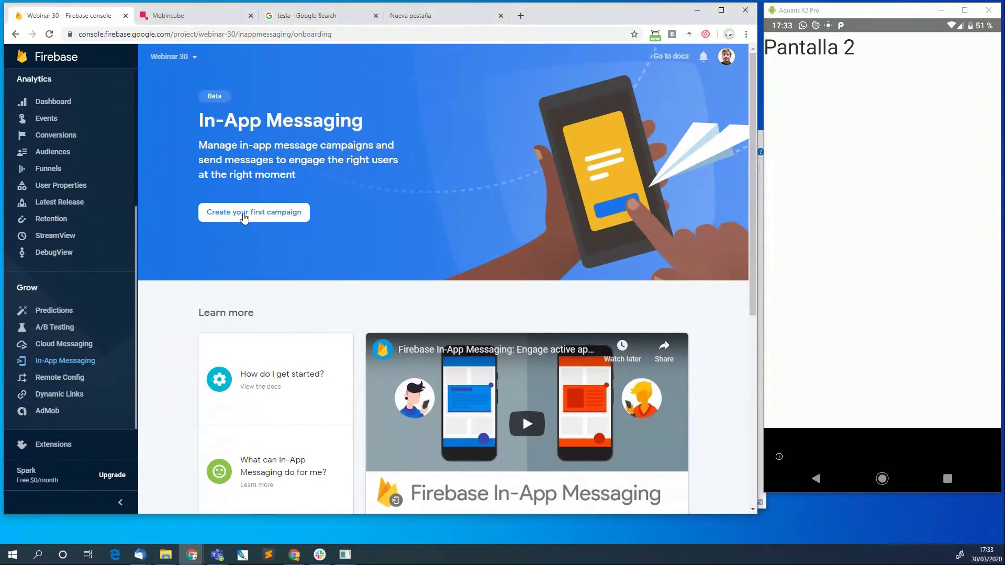
click(244, 218)
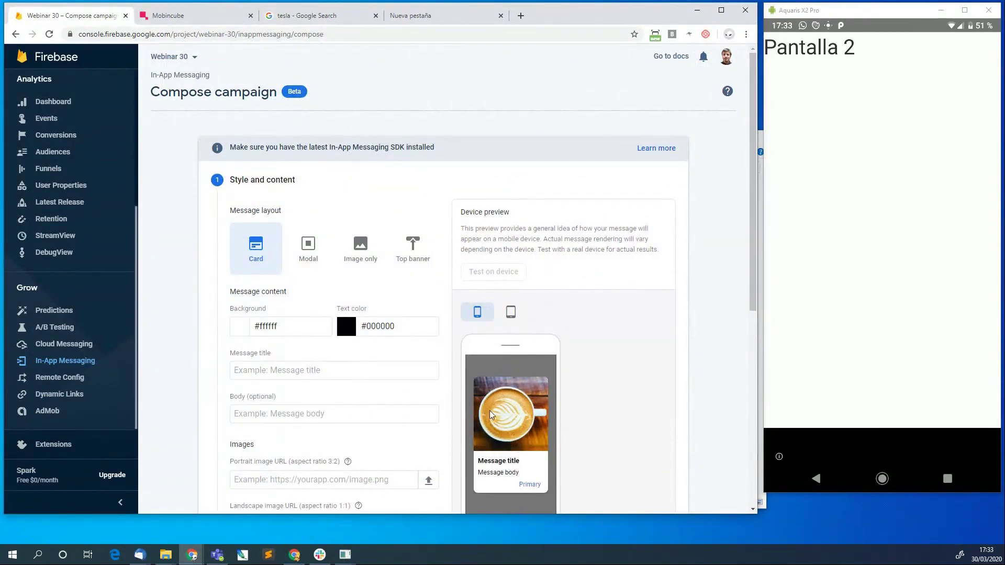
scroll(548, 388, down, 3)
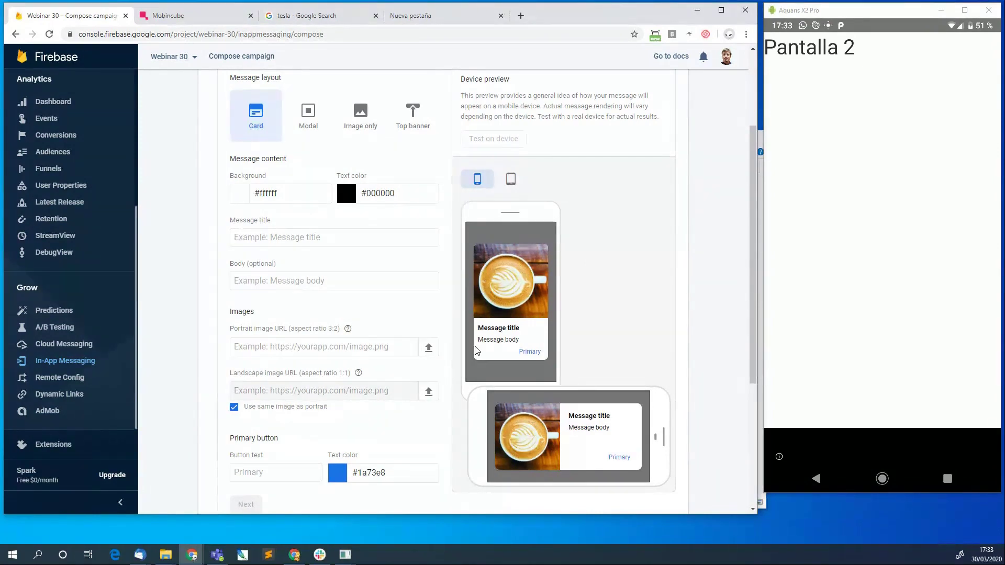
scroll(307, 228, up, 3)
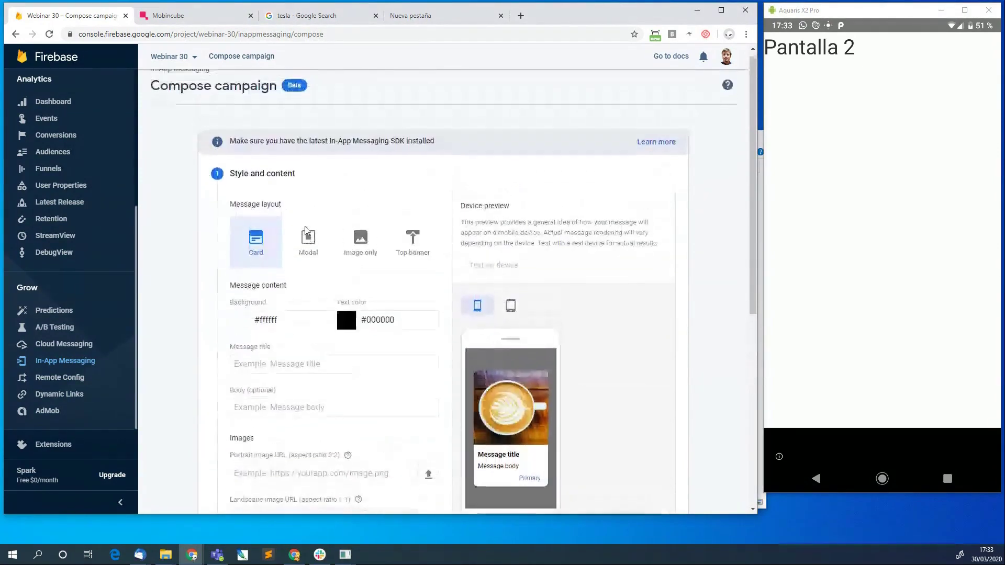
Preview the Modal, Image only and Top banner layouts, then return to Card.
click(309, 252)
click(360, 246)
click(411, 246)
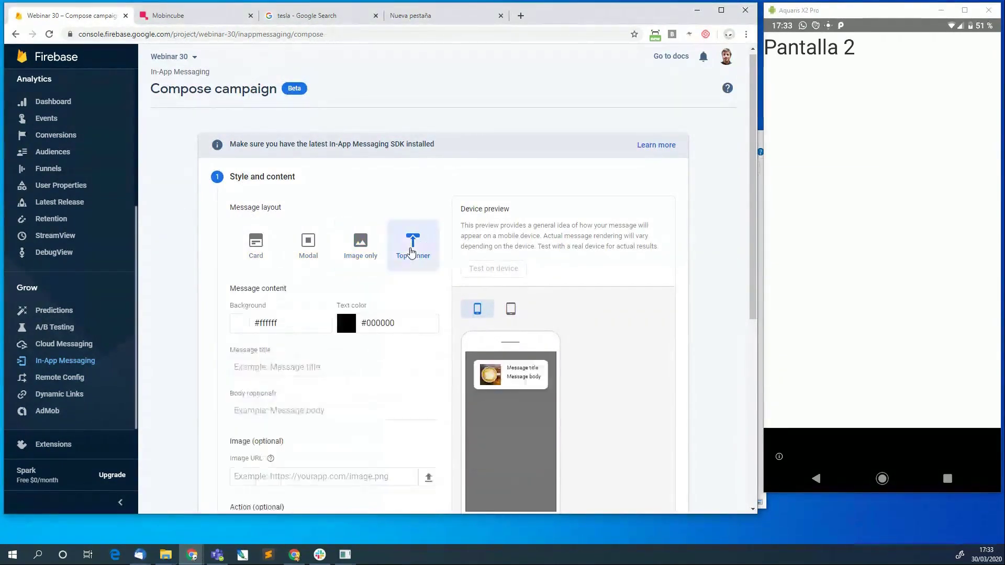
click(255, 244)
scroll(394, 234, down, 2)
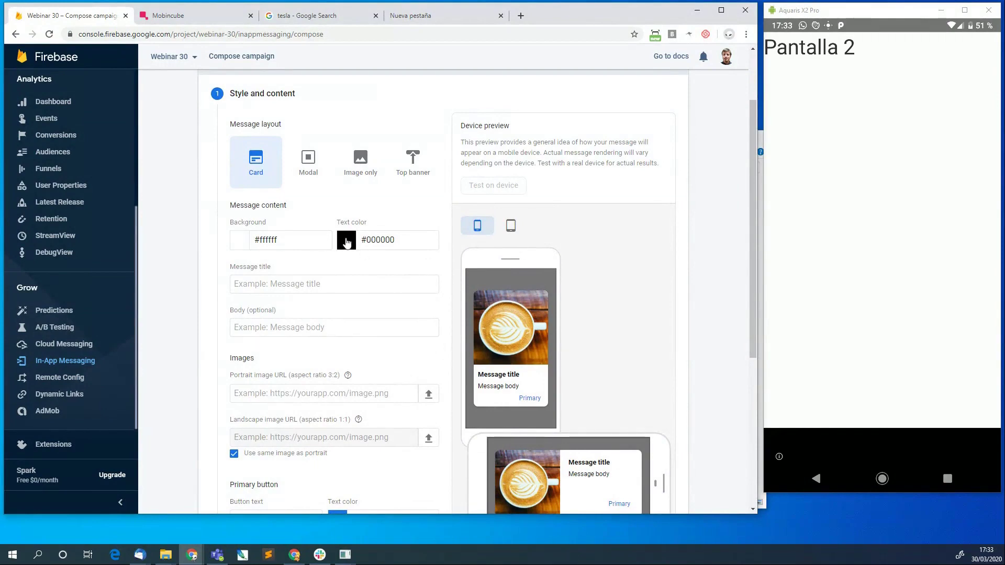
Give the card message a light-yellow #ffff80 background.
click(239, 242)
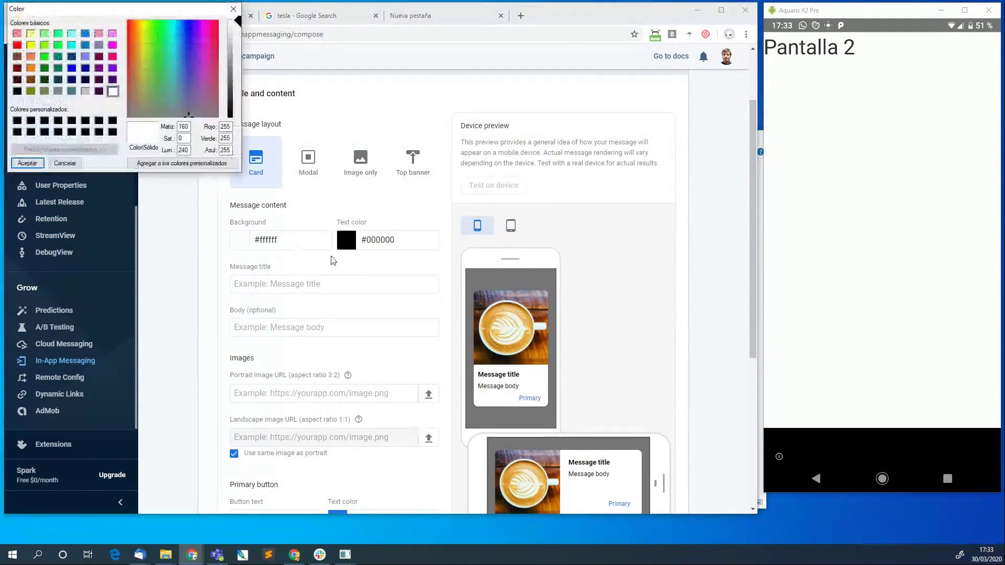
click(31, 34)
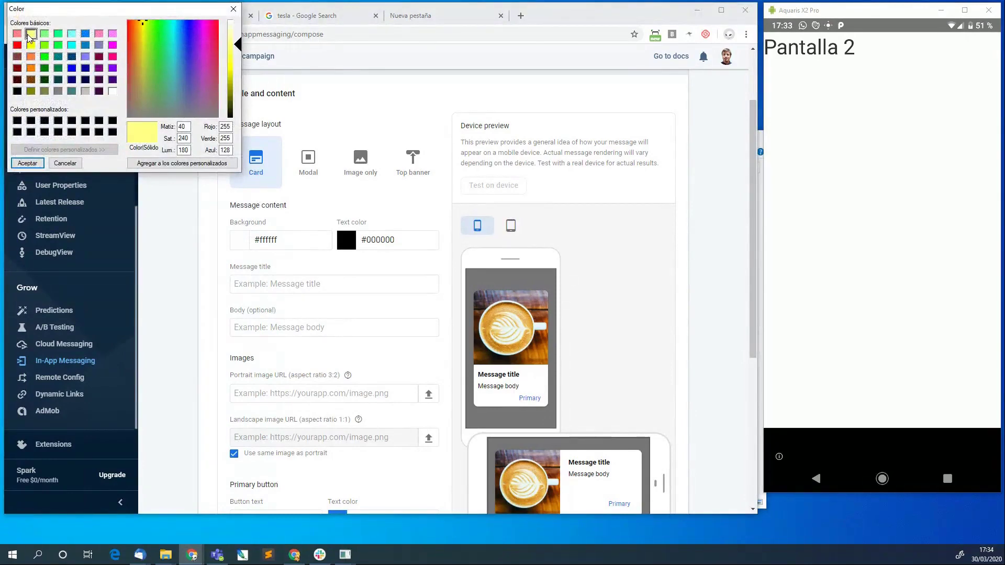
click(23, 163)
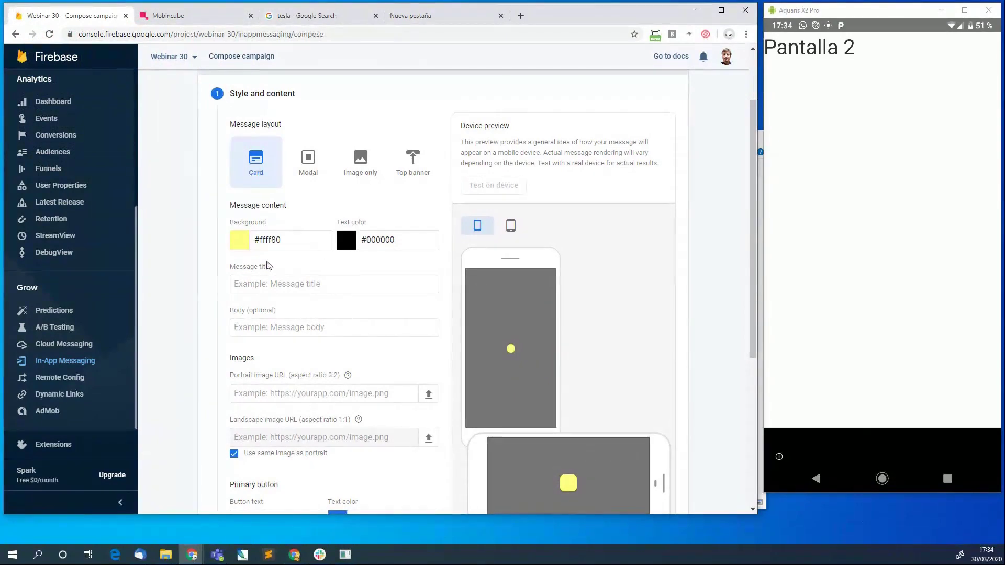
Enter the title 'Soy un título' and body 'Soy el cuerpo de este mensaje'.
click(287, 278)
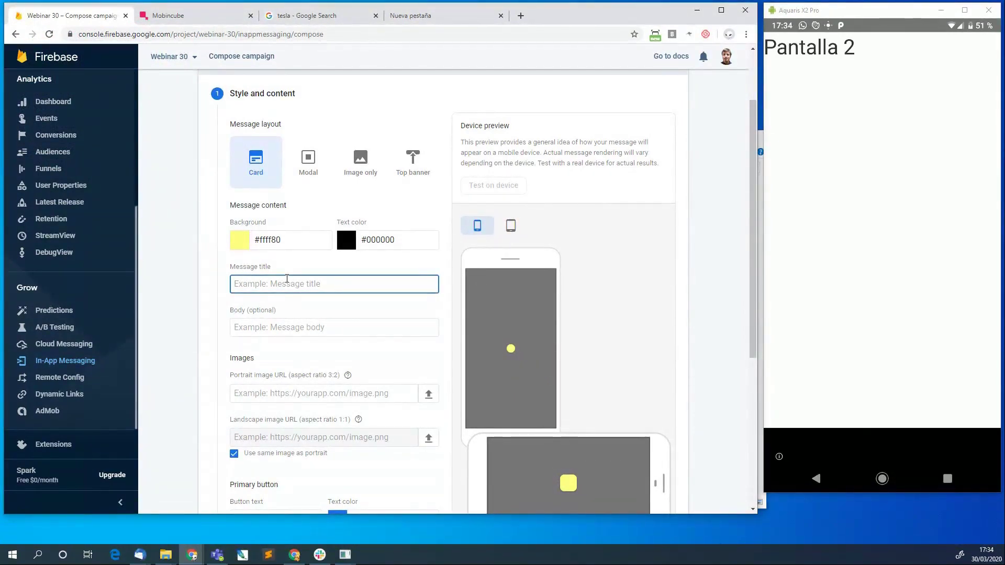
text(Soy un tút)
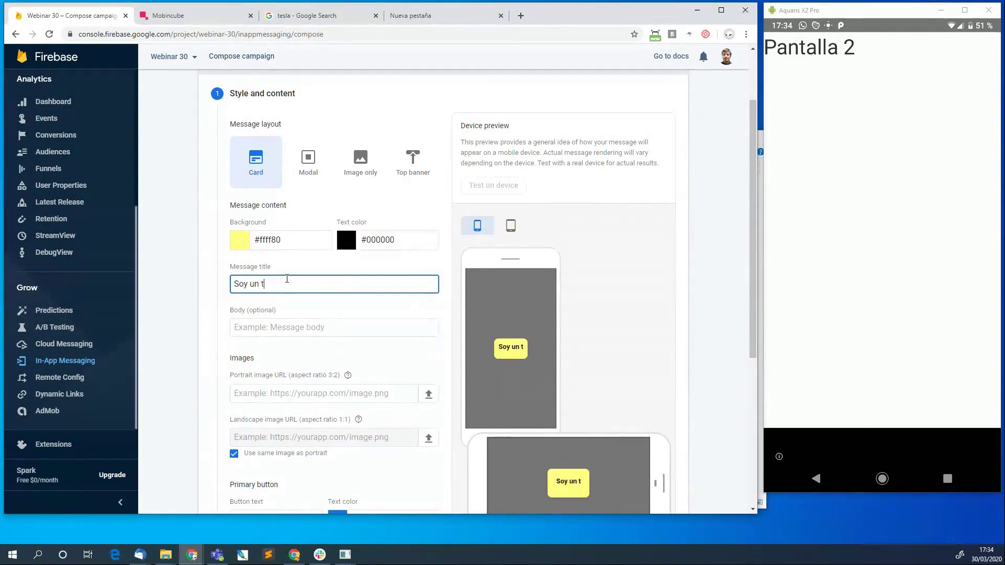
key(BackSpace)
key(BackSpace)
text(ítulo)
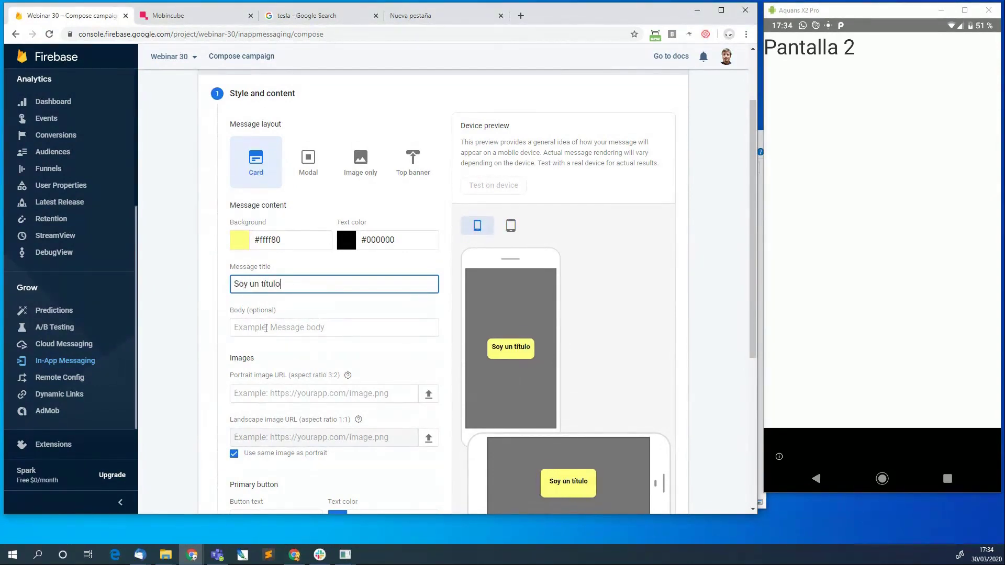
click(267, 328)
text(Soy )
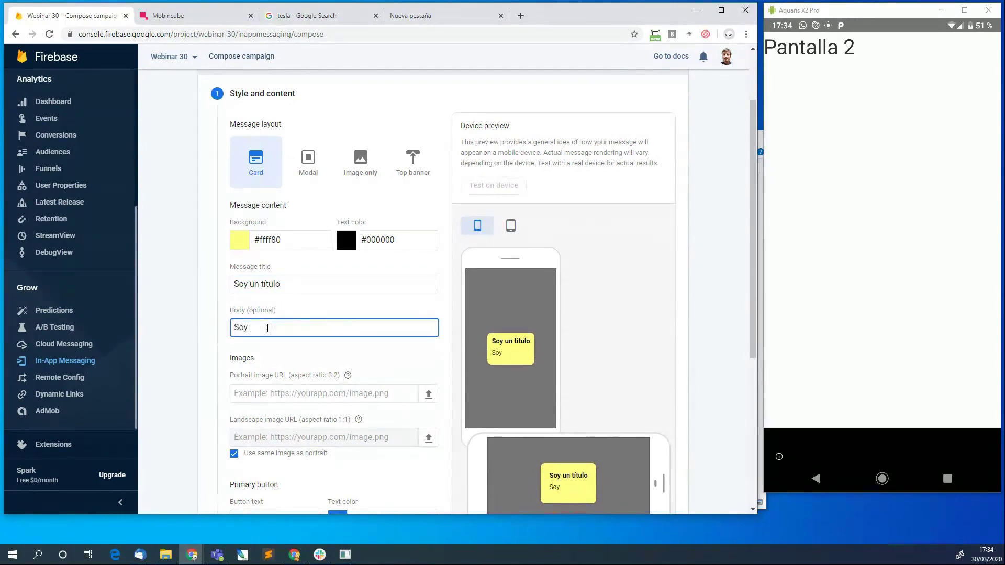
text(el cuerpo de este )
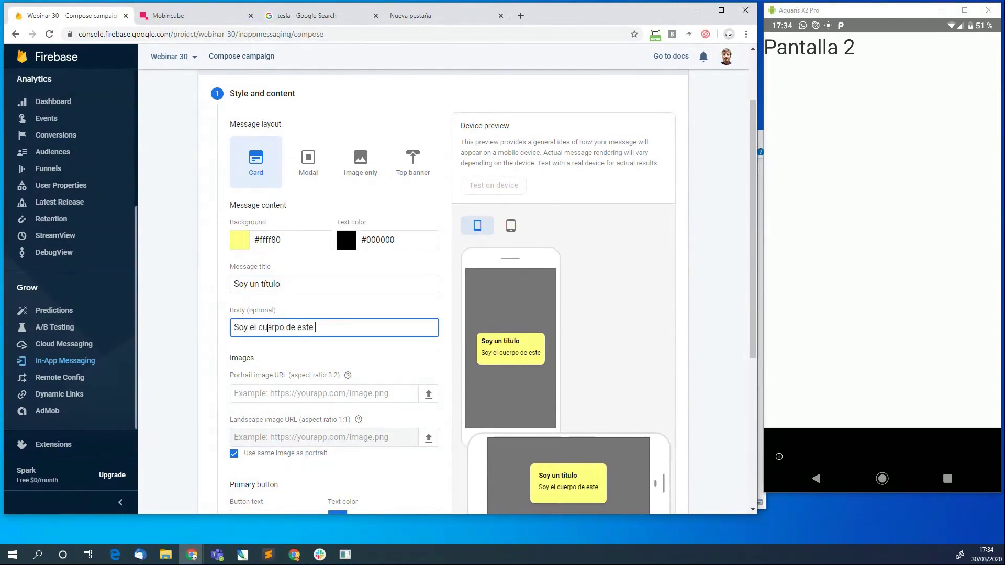
text(mensaje)
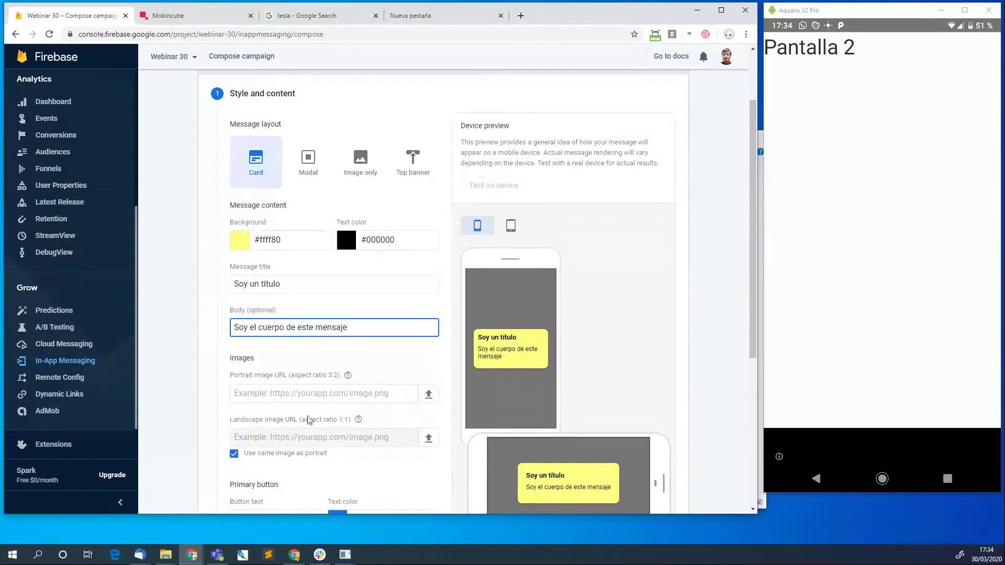
Paste the Tesla image URL as the card's portrait image.
click(385, 396)
text(https://www.tesla.com/sites/default/files/model3-new/hero/model-3-hero-desktop-v2.jpg)
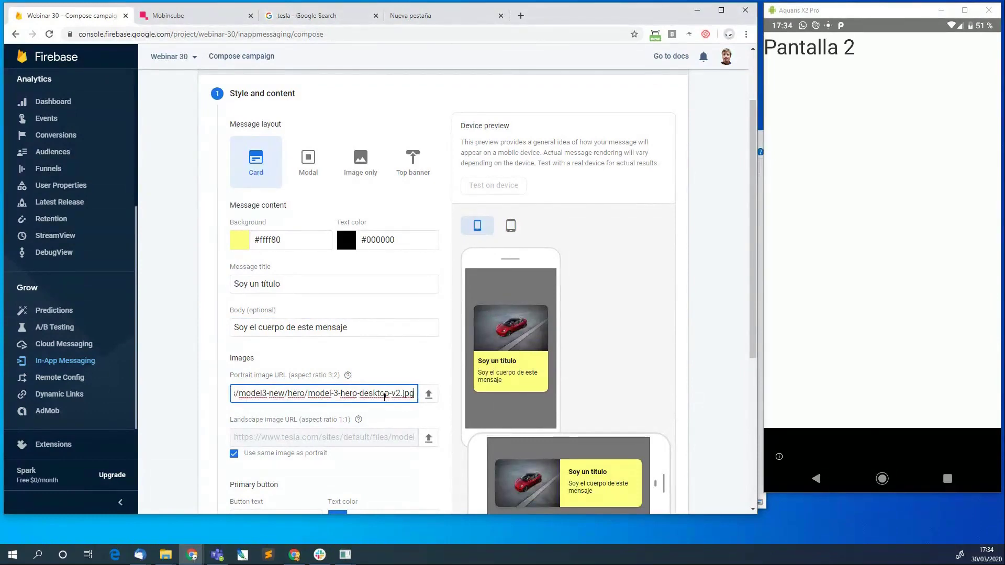
scroll(384, 397, down, 2)
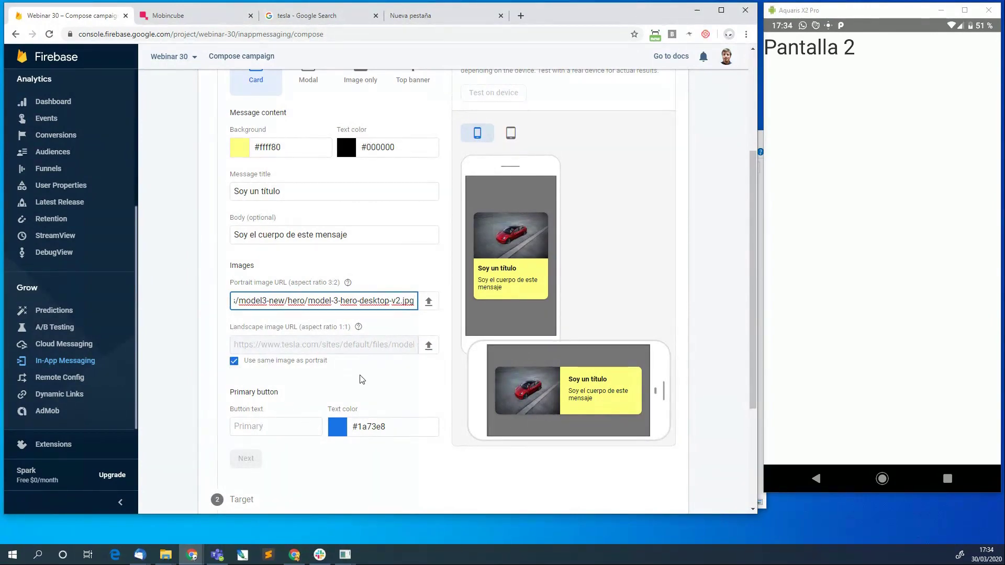
scroll(361, 378, down, 1)
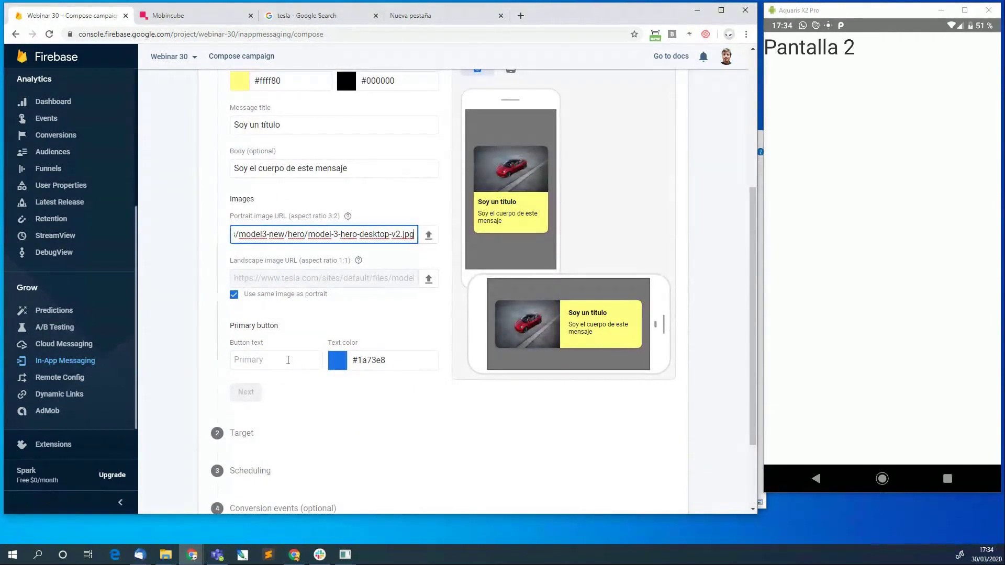
Label the primary button 'OK'.
click(267, 360)
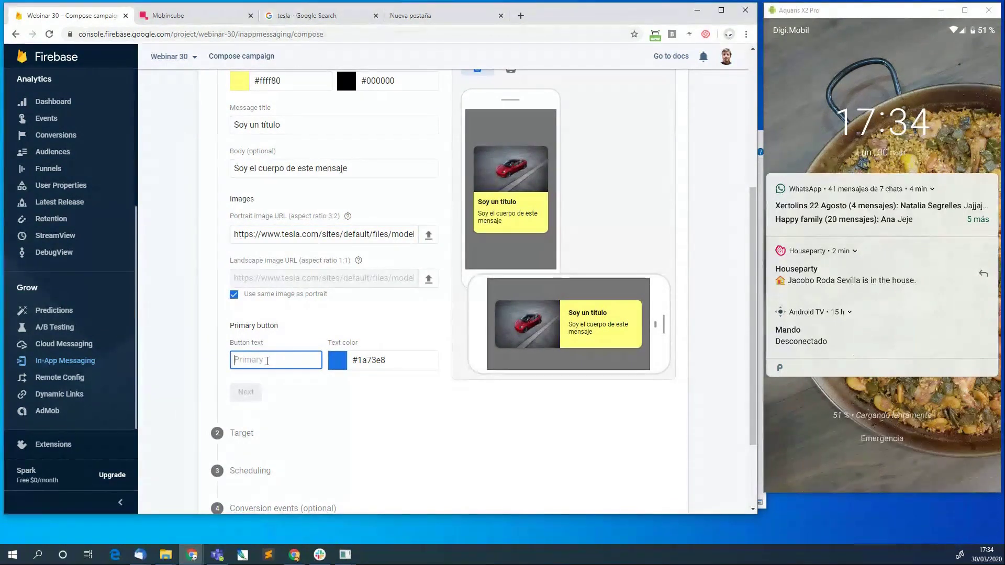
text(OK)
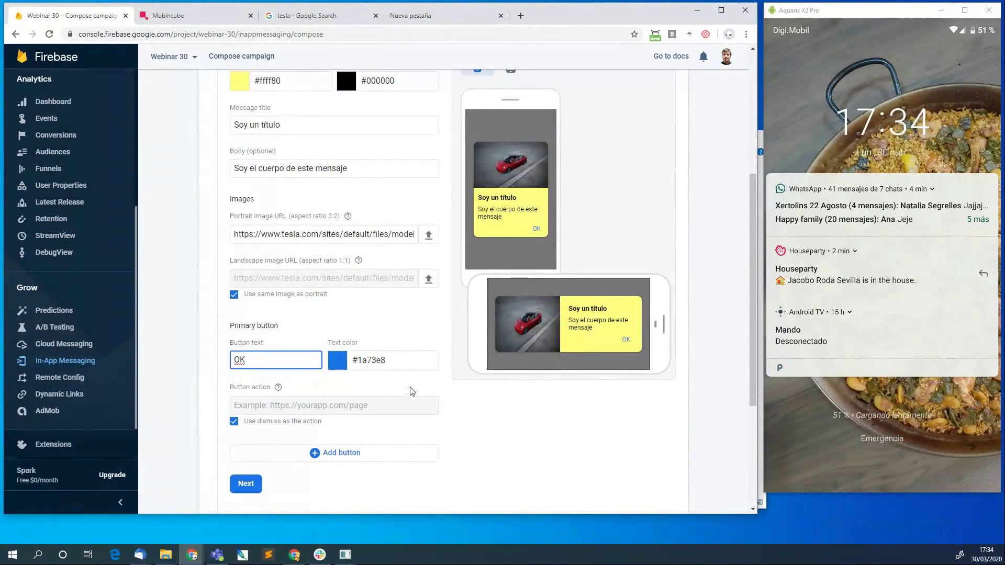
scroll(313, 386, down, 1)
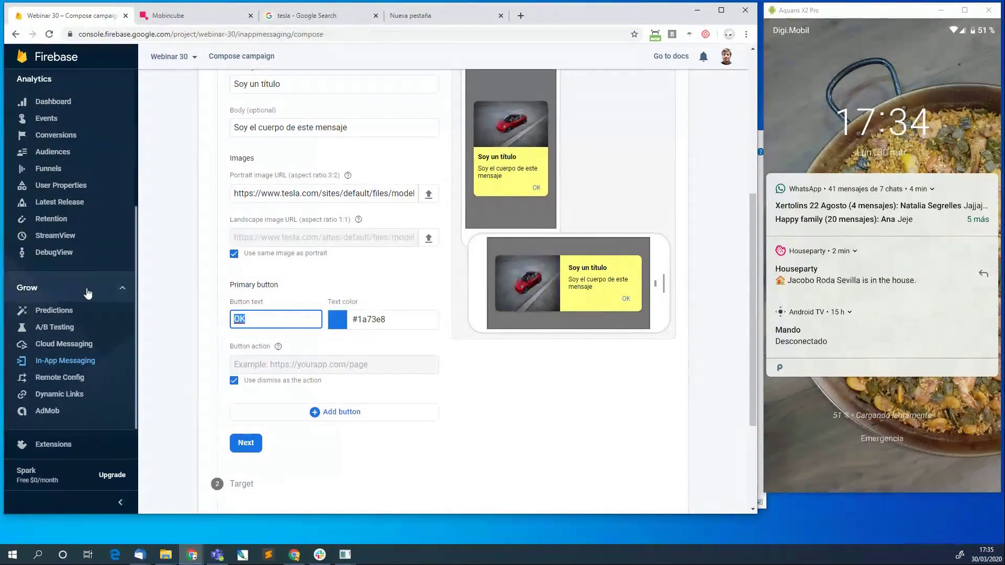
Add a secondary button labelled 'Cancelar'.
key(BackSpace)
key(BackSpace)
text(Cancelar)
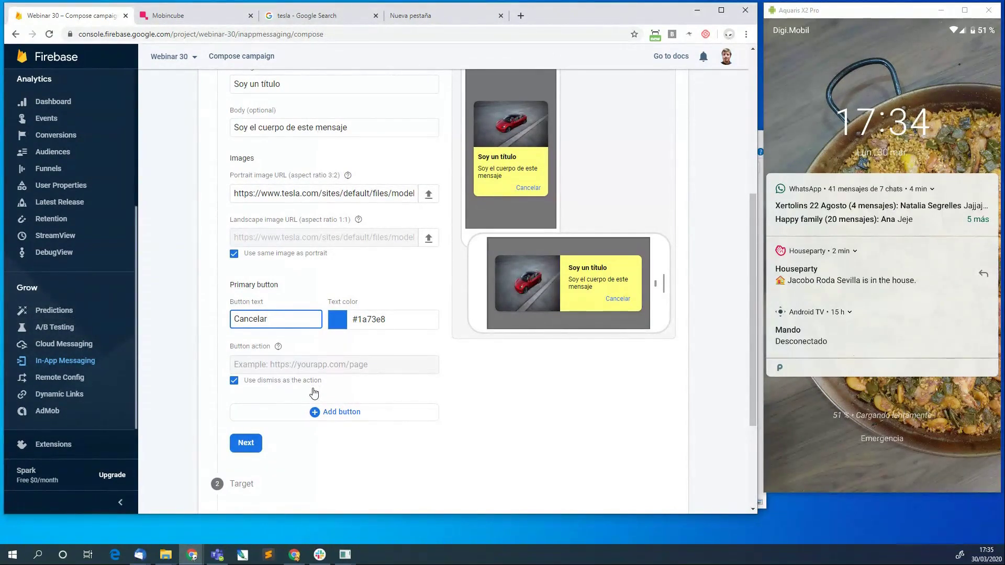
click(322, 416)
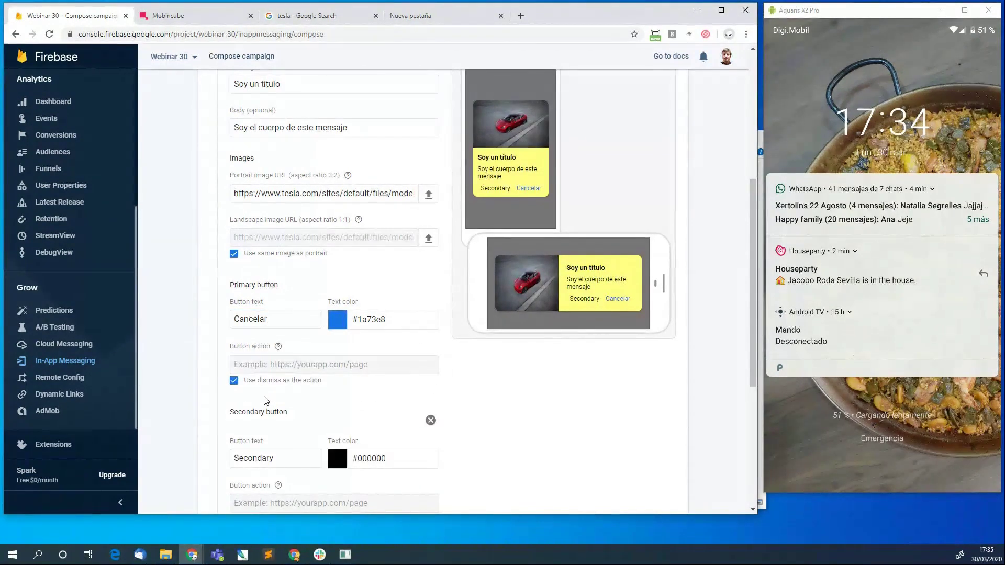
scroll(492, 438, down, 2)
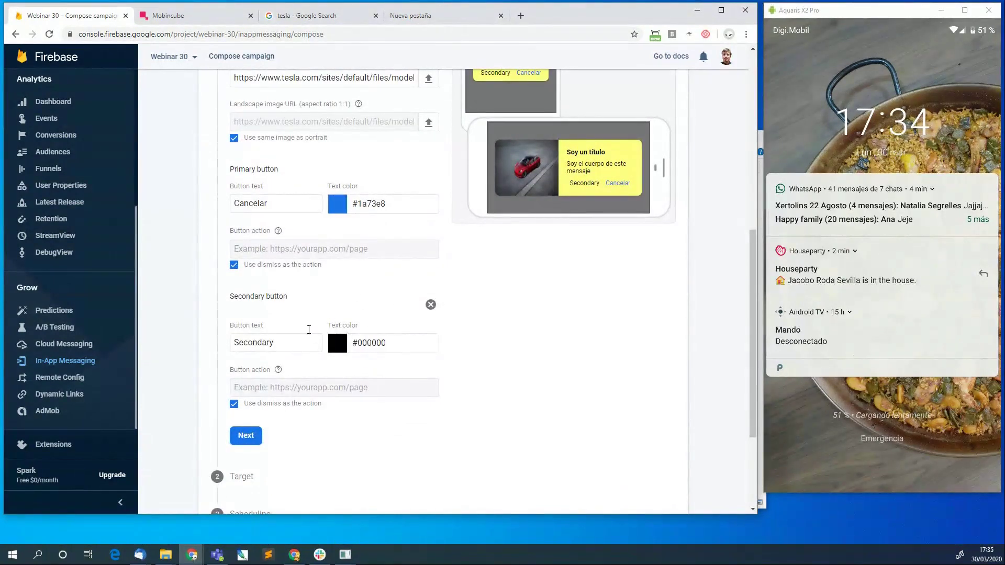
double_click(286, 344)
text(C)
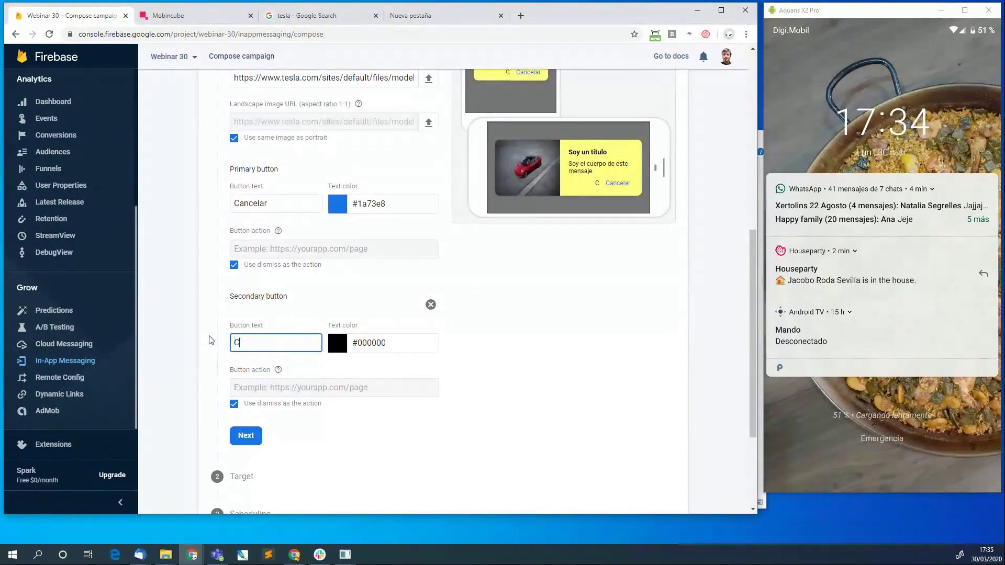
text(ancelar)
Rename the primary button to 'Visitar' and turn off its dismiss action.
click(294, 202)
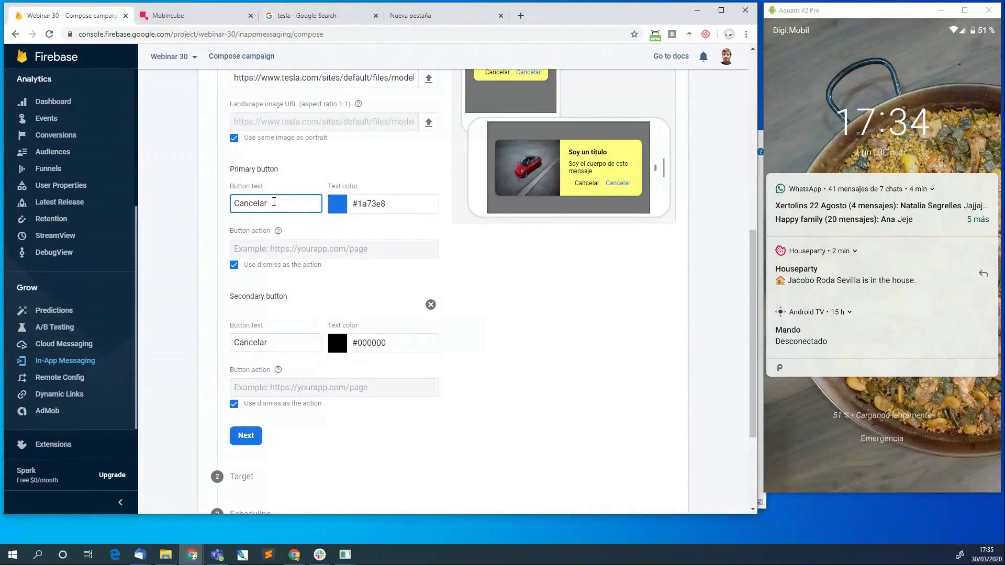
drag(274, 202, 199, 193)
text(Visitar)
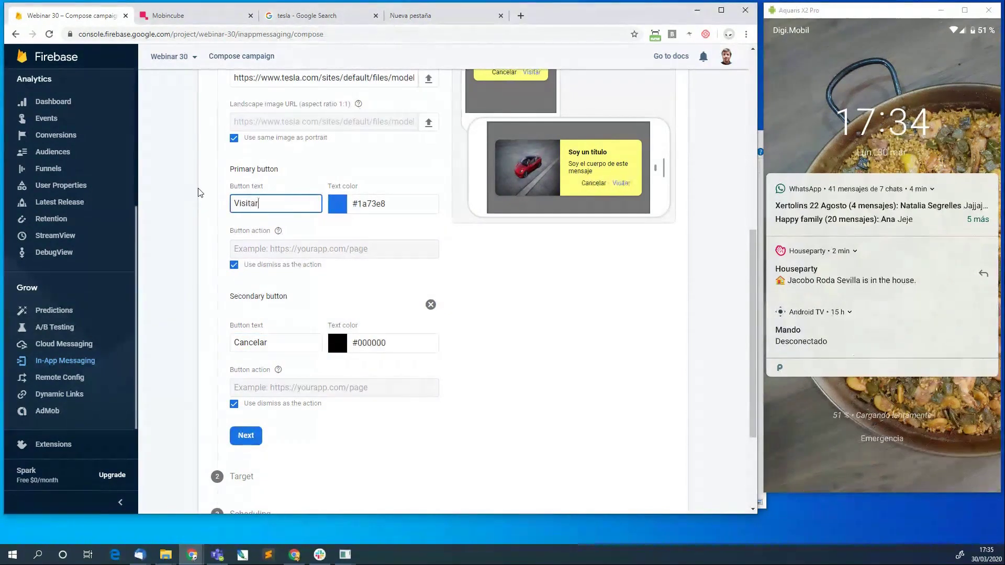
click(246, 263)
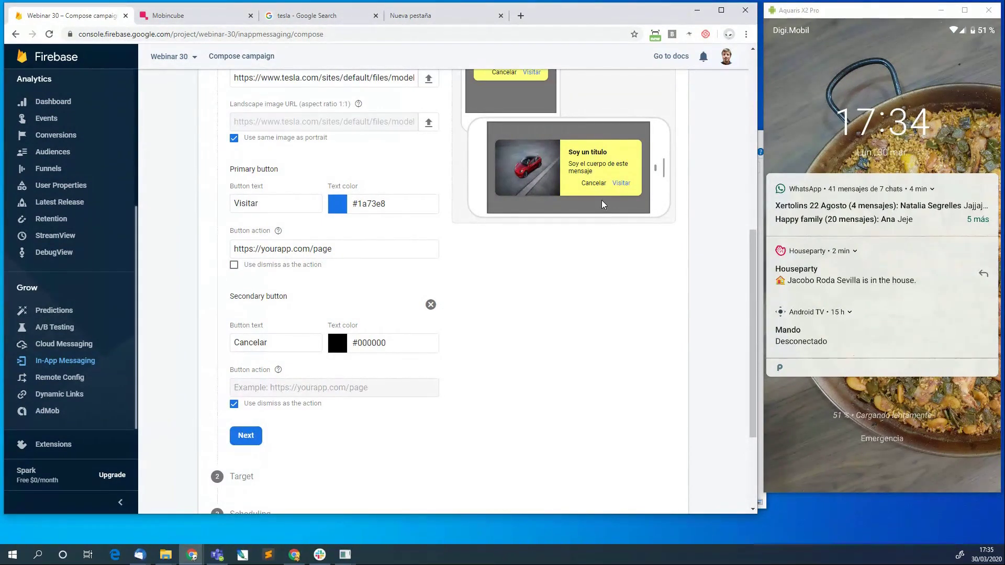
Search Mobincube Support for 'protocolo' and switch the help center to Español.
click(445, 16)
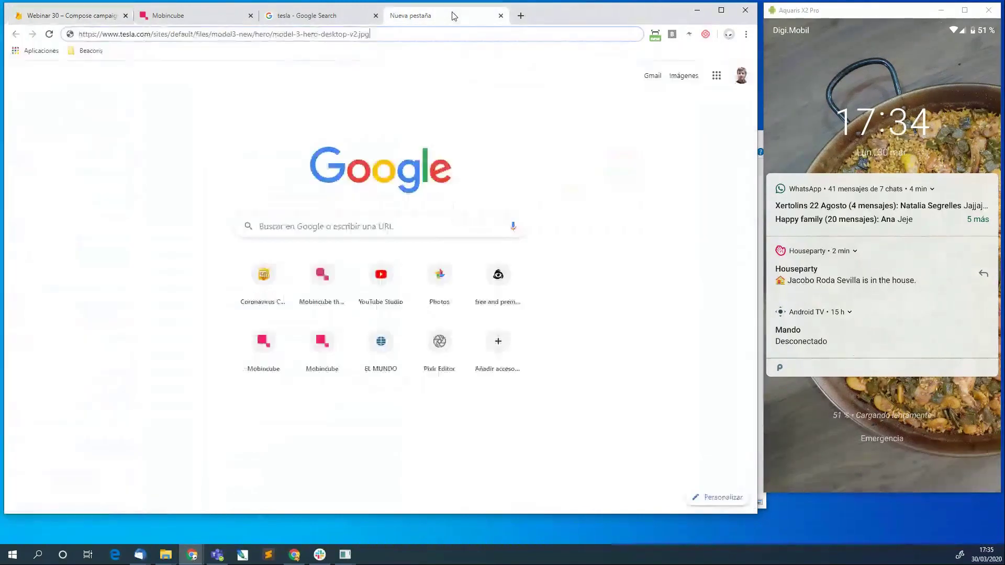
key(ctrl+a)
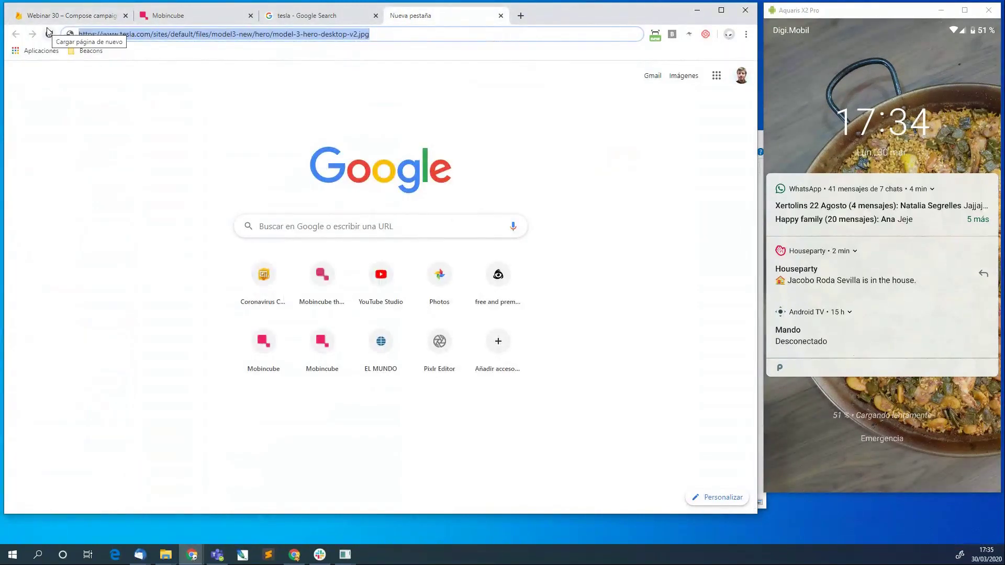
text(support.mobincube.com)
key(Return)
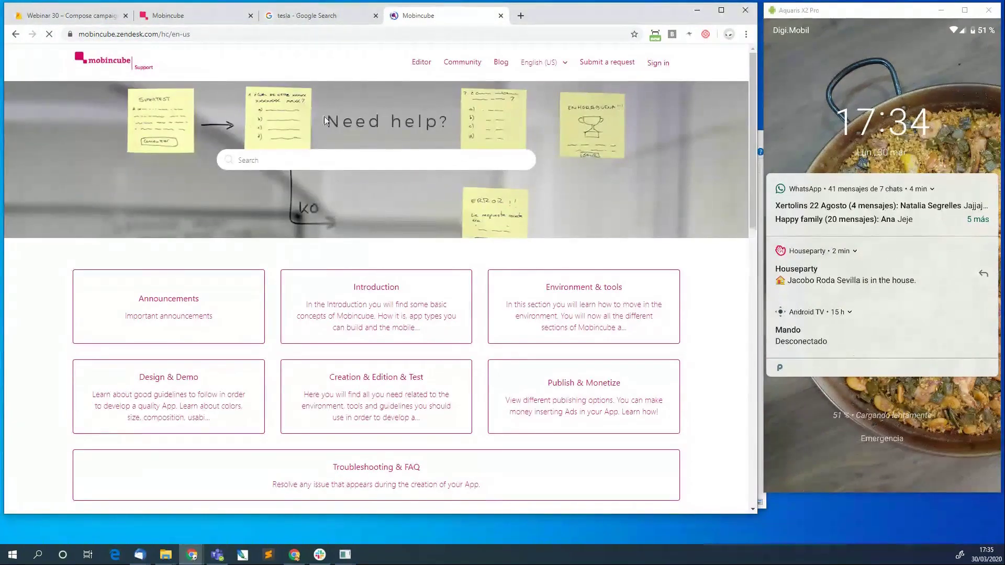
click(373, 155)
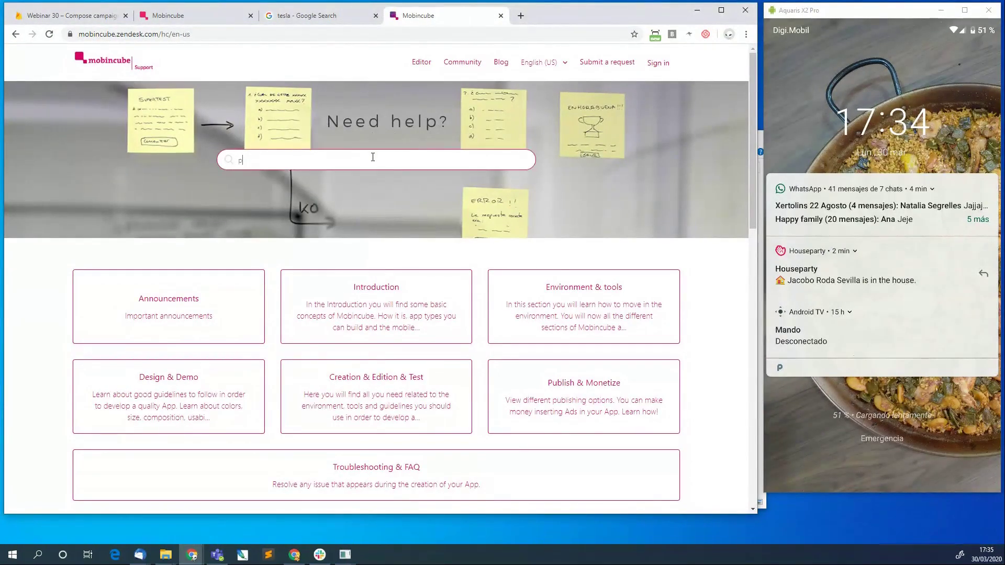
text(protocolo)
key(Return)
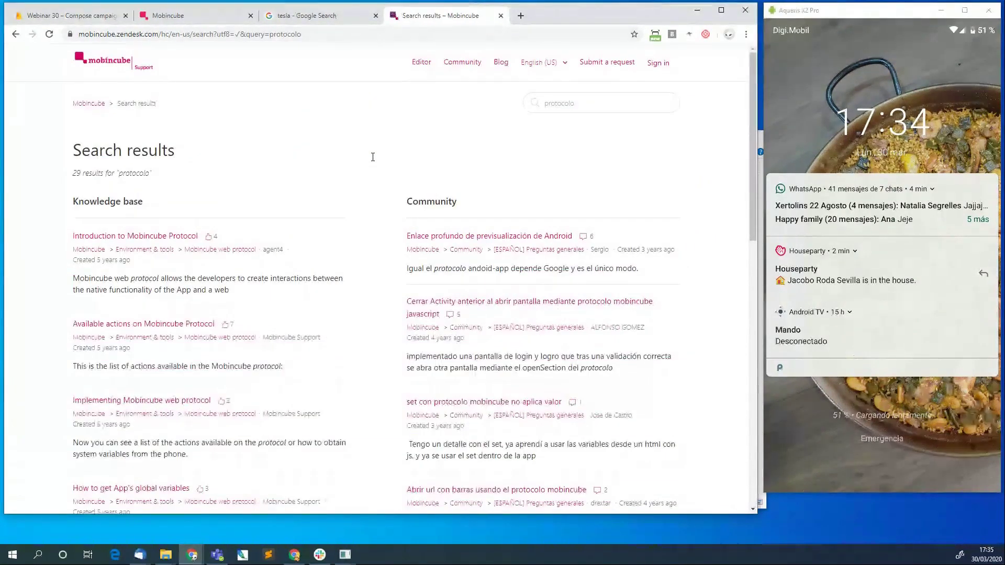
click(560, 62)
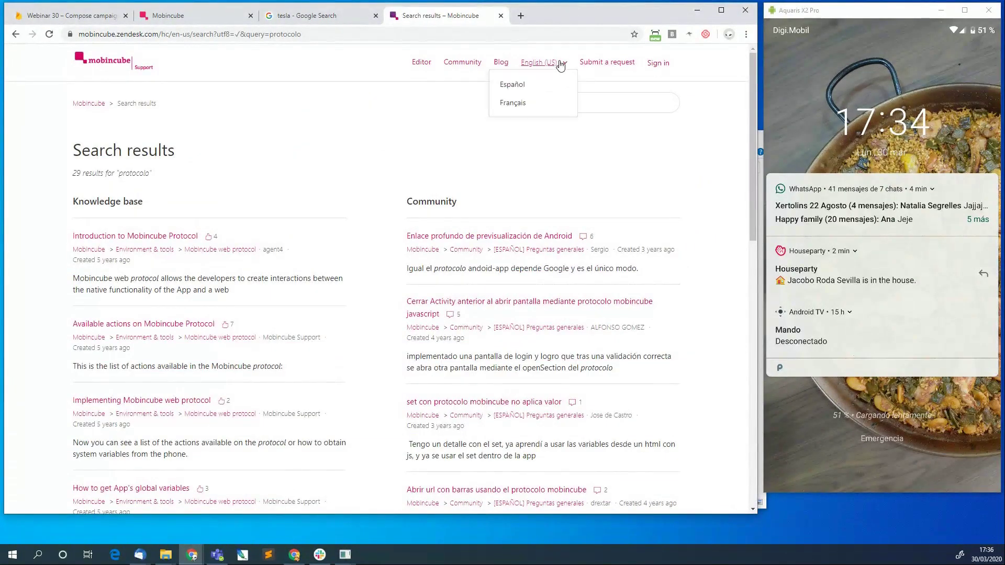
click(523, 82)
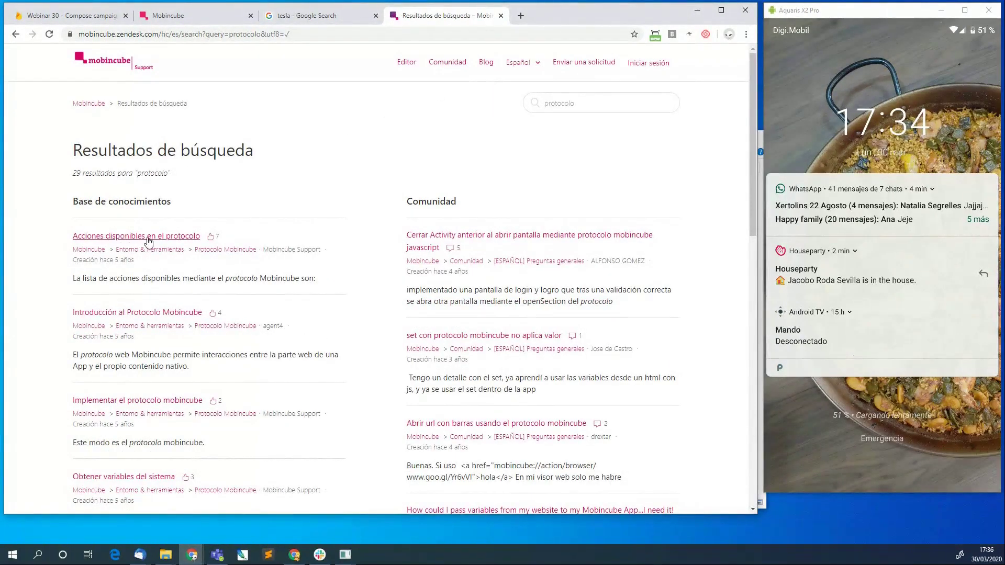
Open 'Implementar el protocolo mobincube' and study its mobincube://action/ URL format.
click(153, 313)
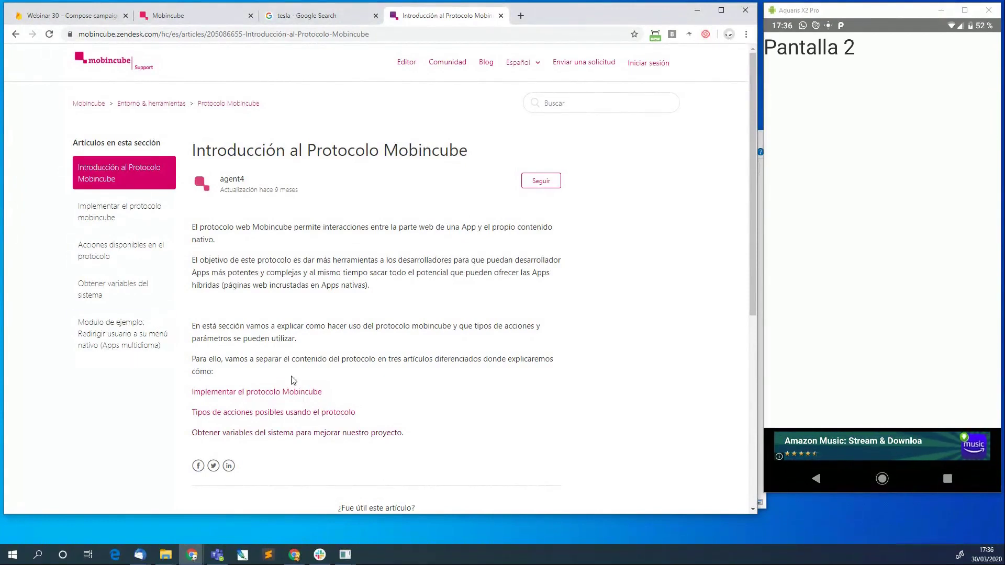
click(245, 396)
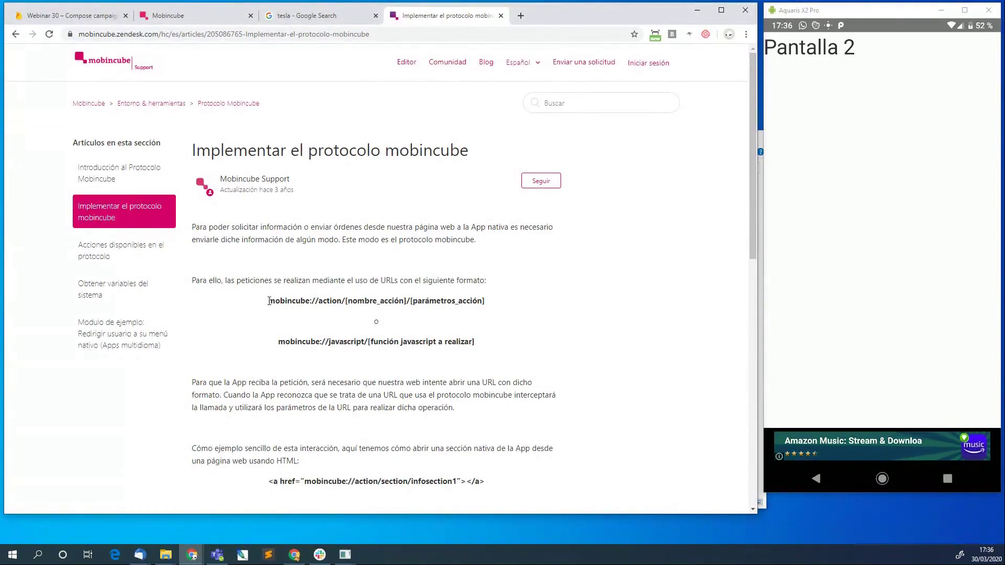
drag(268, 301, 310, 298)
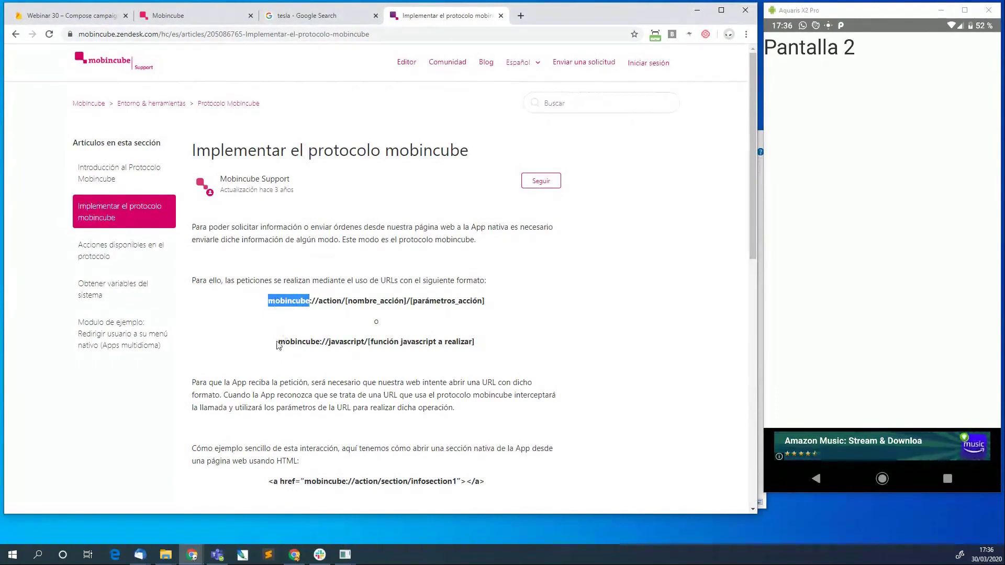
click(275, 297)
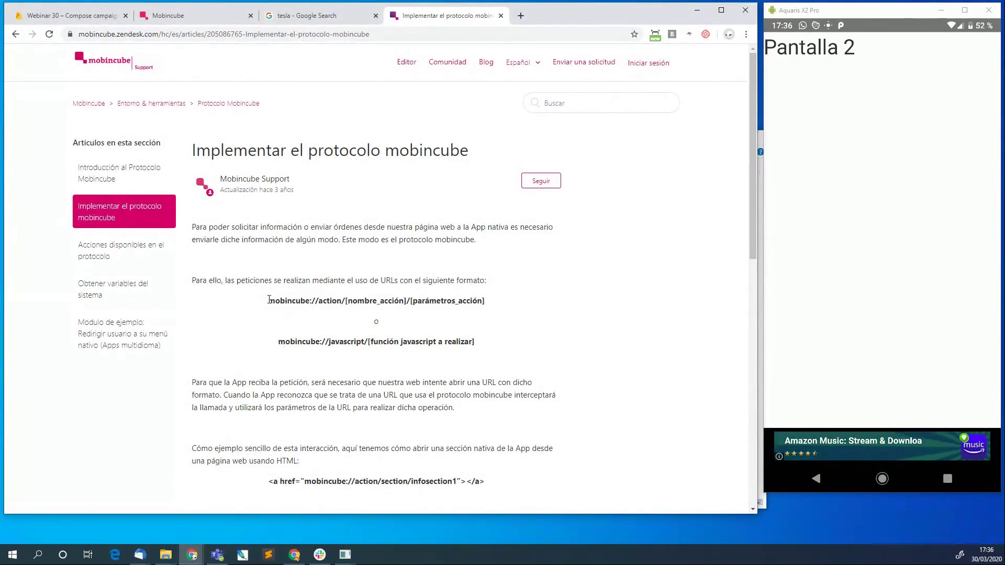
drag(268, 299, 346, 306)
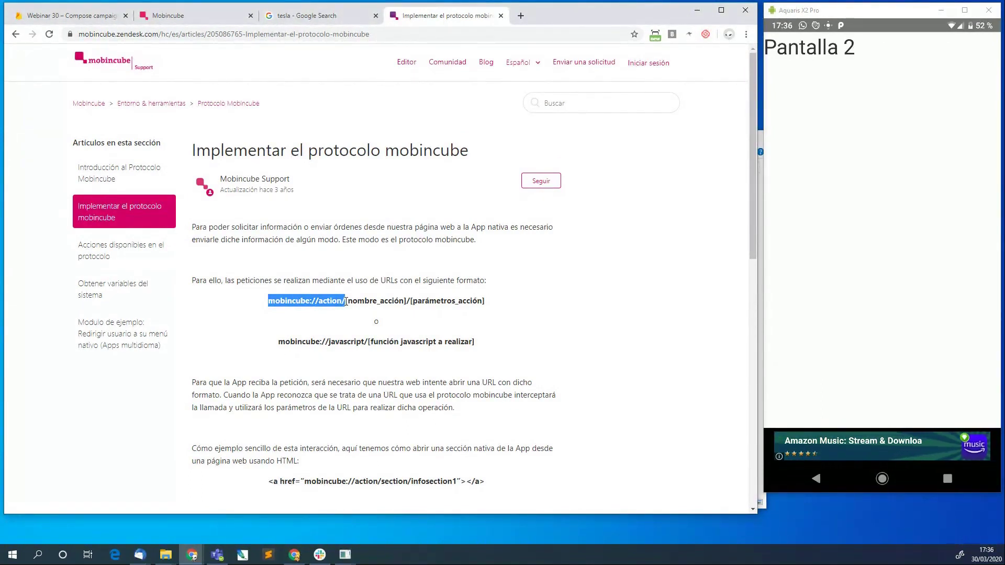
scroll(346, 302, down, 1)
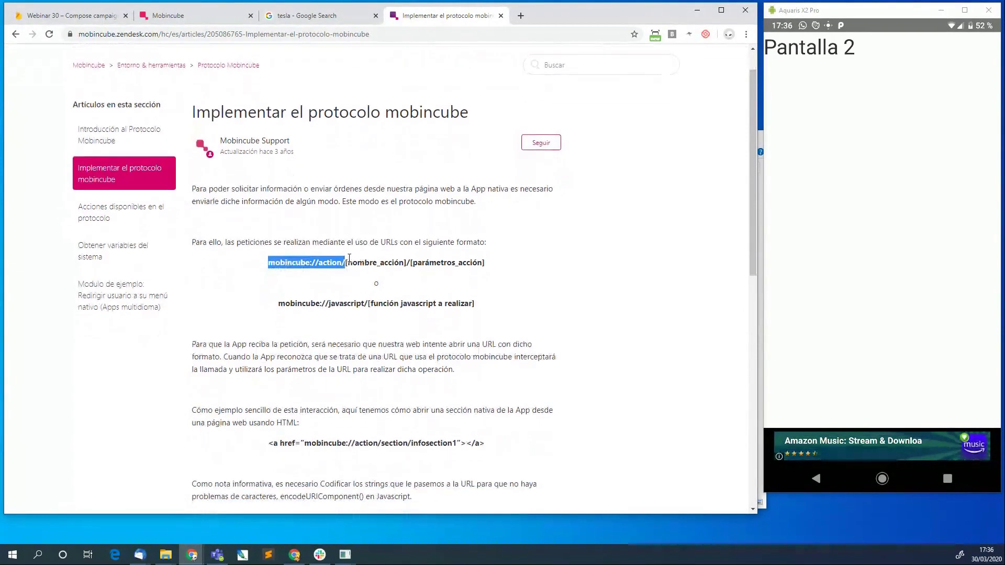
click(340, 265)
drag(346, 262, 411, 262)
click(419, 262)
Open the 'Acciones del protocolo' link in a new tab.
scroll(487, 264, down, 6)
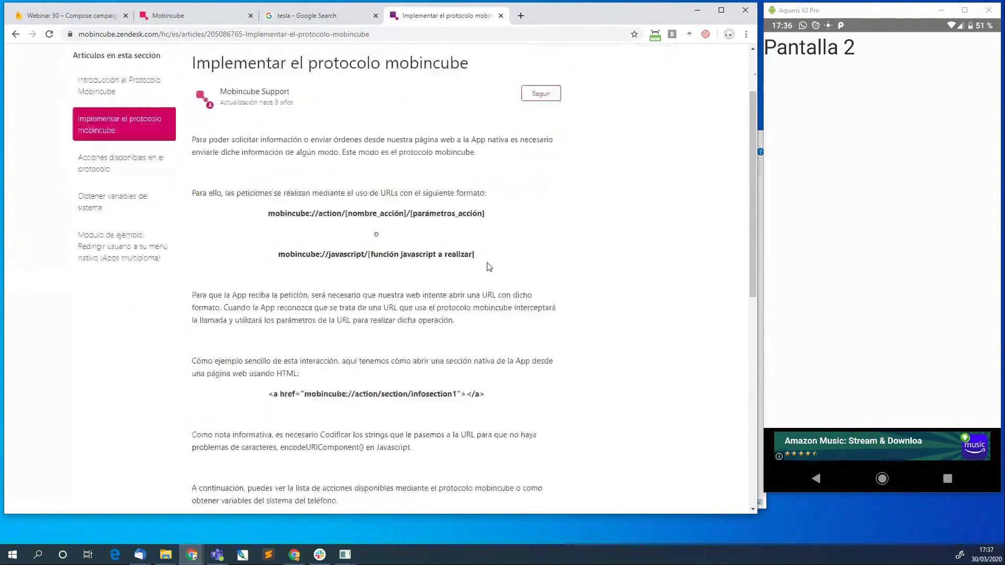
right_click(244, 270)
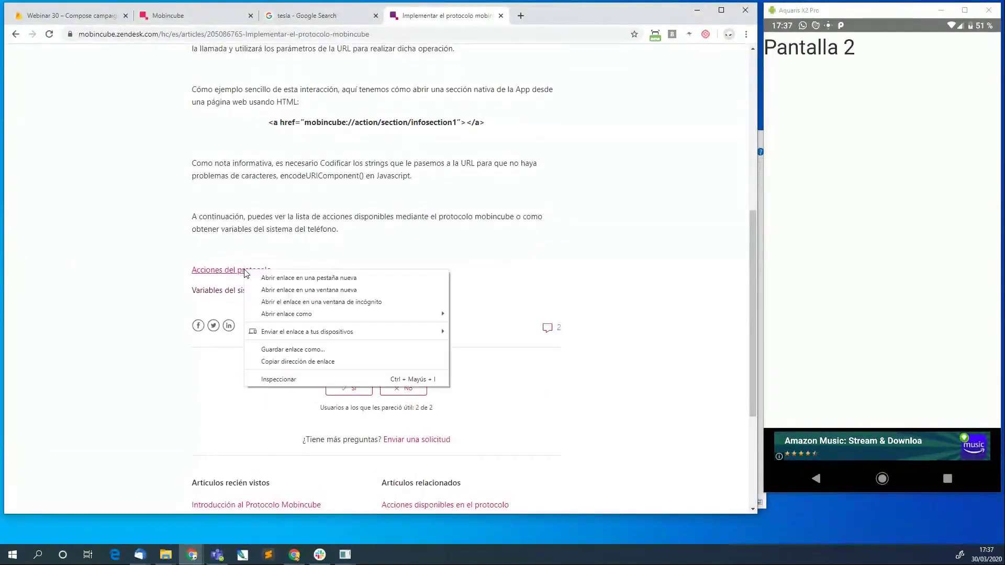
click(268, 279)
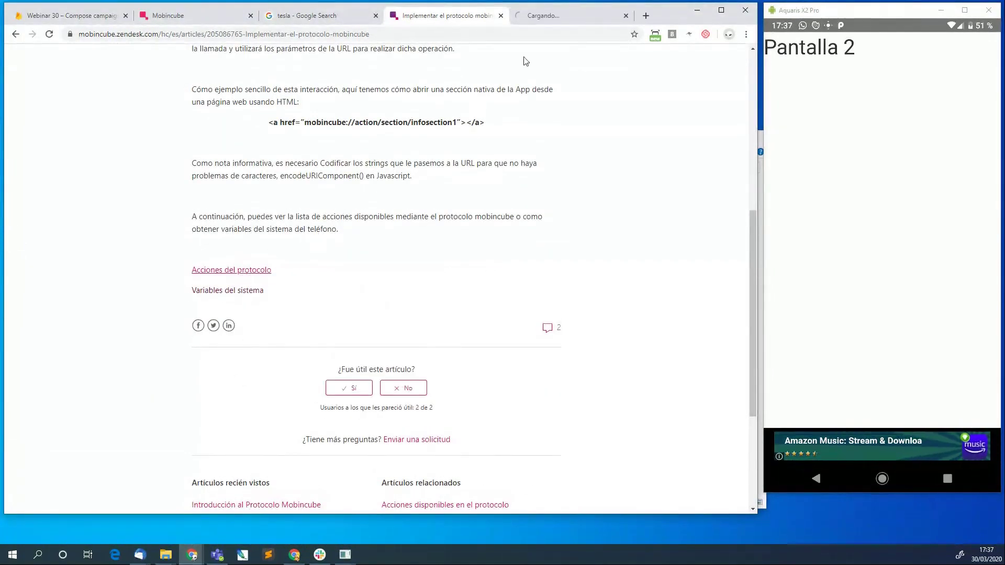
click(563, 16)
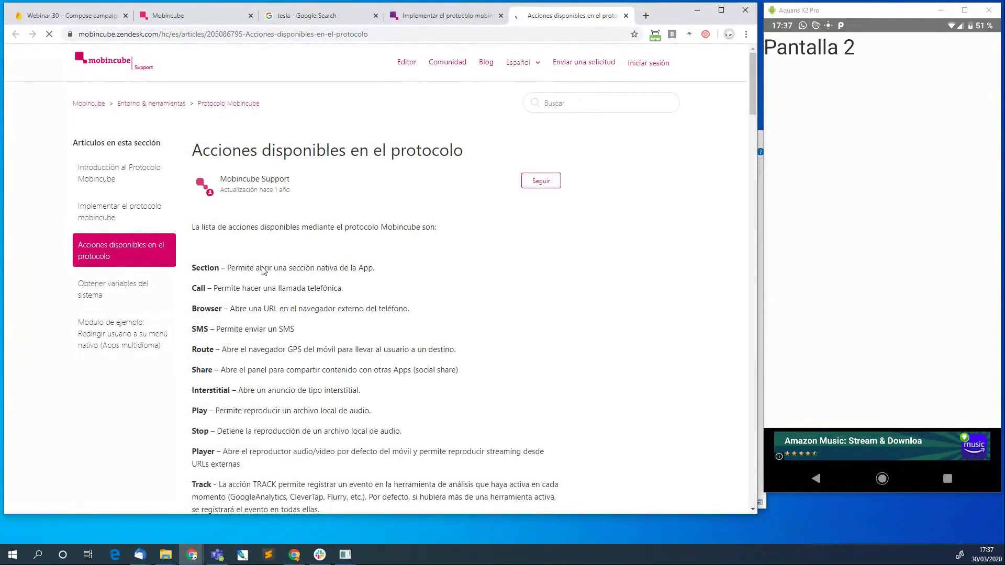
scroll(261, 306, down, 2)
scroll(227, 307, down, 6)
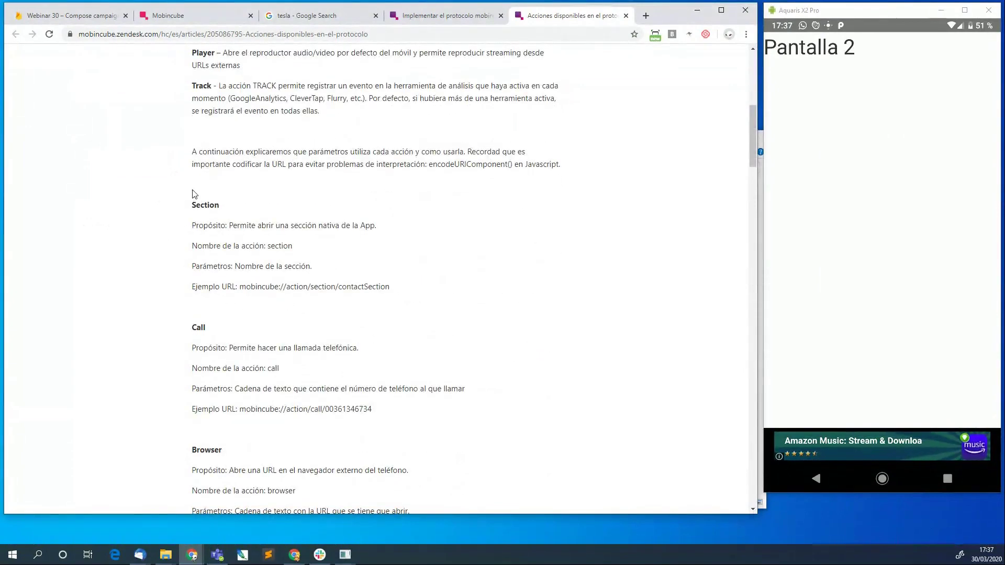
scroll(193, 225, up, 5)
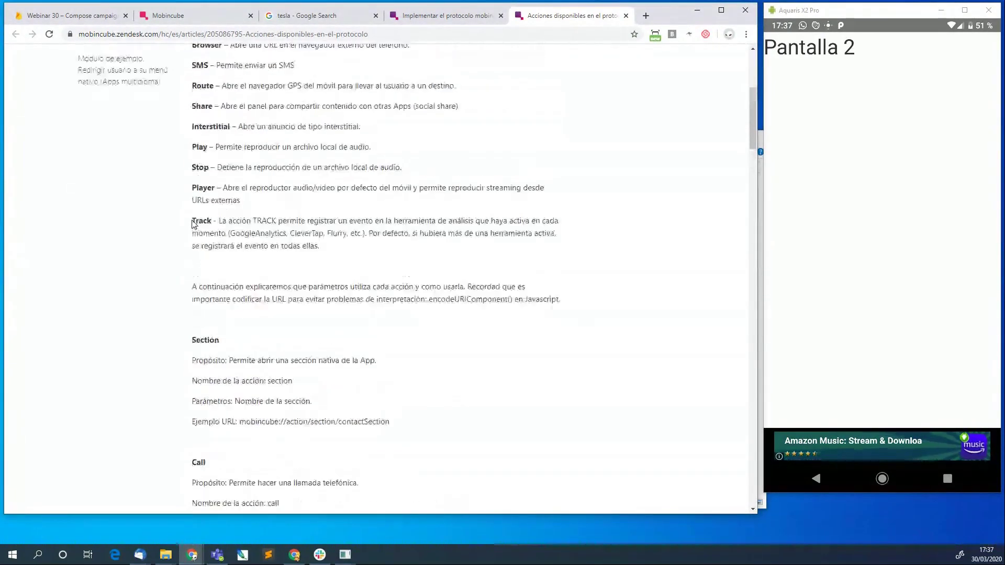
scroll(193, 222, down, 4)
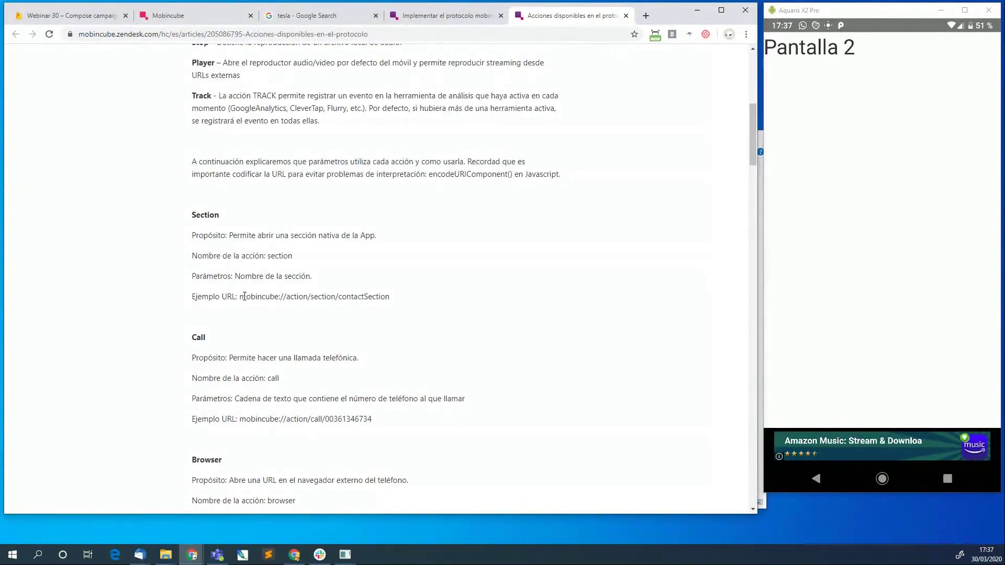
drag(240, 297, 388, 296)
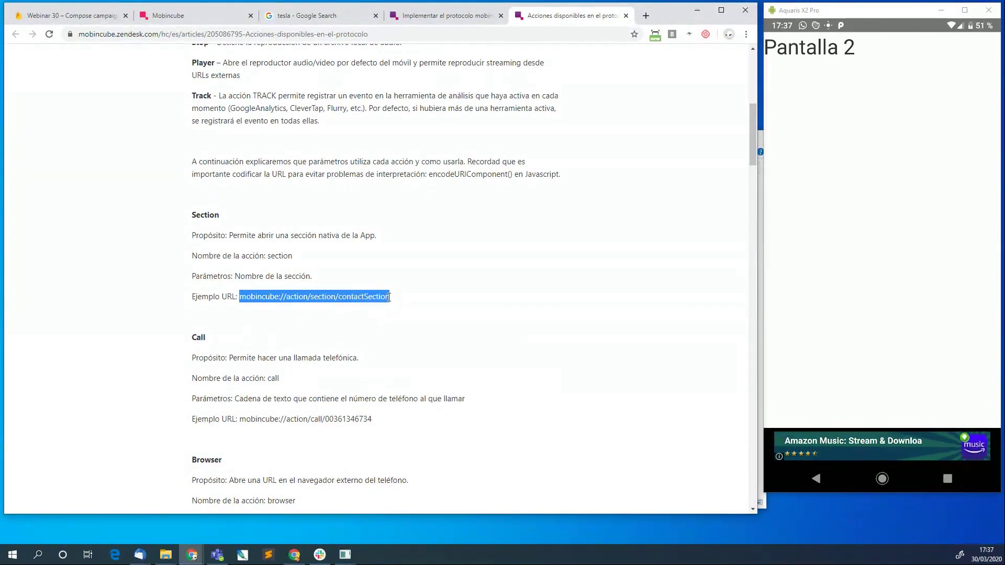
scroll(388, 297, down, 3)
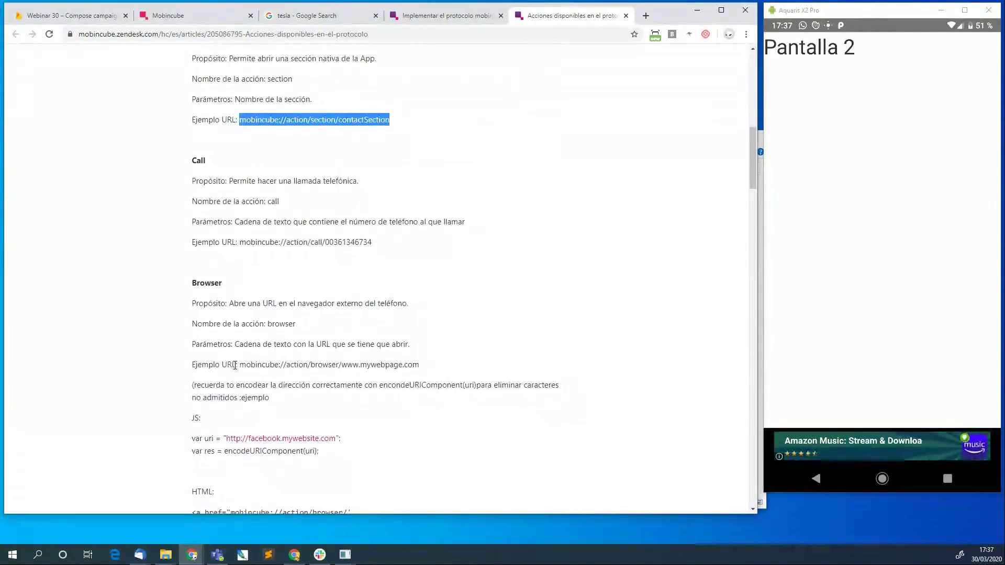
drag(240, 365, 417, 366)
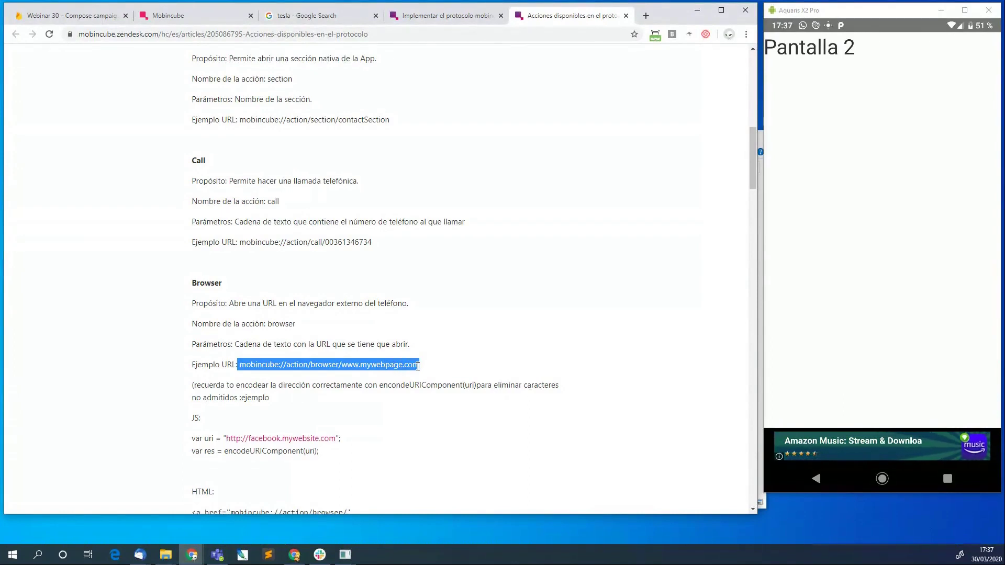
click(236, 353)
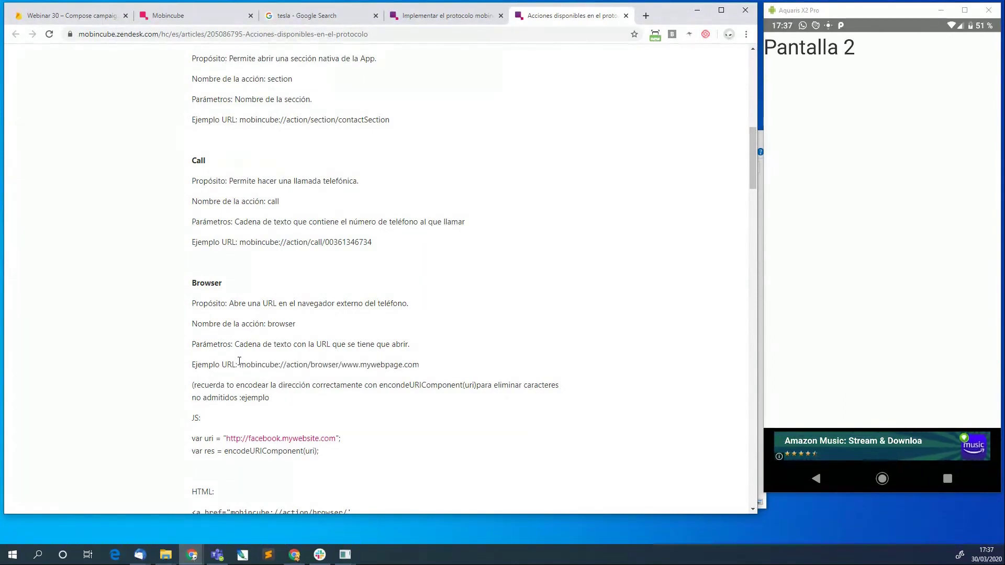
drag(240, 364, 420, 366)
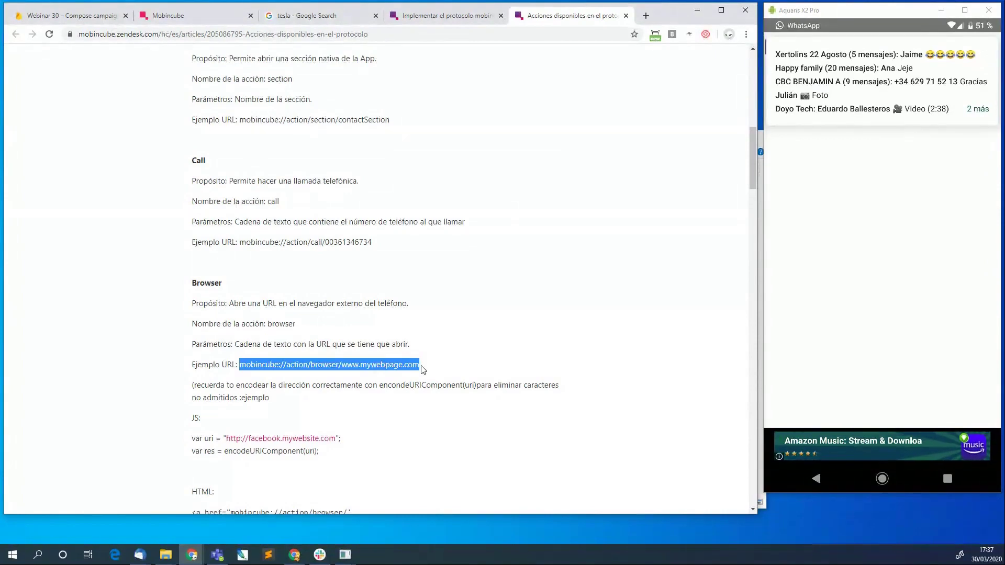
click(207, 16)
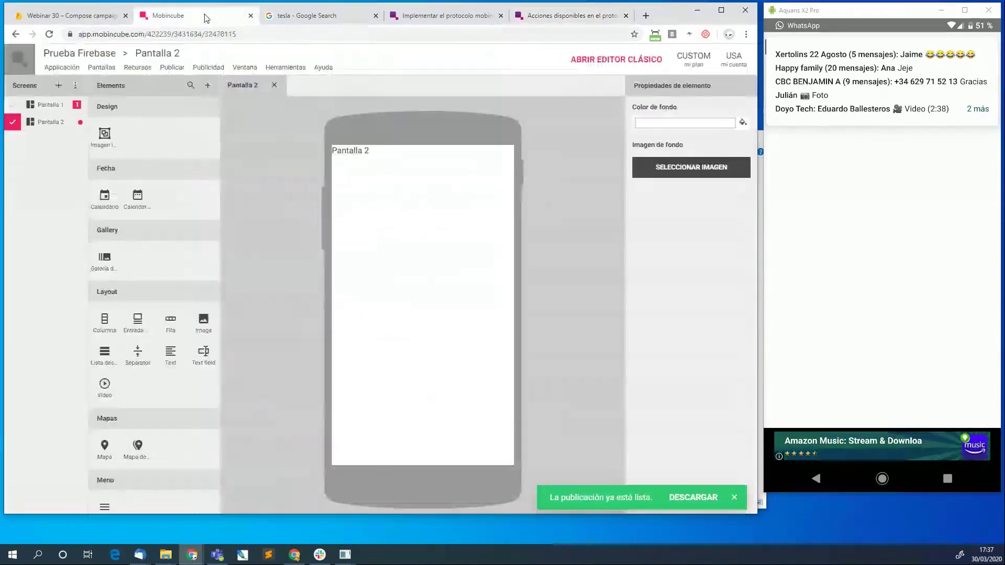
click(75, 16)
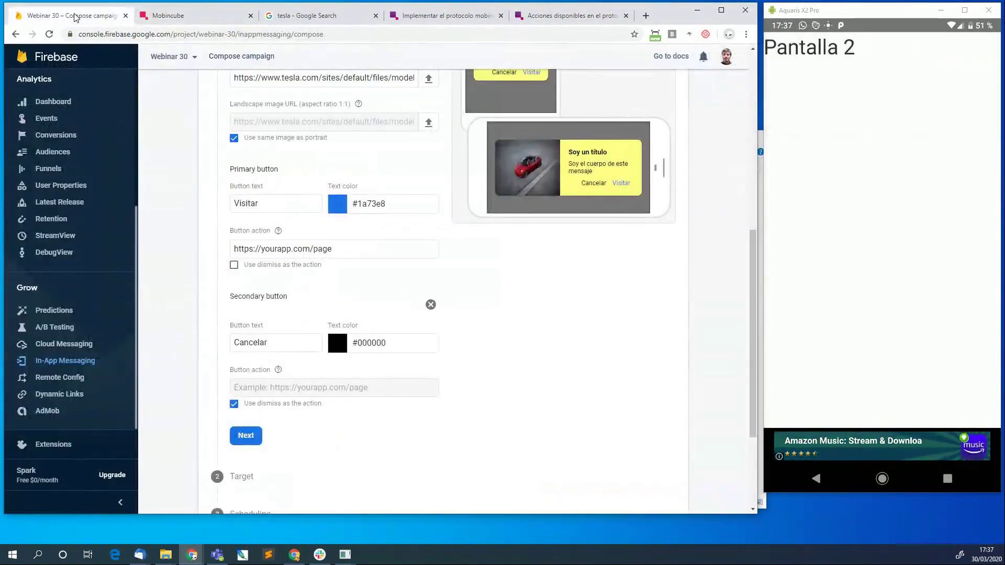
click(308, 245)
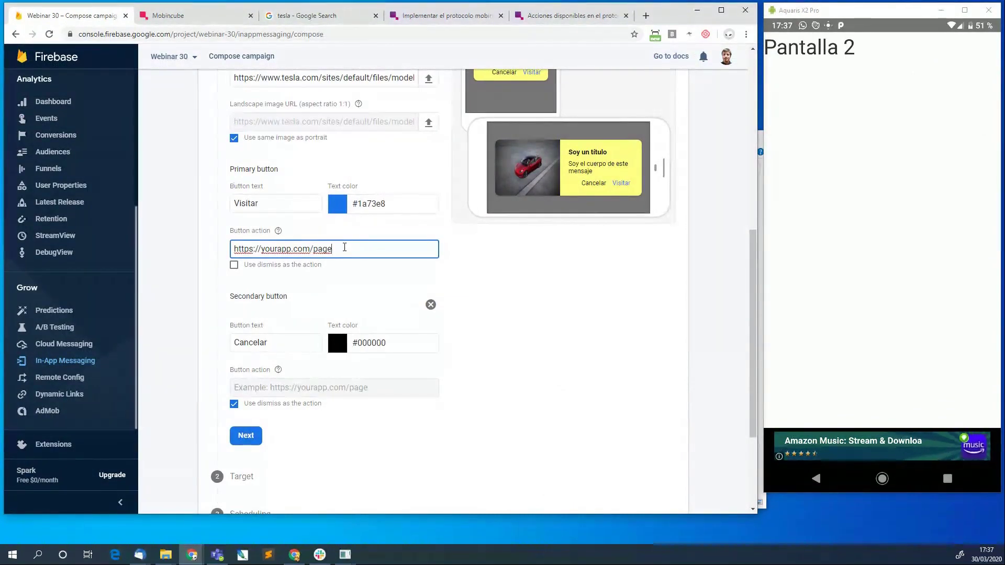
drag(406, 246, 220, 236)
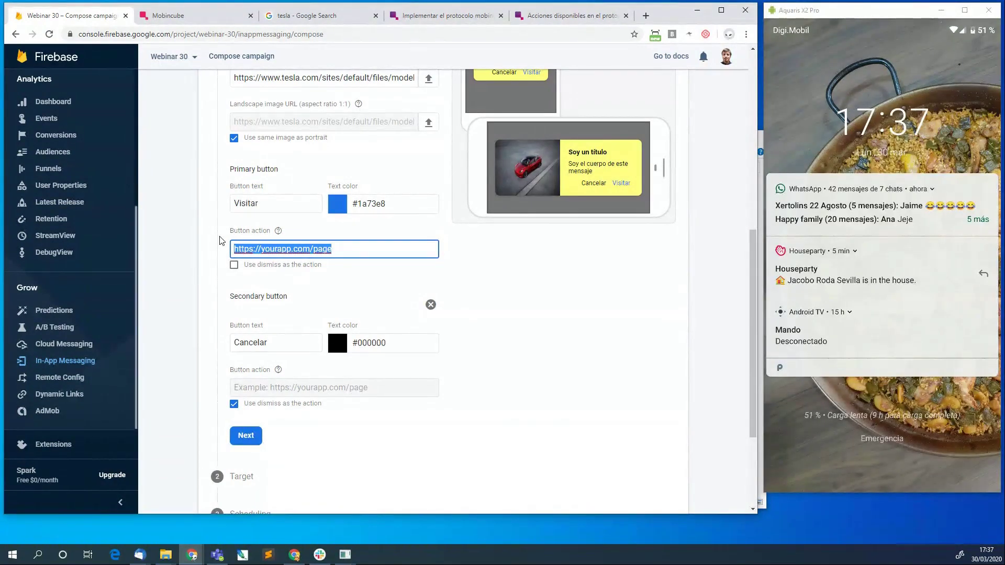
text(htt)
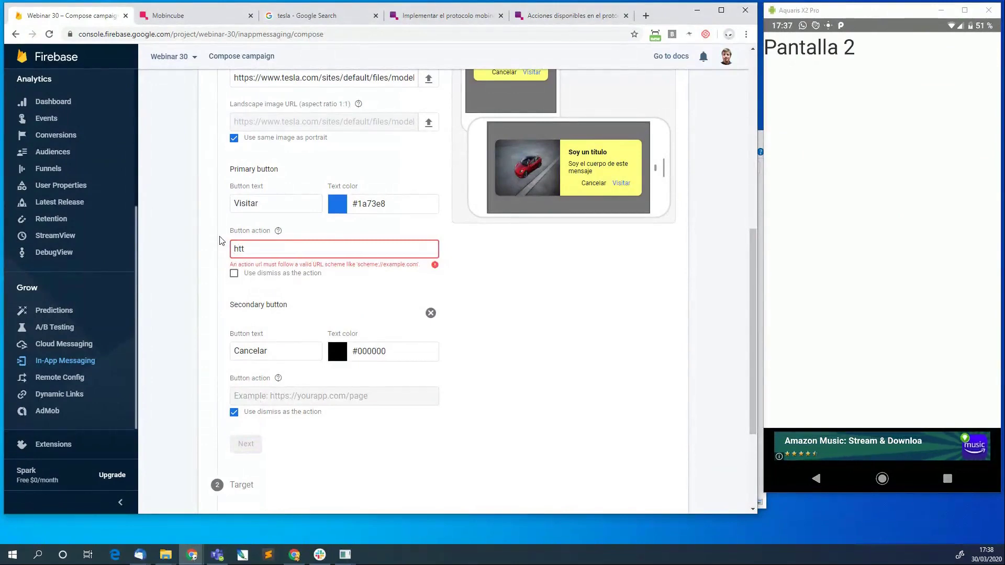
text(ps://kustod.io)
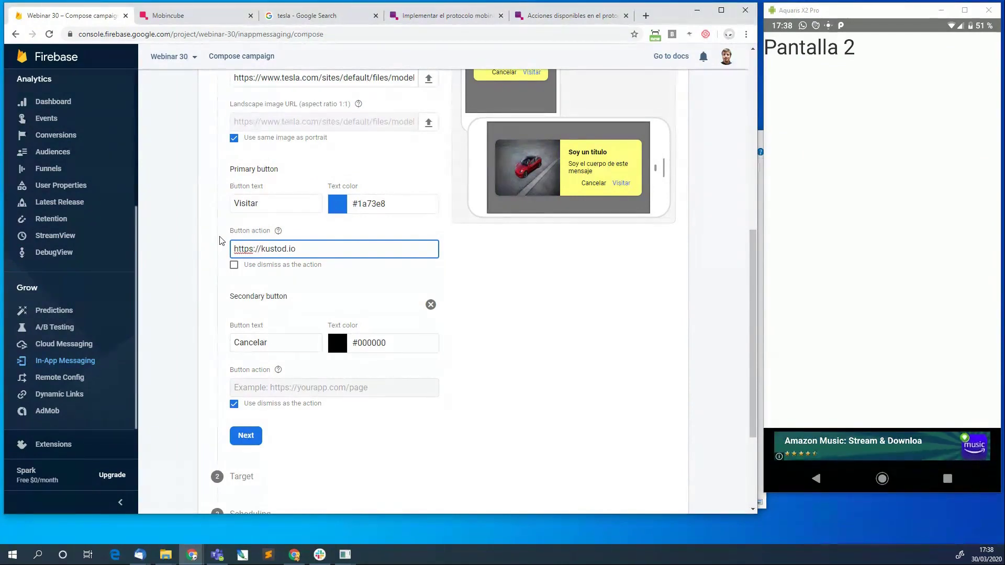
click(536, 290)
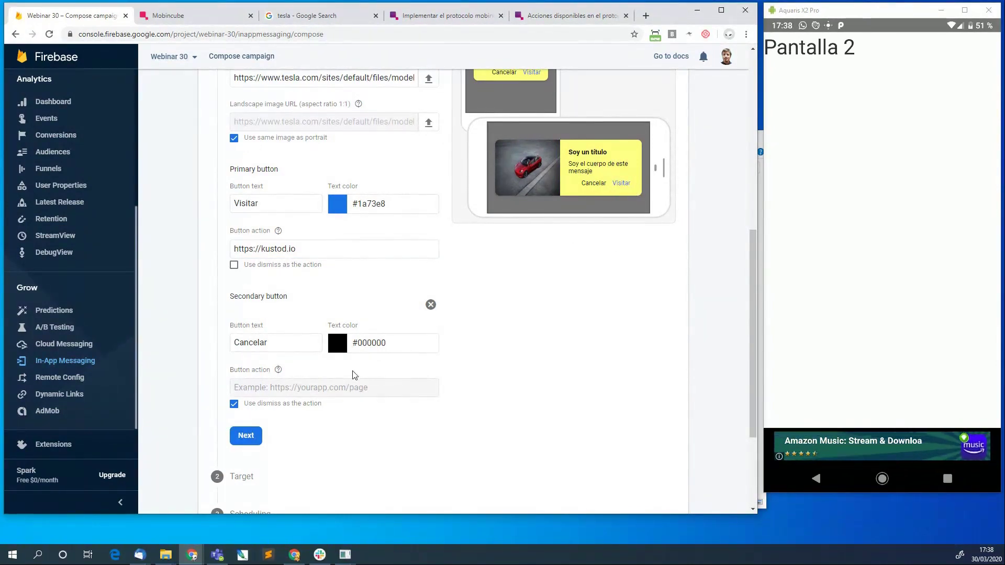
Name the campaign 'test', target the Mobincube app, and continue to Scheduling.
click(246, 436)
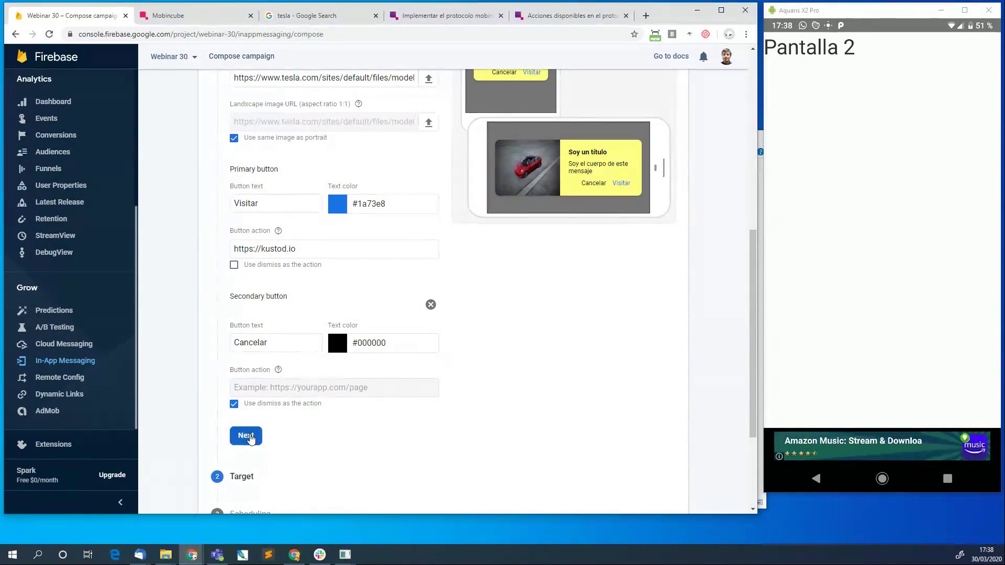
click(334, 145)
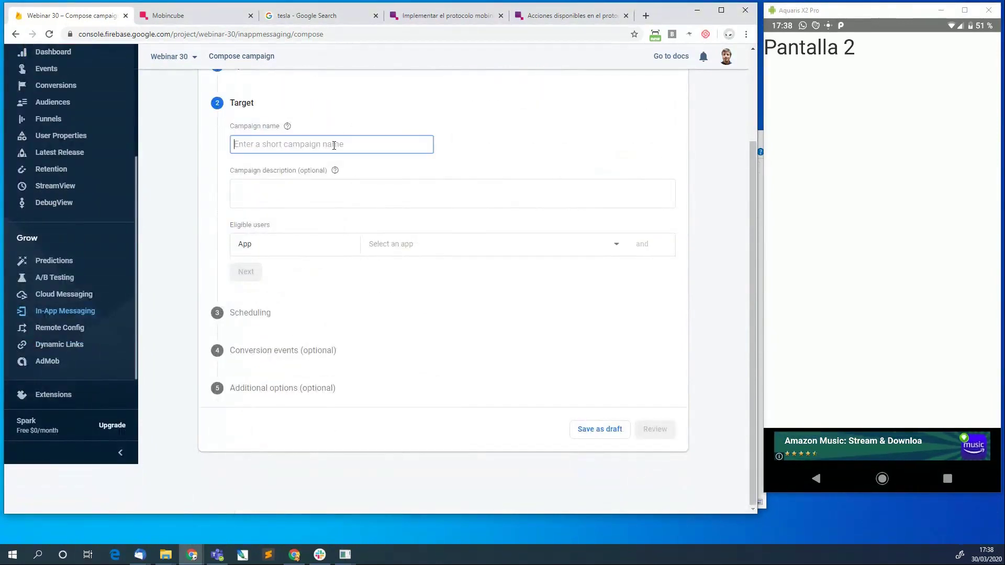
text(test)
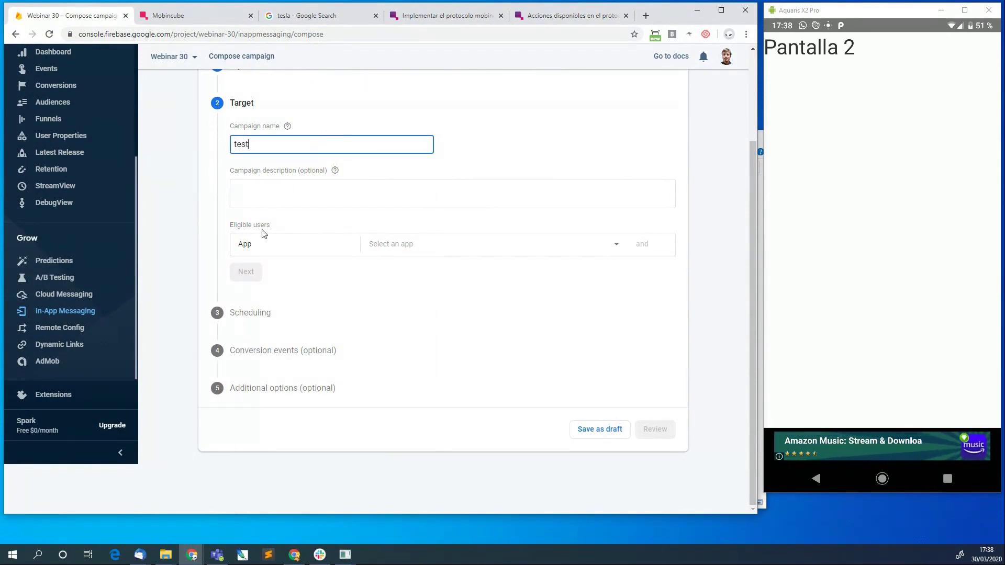
click(599, 253)
click(442, 250)
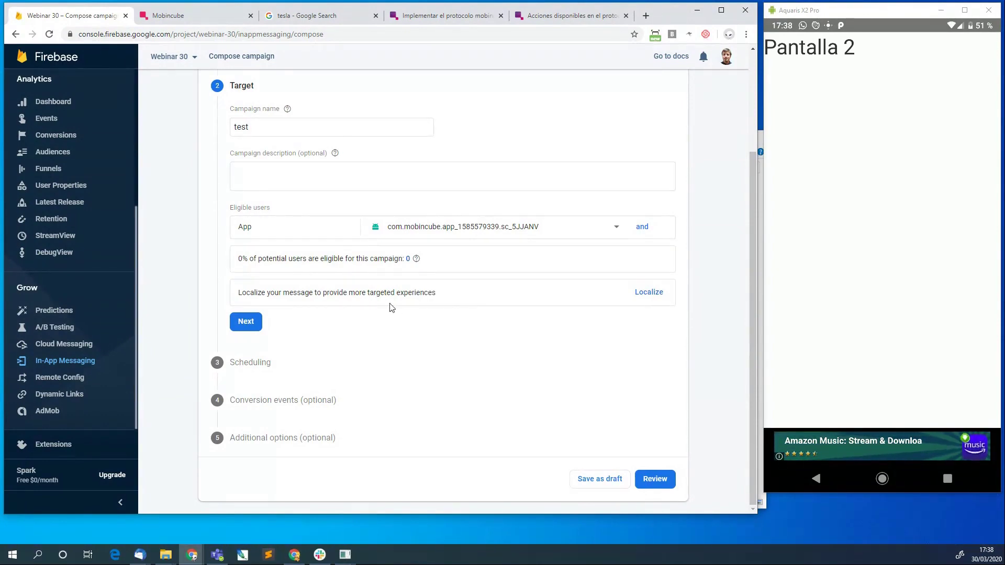
click(241, 322)
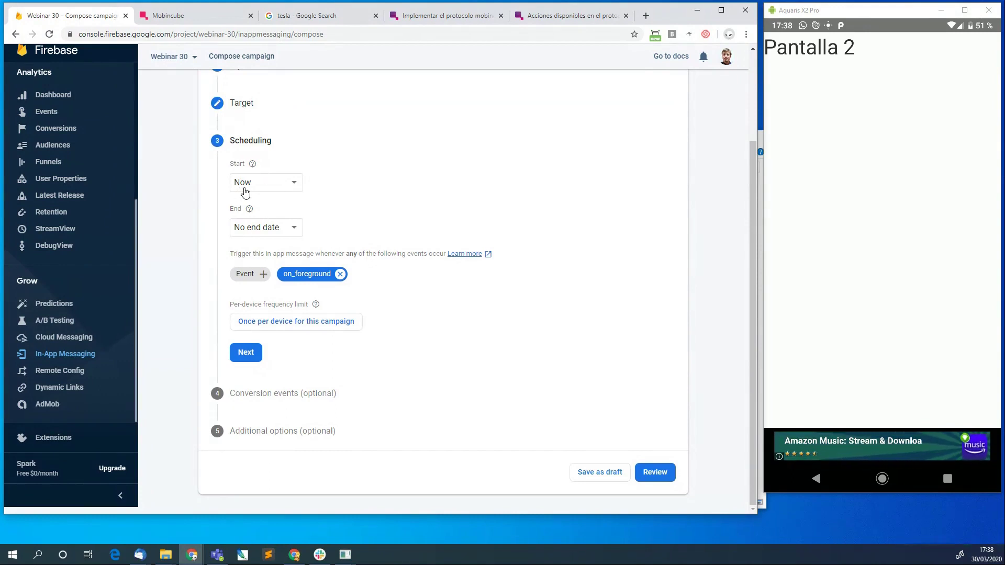
Schedule the campaign to end on April 11, 2020.
click(292, 232)
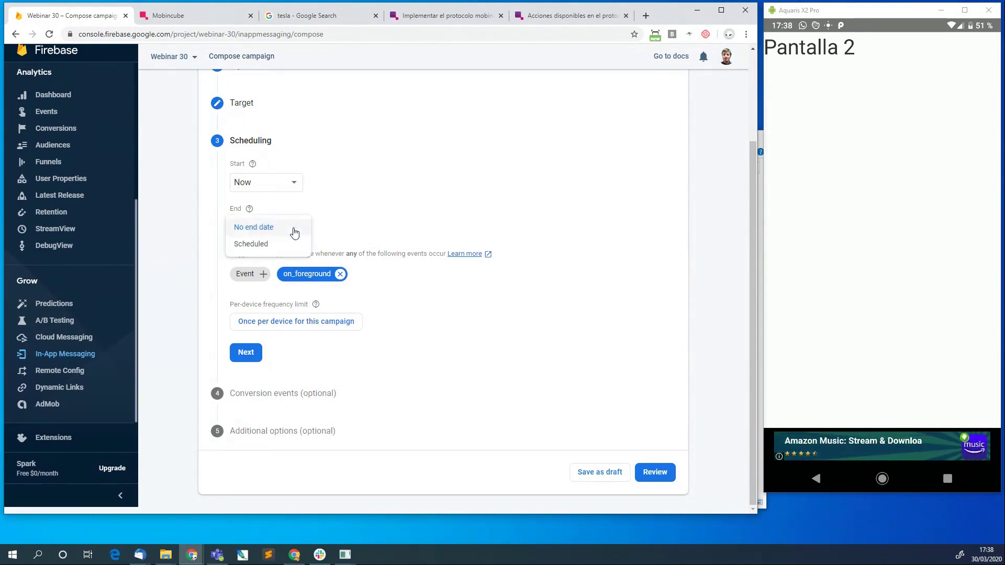
click(251, 245)
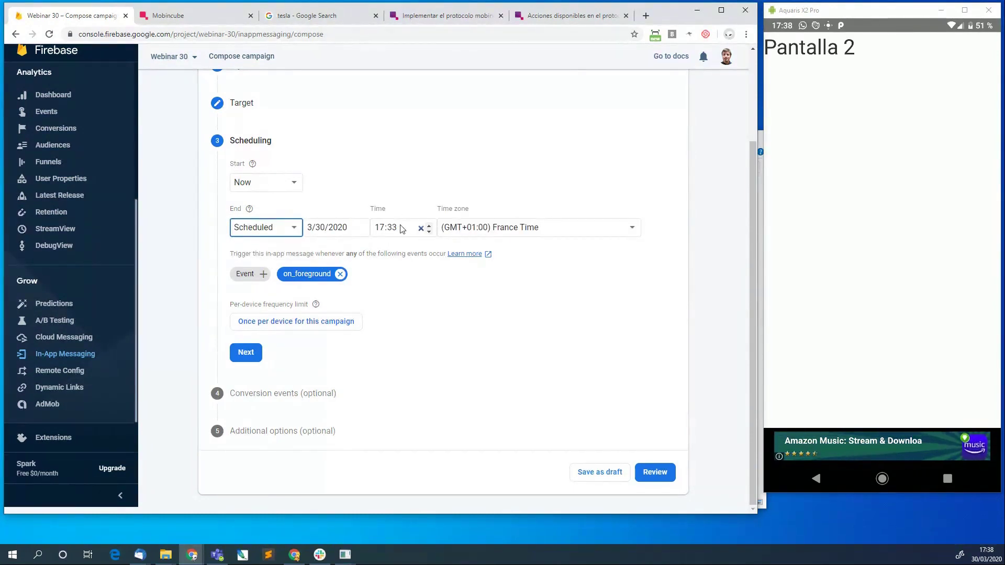
click(329, 226)
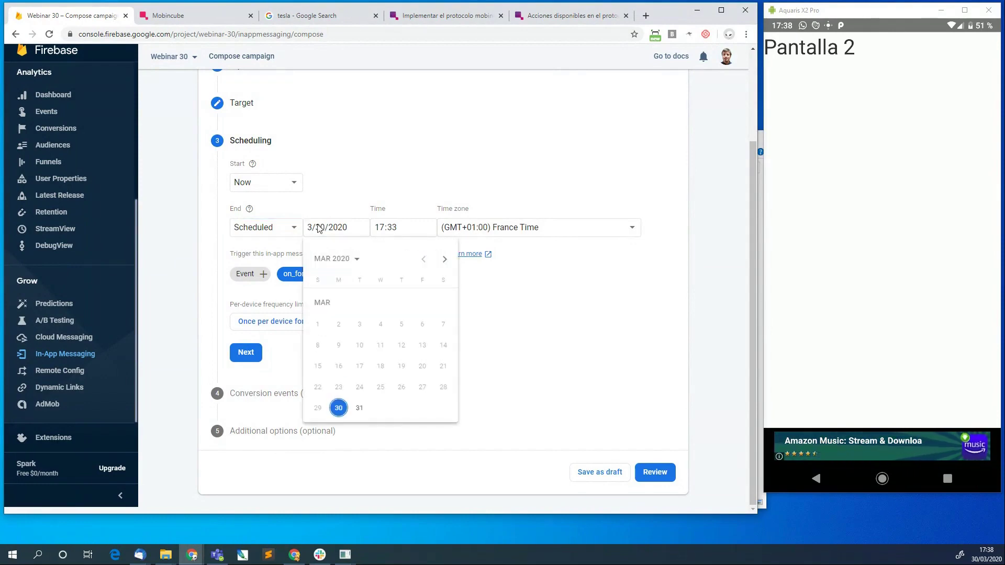
click(444, 259)
click(438, 325)
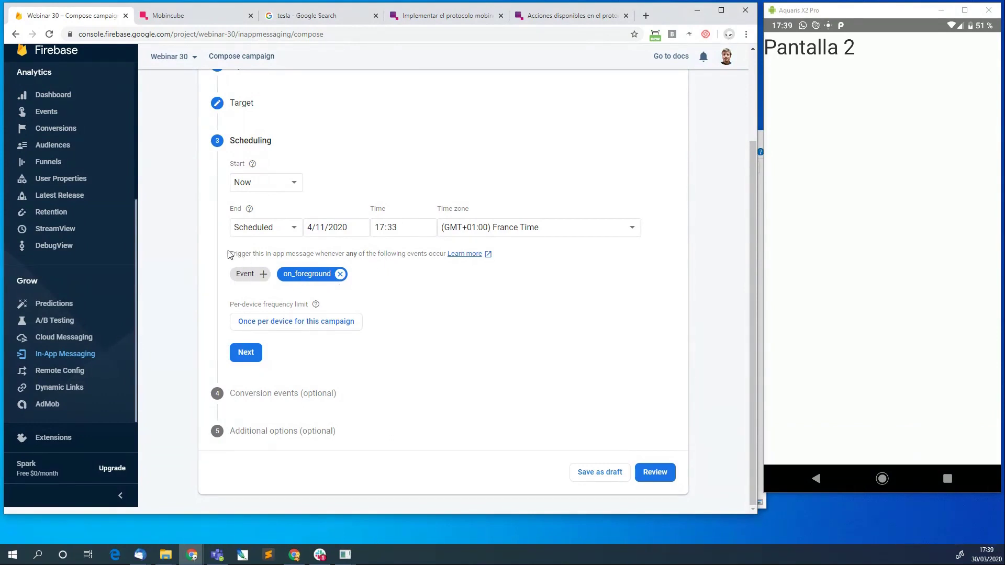
Add app_launch as a trigger event alongside on_foreground.
drag(231, 255, 445, 261)
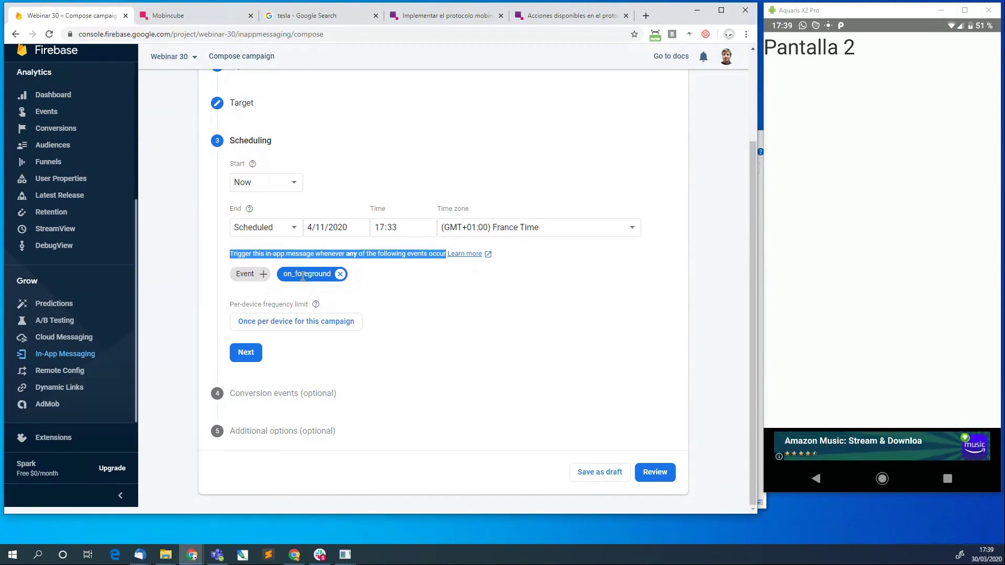
click(256, 275)
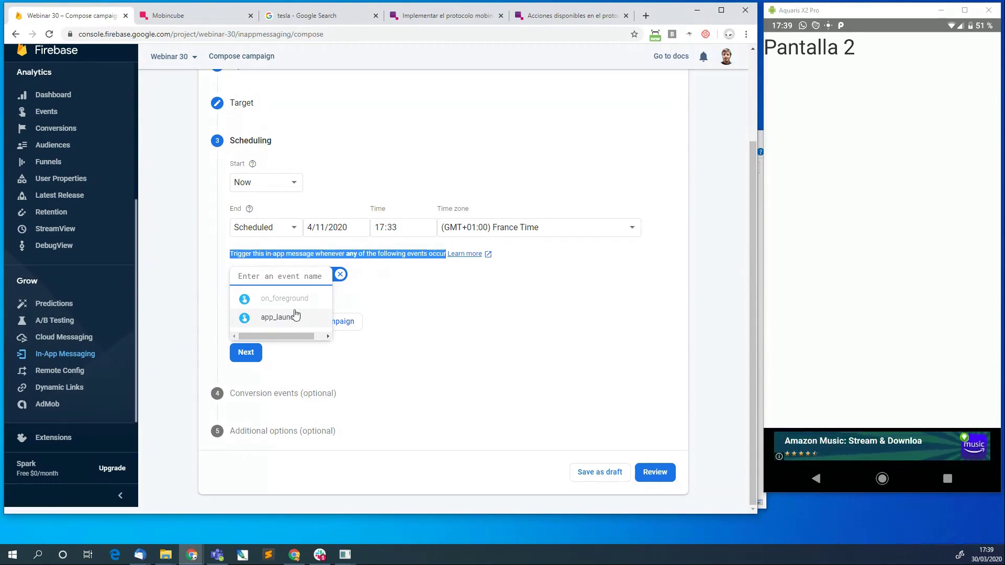
click(410, 299)
key(Escape)
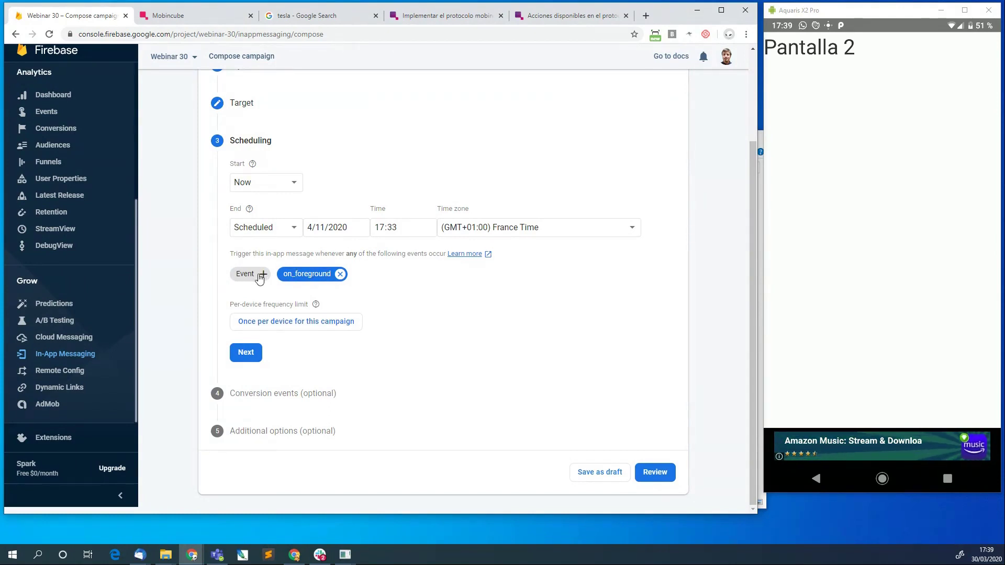
click(261, 274)
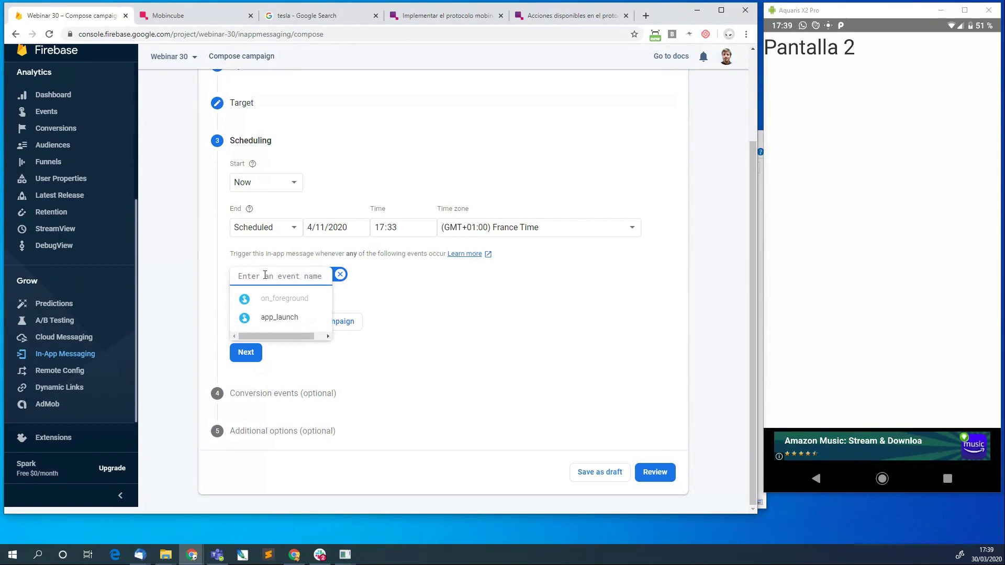
click(278, 319)
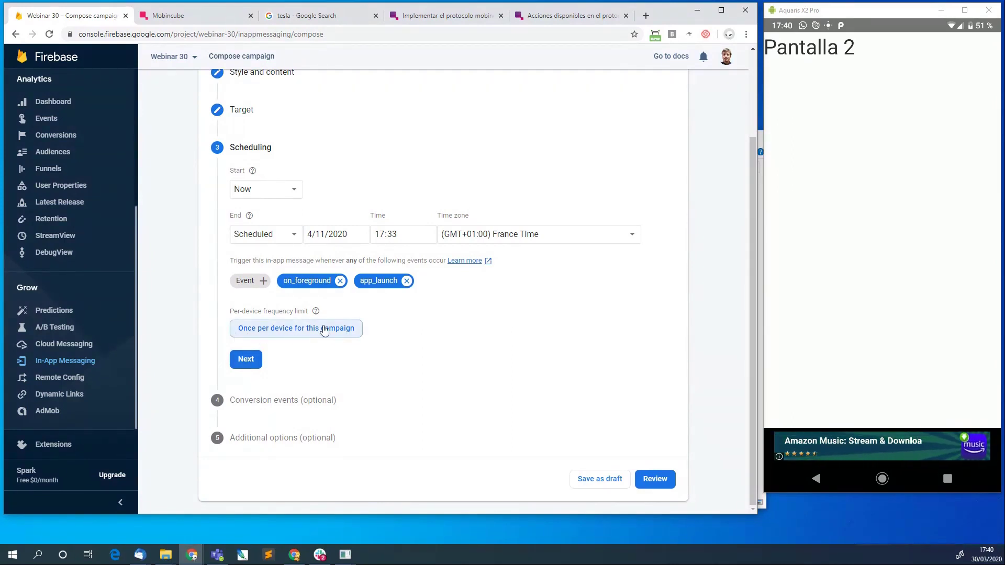
Keep the frequency limit at once per device and advance to Conversion events.
click(355, 335)
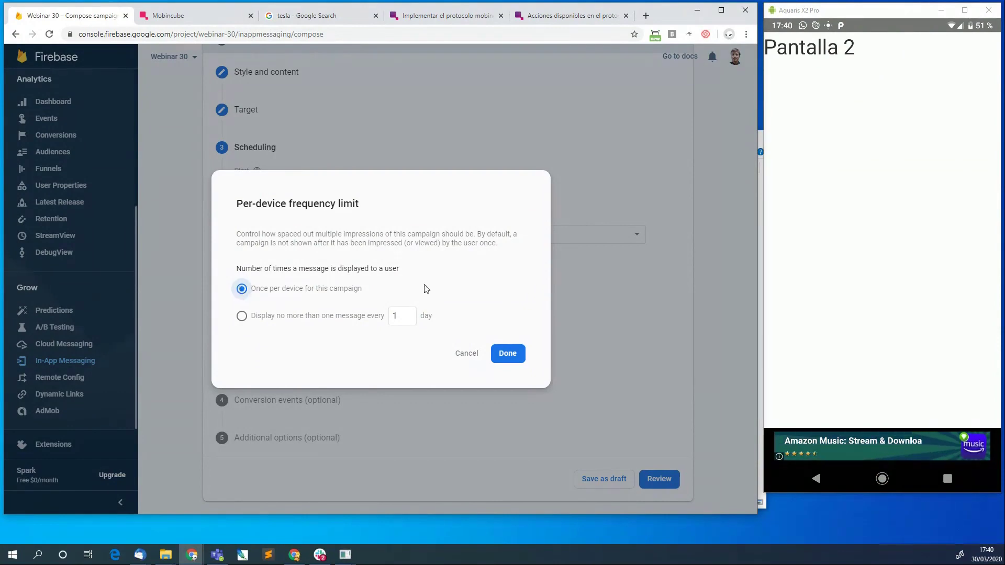
click(506, 354)
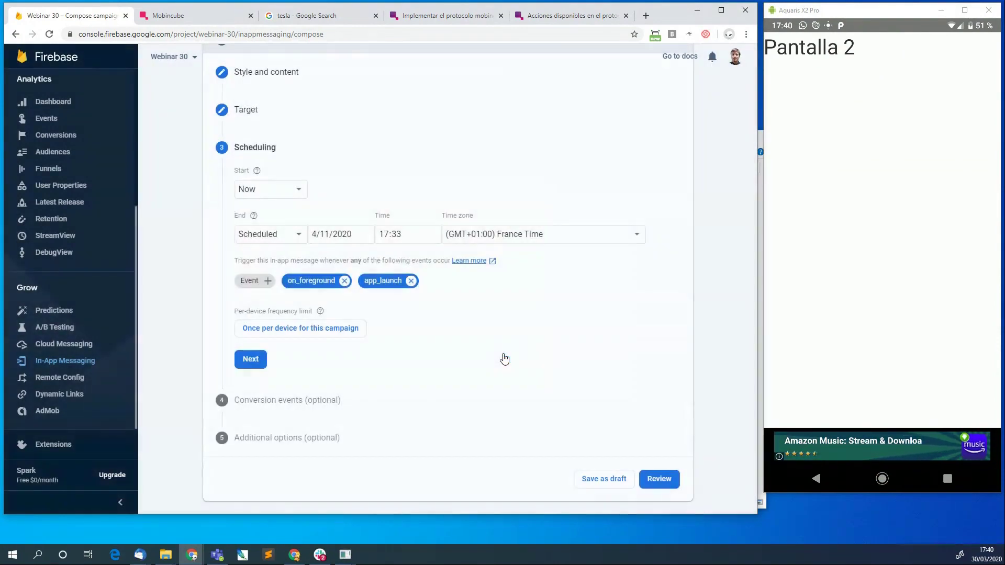
click(245, 360)
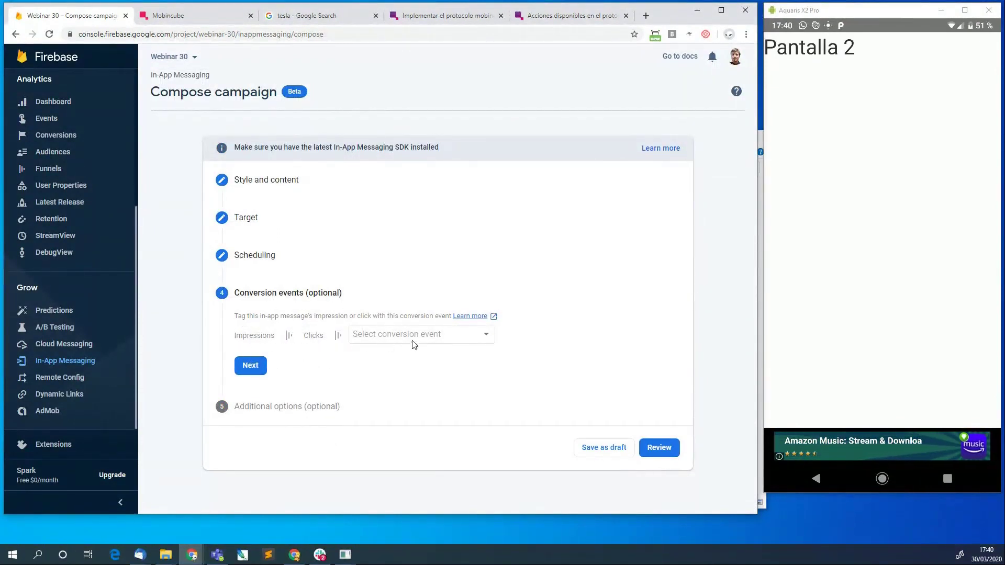
Review and publish the test campaign, running Mar 30 to Apr 11, 2020.
click(250, 368)
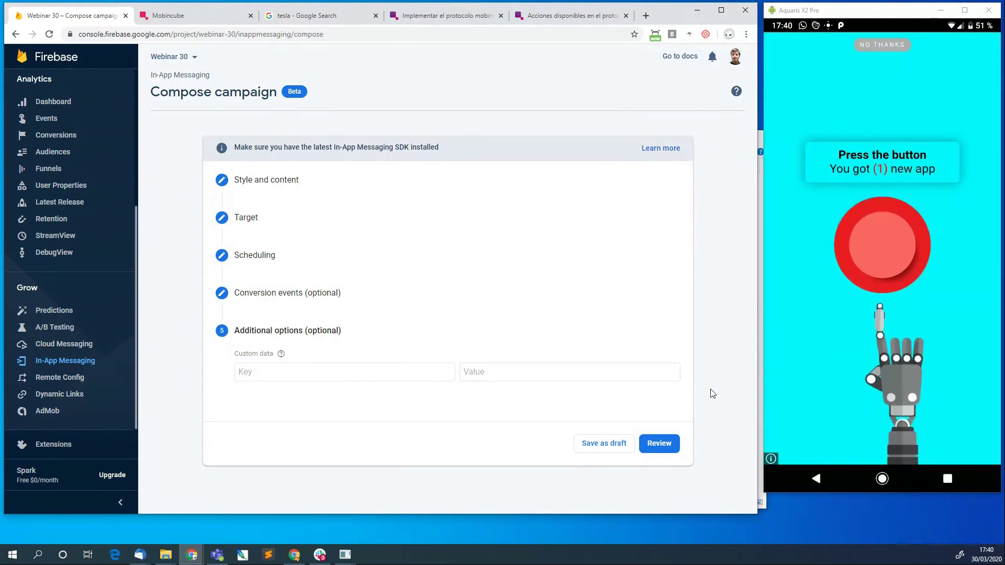
click(667, 446)
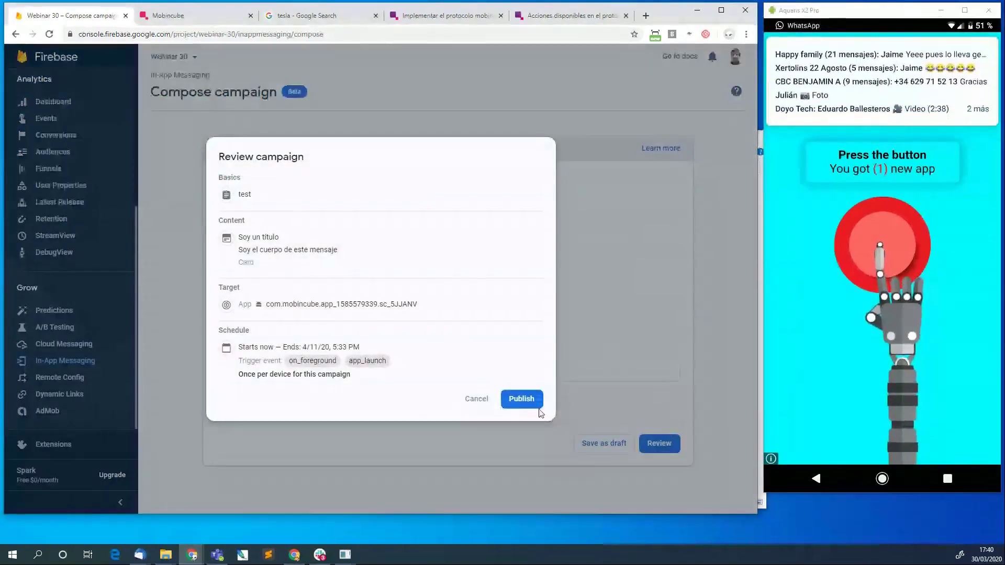
click(521, 399)
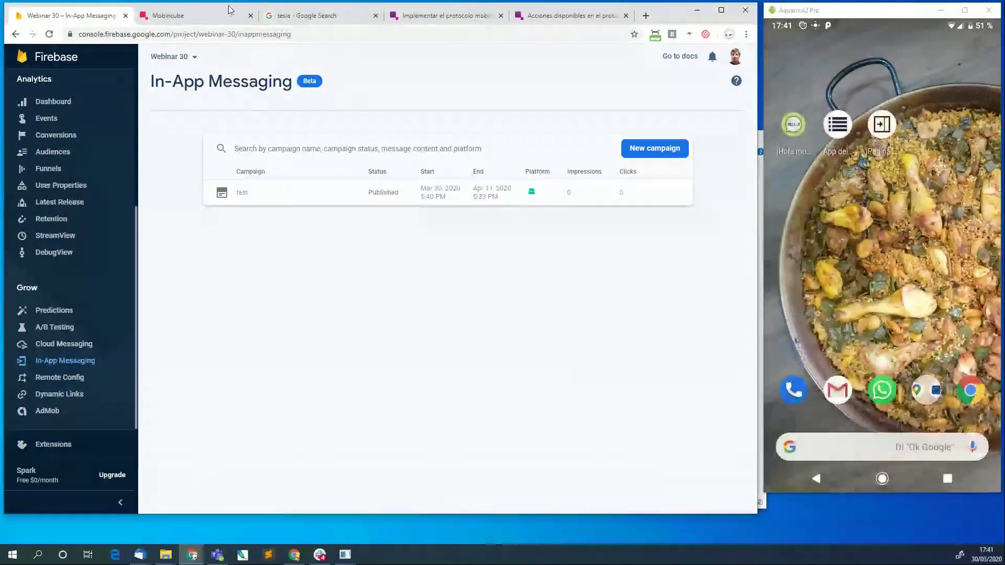
click(204, 16)
click(76, 17)
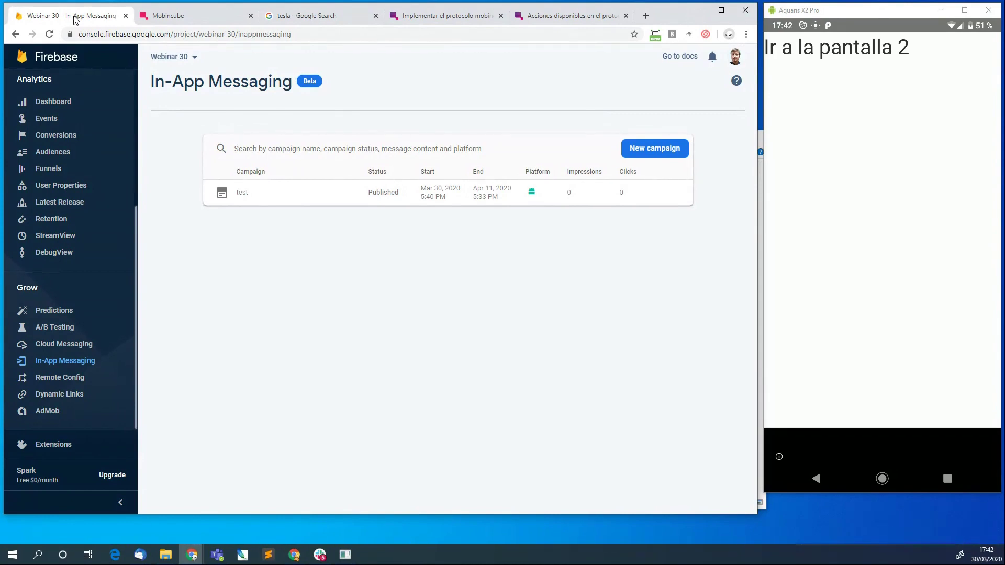
click(173, 23)
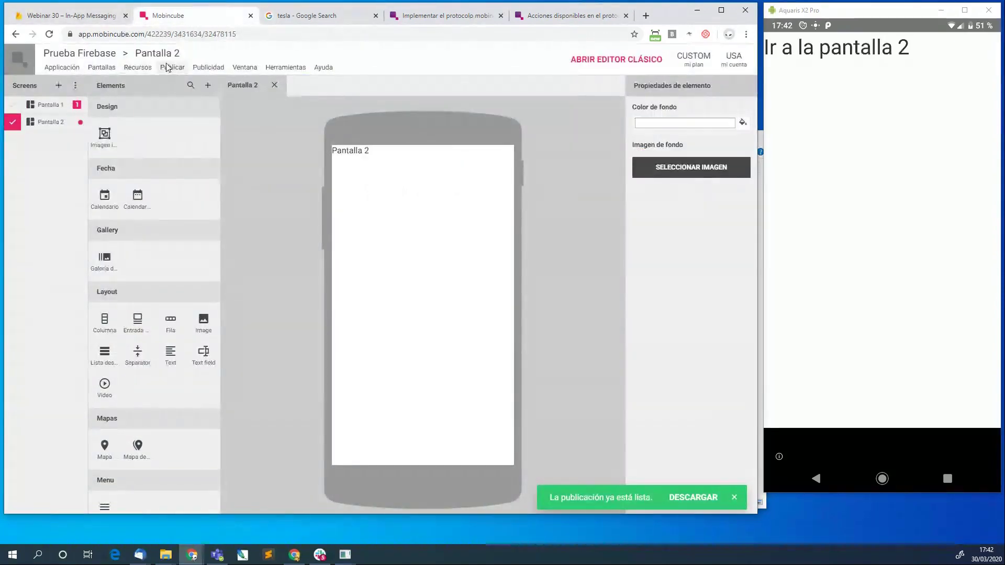
click(73, 67)
mouse_move(66, 112)
mouse_move(96, 214)
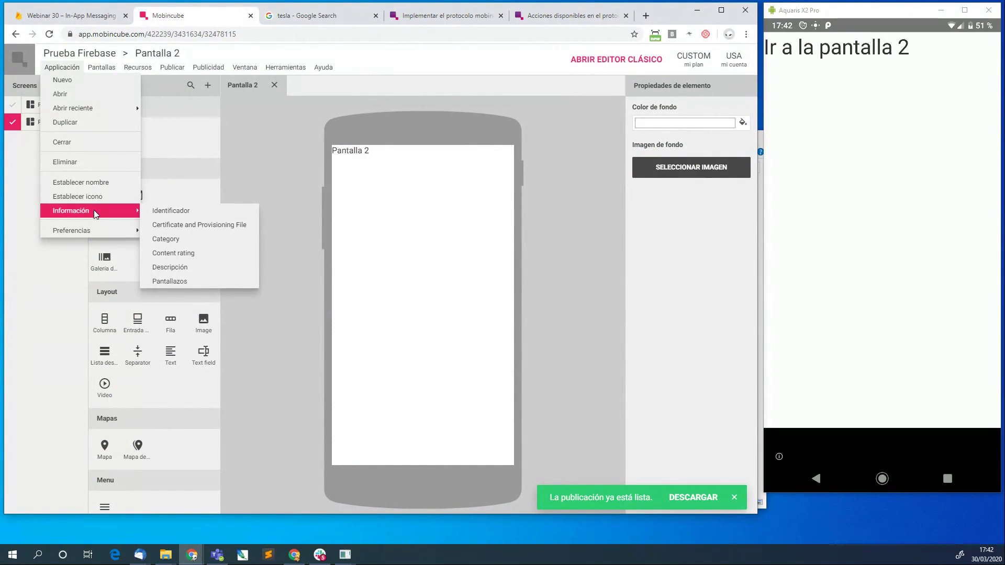
mouse_move(100, 68)
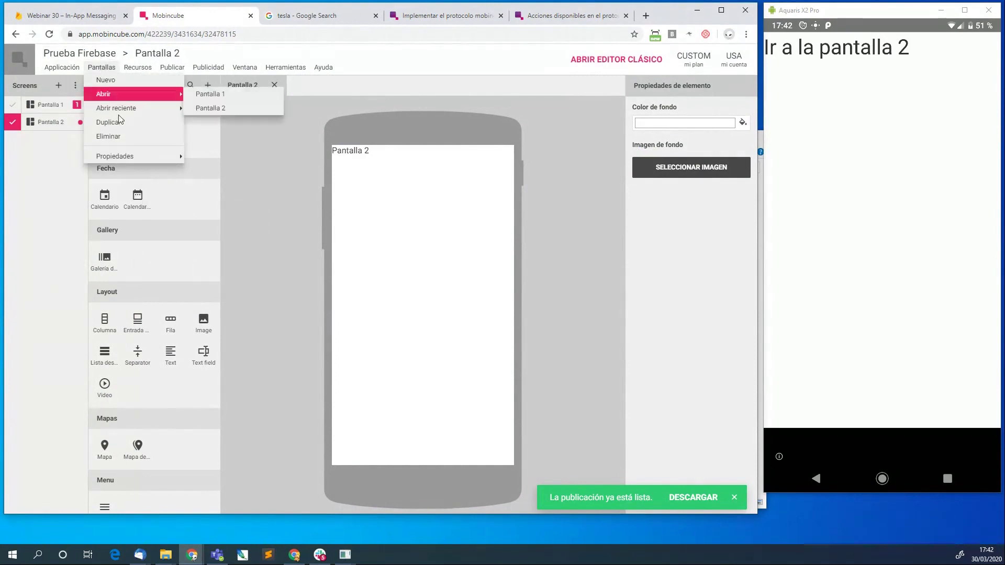
mouse_move(133, 157)
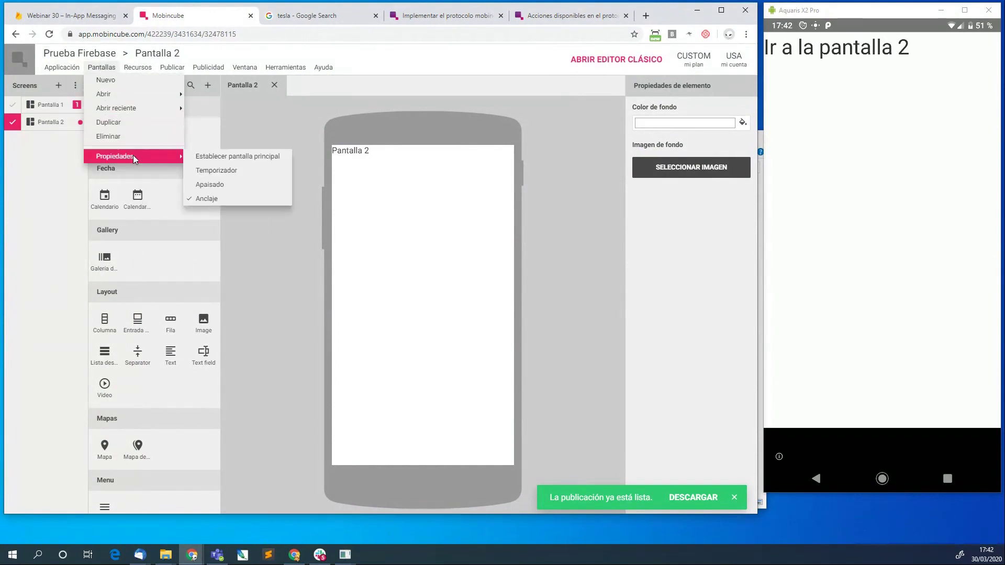
mouse_move(292, 73)
mouse_move(252, 71)
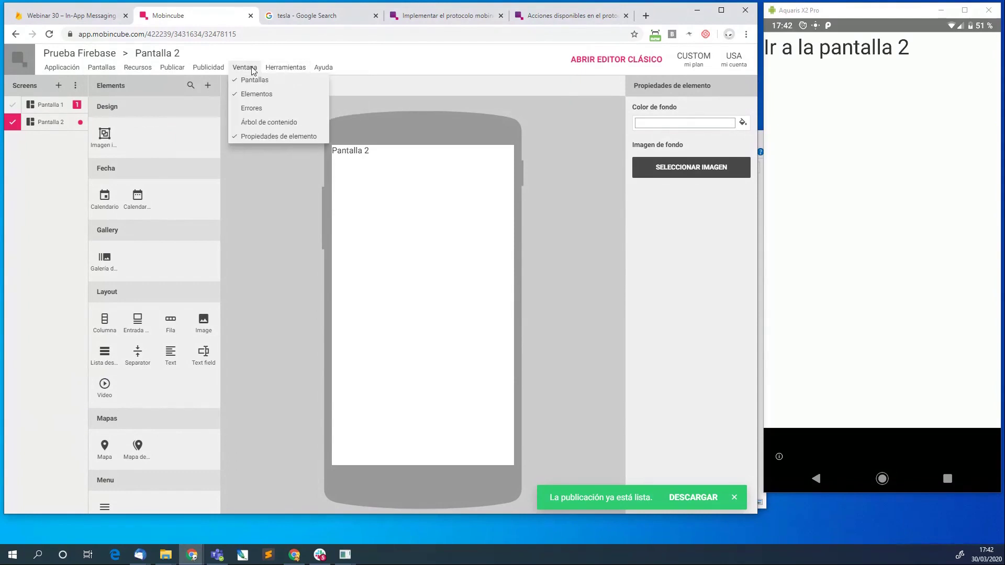
mouse_move(208, 70)
mouse_move(293, 93)
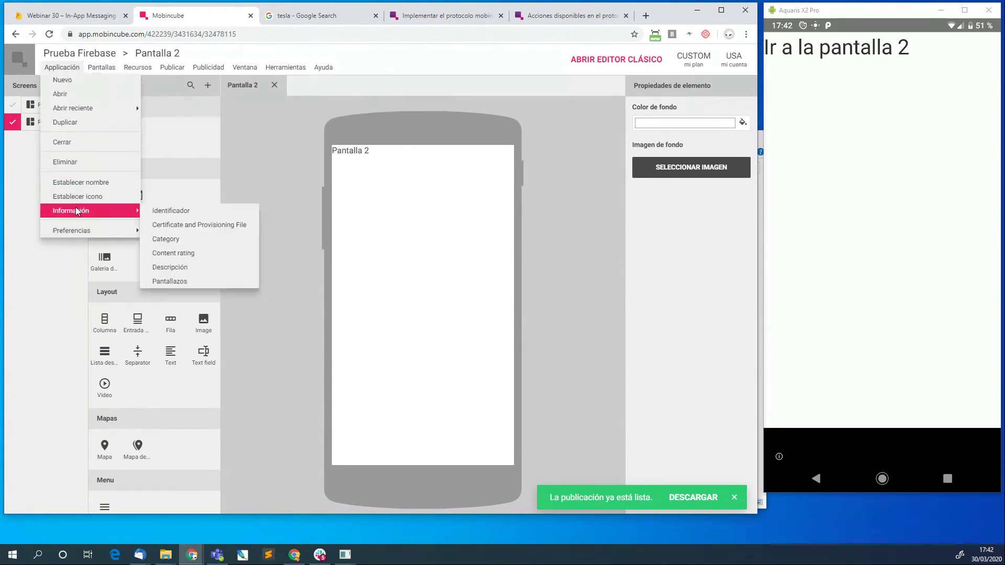
mouse_move(76, 228)
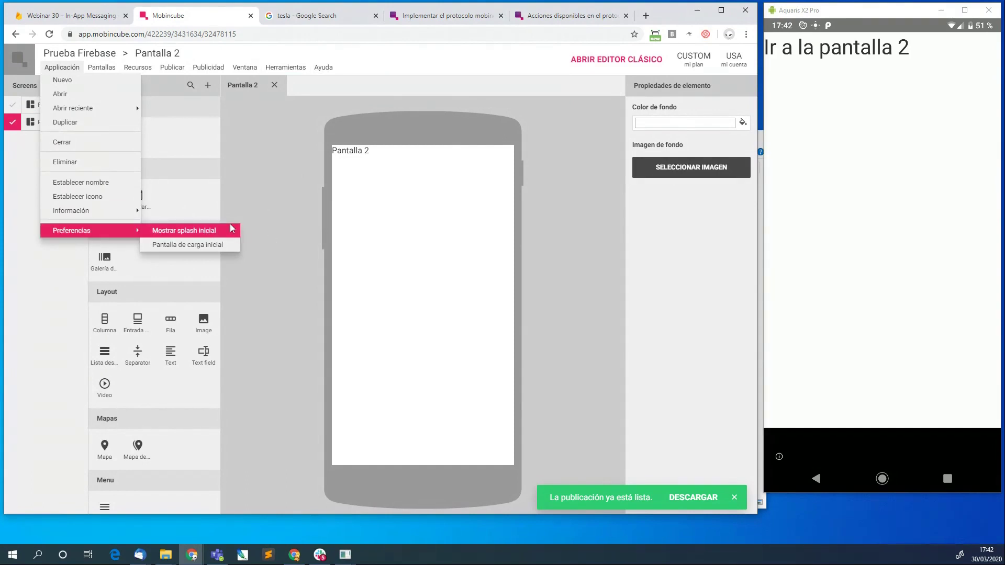
click(275, 219)
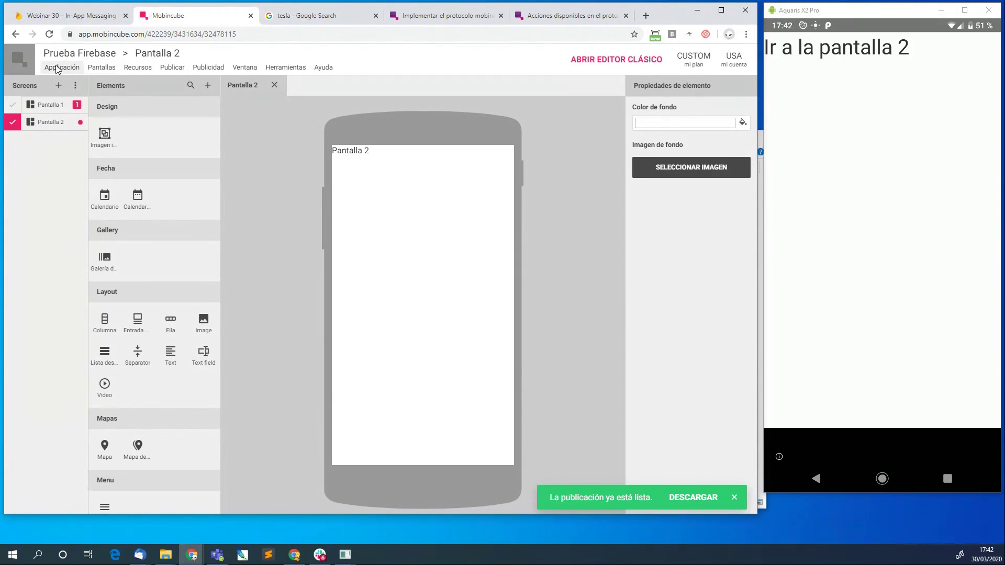
click(74, 14)
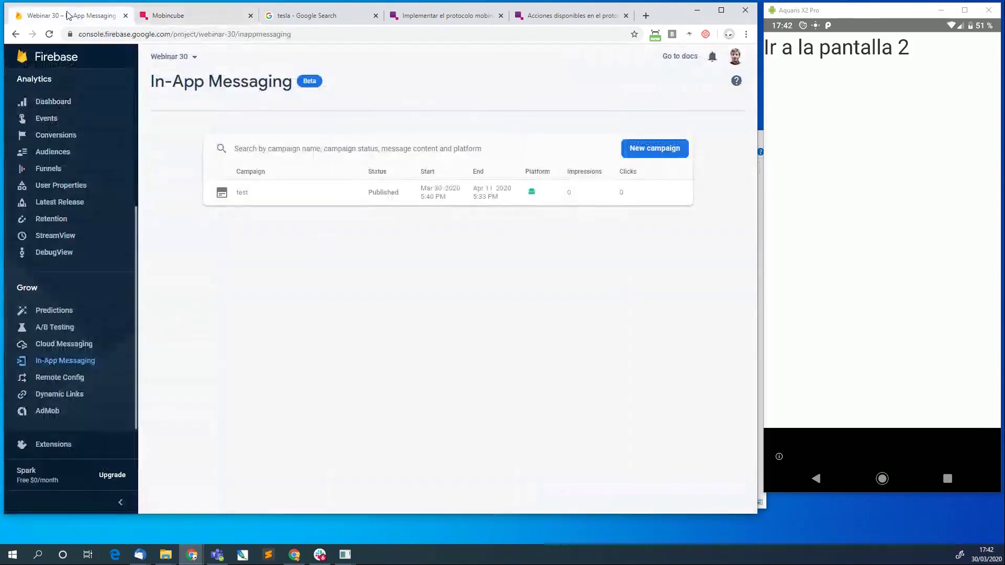
Duplicate the test campaign from its row menu in the In-App Messaging list.
click(645, 153)
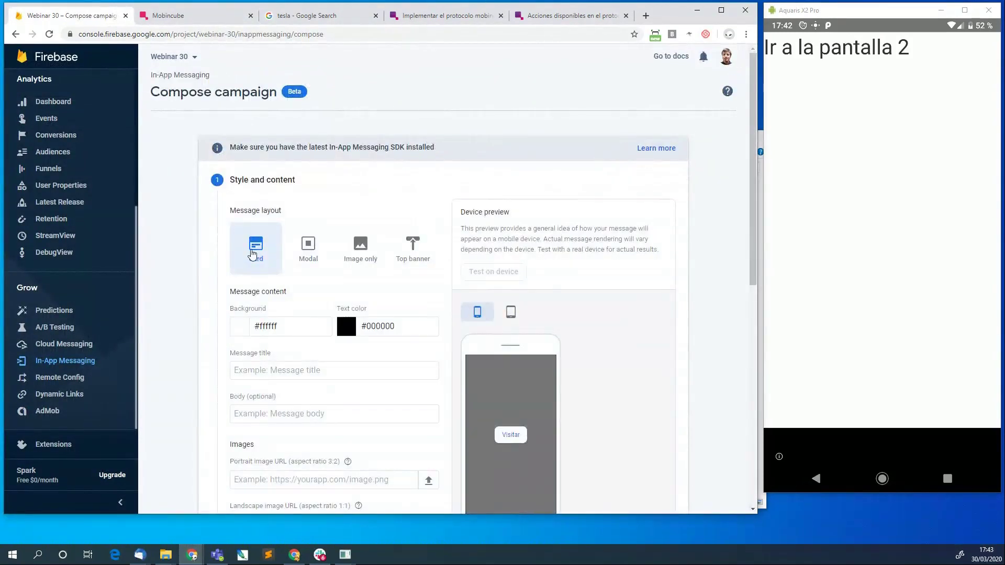
scroll(251, 256, down, 5)
scroll(284, 439, up, 5)
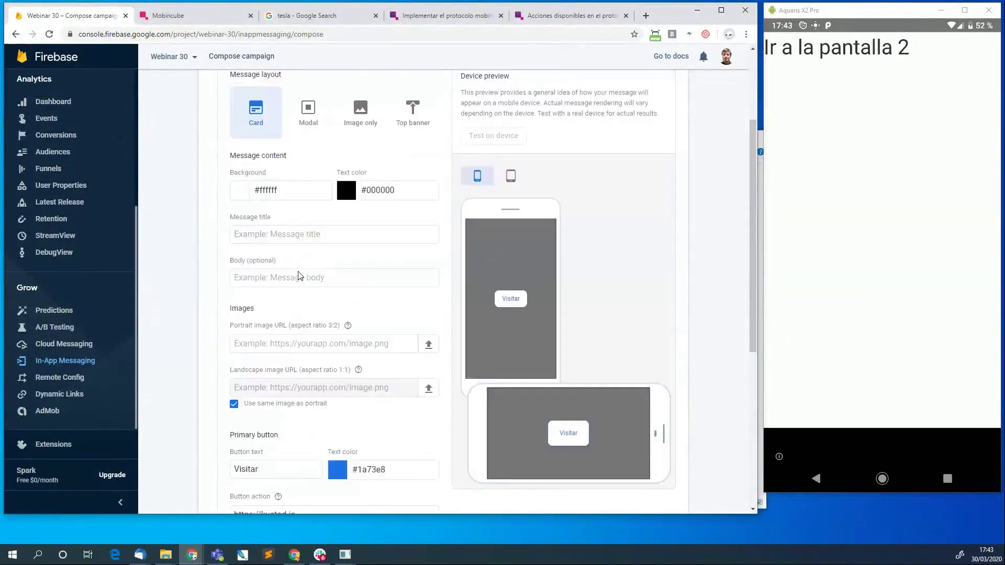
click(67, 360)
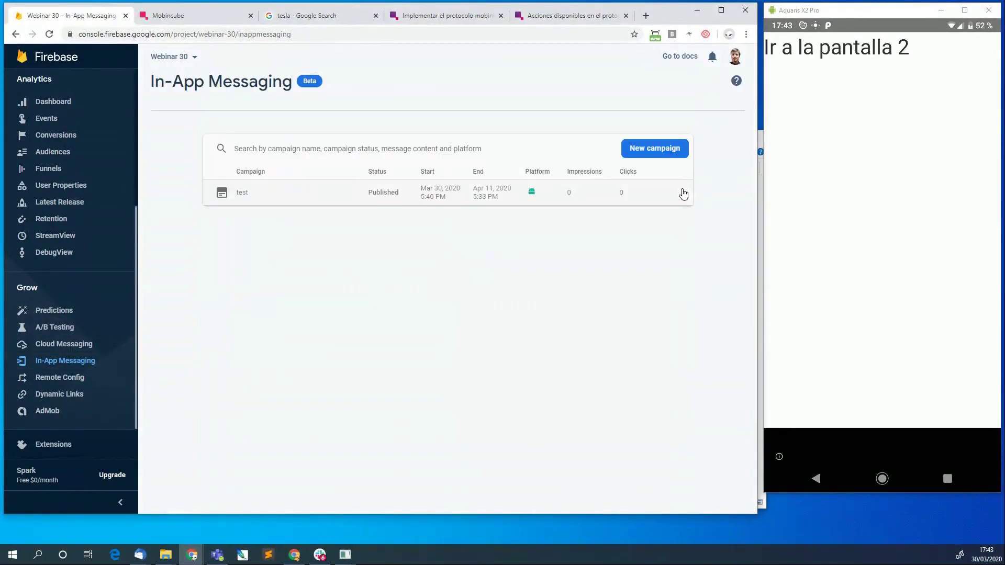
click(682, 192)
click(695, 229)
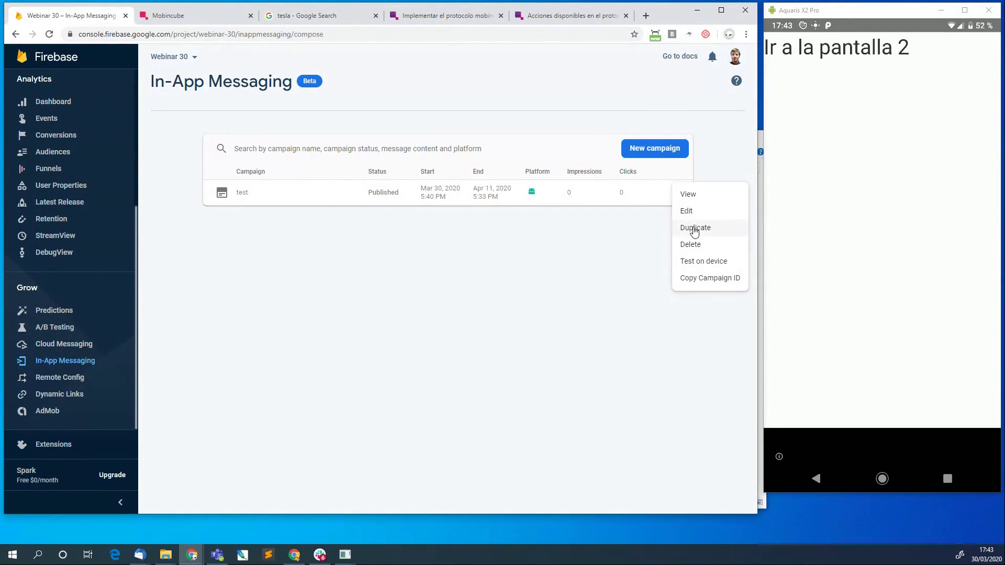
scroll(260, 265, down, 10)
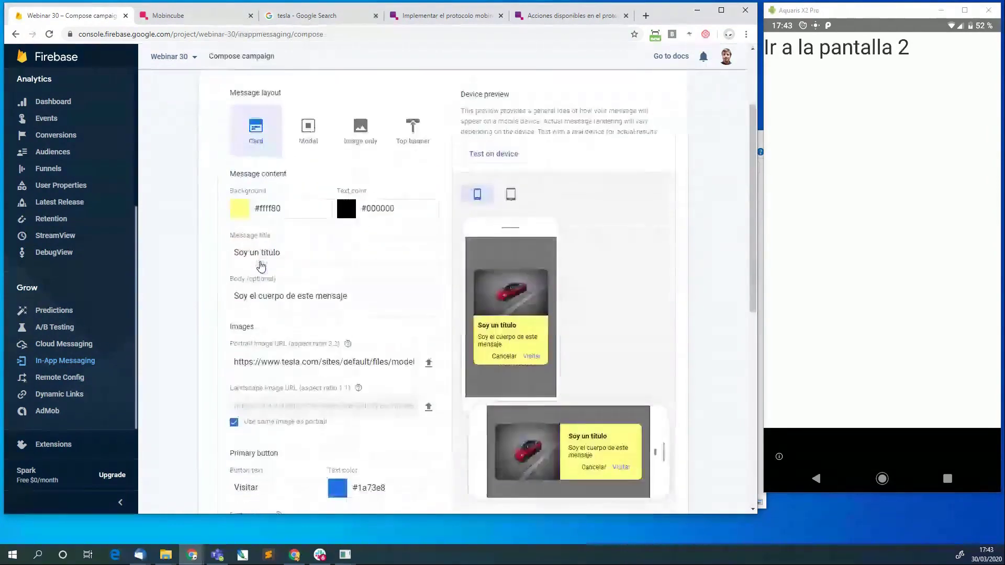
Advance to Scheduling and remove the existing app_launch and on_foreground trigger events.
click(245, 343)
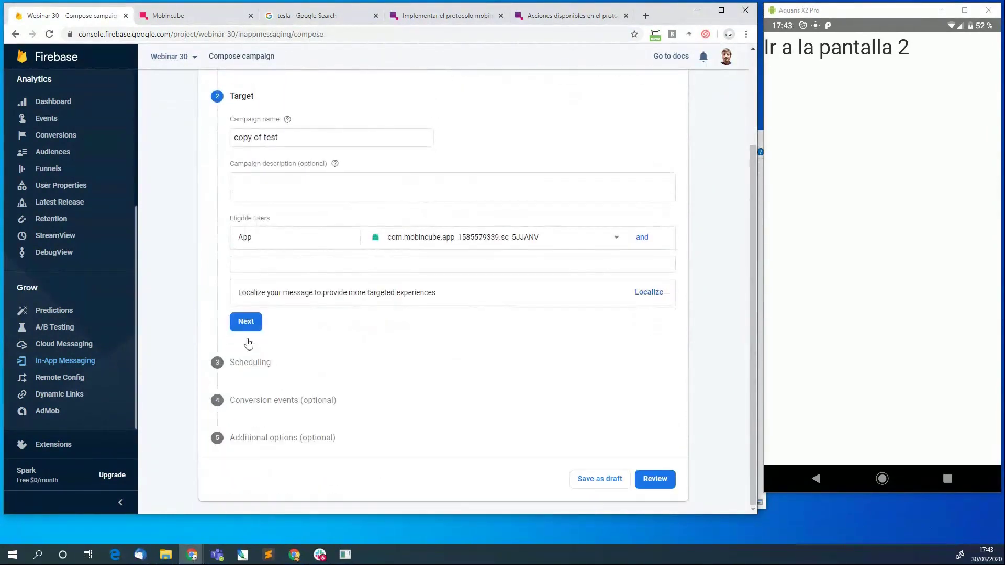
click(246, 321)
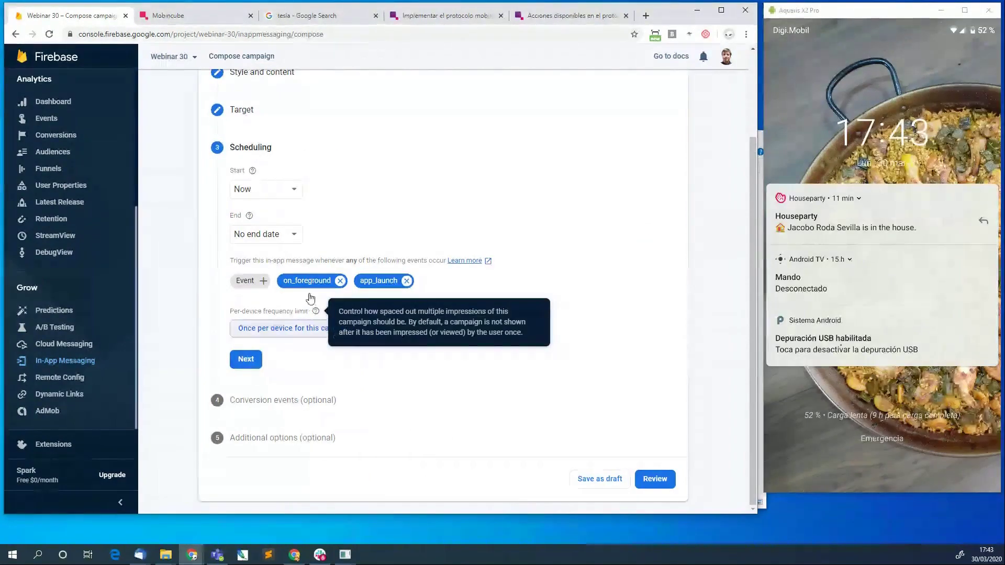
click(254, 283)
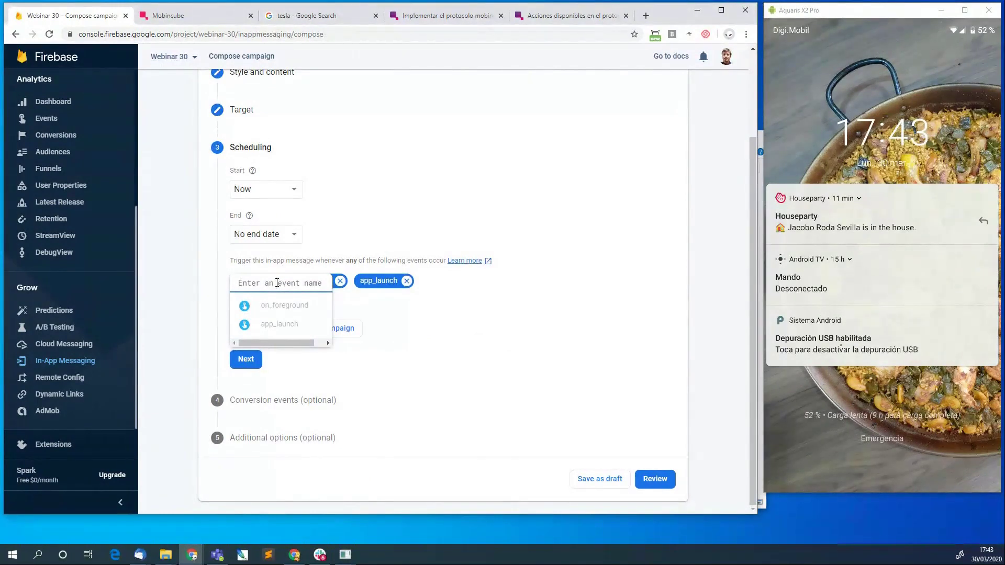
text(o)
key(BackSpace)
text(on_app)
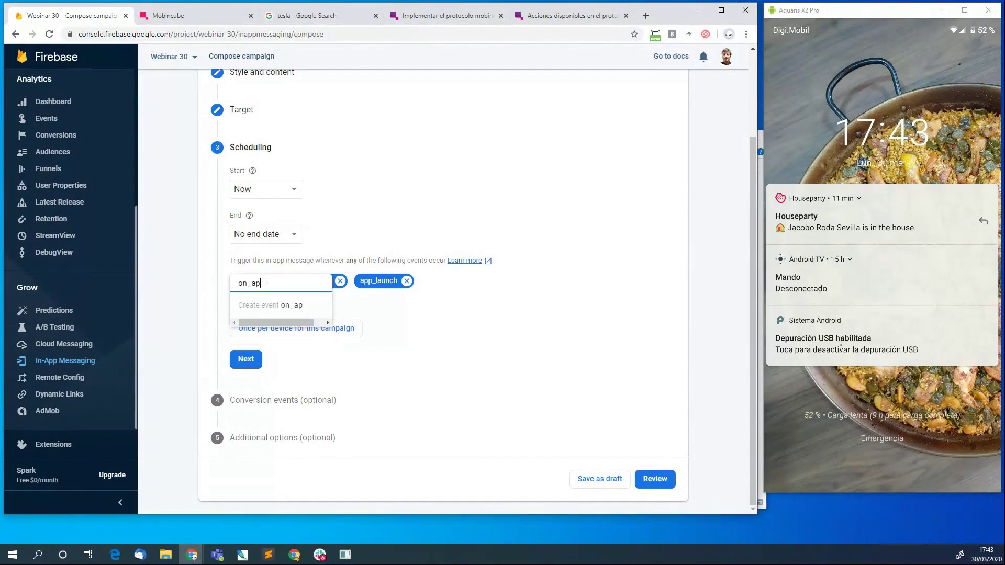
key(BackSpace)
key(BackSpace)
key(BackSpace)
key(BackSpace)
key(BackSpace)
key(BackSpace)
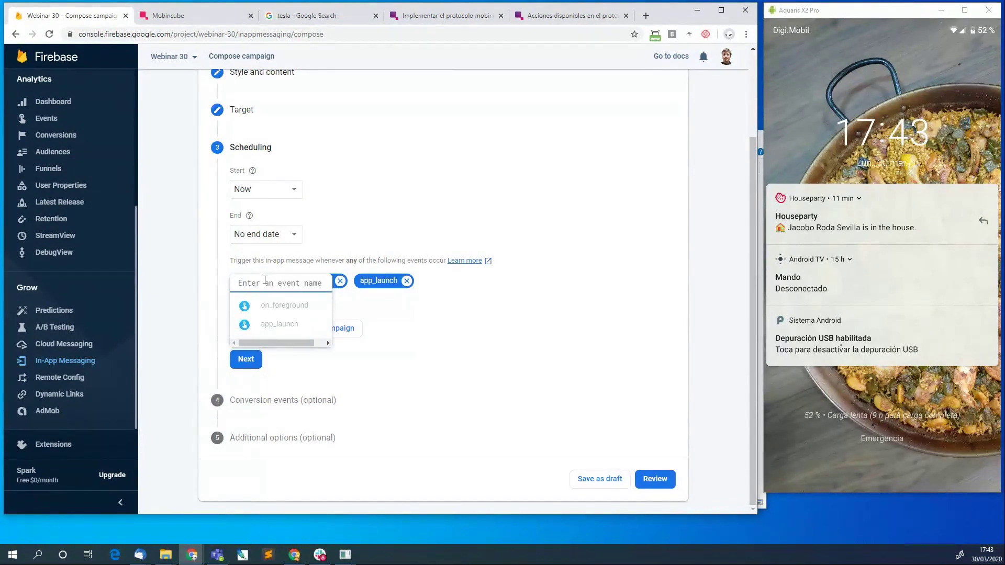
text(secret)
key(BackSpace)
key(BackSpace)
key(BackSpace)
key(BackSpace)
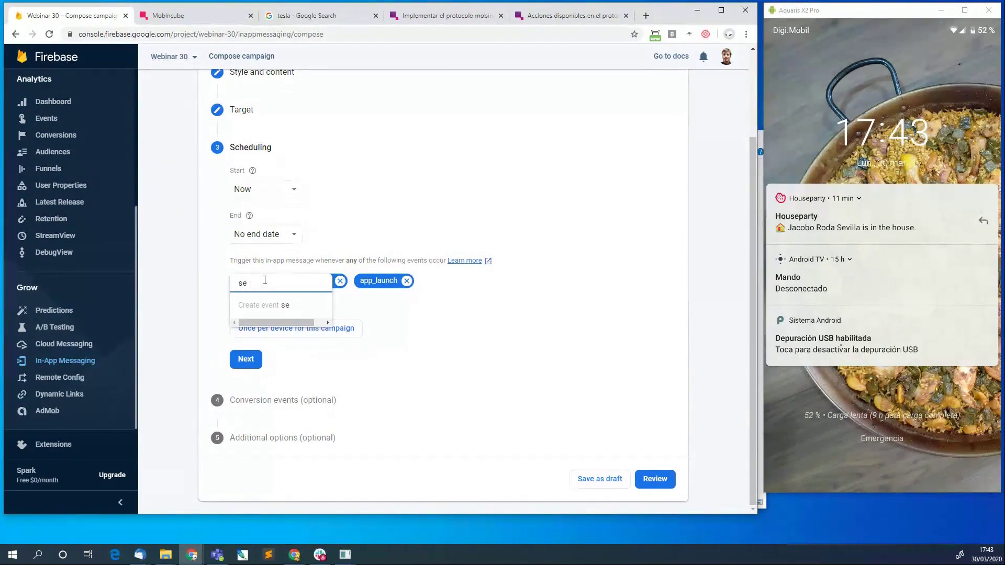
key(BackSpace)
key(BackSpace)
key(Escape)
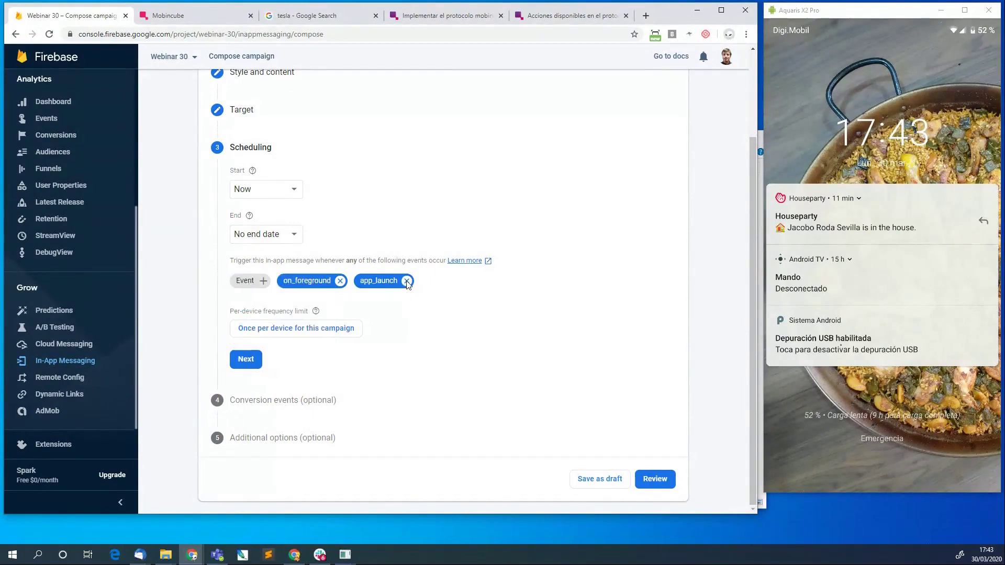
click(406, 281)
click(340, 281)
Add app_launch as the sole trigger event, starting now with no end date.
click(255, 282)
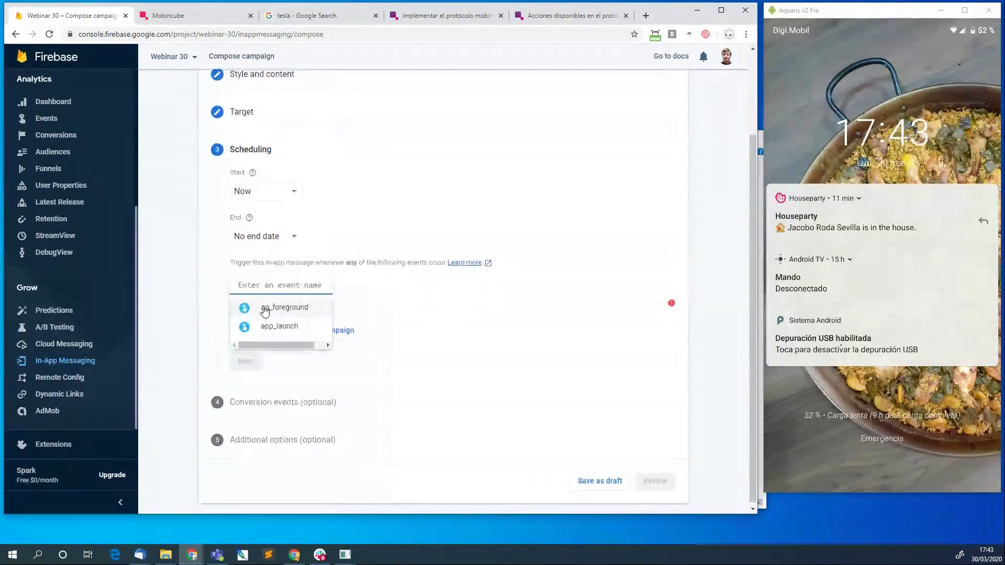
click(284, 326)
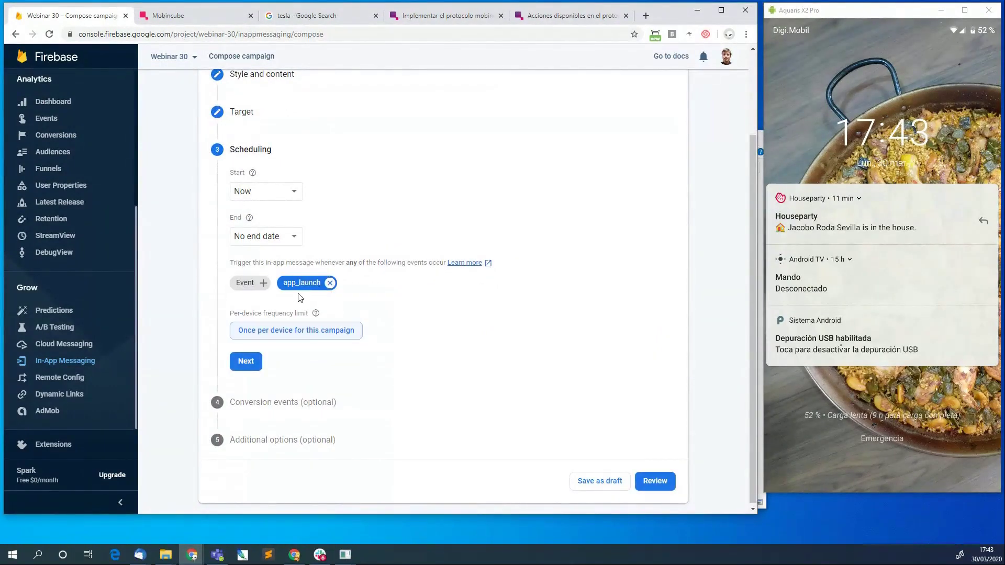
mouse_move(321, 317)
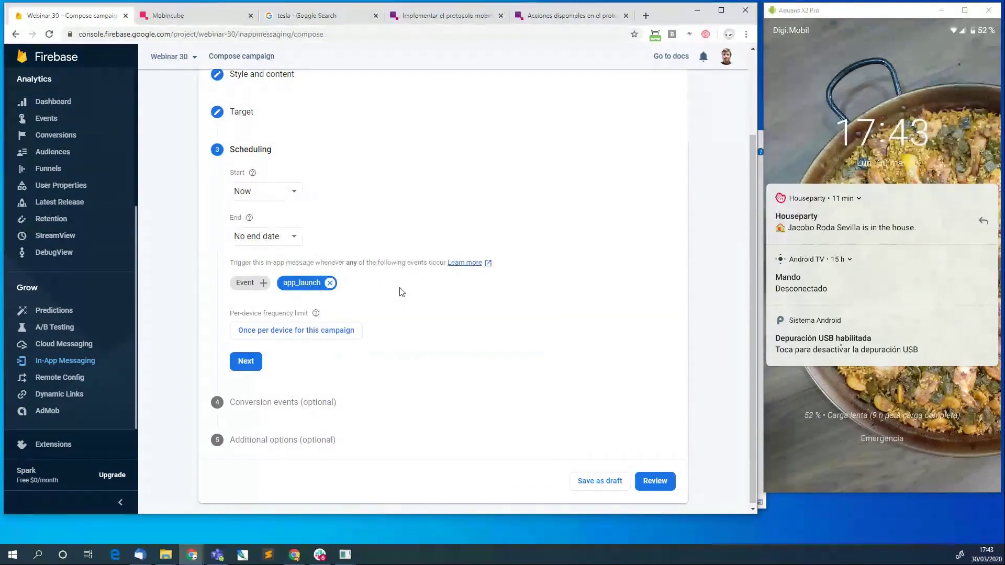
scroll(430, 158, up, 5)
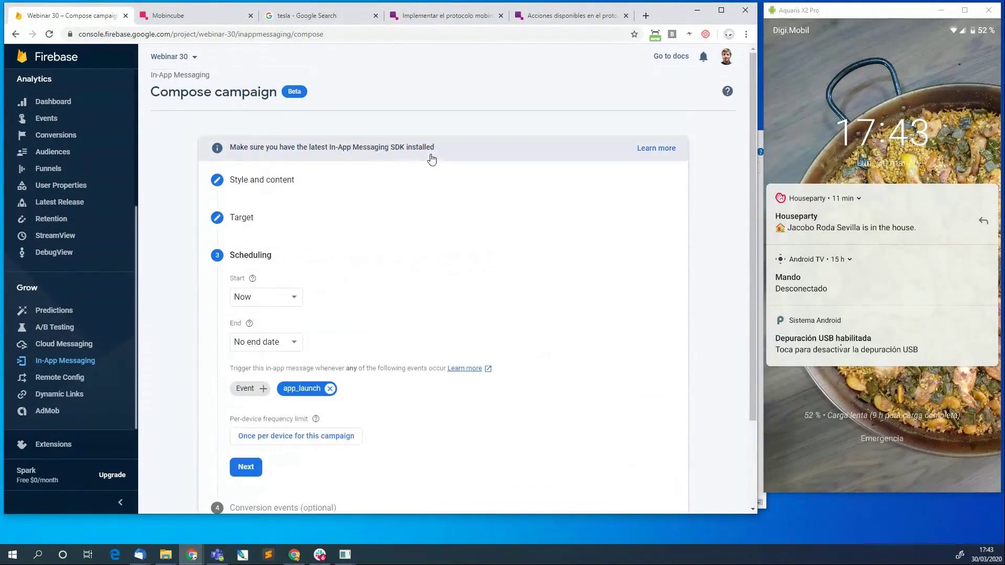
scroll(432, 159, down, 5)
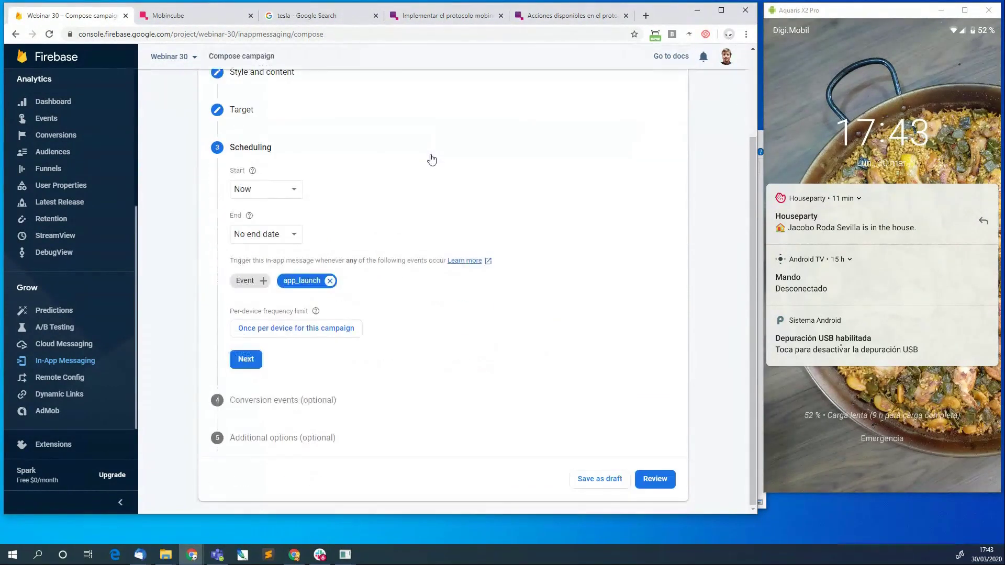
click(246, 281)
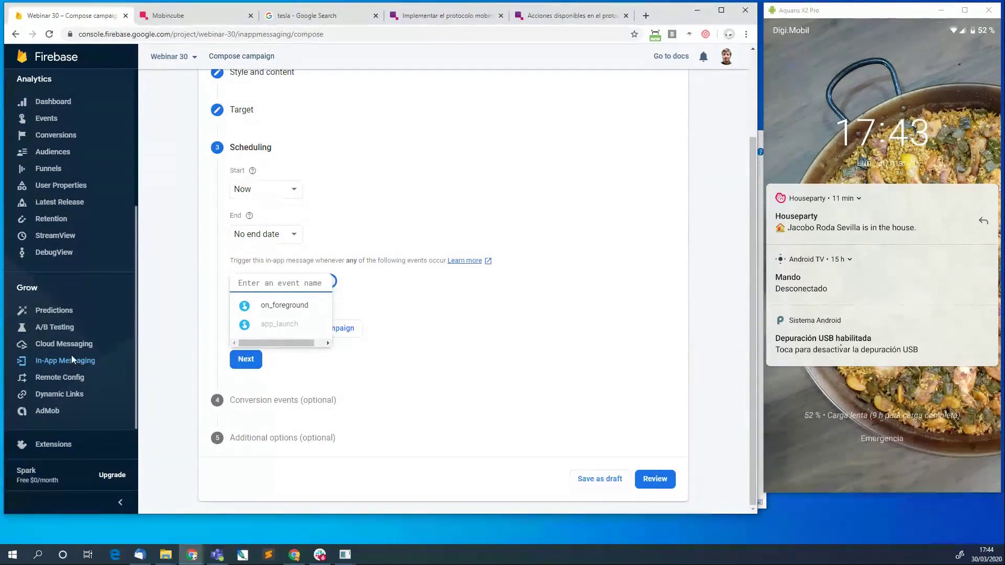
click(418, 361)
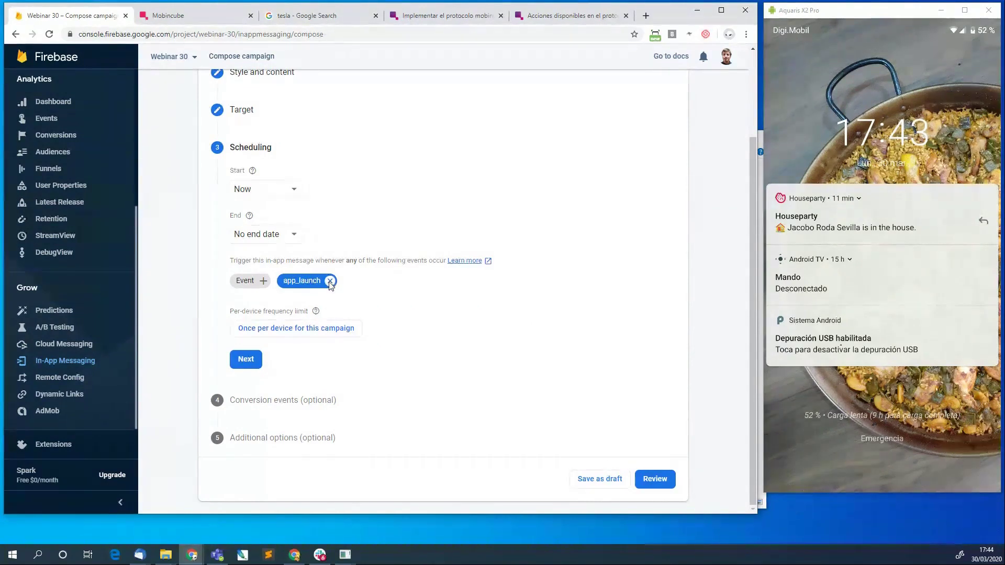
click(261, 283)
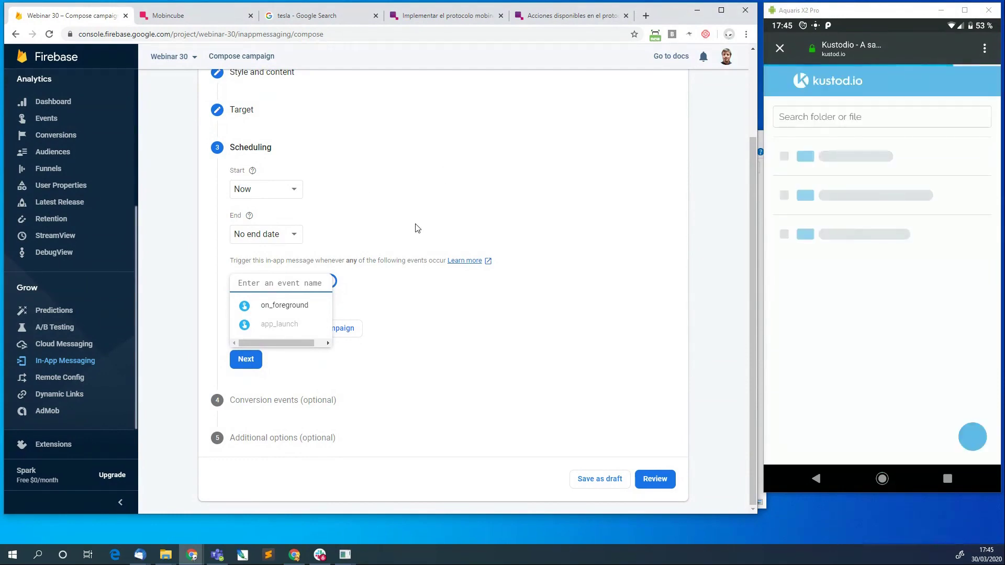
scroll(417, 228, up, 2)
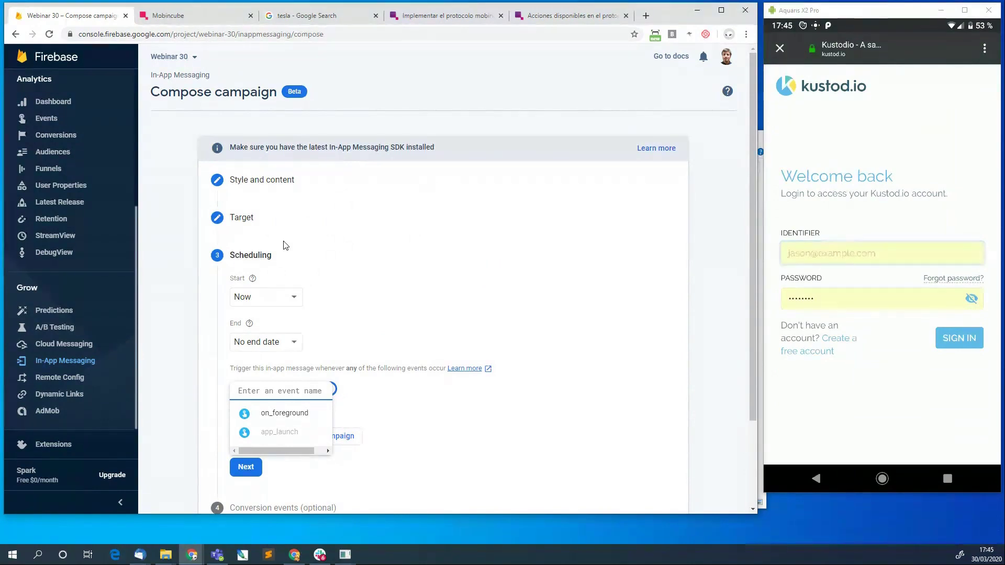
click(437, 258)
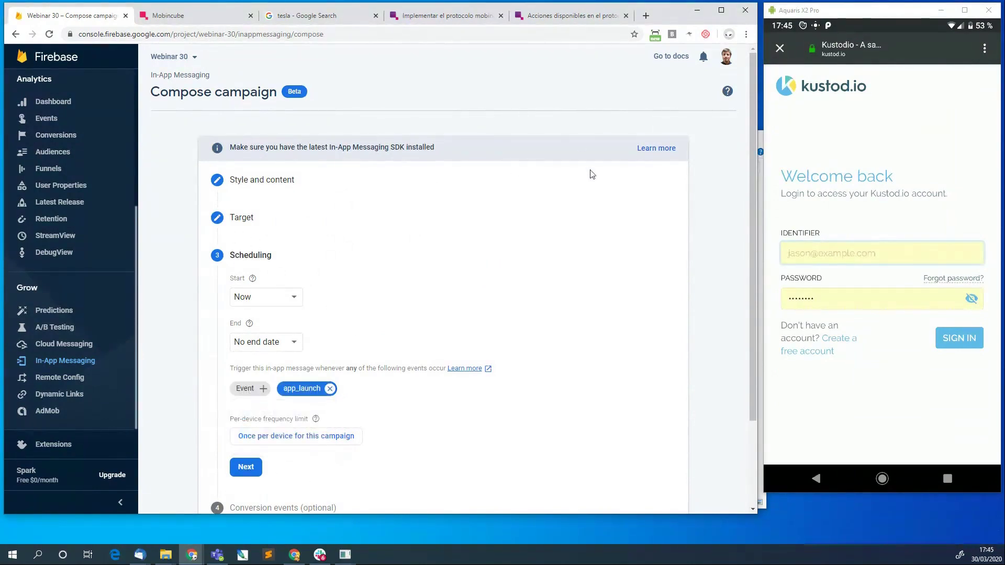
Duplicate the test campaign again and open the Target step of 'copy of test'.
click(54, 362)
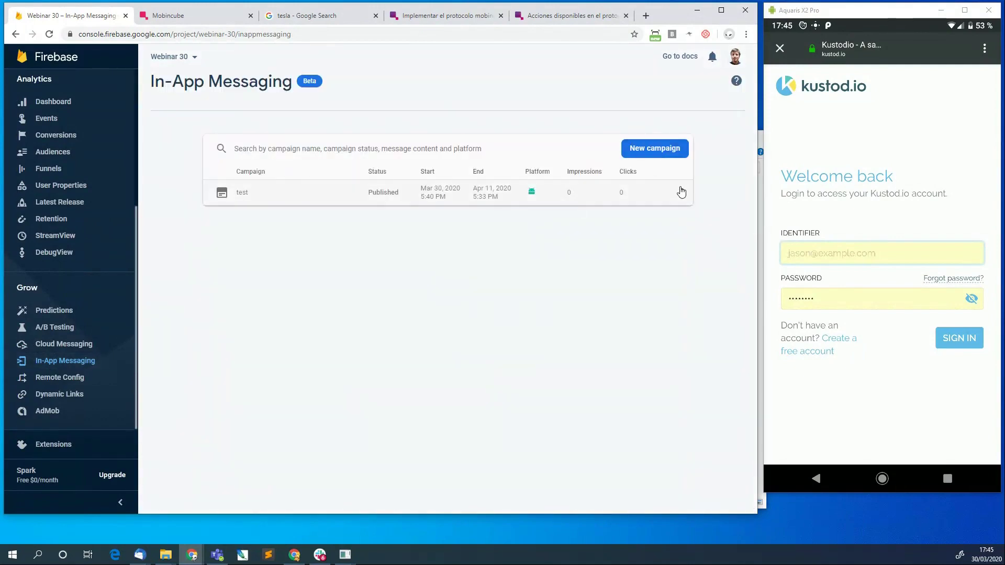
click(682, 192)
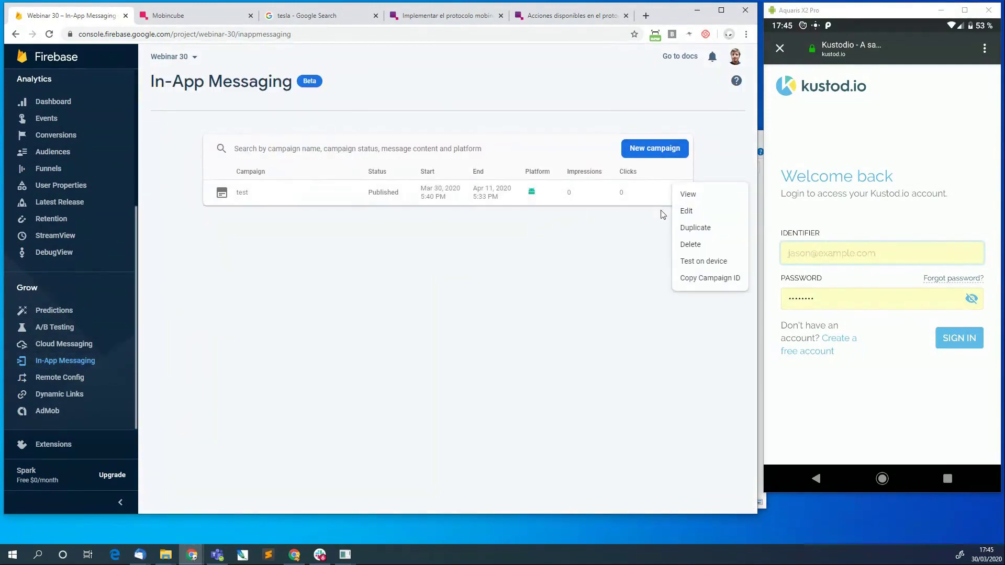
click(701, 229)
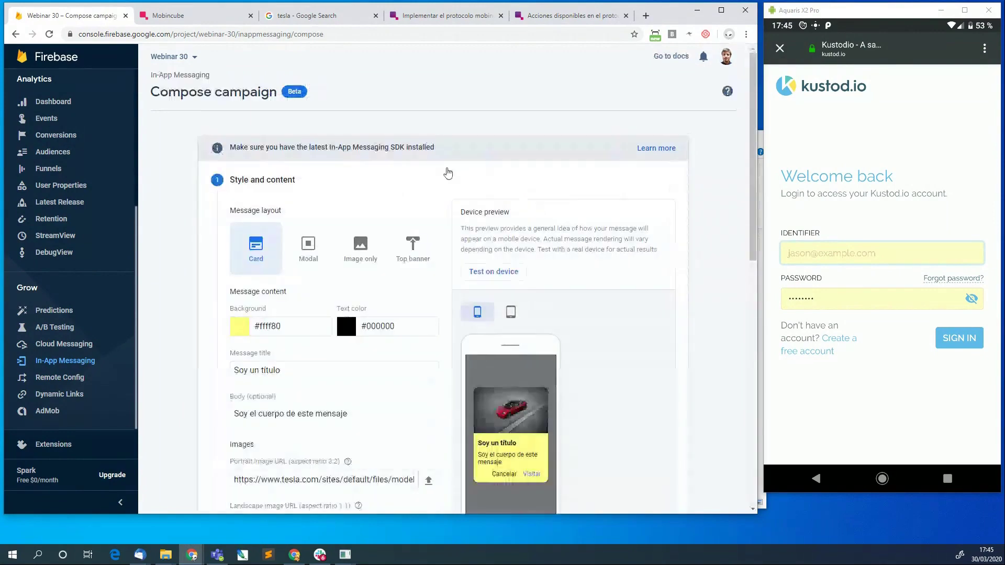
scroll(256, 277, down, 2)
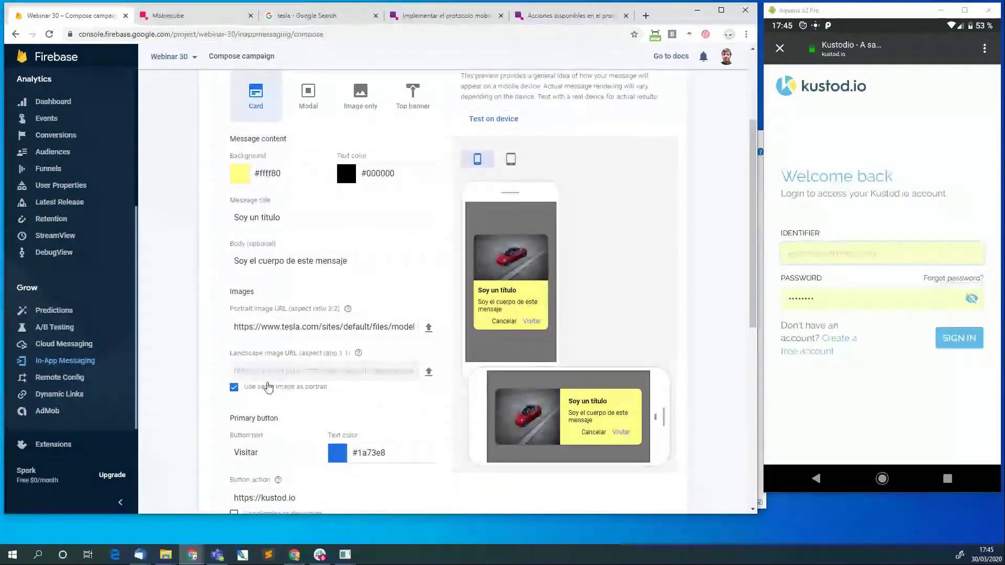
scroll(232, 327, down, 3)
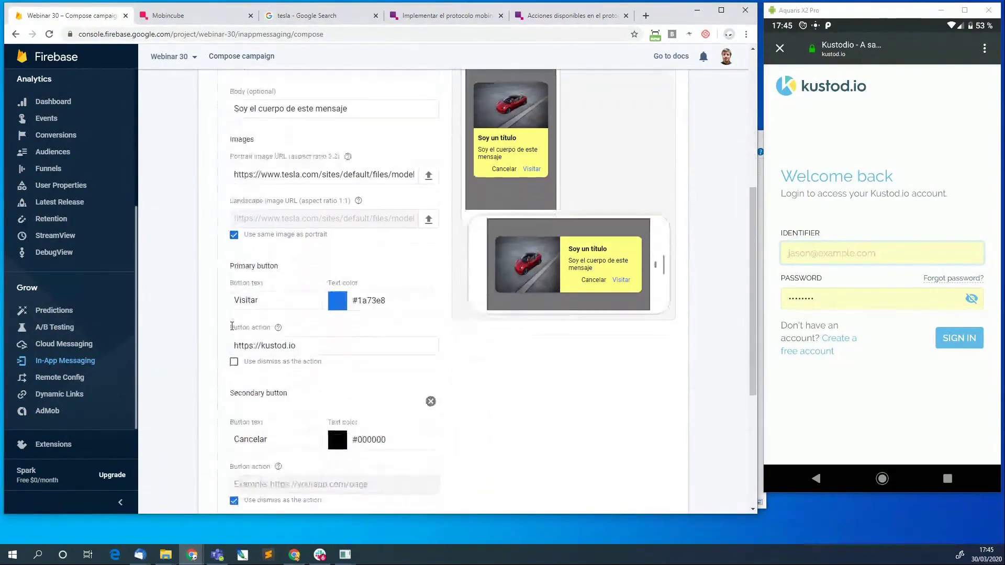
drag(377, 341, 209, 338)
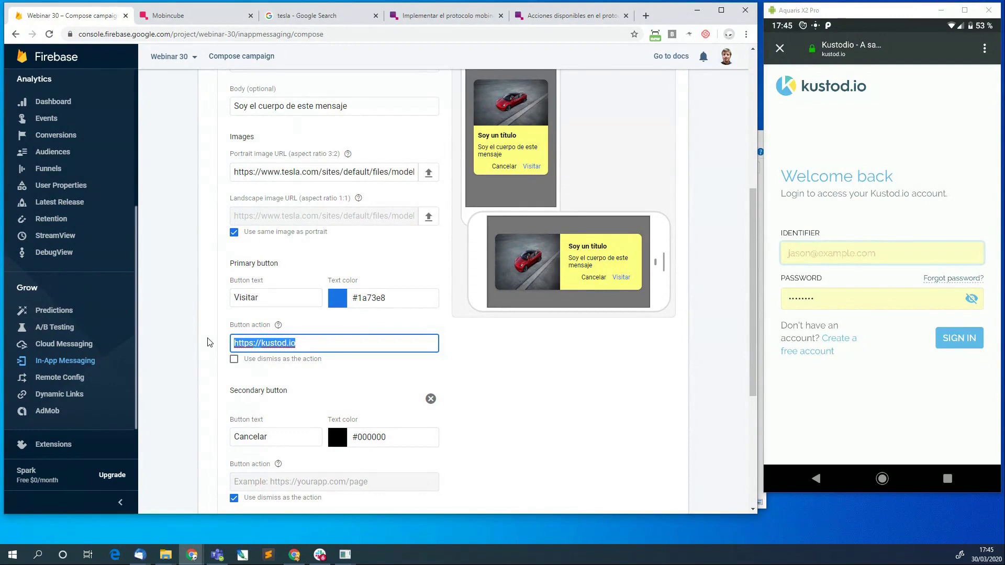
scroll(191, 246, down, 4)
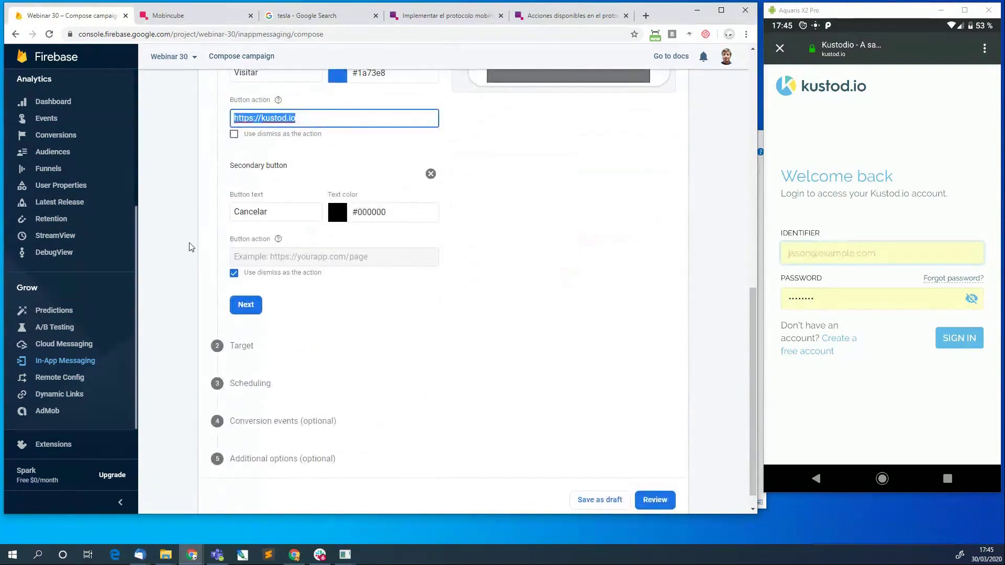
scroll(190, 246, up, 10)
scroll(234, 340, down, 7)
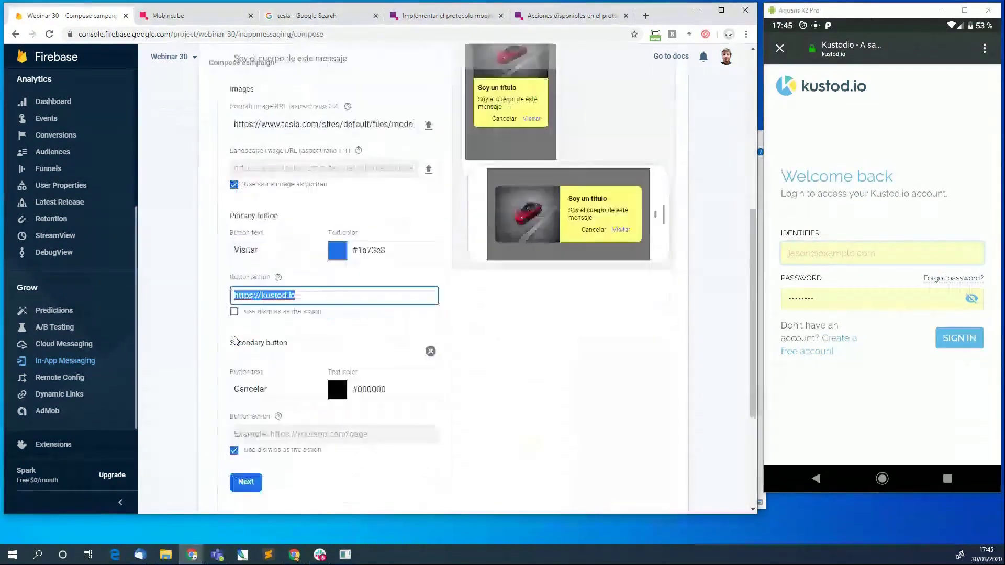
scroll(241, 366, down, 3)
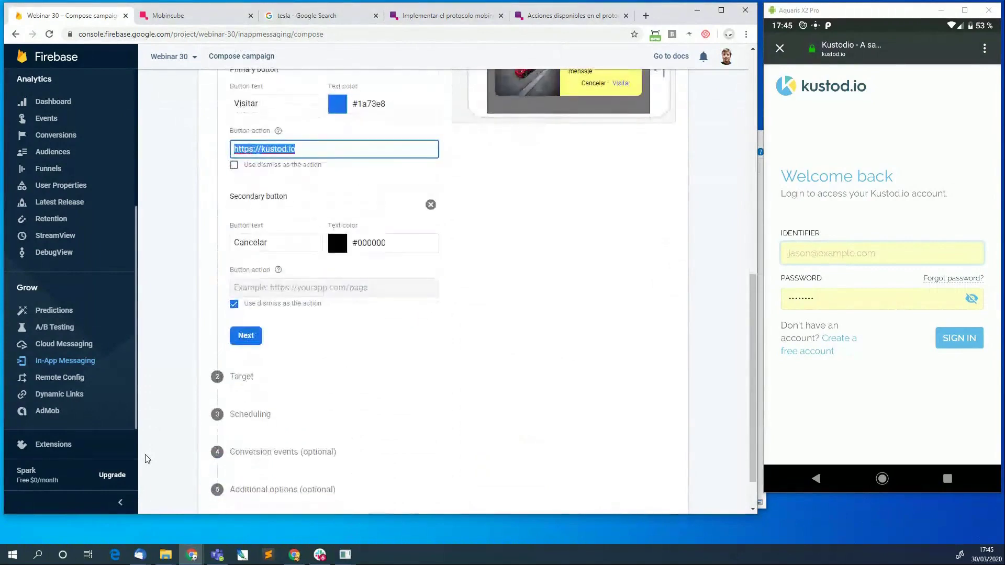
click(251, 386)
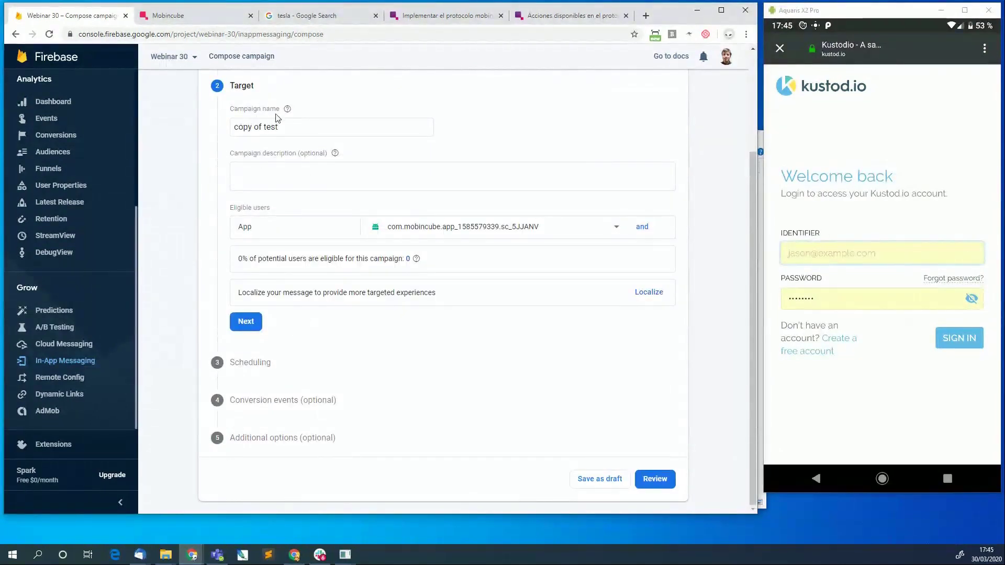
click(260, 364)
scroll(389, 102, up, 3)
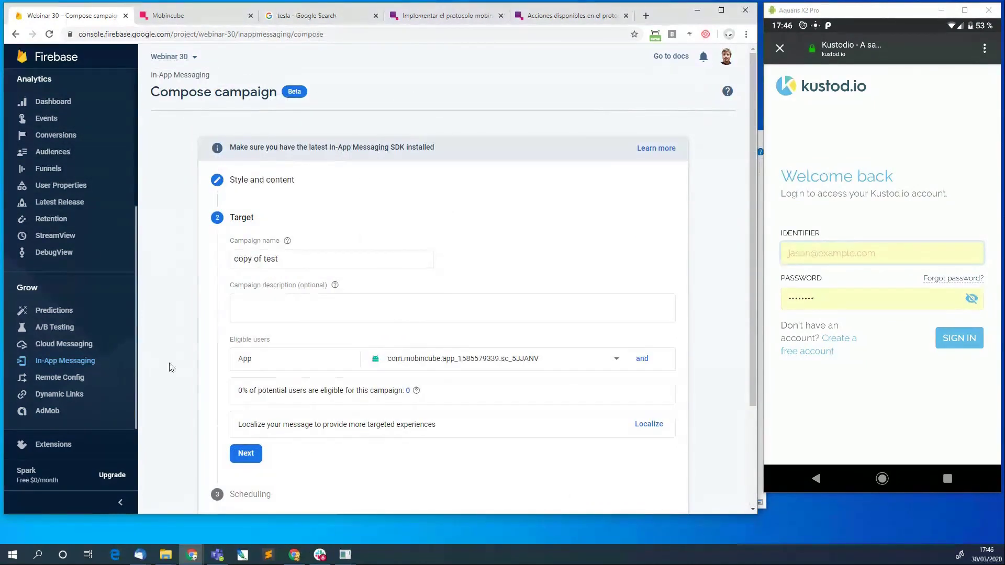
scroll(179, 378, down, 3)
scroll(179, 377, up, 3)
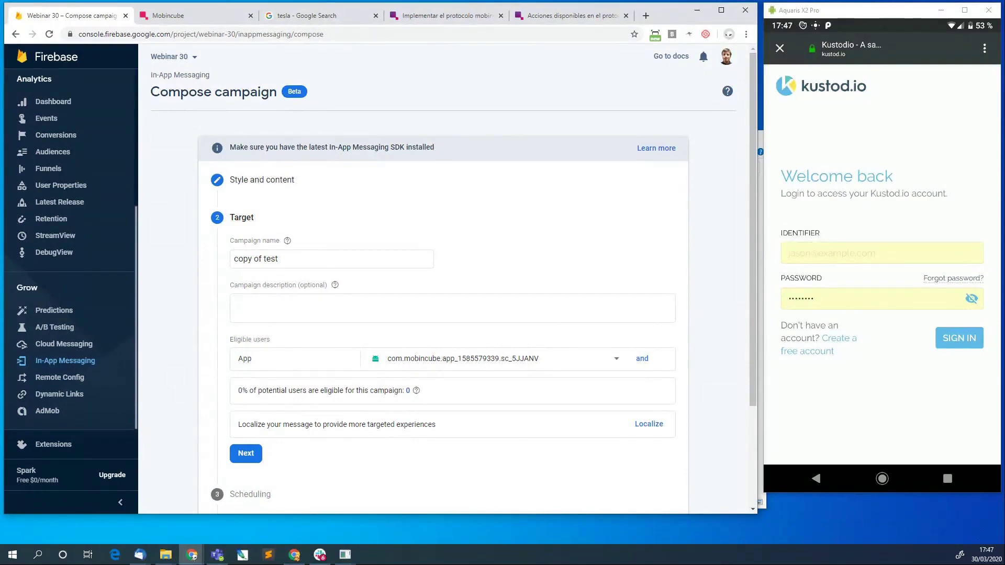
Expand the copy's Style and content step down to the Primary button.
click(816, 478)
click(249, 178)
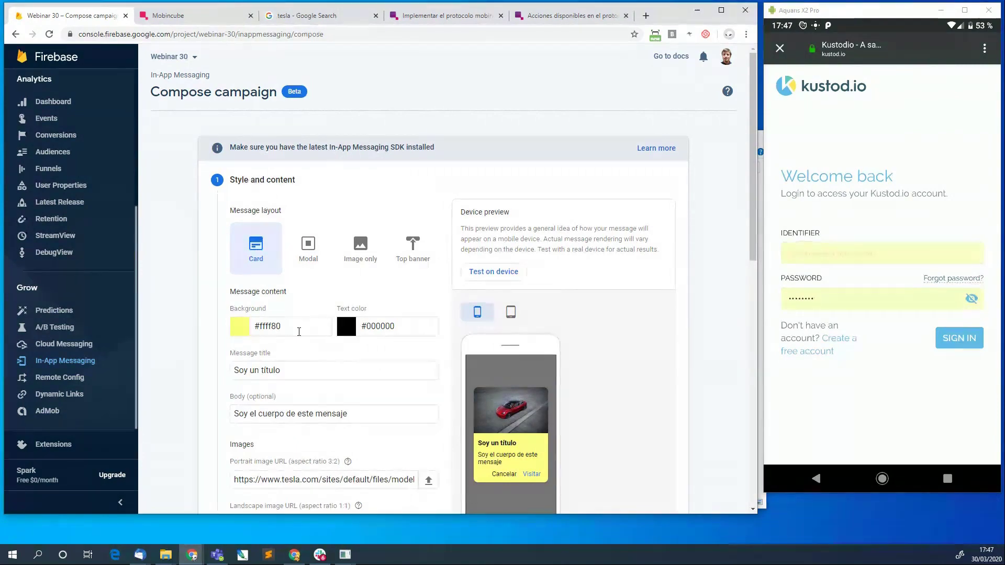
scroll(299, 332, down, 1)
scroll(299, 331, down, 3)
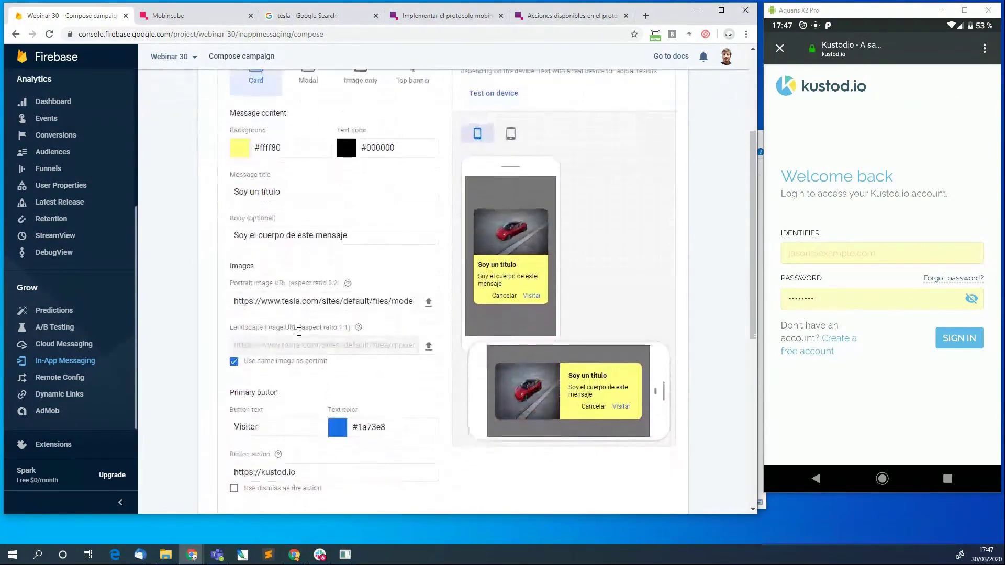
Toggle the dismiss action on and off, keeping the kustod.io button link, and consult the Mobincube actions article.
click(295, 427)
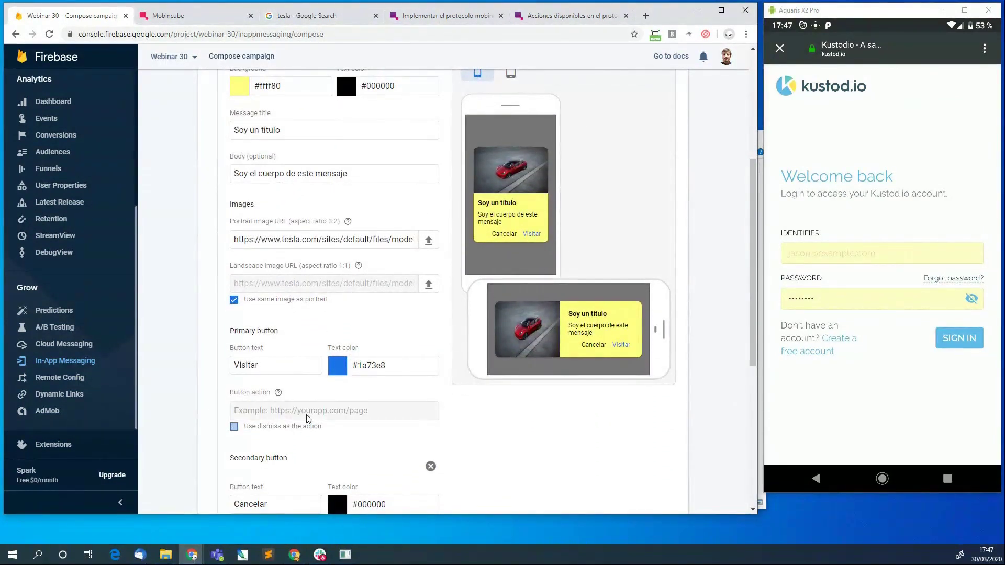
click(234, 427)
click(314, 410)
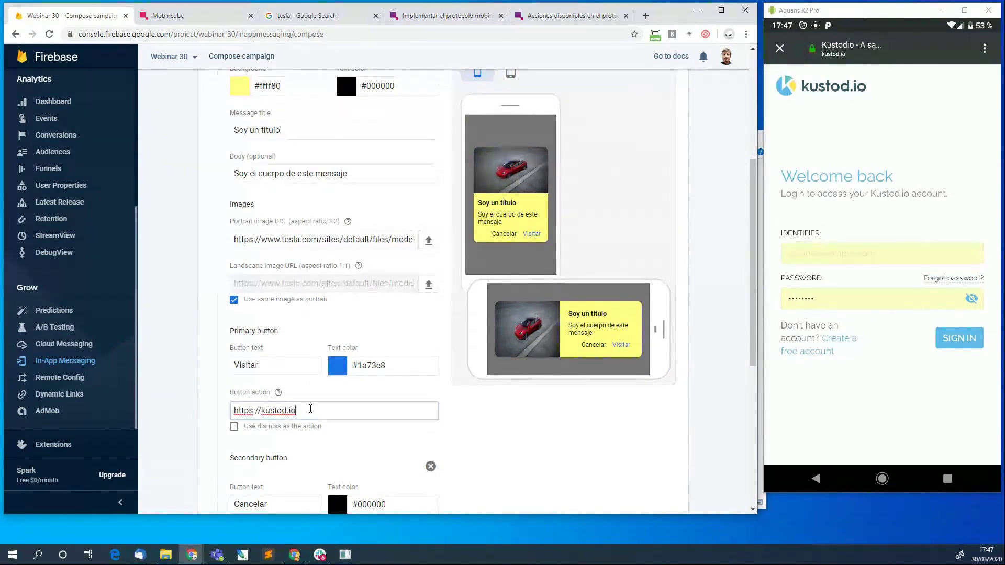
click(554, 20)
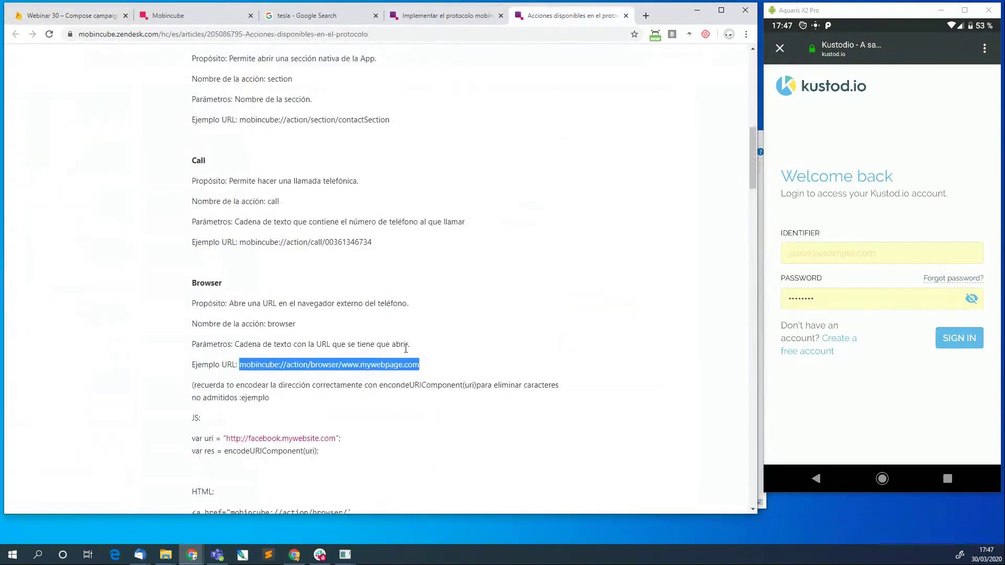
Copy the browser example URL from the Mobincube 'Acciones disponibles' article.
click(433, 363)
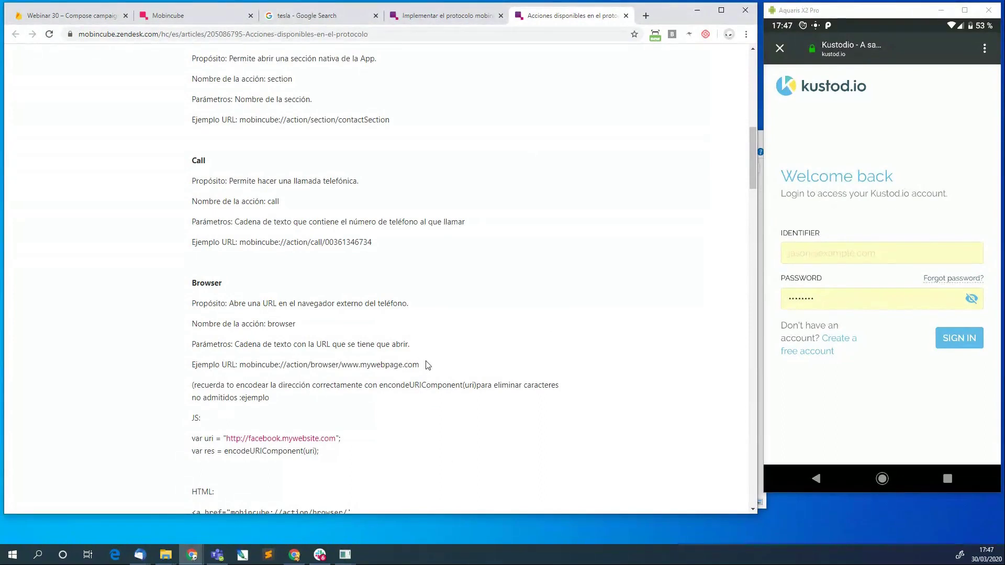
drag(427, 364, 246, 365)
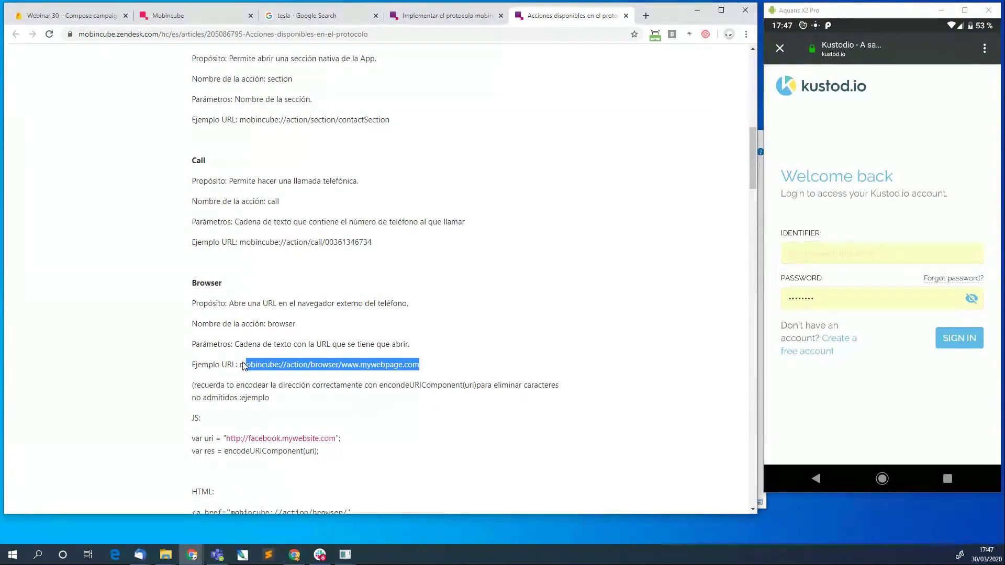
click(172, 17)
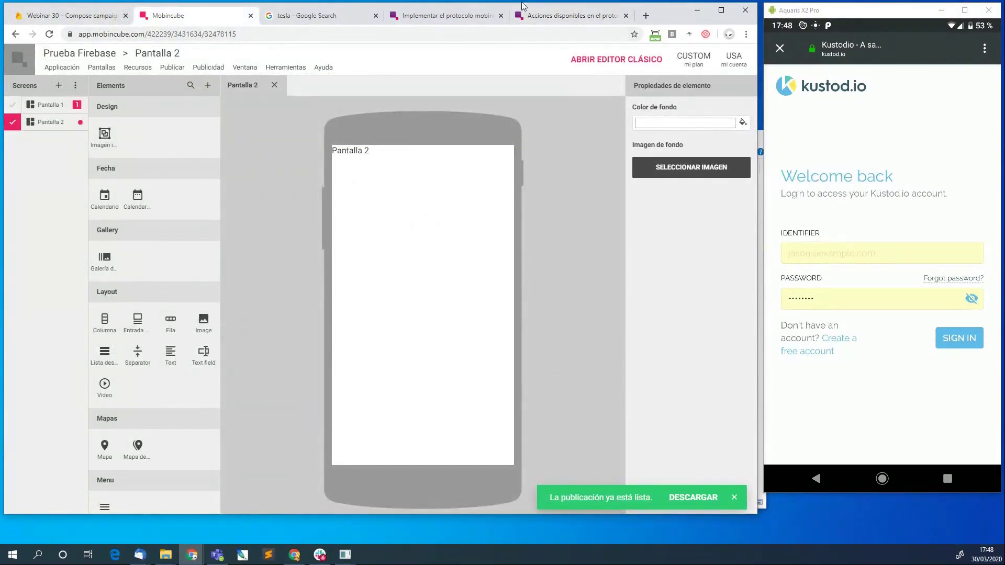
click(572, 19)
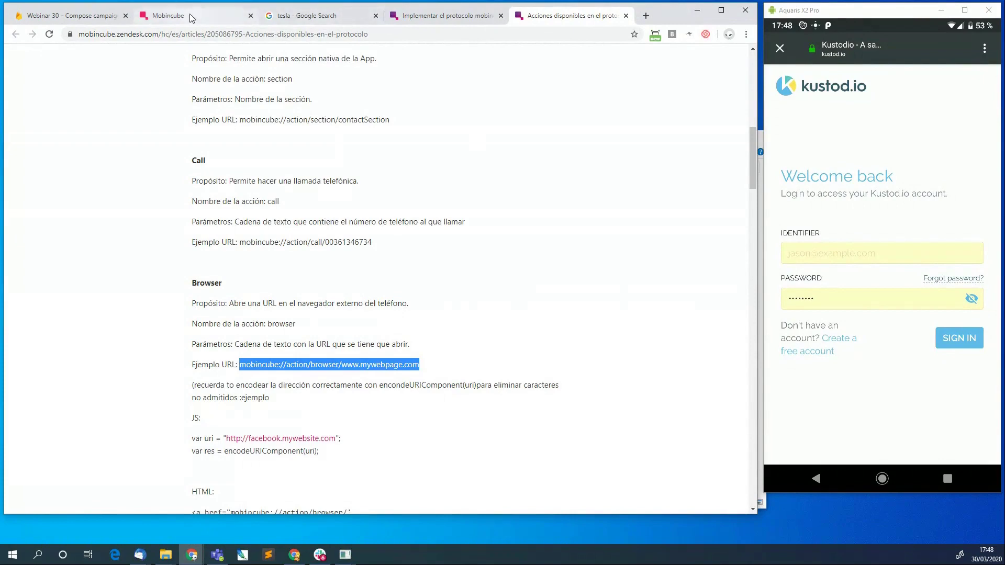
click(68, 16)
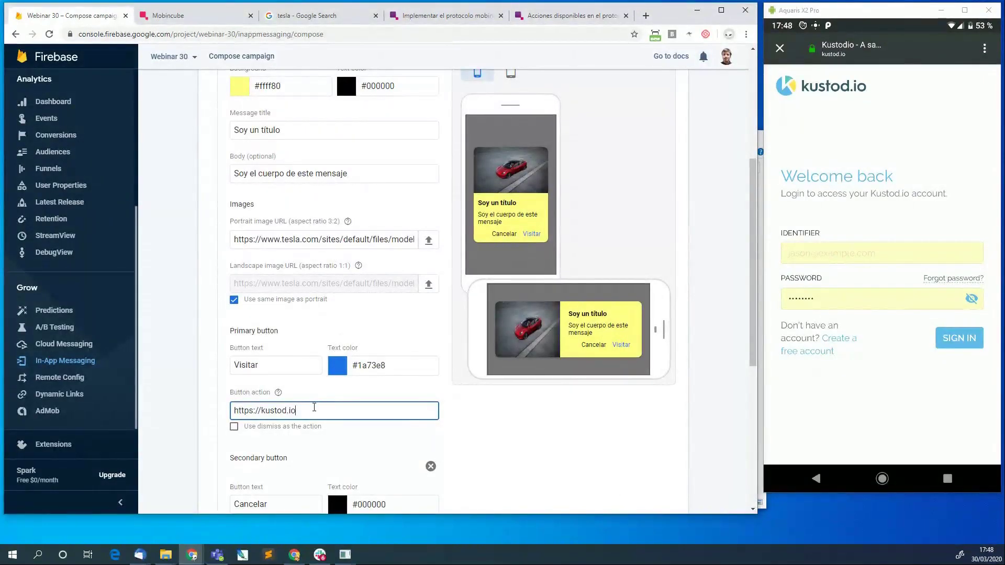
Replace the Visitar button action with mobincube://action/section/Pantalla 2 and select it for copying.
drag(314, 411, 161, 402)
text(mobincube://action/browser/www.mywebpage.com)
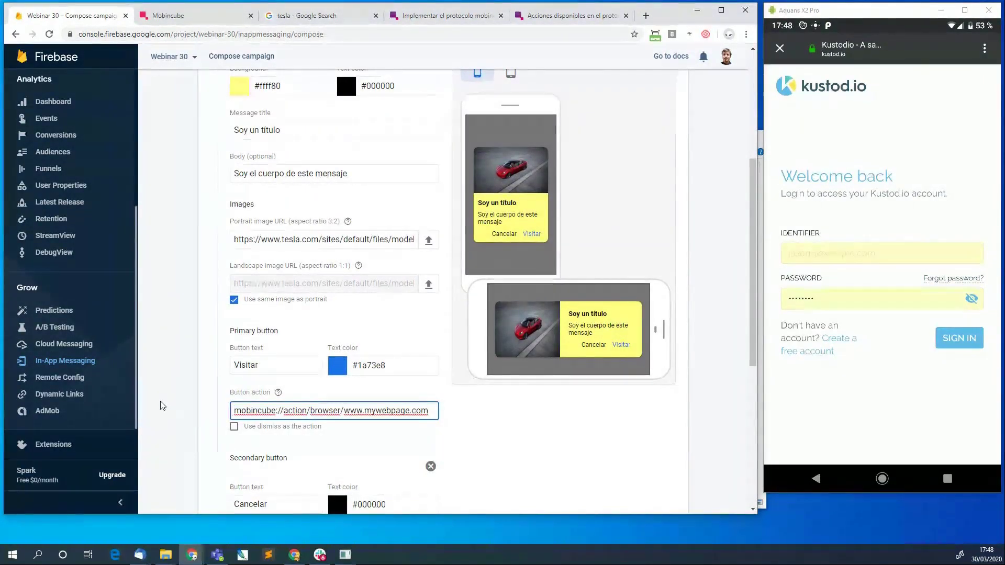
key(Left)
key(Left)
key(Left)
key(Left)
key(Left)
key(Left)
key(Left)
key(Left)
key(Left)
key(Left)
key(Left)
key(Left)
key(Left)
key(shift+Right)
key(shift+Right)
key(shift+Right)
key(shift+Right)
text(section)
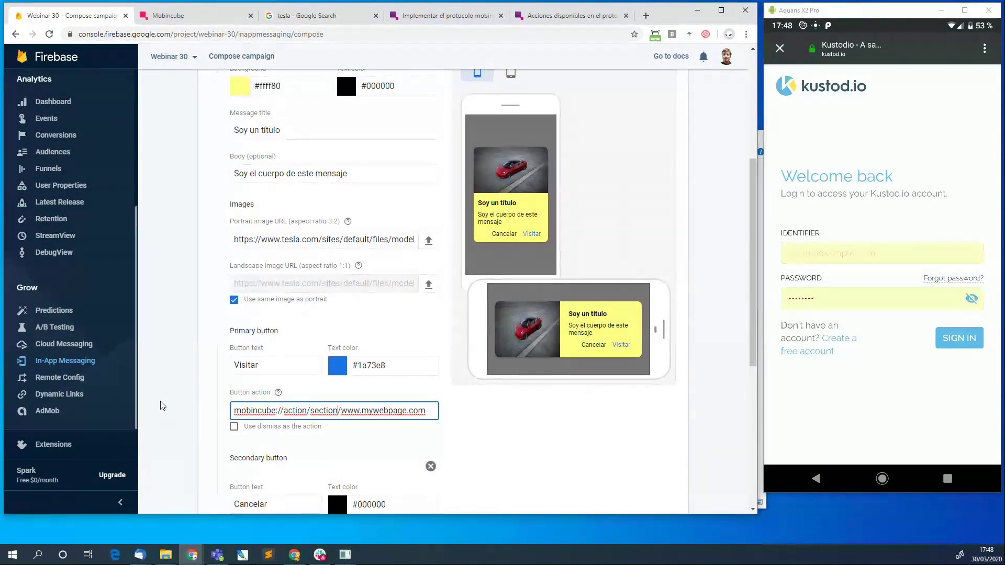
key(shift+Right)
key(shift+Right)
key(shift+Right)
key(shift+Right)
key(shift+Right)
key(shift+Right)
key(shift+Right)
key(shift+Right)
key(shift+Right)
key(shift+Right)
key(shift+Right)
key(shift+Right)
key(shift+Right)
key(shift+Right)
key(shift+Right)
key(shift+Right)
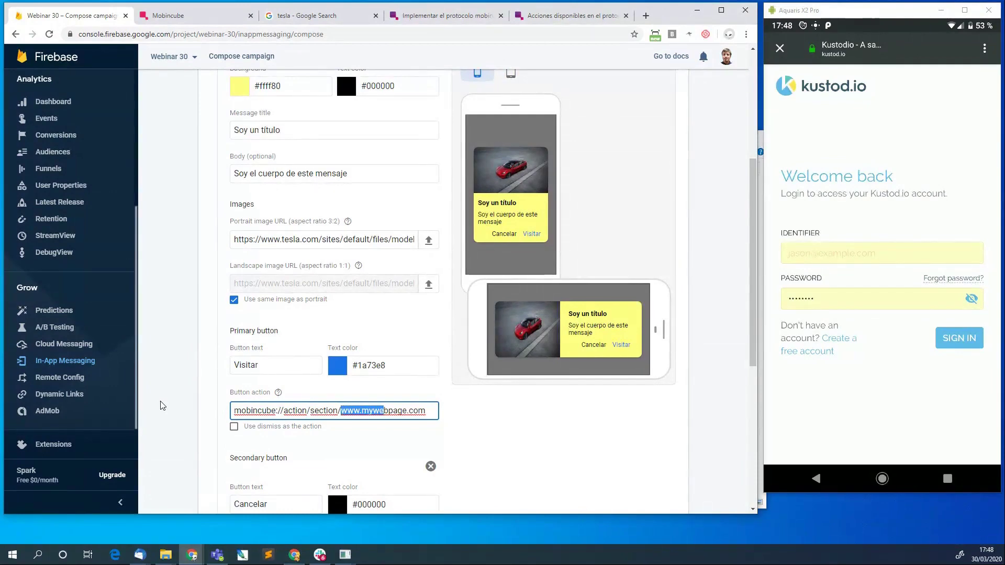
text(Pantalla 2)
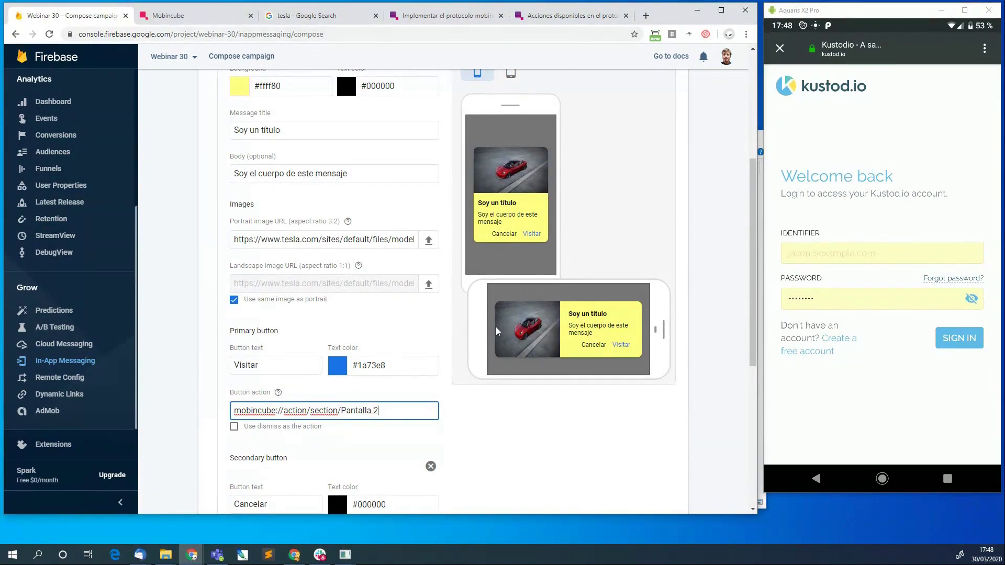
key(ctrl+a)
key(ctrl+c)
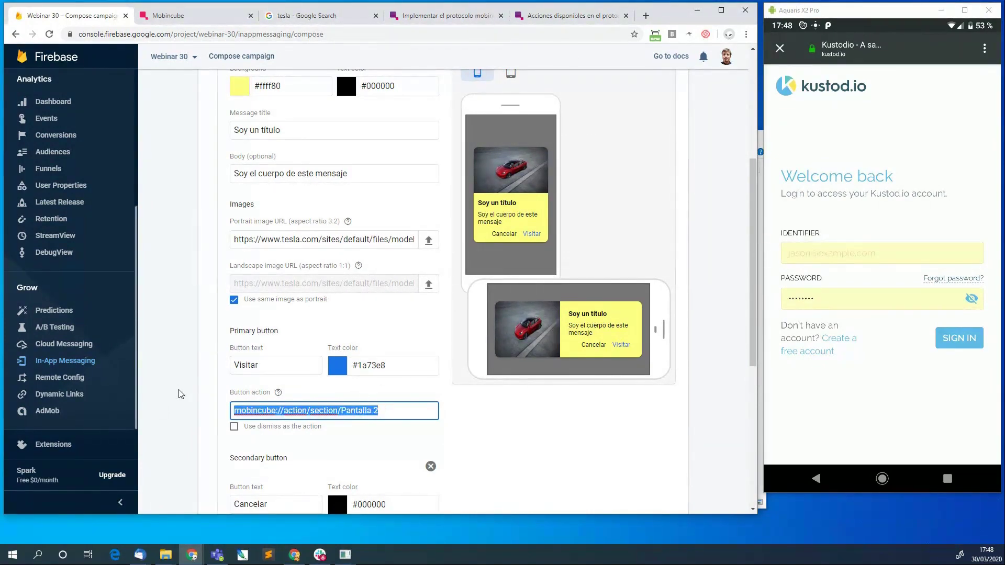
Search 'url encode online' in a new tab and open urlencoder.org.
click(644, 18)
text(url e)
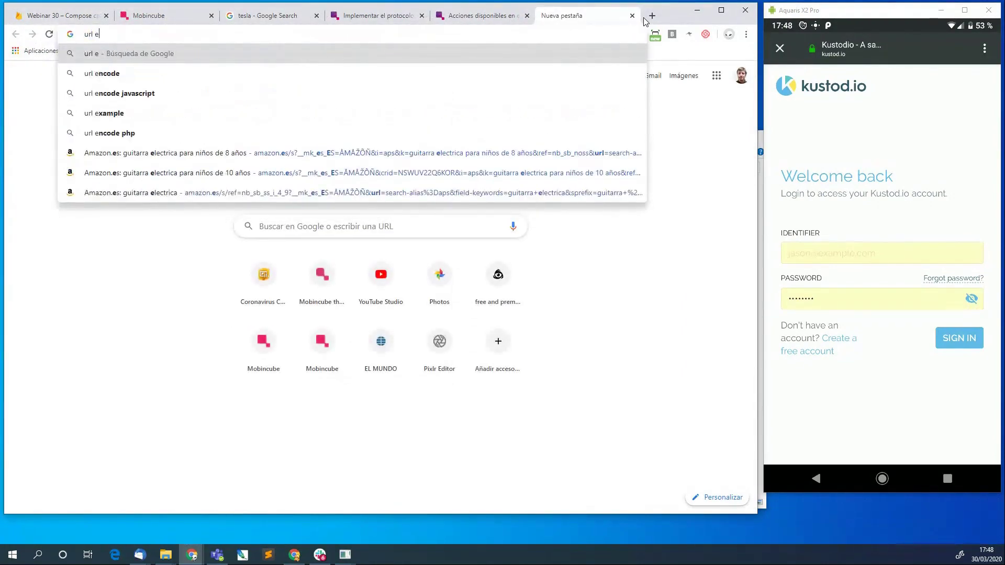
text(ncode online)
key(Return)
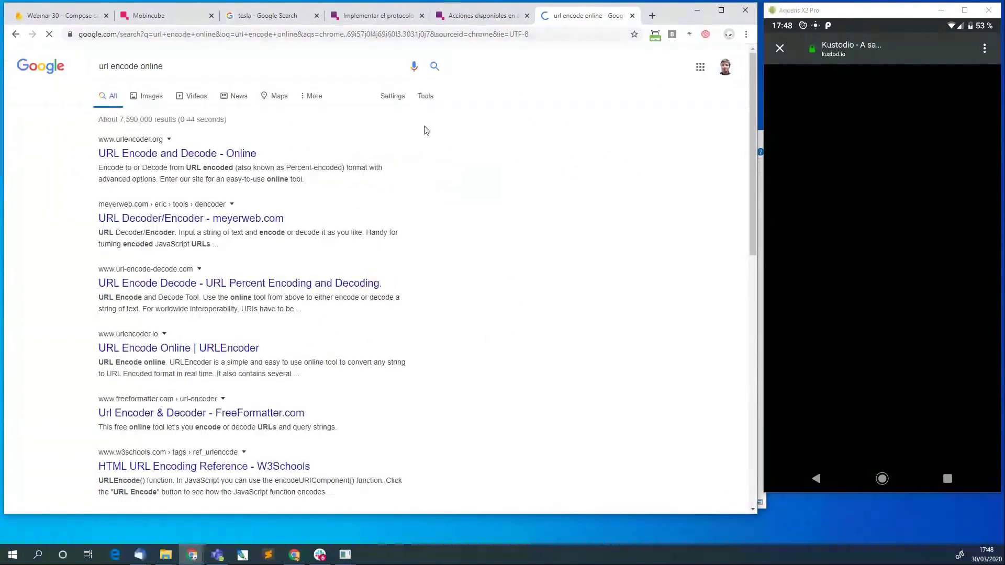
click(125, 153)
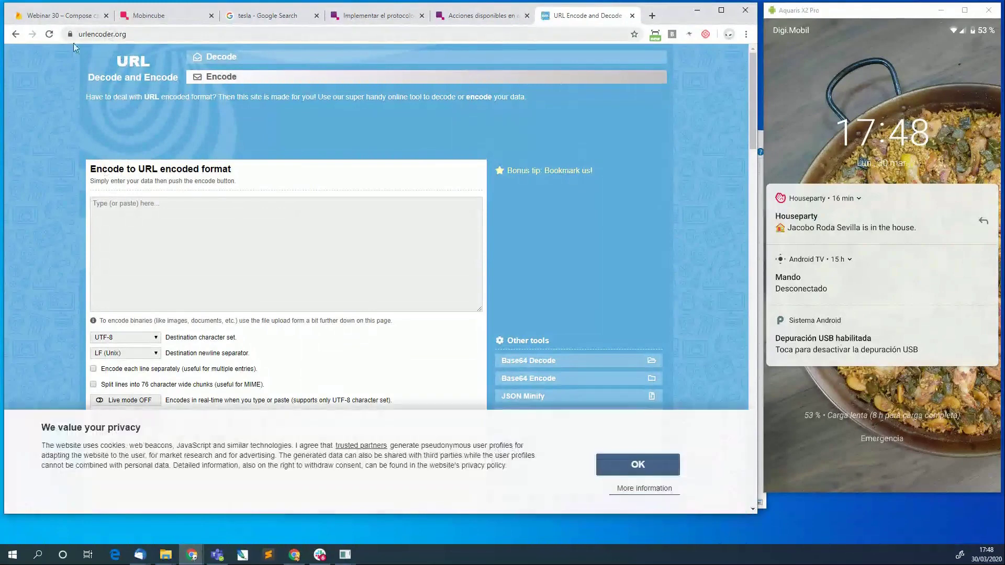
Encode the deep link to mobincube%3A%2F%2Faction%2Fsection%2FPantalla%202 and inspect the encoded characters.
click(181, 219)
key(ctrl+v)
scroll(242, 272, down, 2)
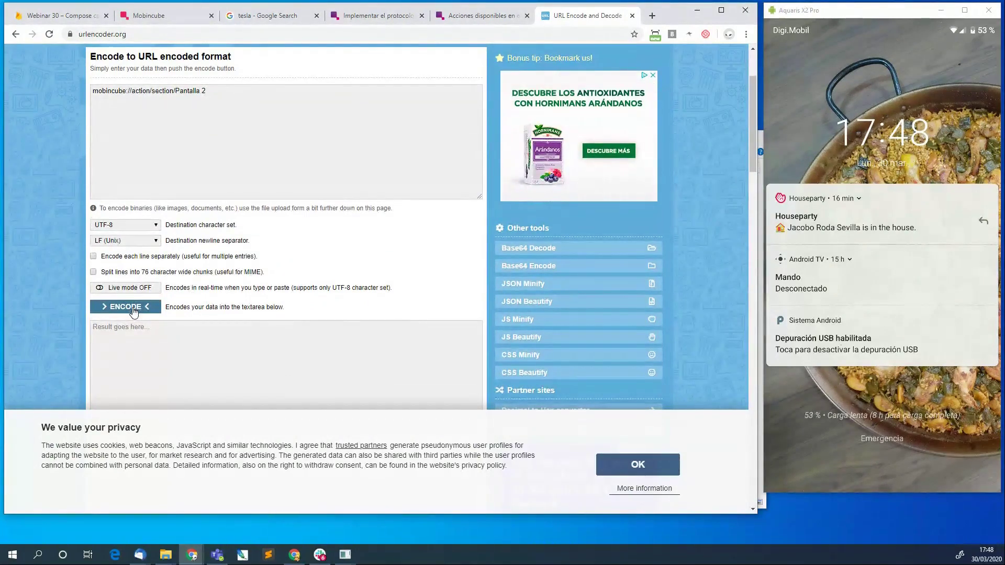
click(133, 309)
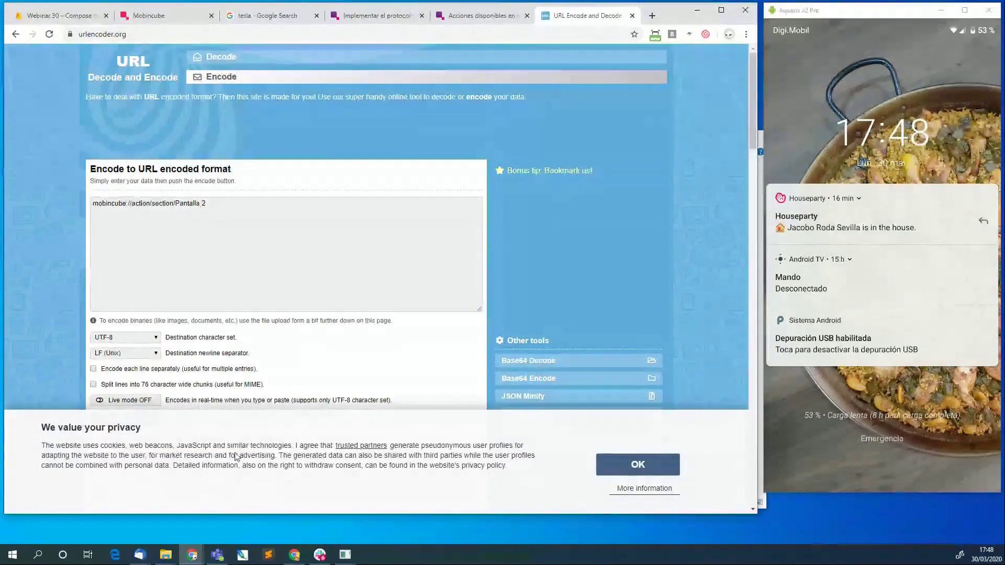
click(638, 465)
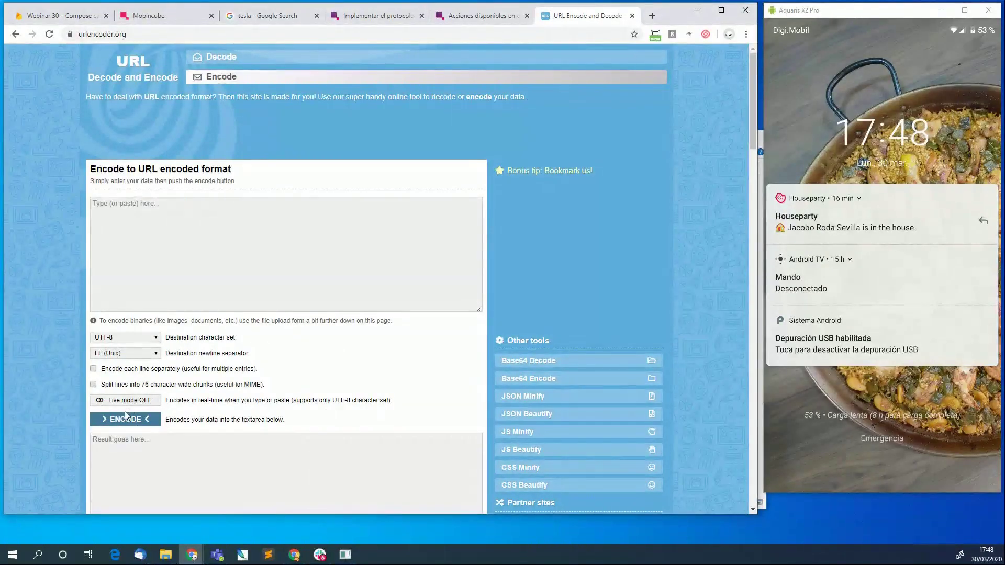
click(227, 201)
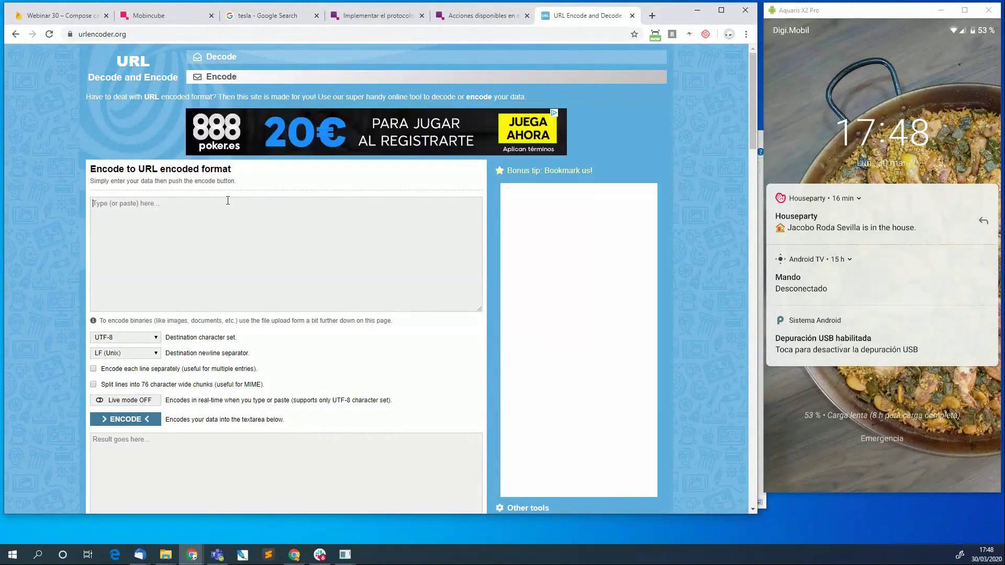
key(ctrl+v)
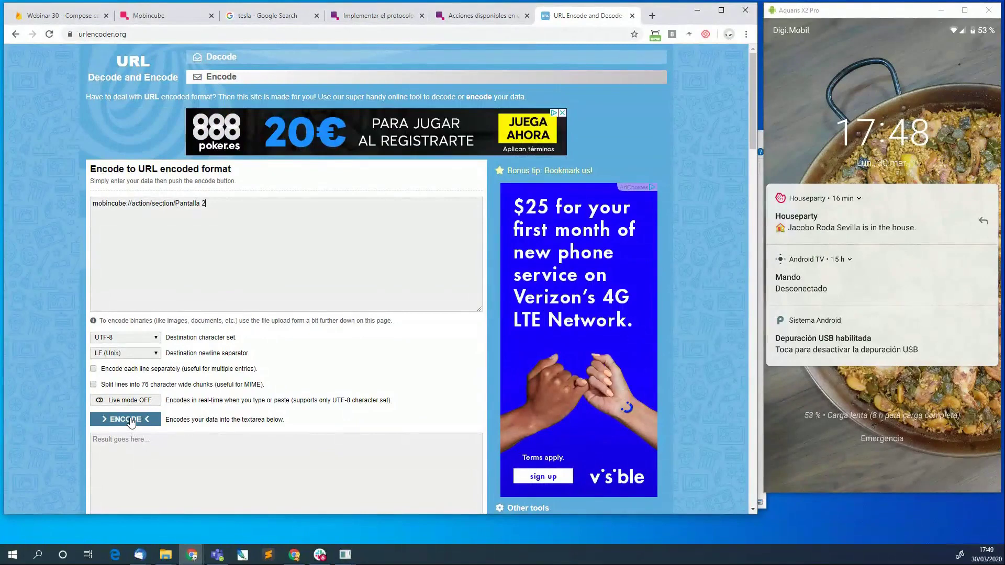
click(131, 421)
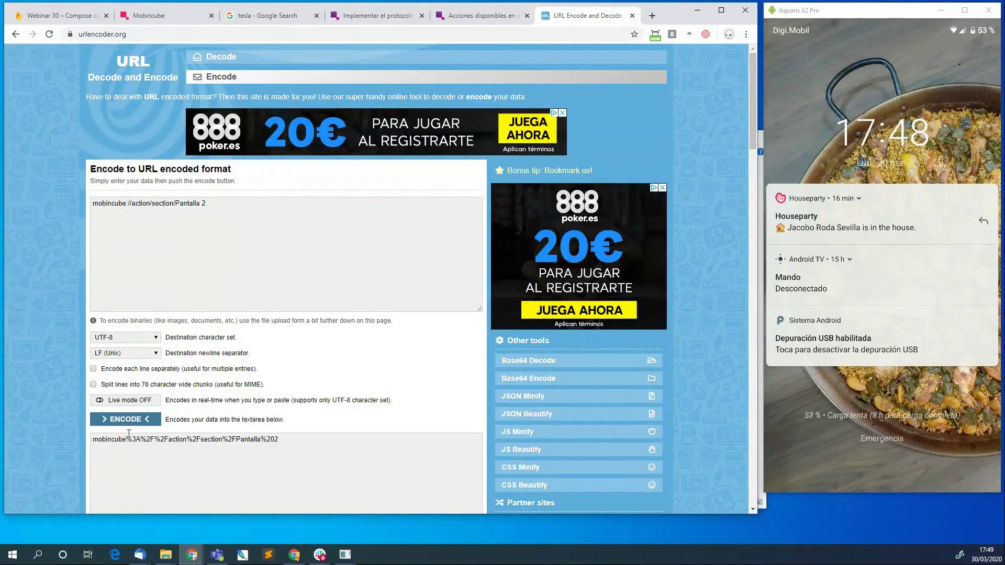
mouse_move(126, 441)
mouse_down()
mouse_move(224, 441)
mouse_move(143, 440)
mouse_up()
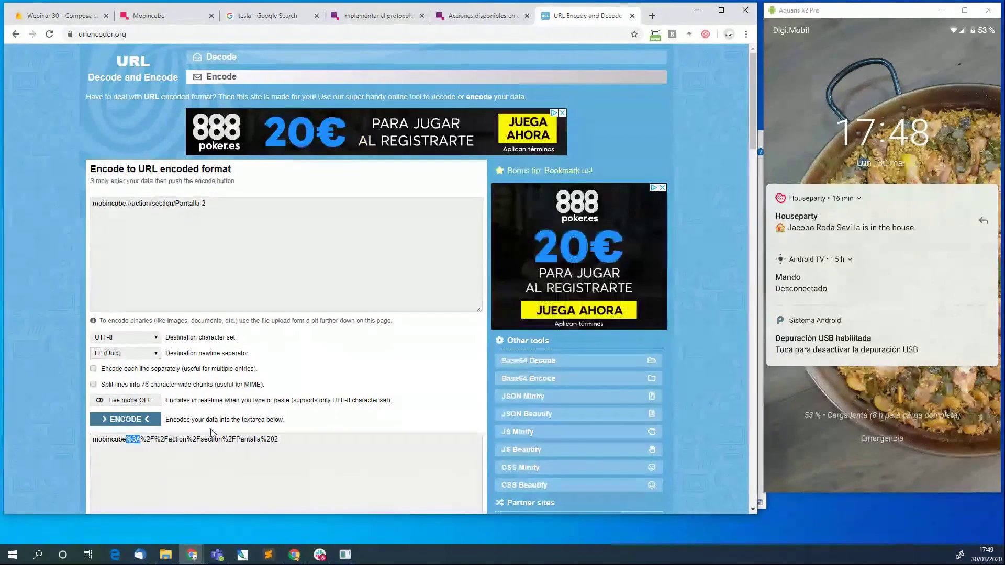
click(241, 439)
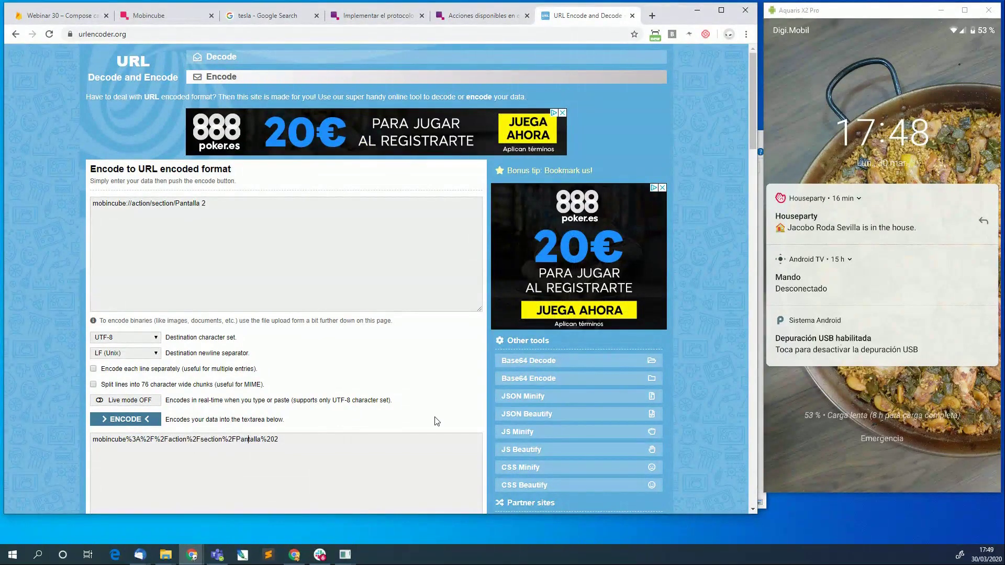
key(Right)
key(Right)
key(shift+Right)
Change the Visitar button action to mobincube://action/section/Pantalla%202.
click(71, 16)
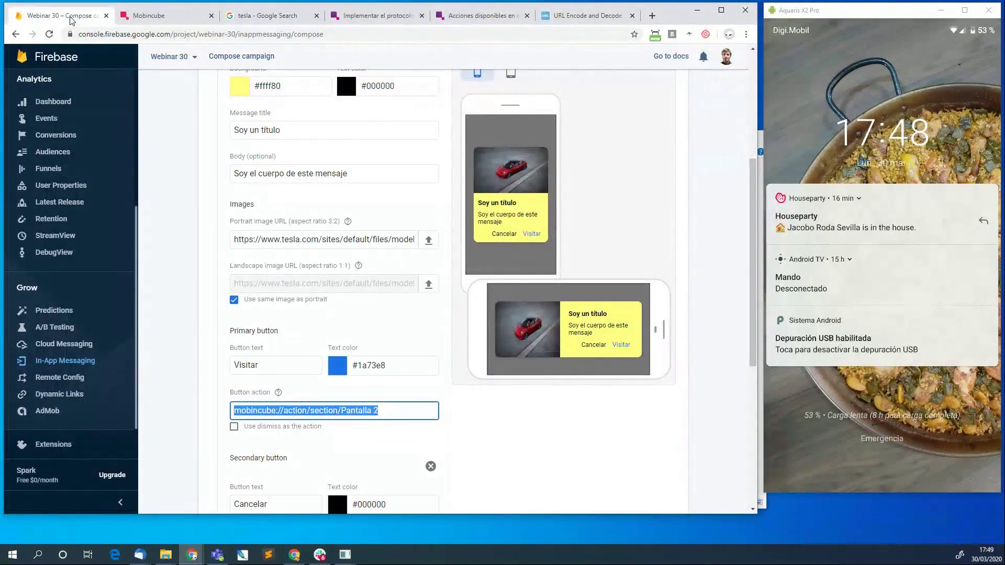
click(374, 409)
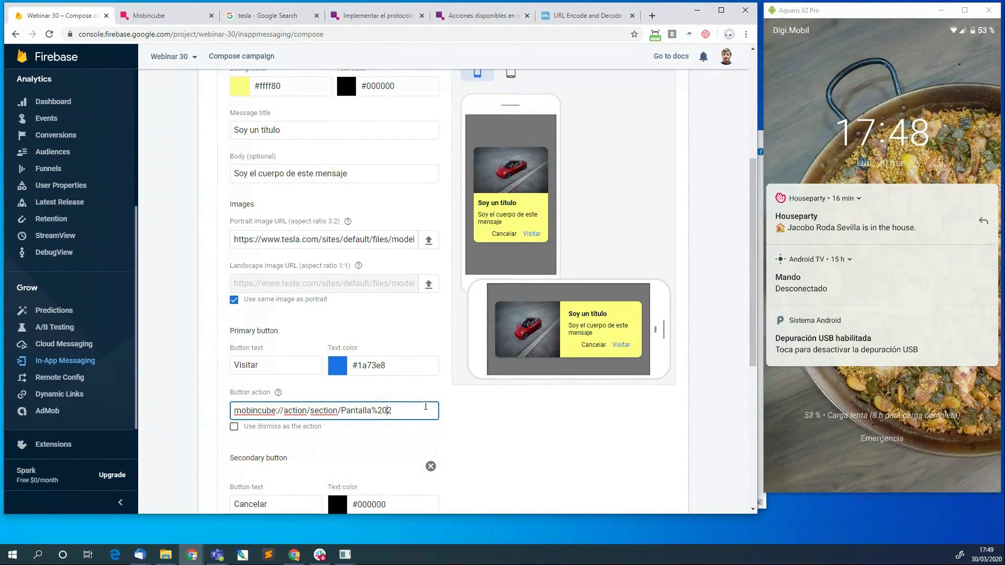
scroll(321, 386, down, 1)
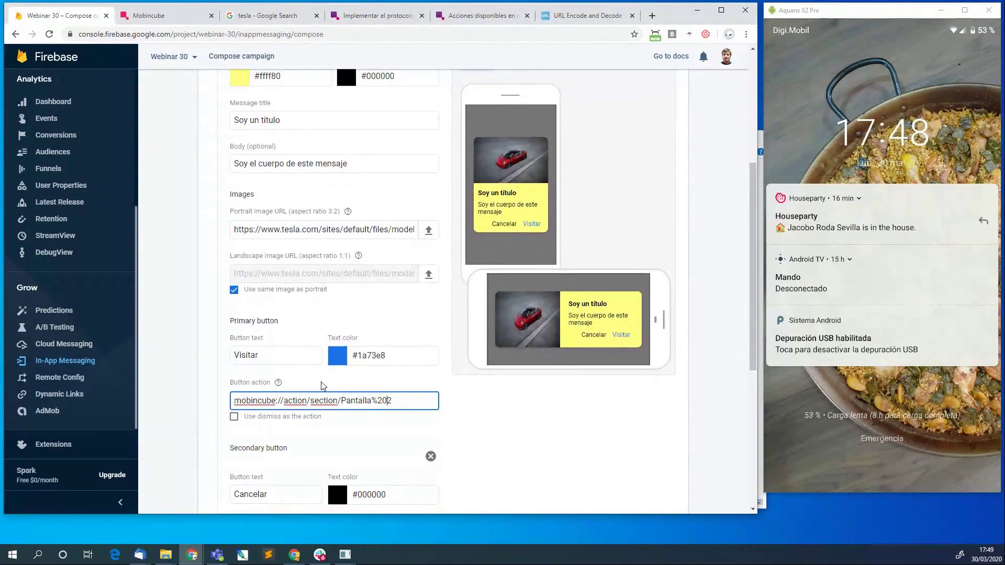
scroll(321, 386, up, 1)
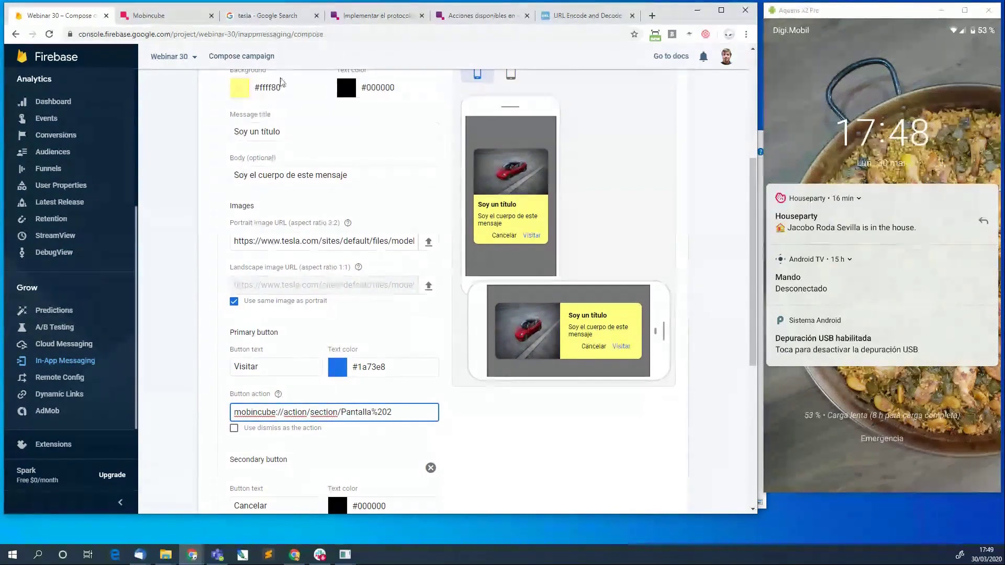
scroll(288, 131, up, 6)
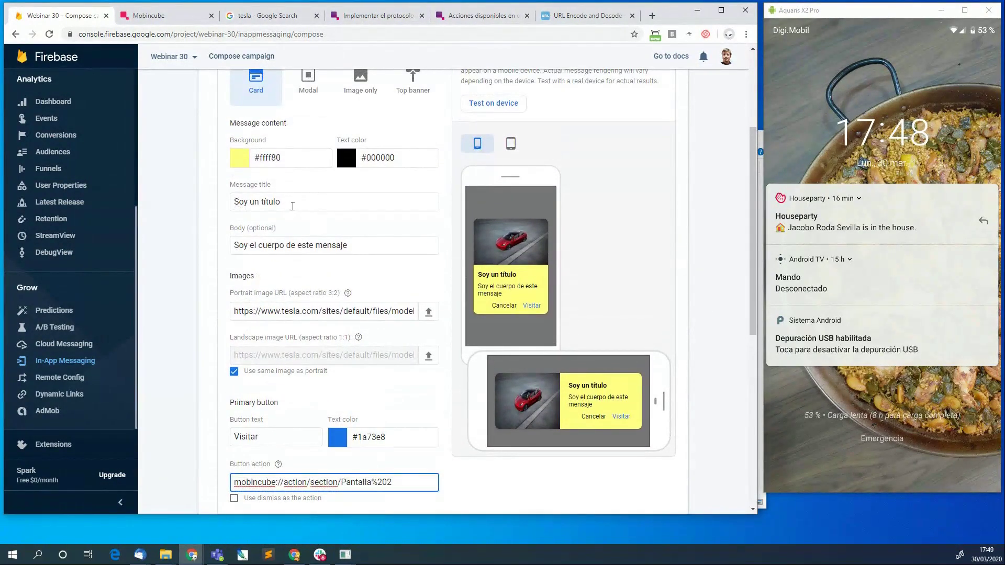
Retitle the card message 'Ir a pantalla 2'.
triple_click(293, 204)
text(Ir a pa)
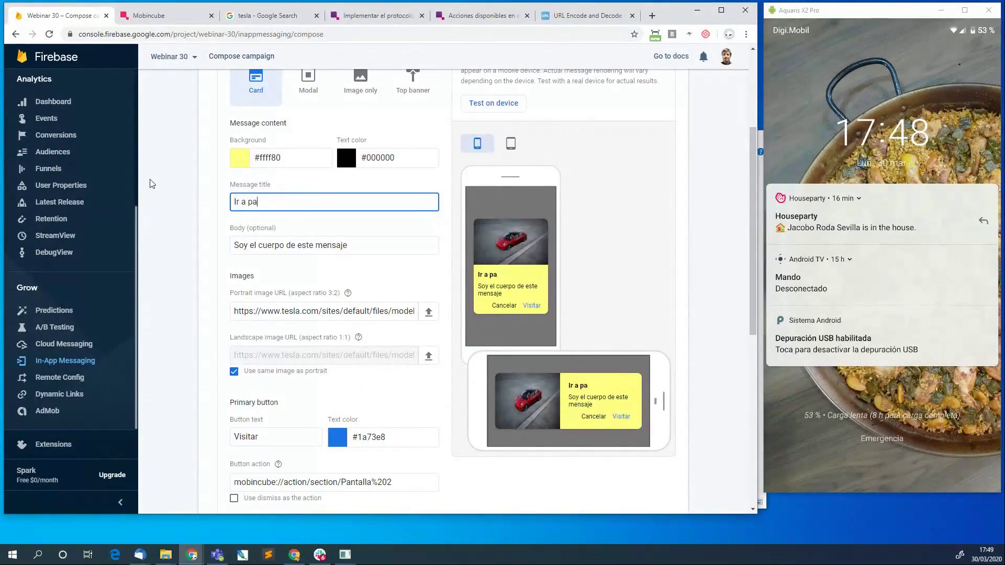
text(ntalla 2)
scroll(152, 184, down, 7)
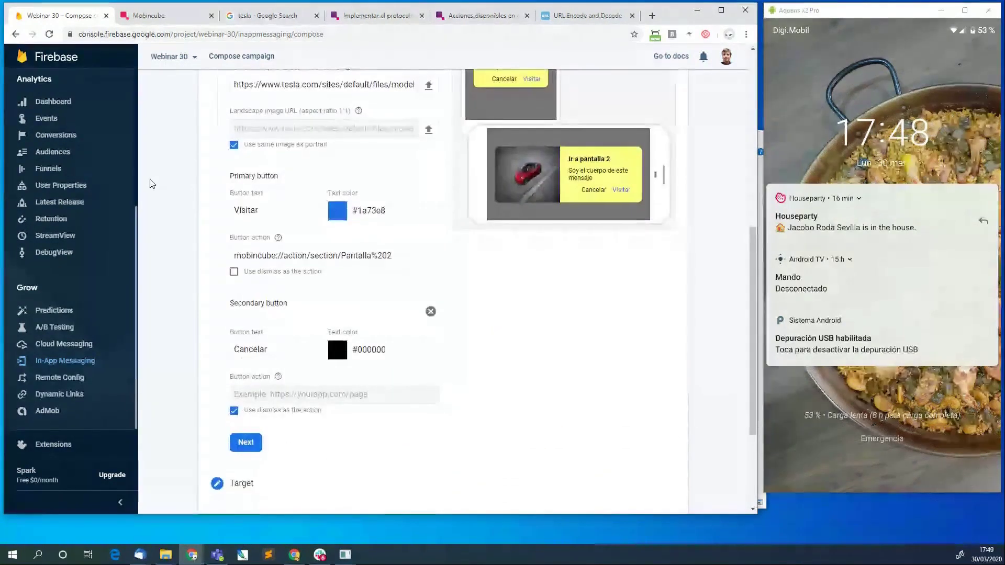
Recheck scheduling, then review and publish 'copy of test' from Mar 30, 2020 with no end date.
click(246, 313)
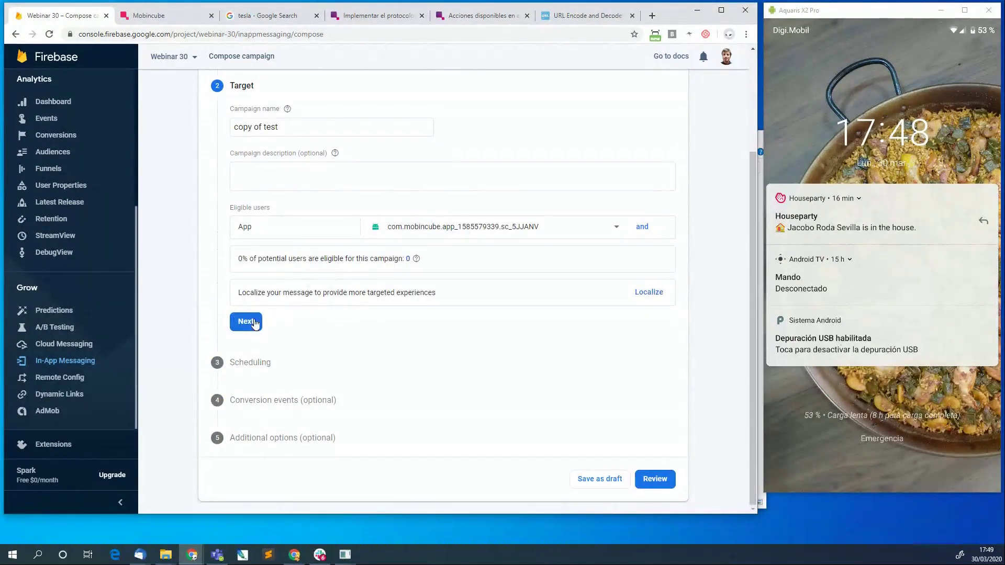
click(246, 321)
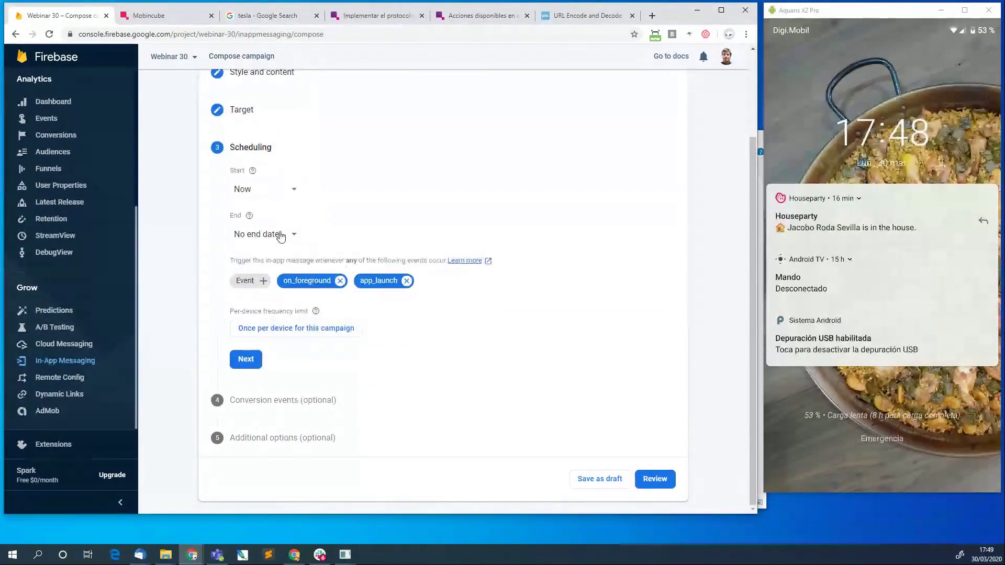
click(242, 363)
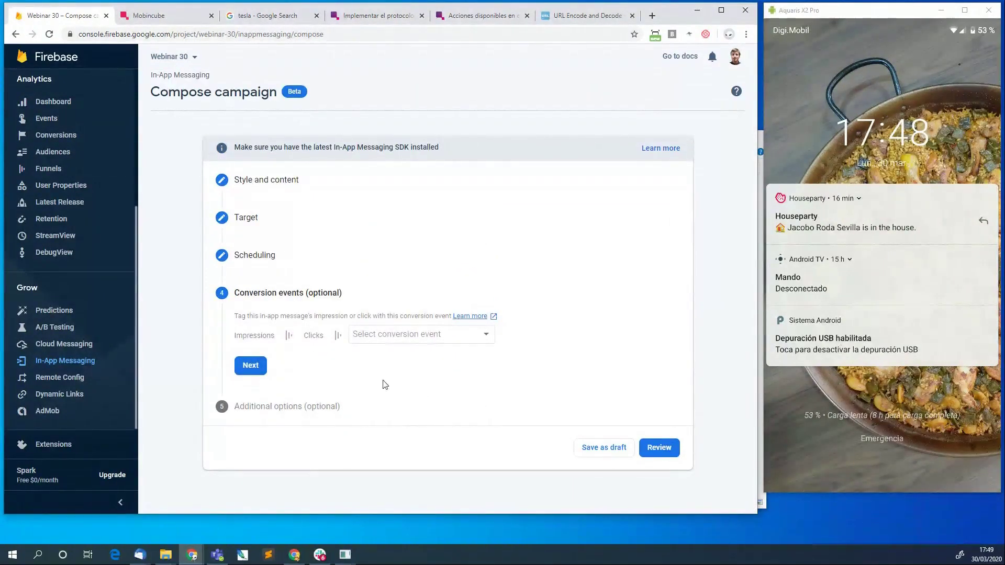
click(250, 365)
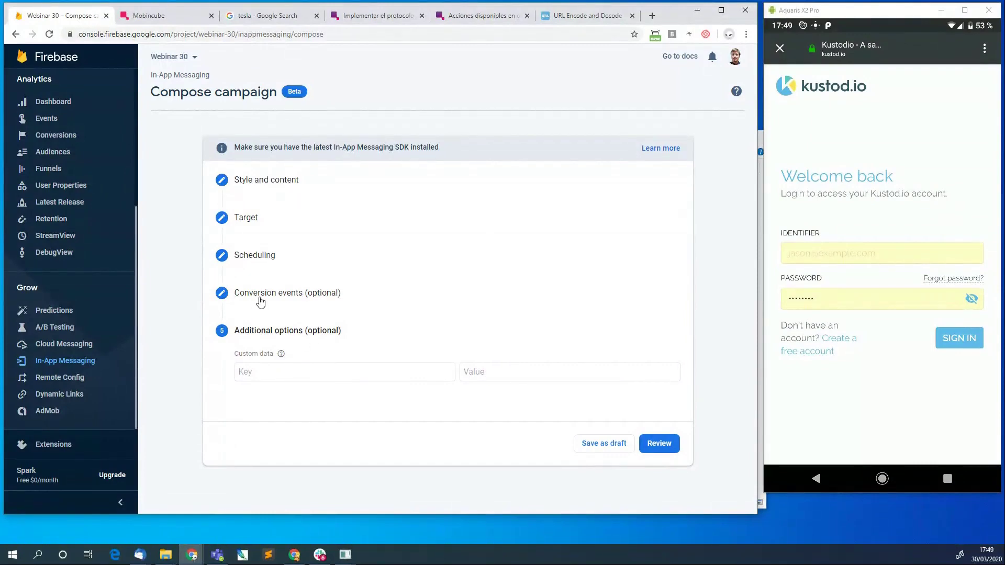
click(254, 256)
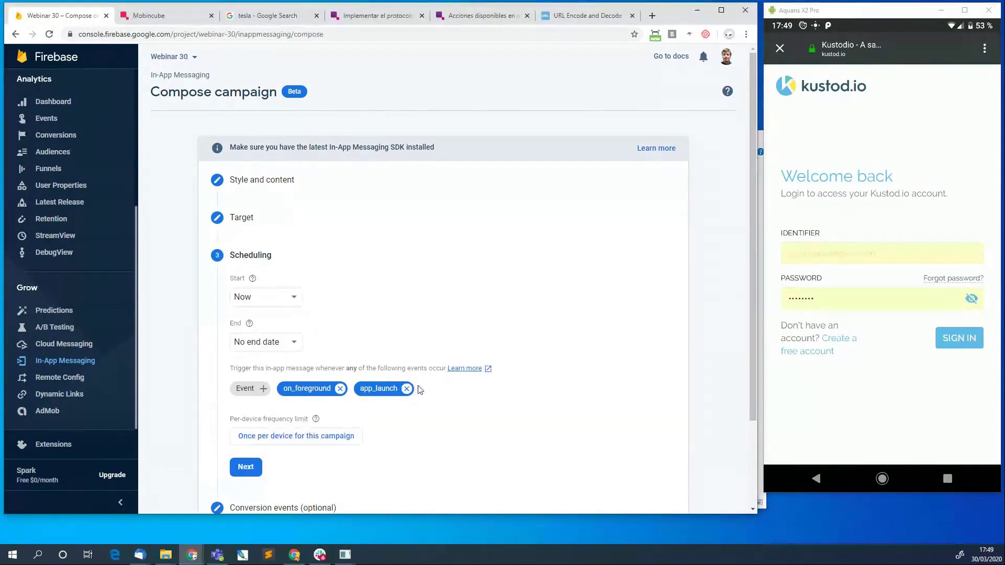
click(245, 467)
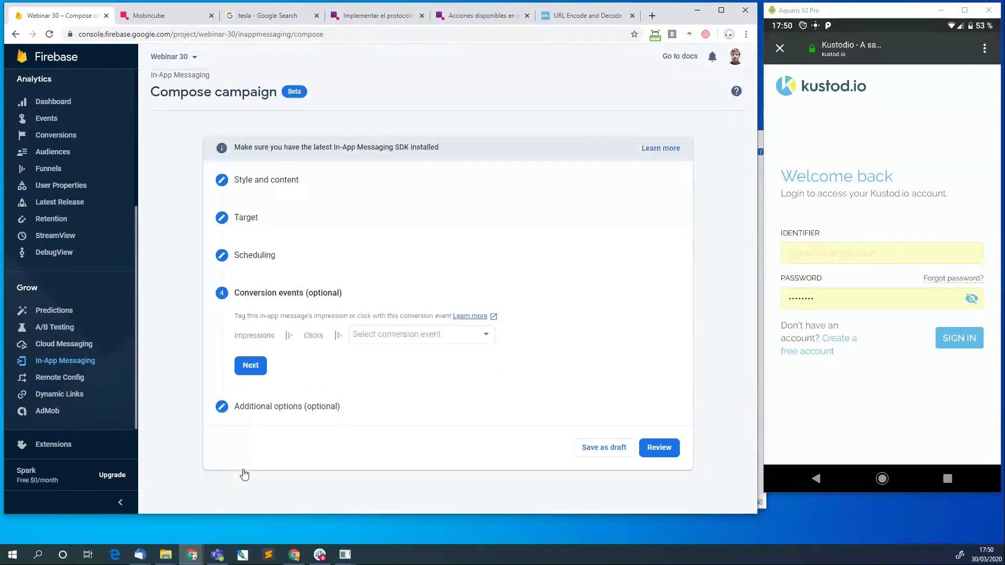
click(661, 449)
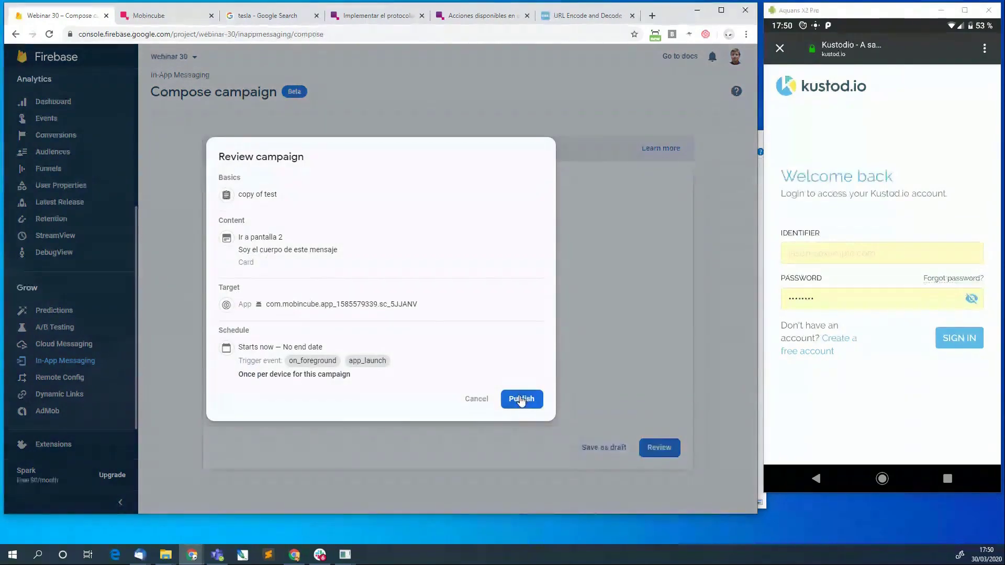
click(521, 401)
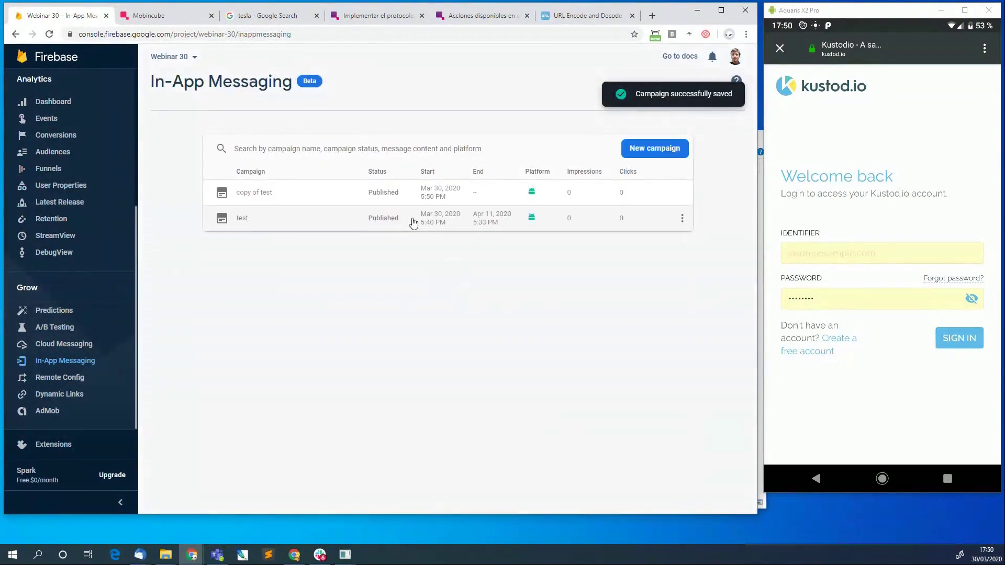
click(681, 217)
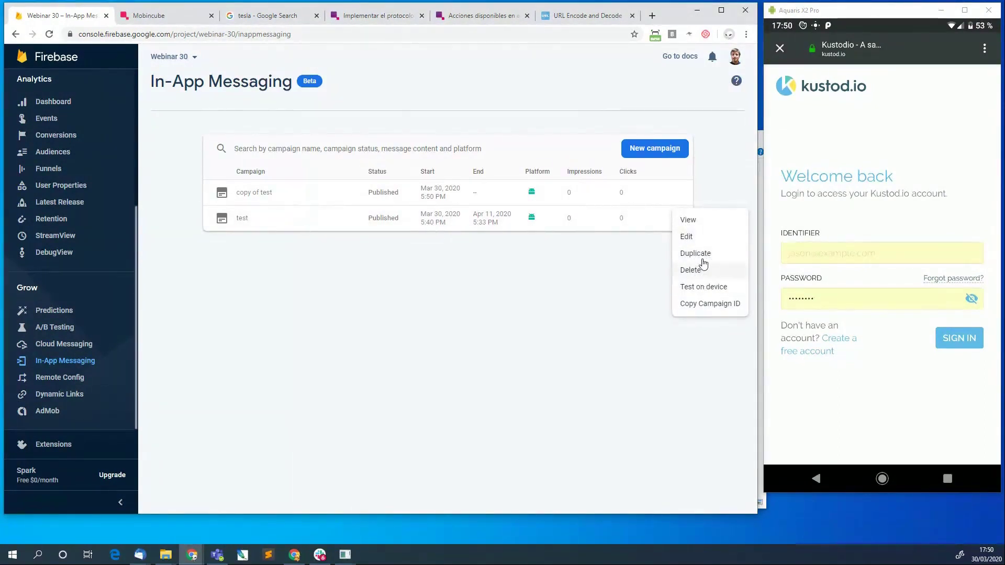
click(687, 220)
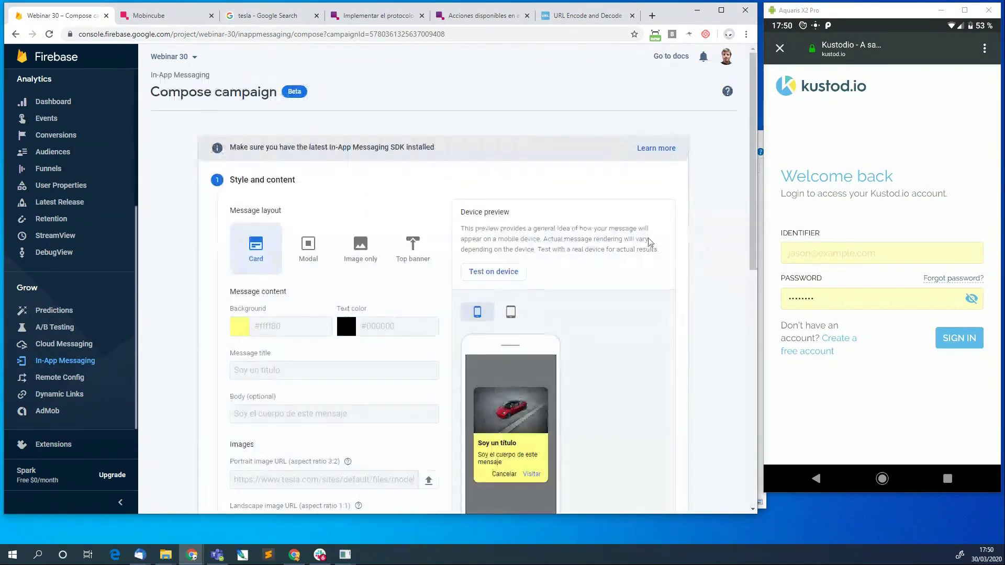
scroll(500, 312, down, 10)
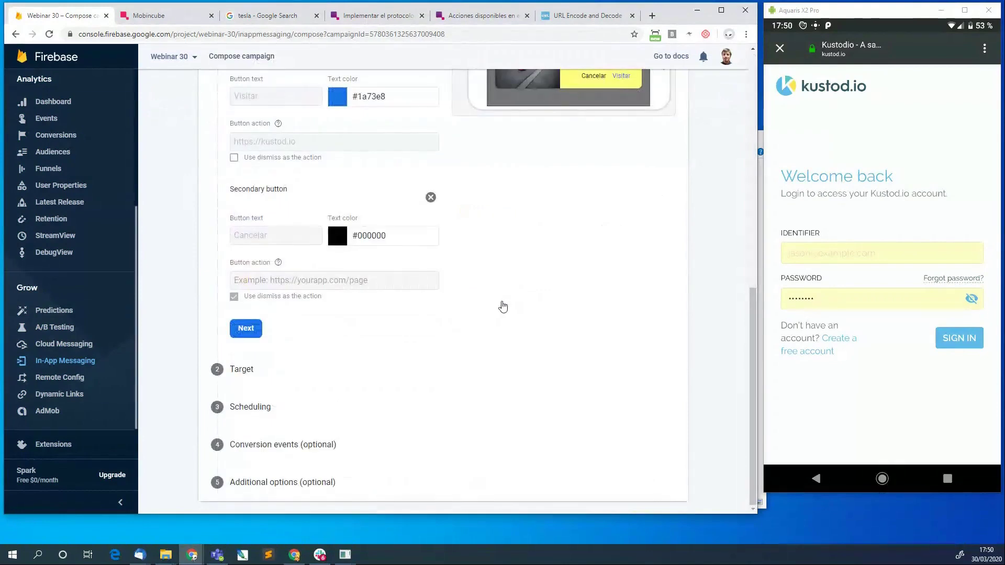
click(59, 358)
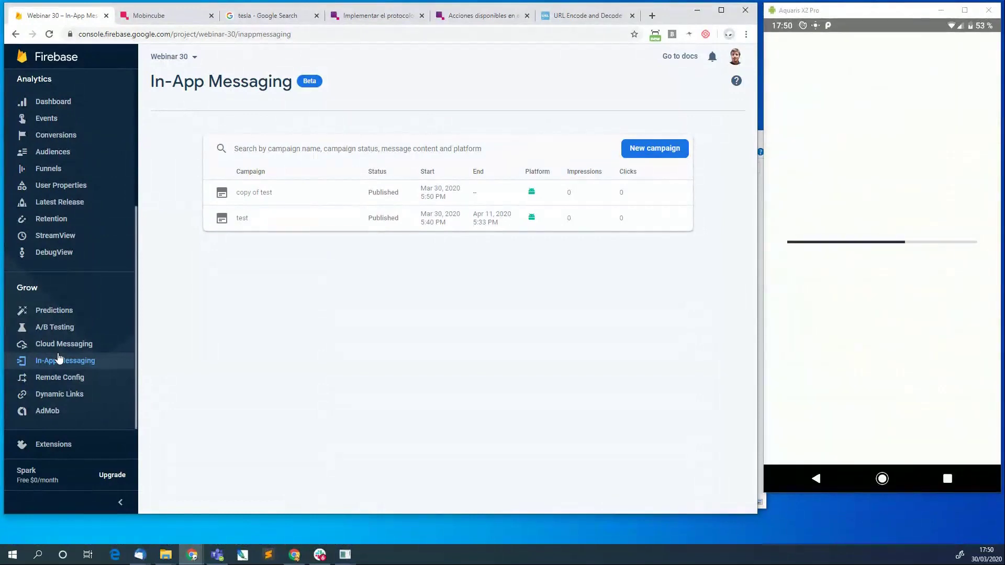
Bring up the Mobincube editor on Pantalla 2 and focus the mirrored phone window.
click(152, 16)
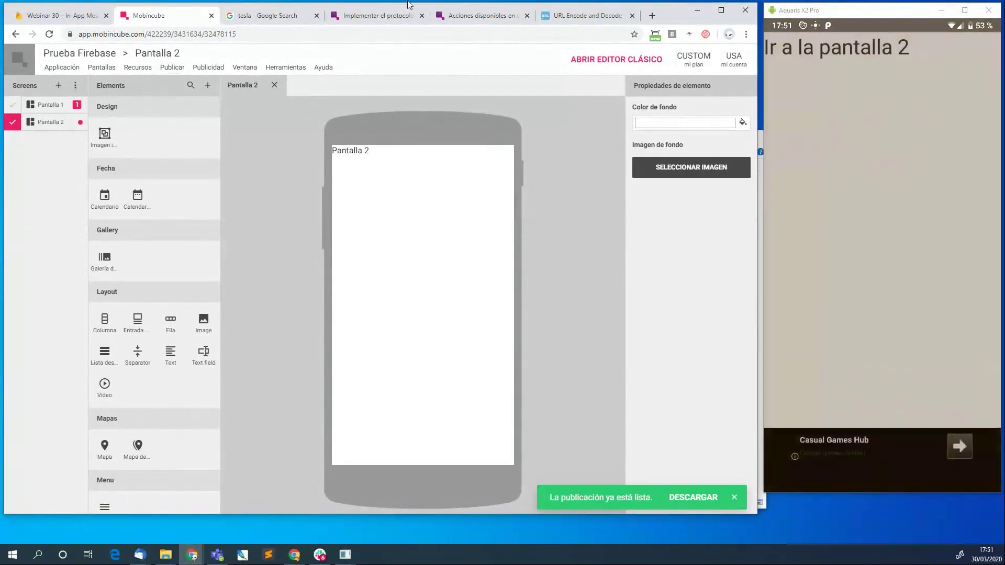
click(797, 240)
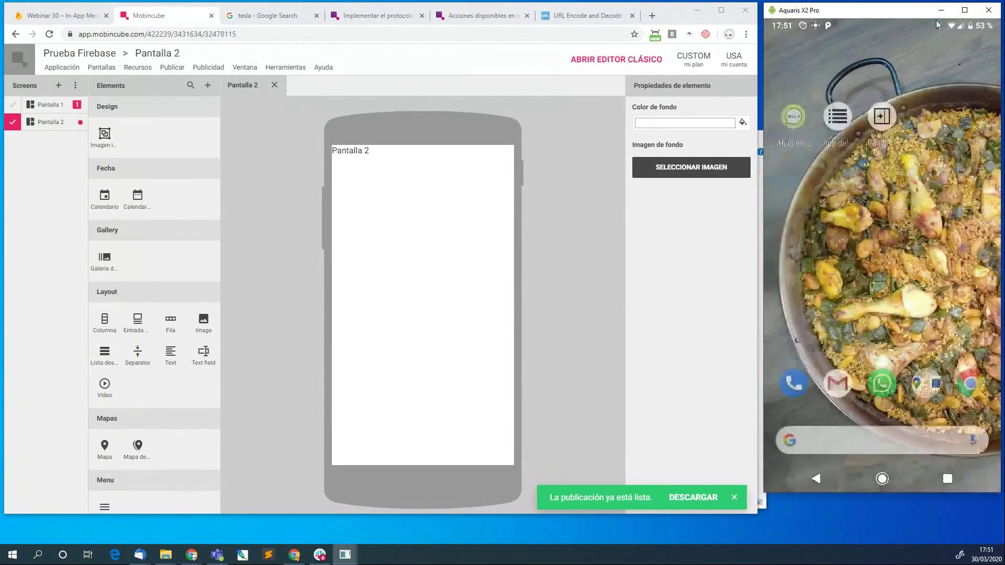
click(202, 67)
click(202, 67)
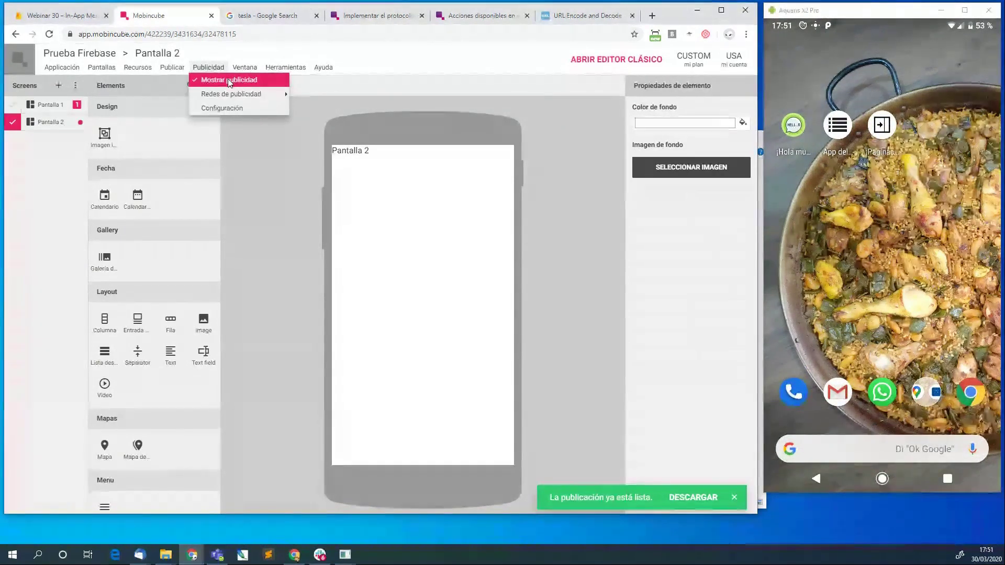
click(271, 230)
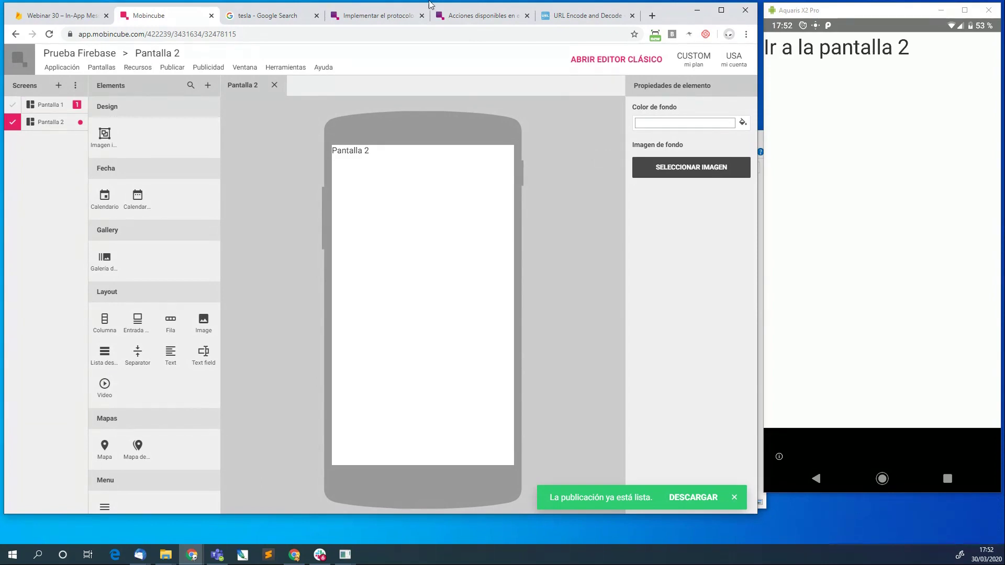
Return to the In-App Messaging list showing test and copy of test both Published.
click(40, 15)
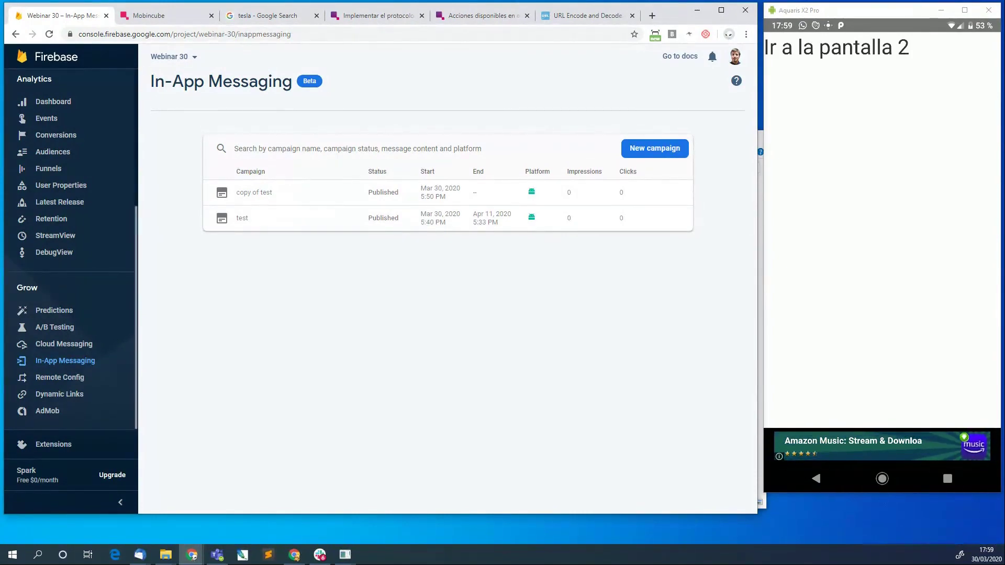
key(alt+Tab)
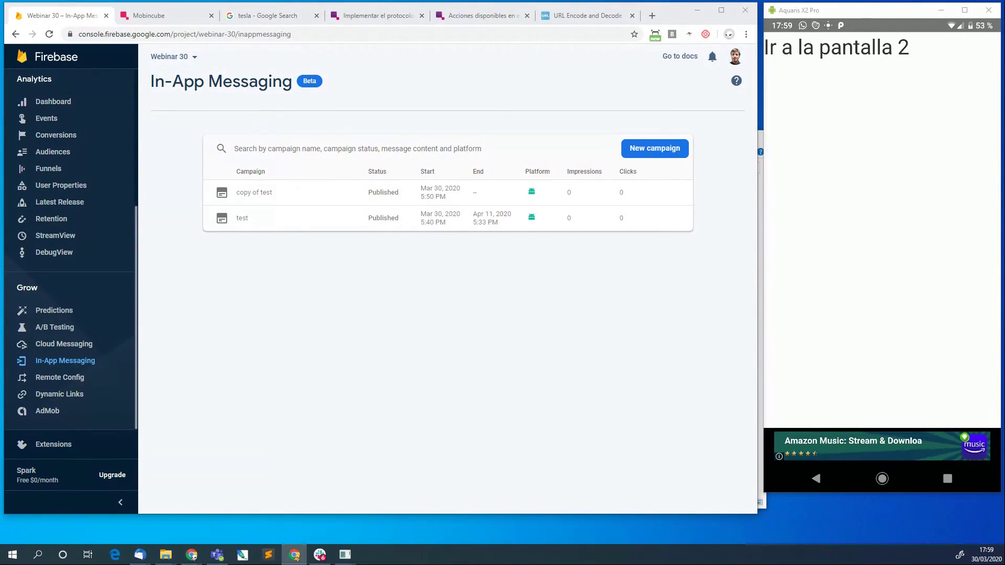